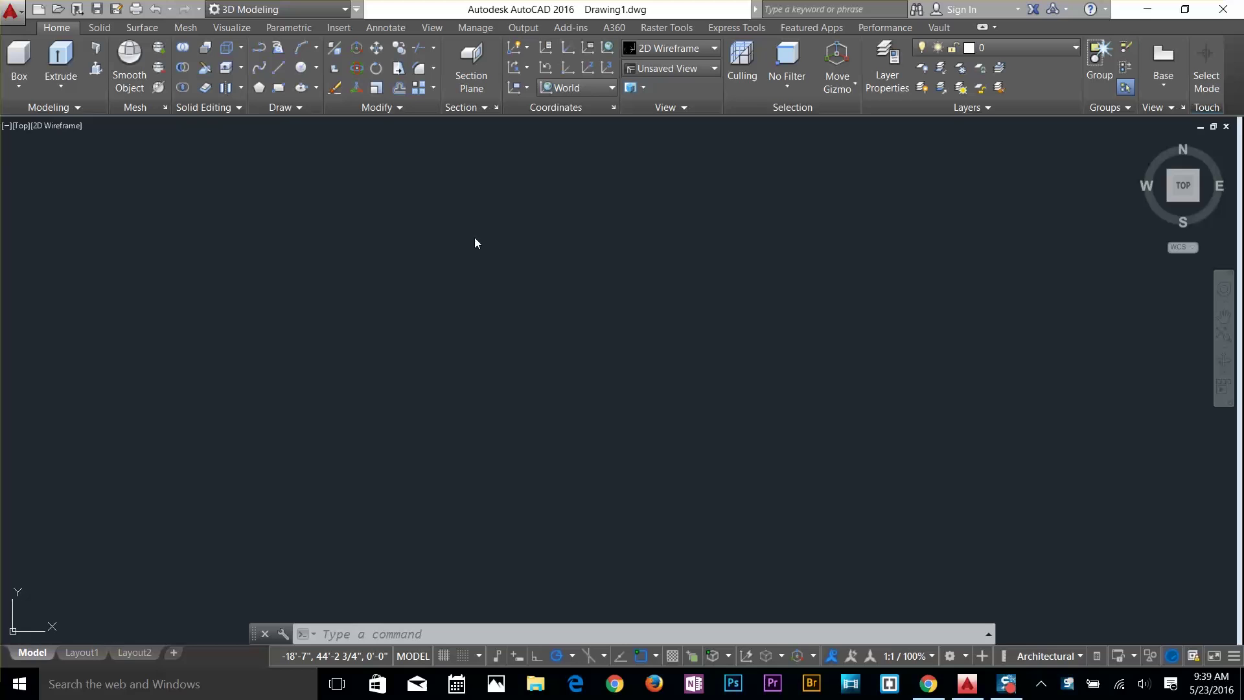
Review the drawing units and accept Architectural length with 0'-0 1/4" precision and inches as the insertion scale
{"action": "type", "text": "units"}
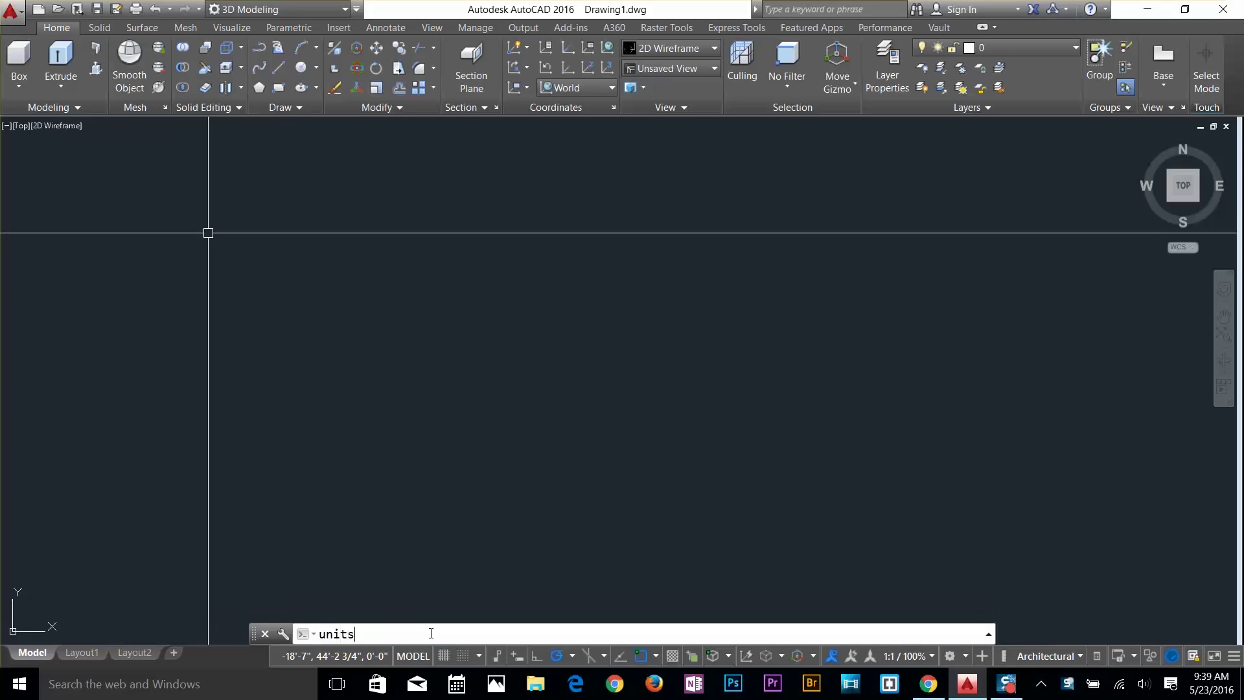
{"action": "key", "text": "Return"}
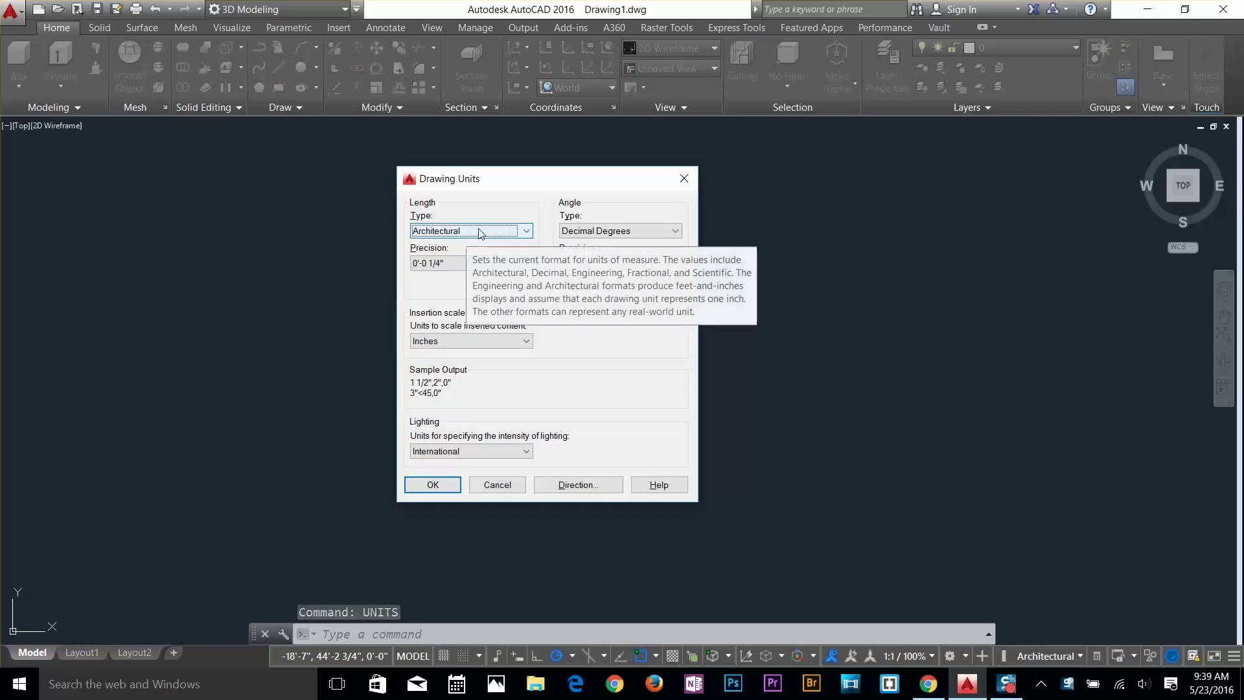
{"action": "left_click", "coordinate": [446, 486]}
Run the Limits command, accepting 0'-0",0'-0" as the lower left corner and 200'-0",200'-0" as the upper right corner
{"action": "type", "text": "limits"}
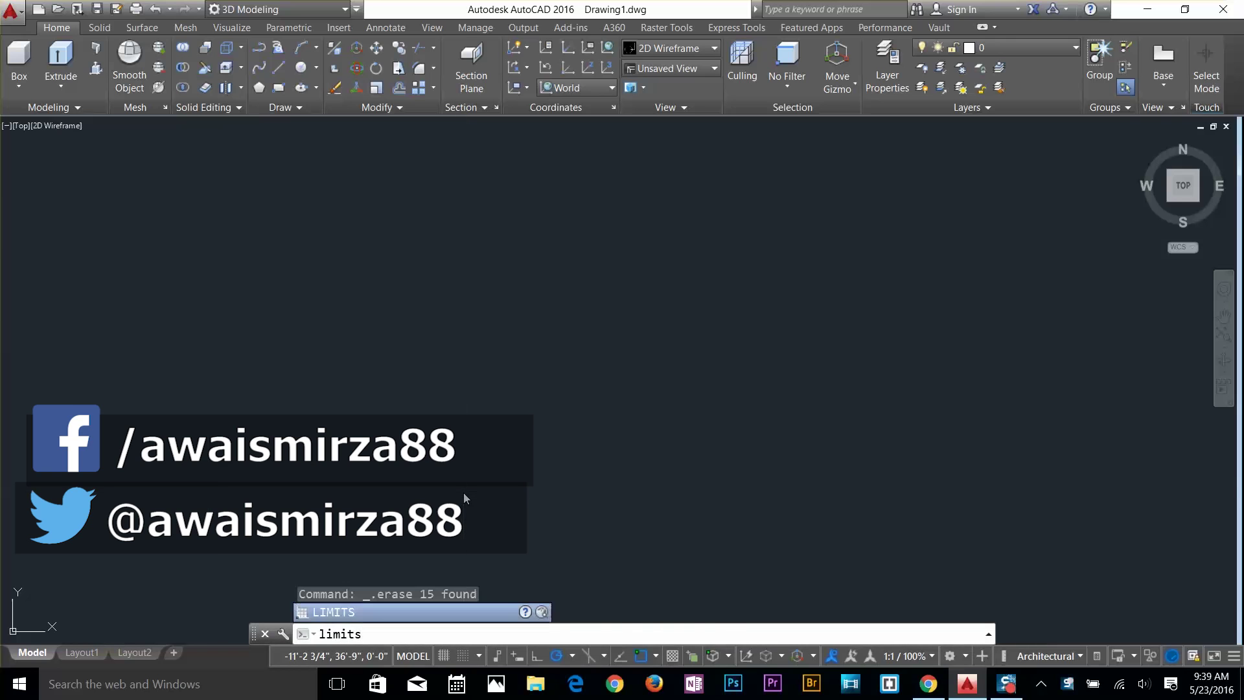
{"action": "key", "text": "Return"}
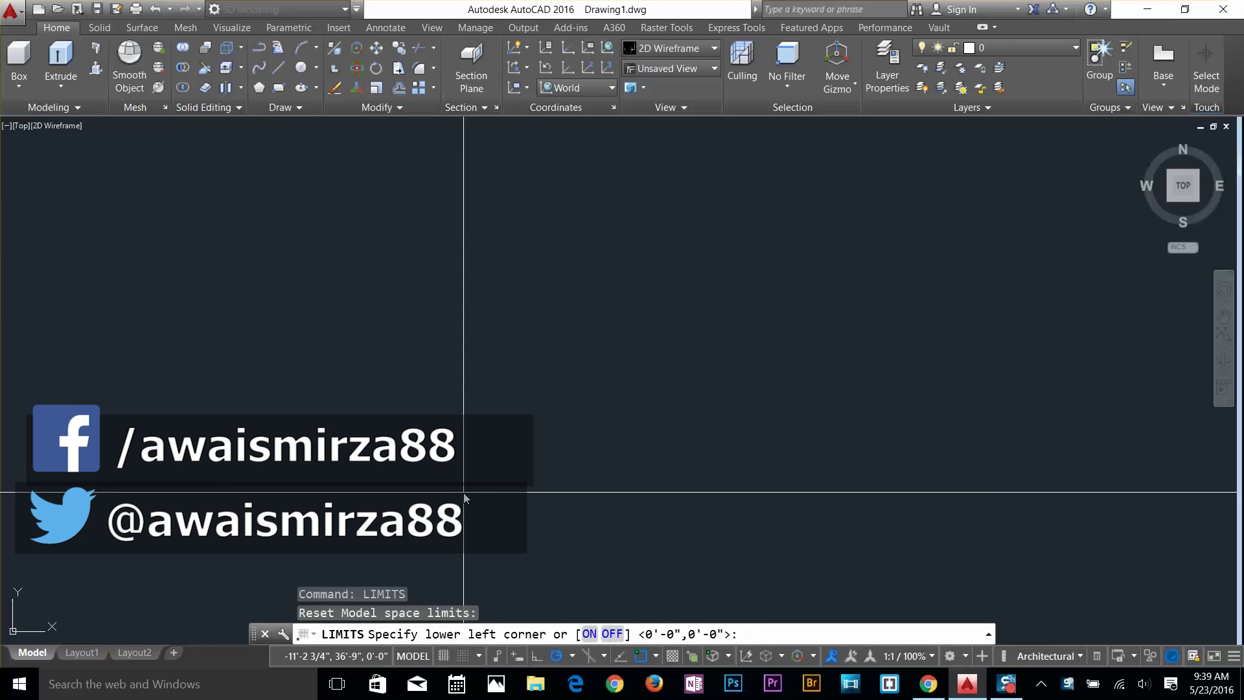
{"action": "key", "text": "Return"}
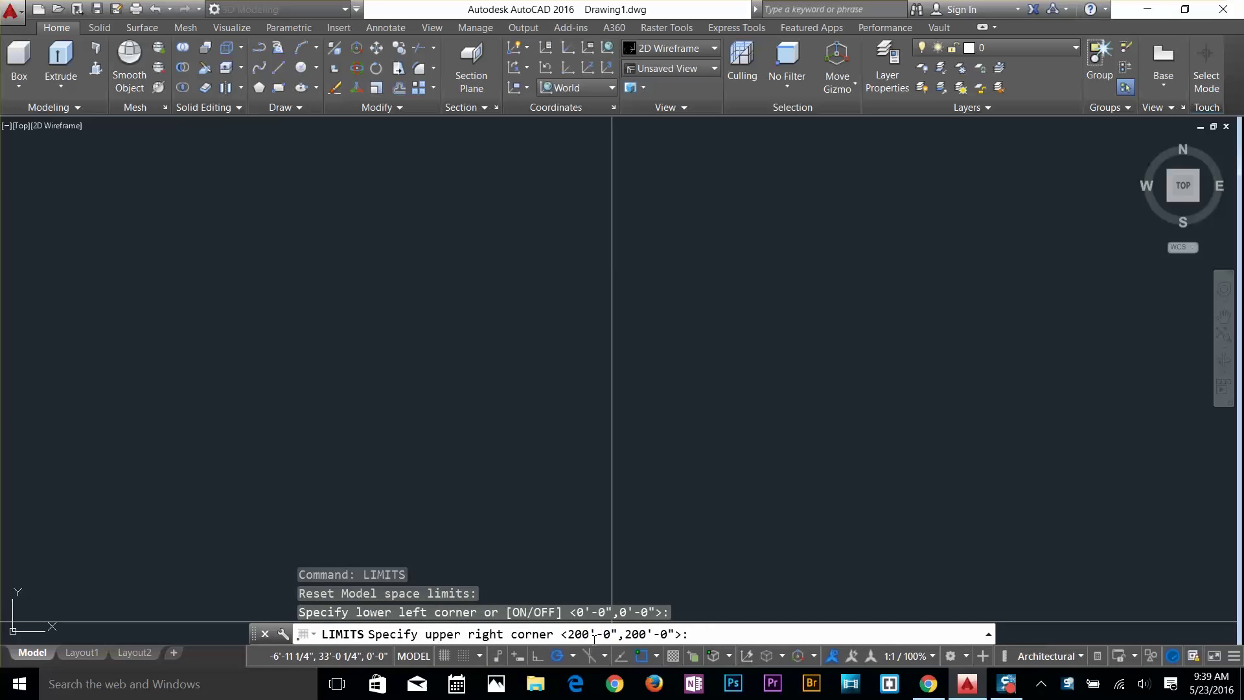
{"action": "key", "text": "Return"}
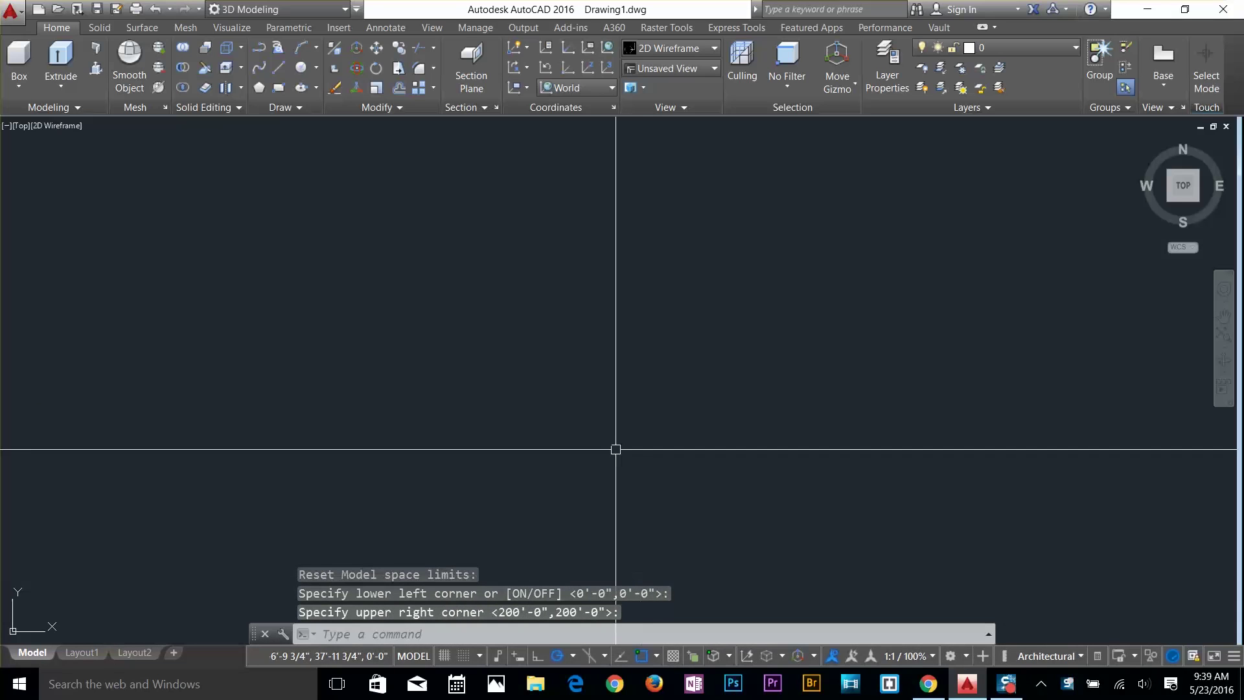
Zoom to the whole drawing area with the All option and dock the floating command window
{"action": "type", "text": "z"}
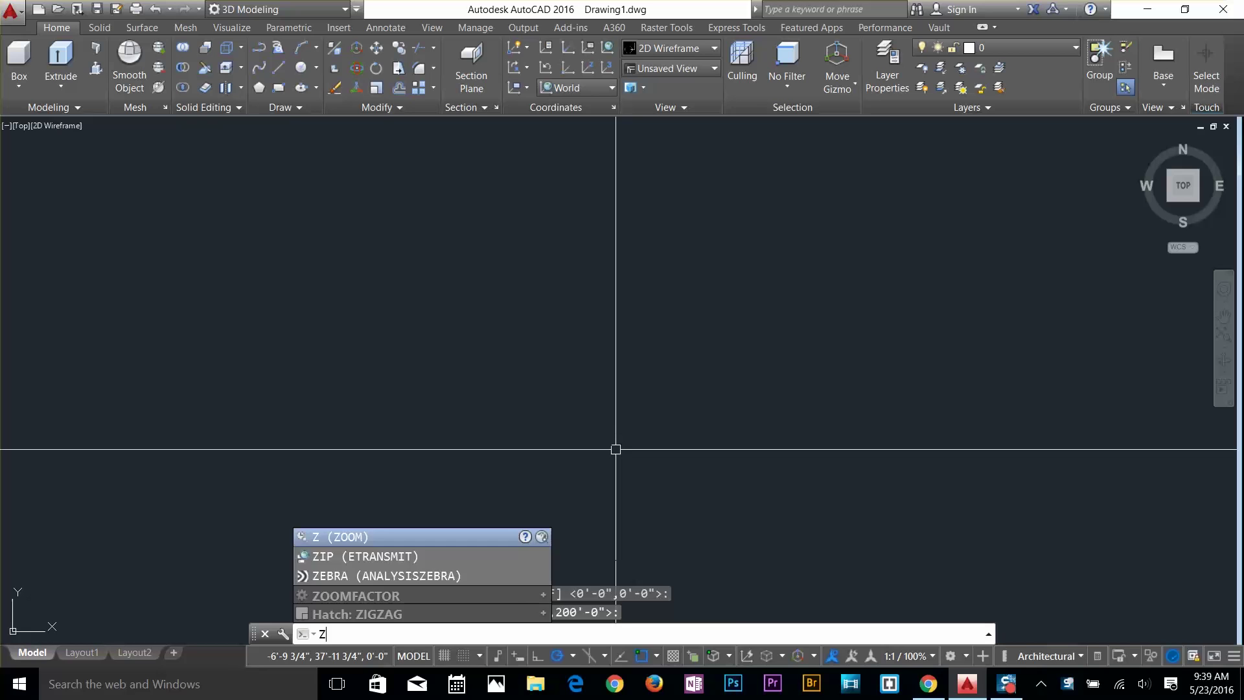
{"action": "key", "text": "Return"}
{"action": "type", "text": "a"}
{"action": "key", "text": "Return"}
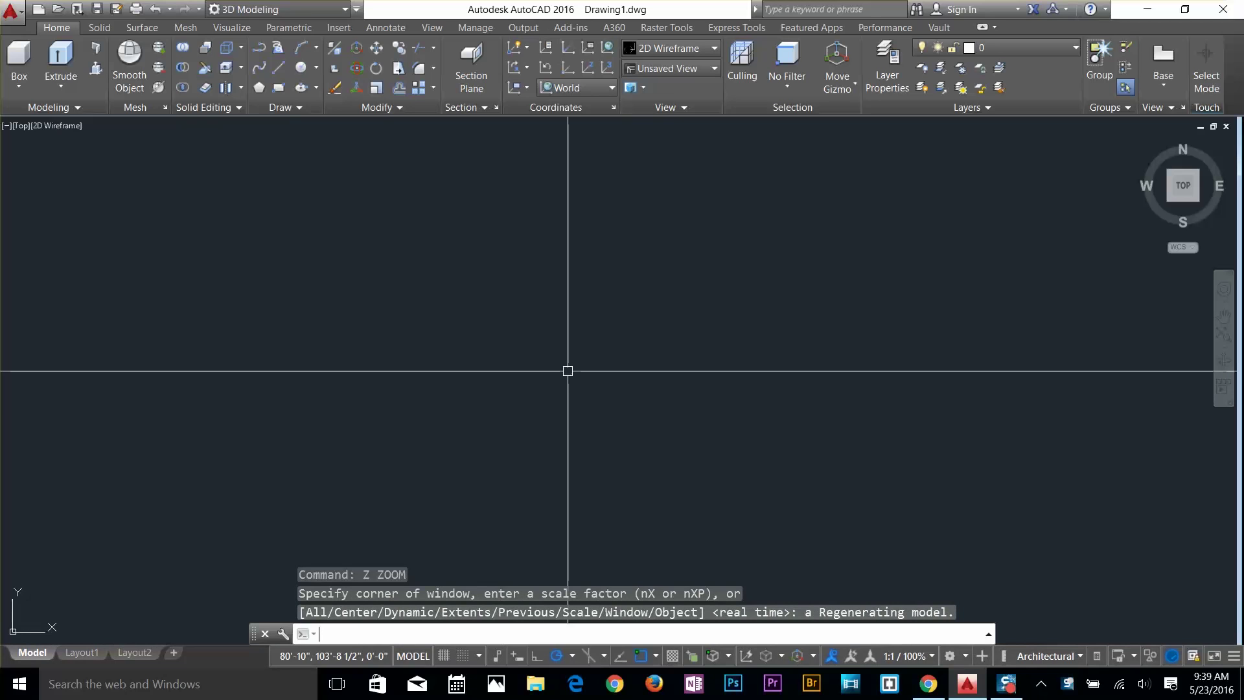
{"action": "scroll", "coordinate": [573, 350], "scroll_direction": "down", "scroll_amount": 4}
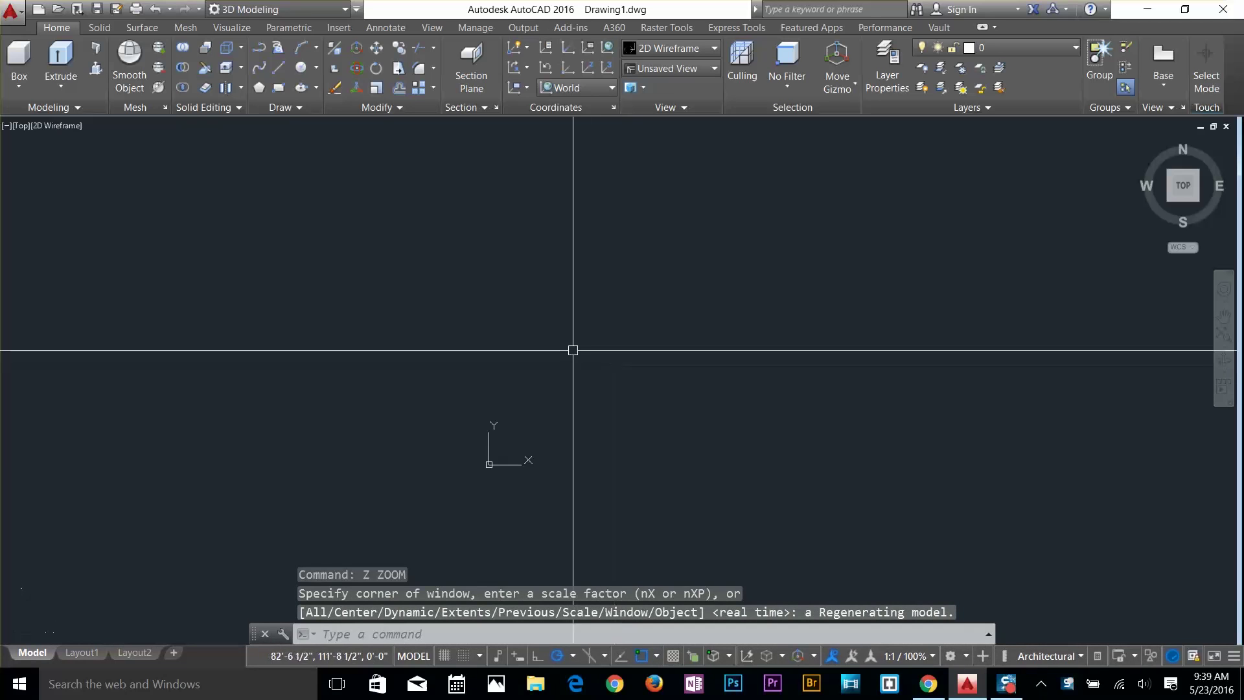
{"action": "left_click_drag", "start_coordinate": [252, 633], "coordinate": [248, 648]}
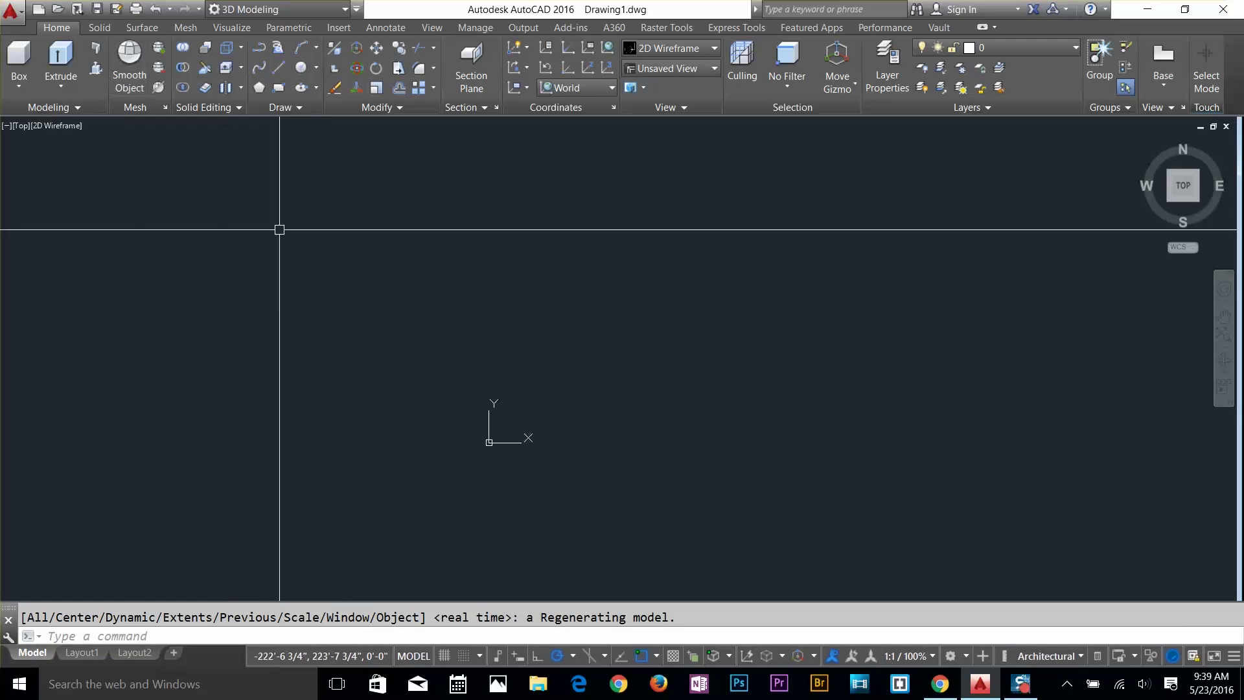
Draw a rectangle by dimensions, 3.5' long and 9" wide, in the empty model space
{"action": "key", "text": "Return"}
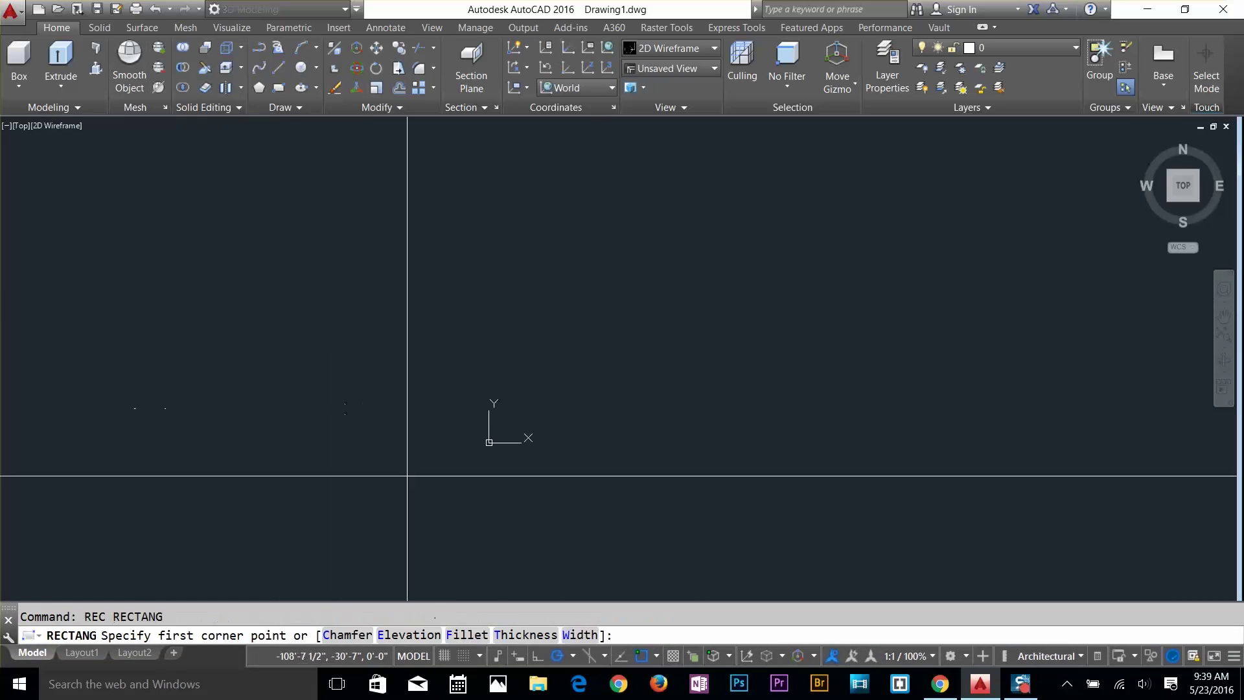
{"action": "left_click", "coordinate": [590, 413]}
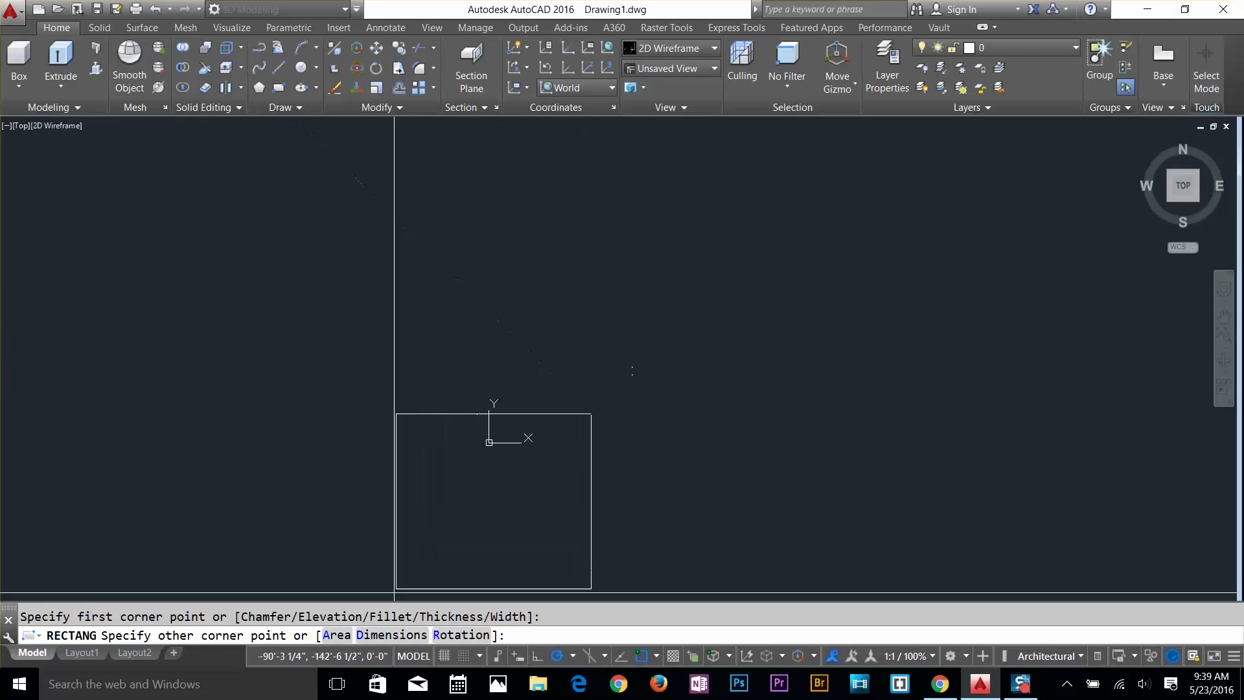
{"action": "left_click", "coordinate": [382, 636]}
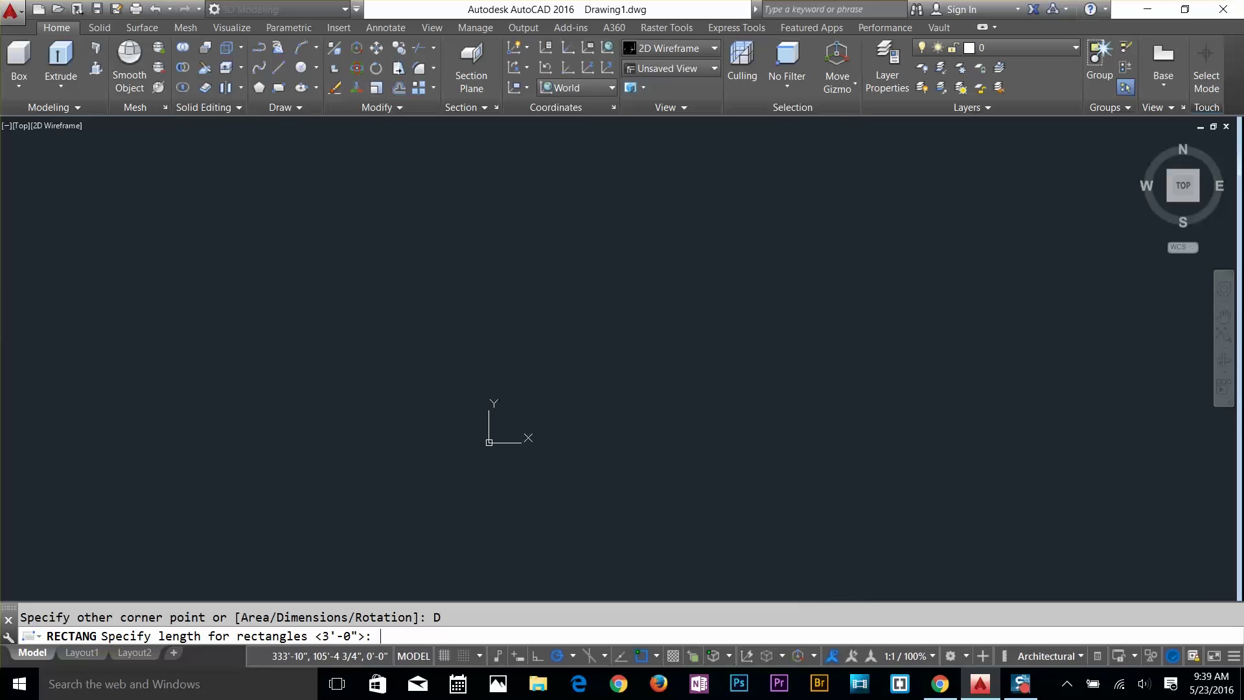
{"action": "type", "text": "3."}
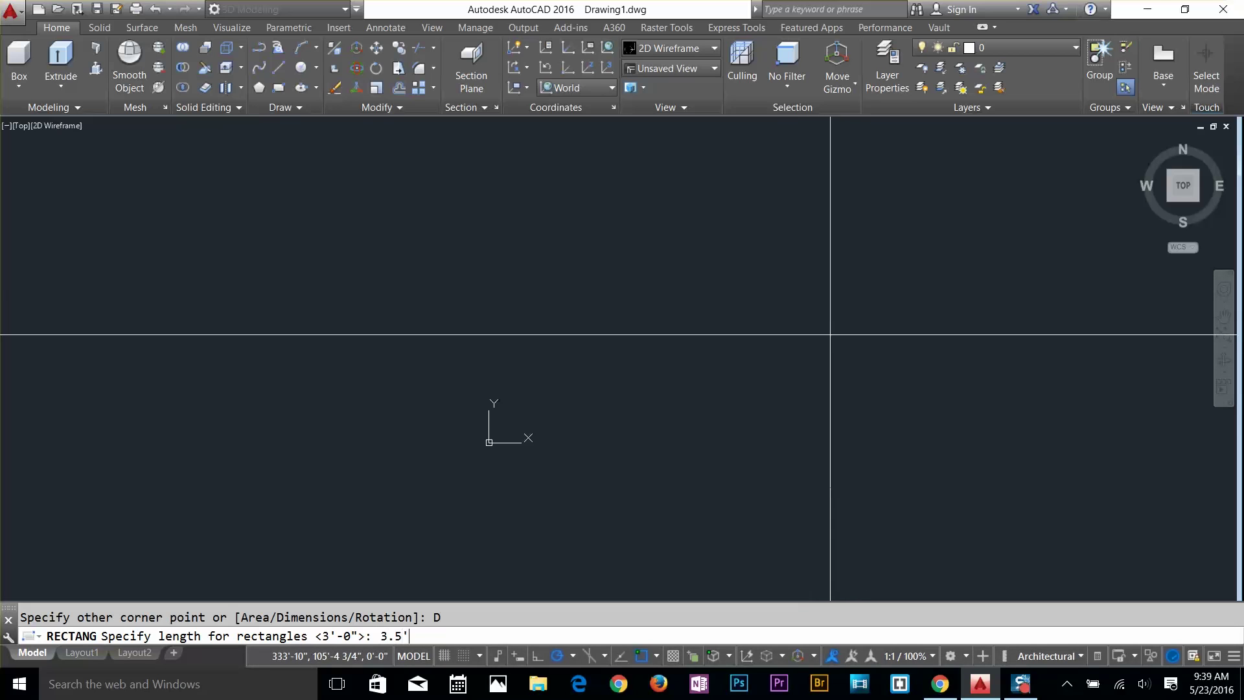
{"action": "type", "text": "5'"}
{"action": "key", "text": "Return"}
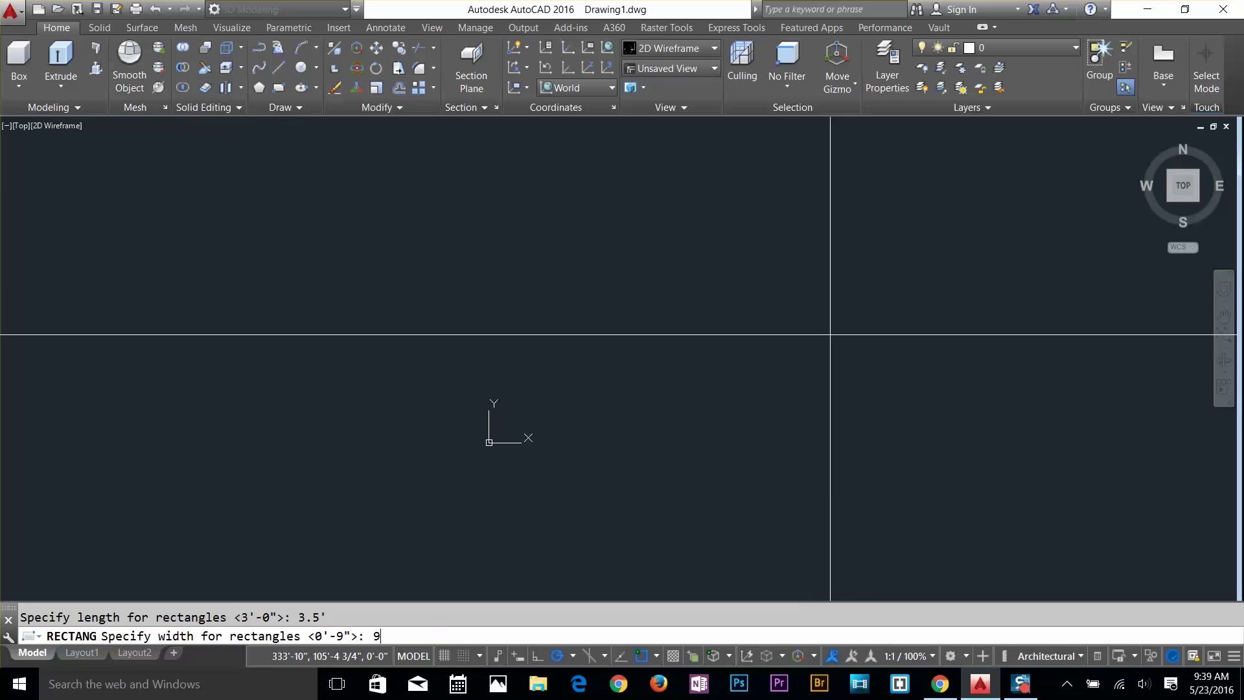
{"action": "key", "text": "Return"}
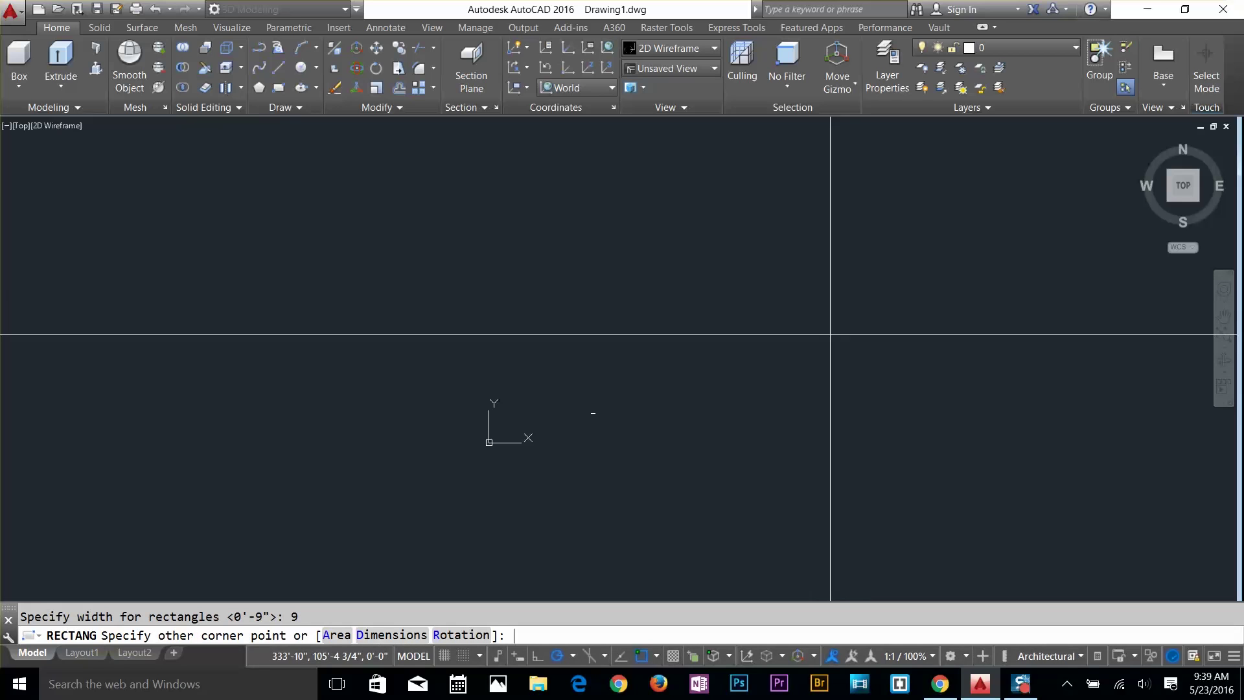
{"action": "scroll", "coordinate": [643, 388], "scroll_direction": "up", "scroll_amount": 10}
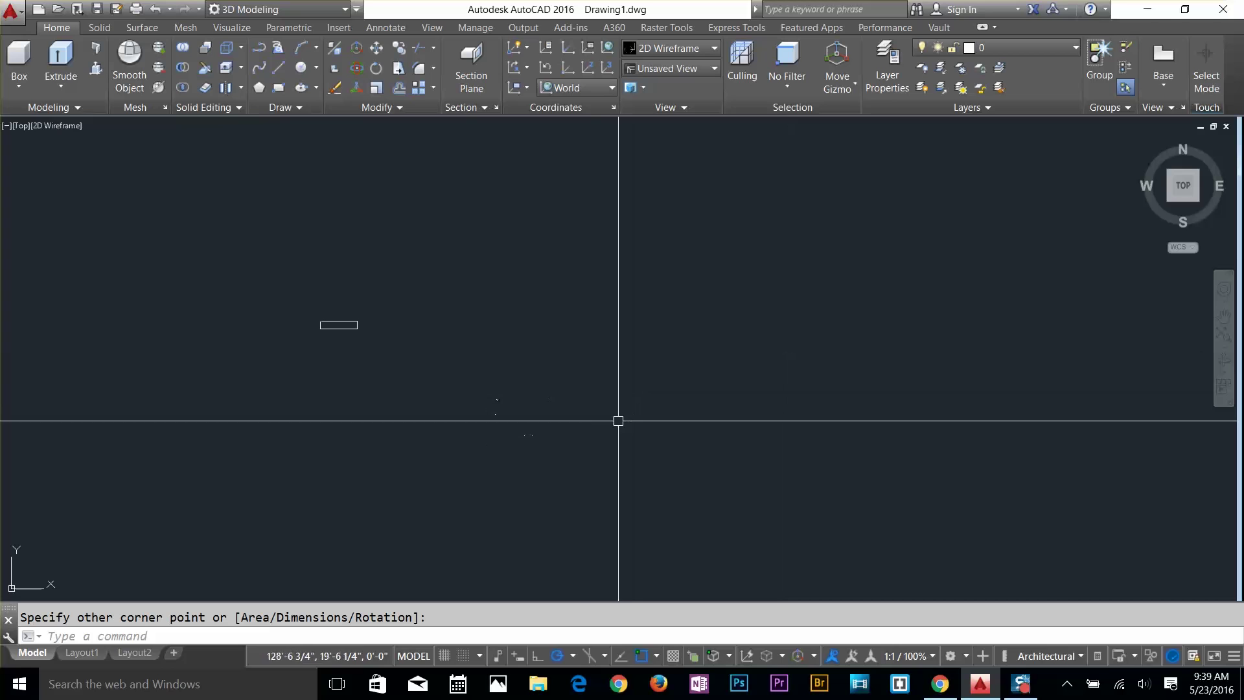
{"action": "scroll", "coordinate": [444, 356], "scroll_direction": "up", "scroll_amount": 7}
{"action": "middle_click_drag", "start_coordinate": [486, 386], "coordinate": [496, 263]}
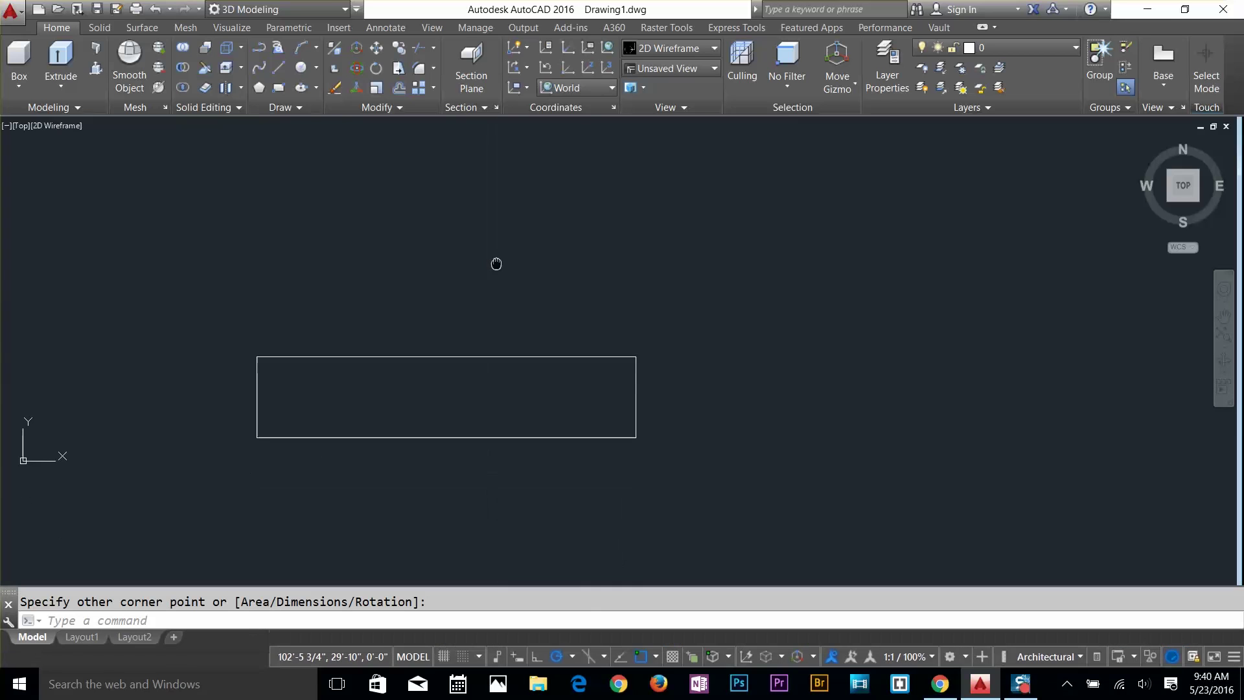
{"action": "scroll", "coordinate": [575, 441], "scroll_direction": "down", "scroll_amount": 3}
{"action": "left_click", "coordinate": [597, 396]}
{"action": "left_click", "coordinate": [597, 386]}
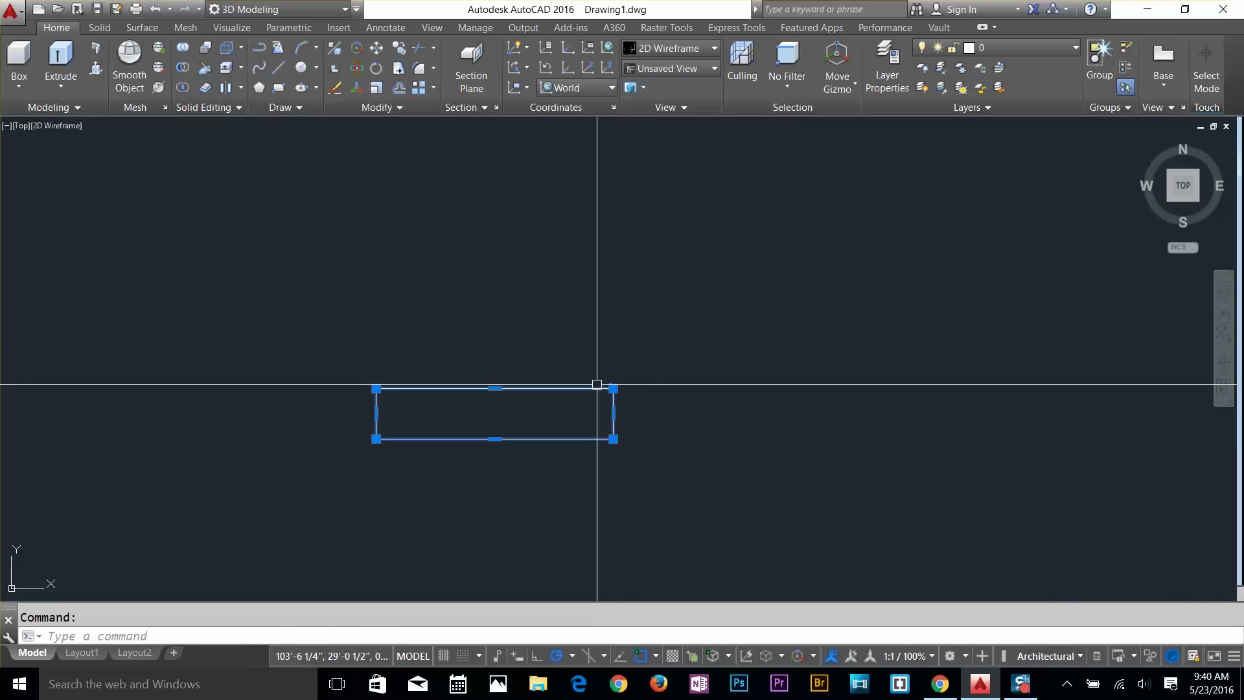
{"action": "key", "text": "Escape"}
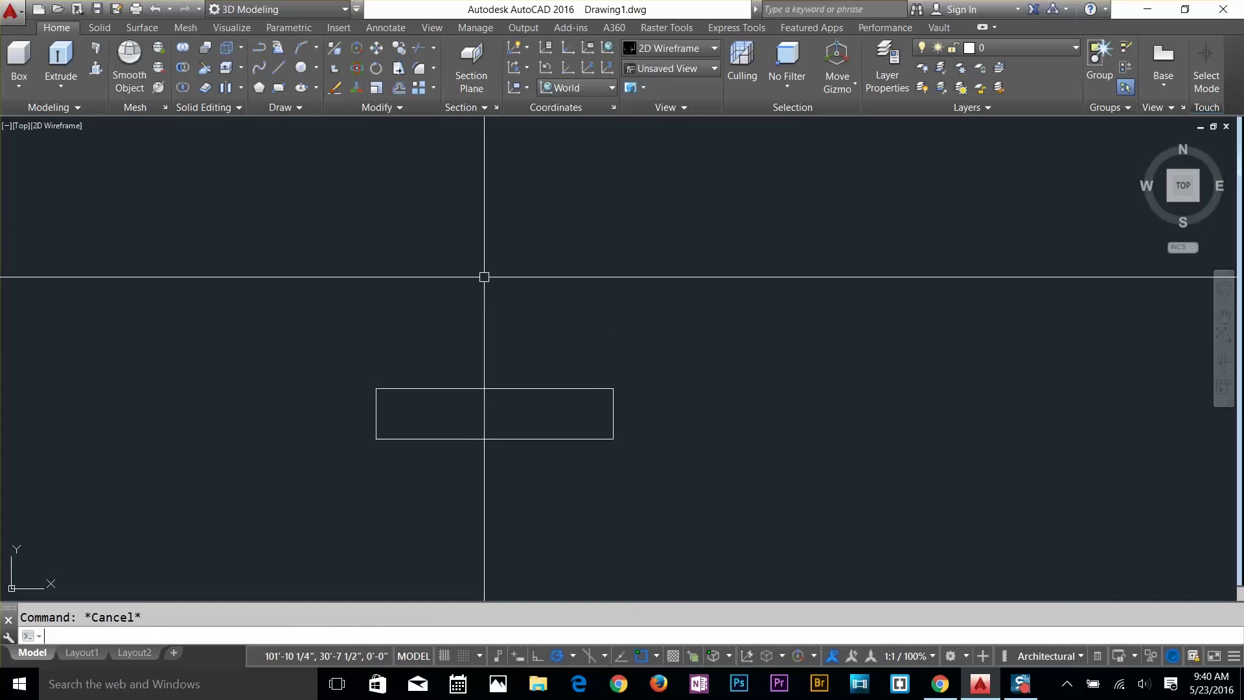
Create an associative rectangular array from the rectangle, accepting the default columns, rows and spacing
{"action": "key", "text": "Return"}
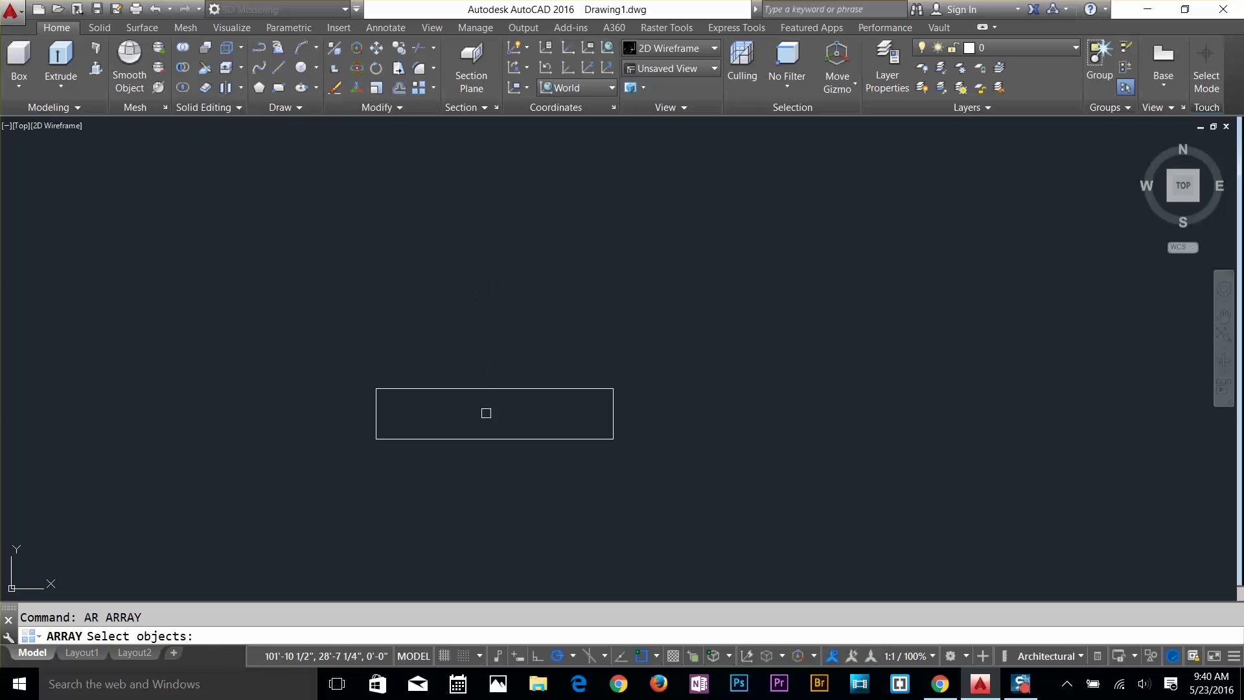
{"action": "left_click", "coordinate": [507, 391]}
{"action": "key", "text": "Return"}
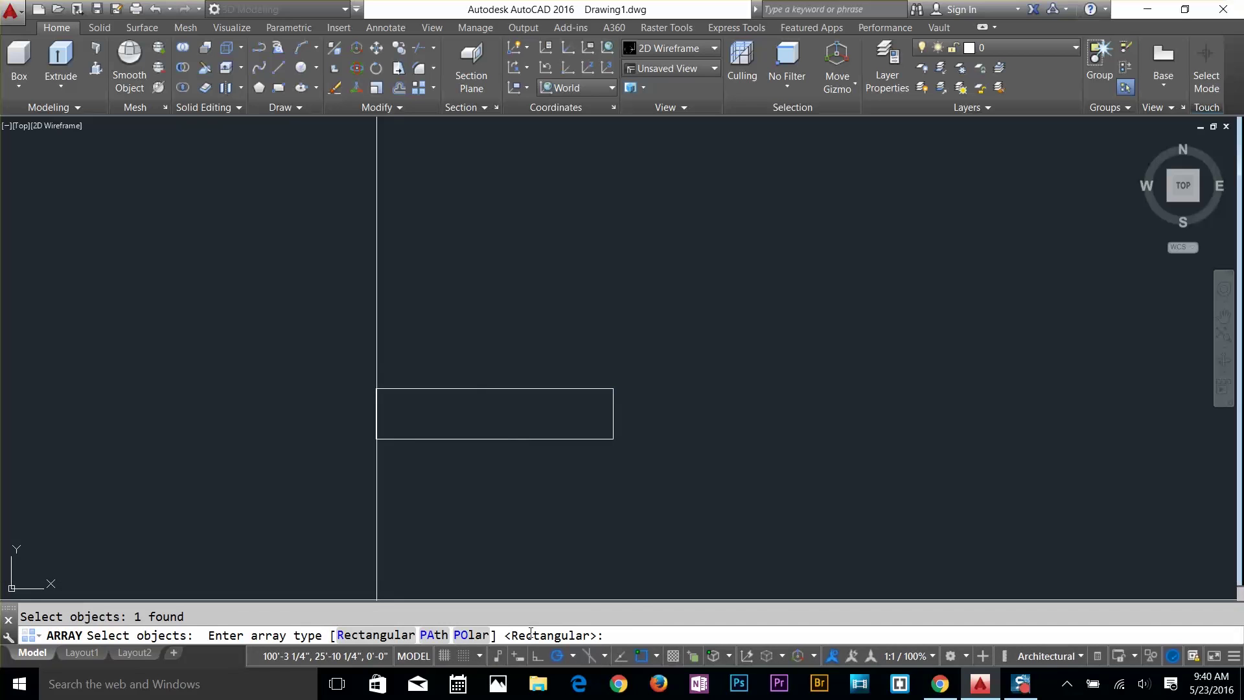
{"action": "left_click", "coordinate": [376, 635]}
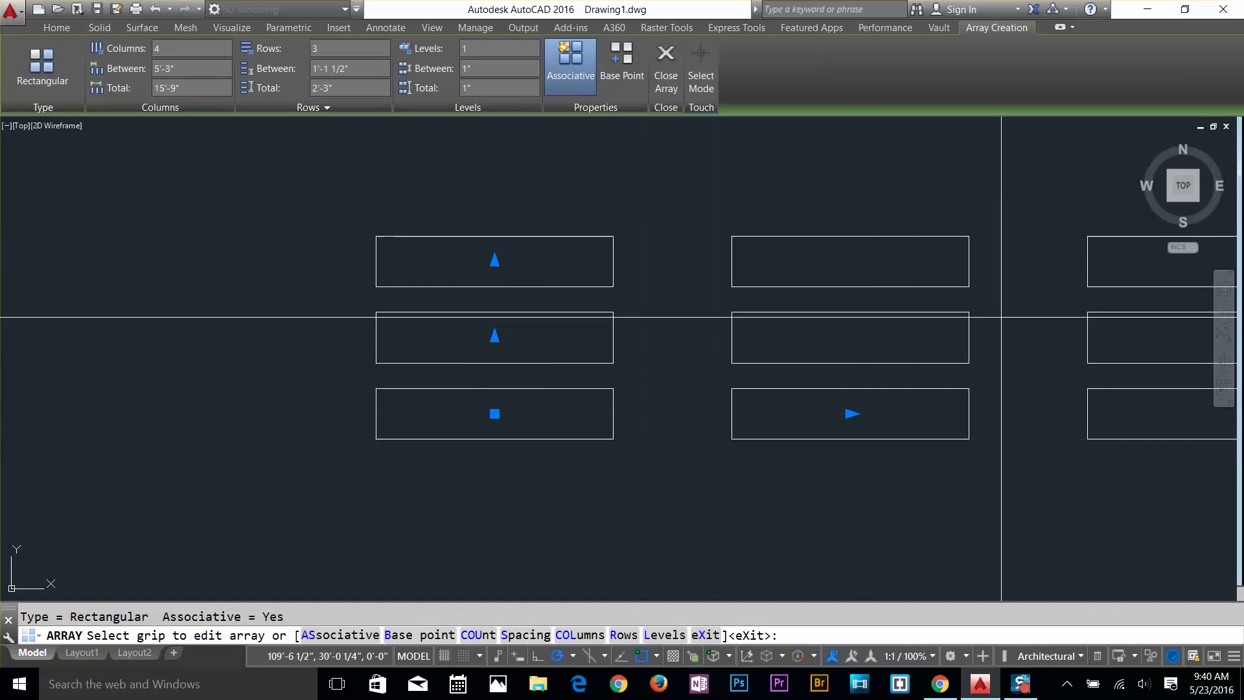
{"action": "scroll", "coordinate": [894, 324], "scroll_direction": "down", "scroll_amount": 4}
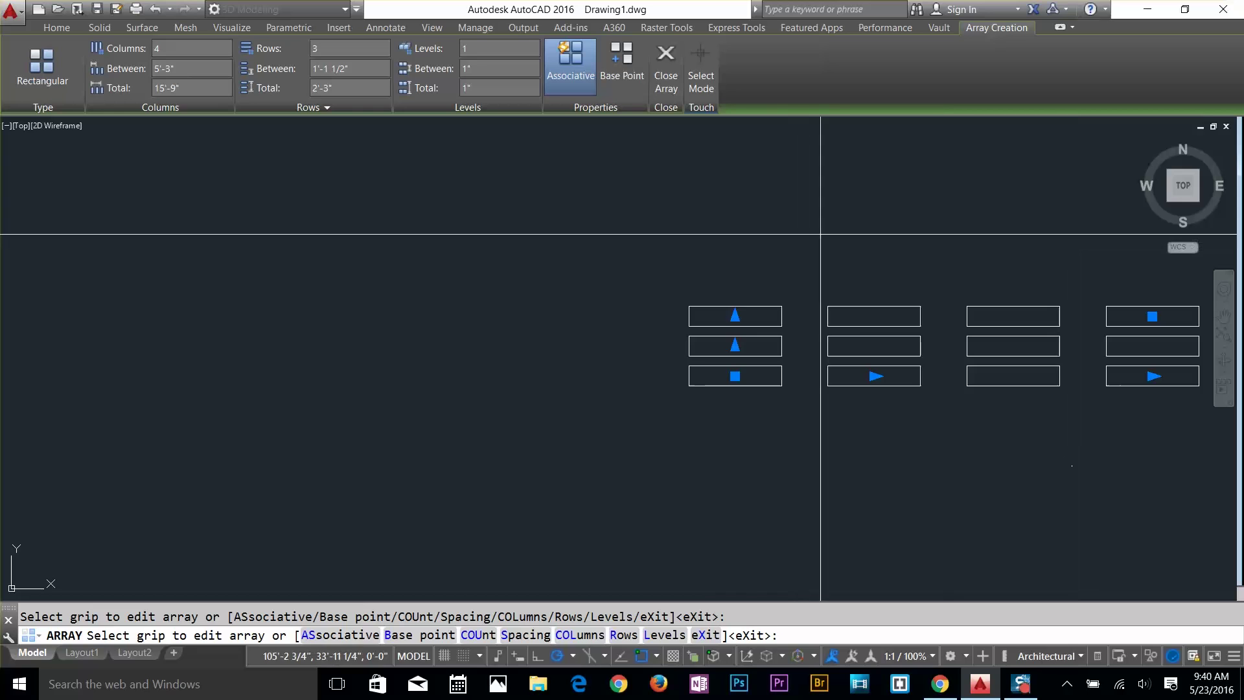
{"action": "key", "text": "Return"}
{"action": "middle_click_drag", "start_coordinate": [883, 227], "coordinate": [601, 289]}
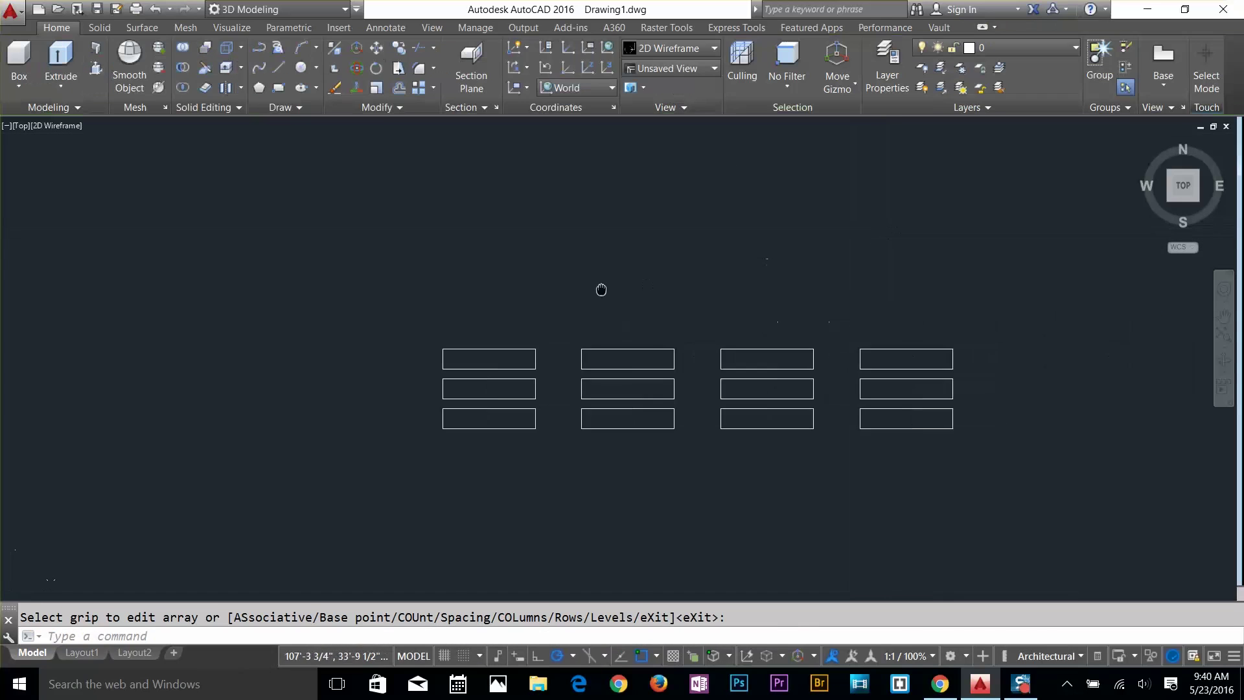
Select the array of rectangles and set its number of columns to 1
{"action": "left_click", "coordinate": [535, 361]}
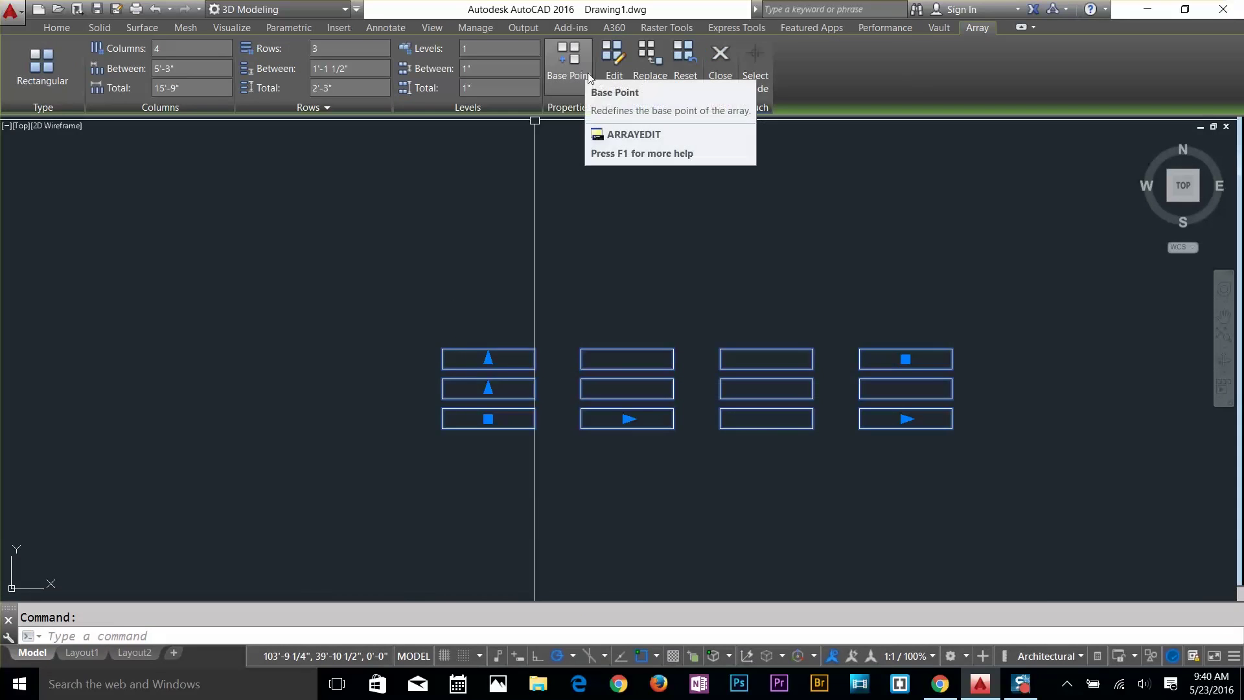
{"action": "left_click", "coordinate": [173, 48]}
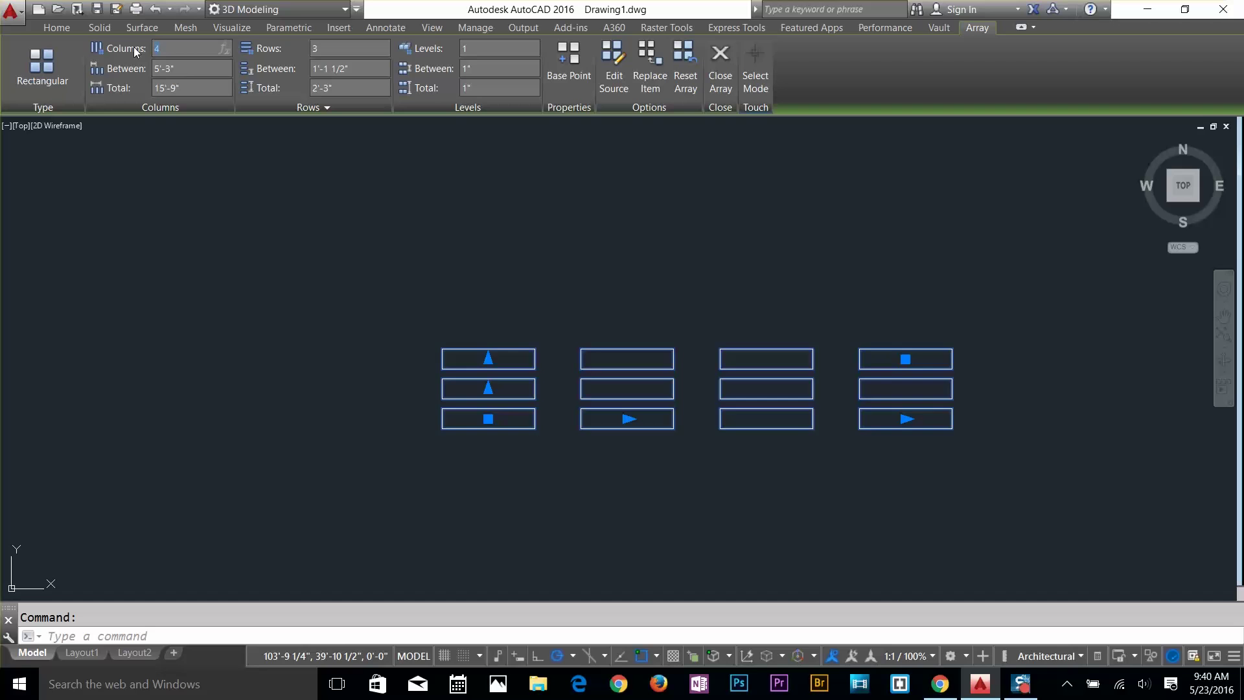
{"action": "type", "text": "1"}
{"action": "key", "text": "Return"}
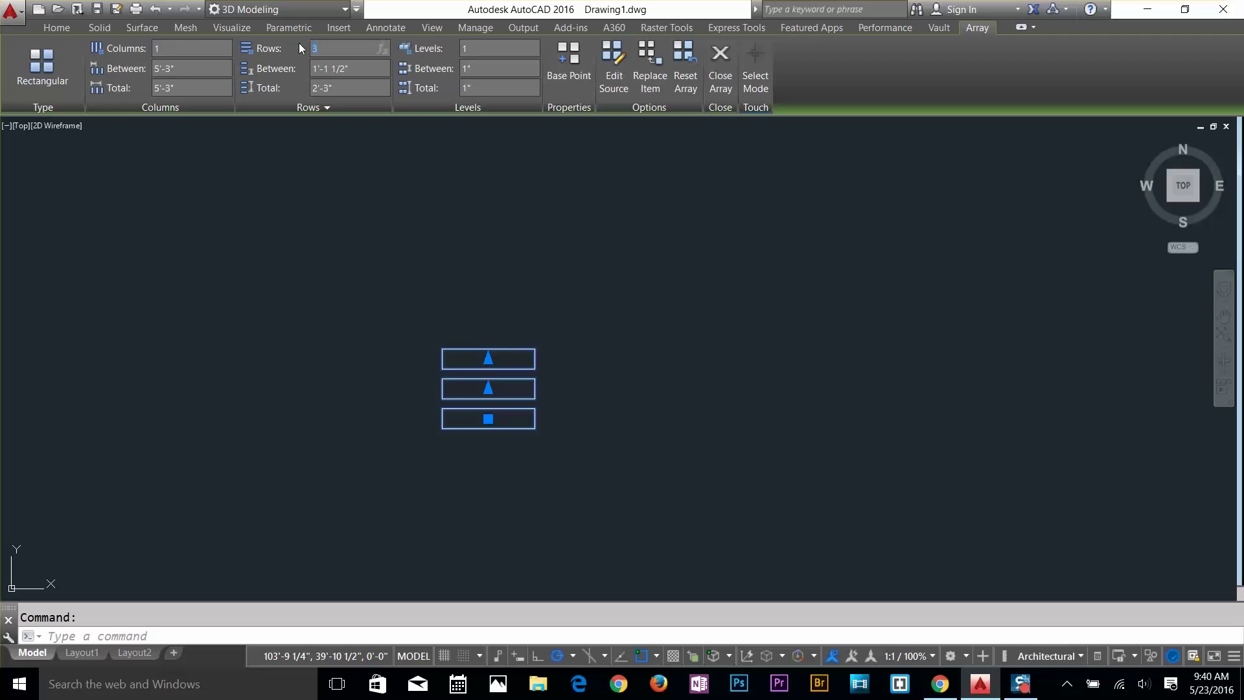
Set the array to 9 rows with 9" between rows, and close the array editing
{"action": "type", "text": "9"}
{"action": "key", "text": "Return"}
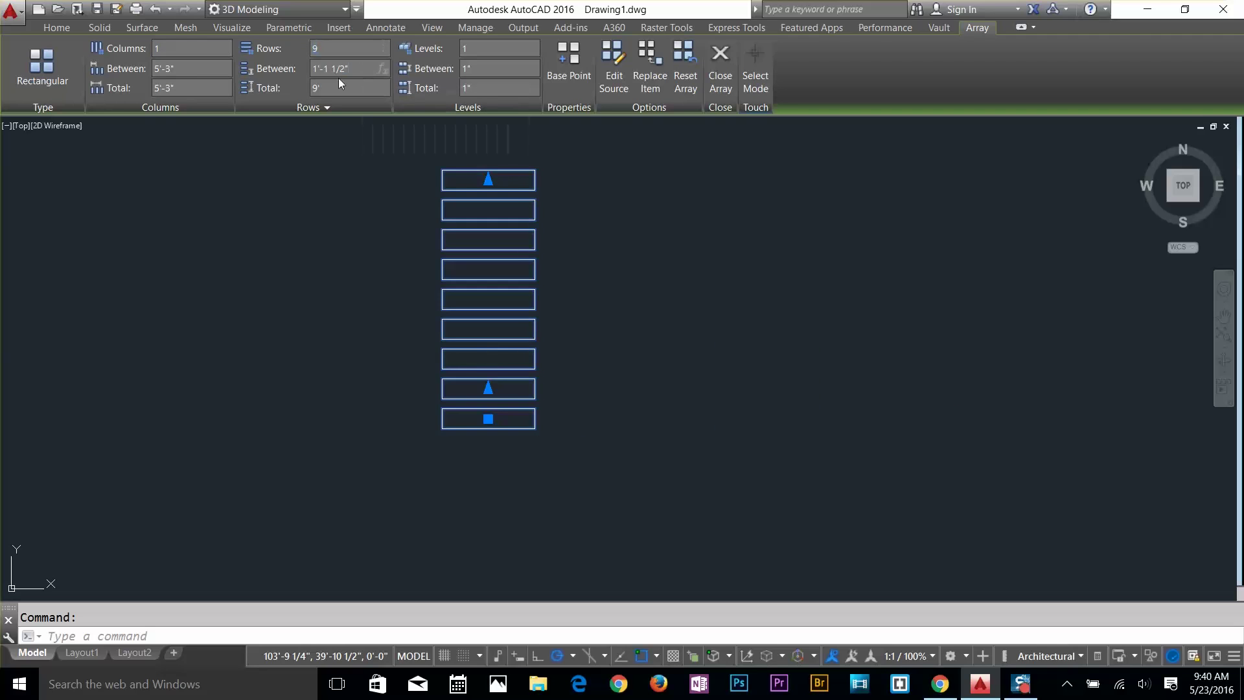
{"action": "type", "text": "9"}
{"action": "key", "text": "Return"}
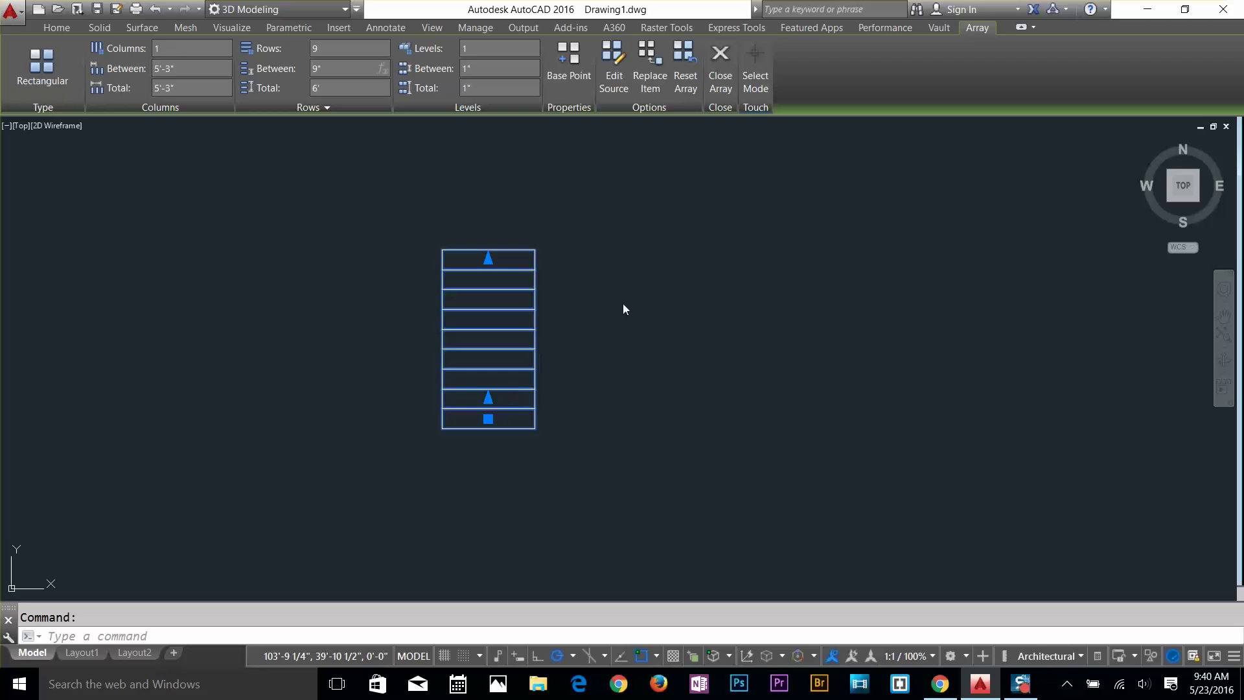
{"action": "left_click", "coordinate": [671, 224]}
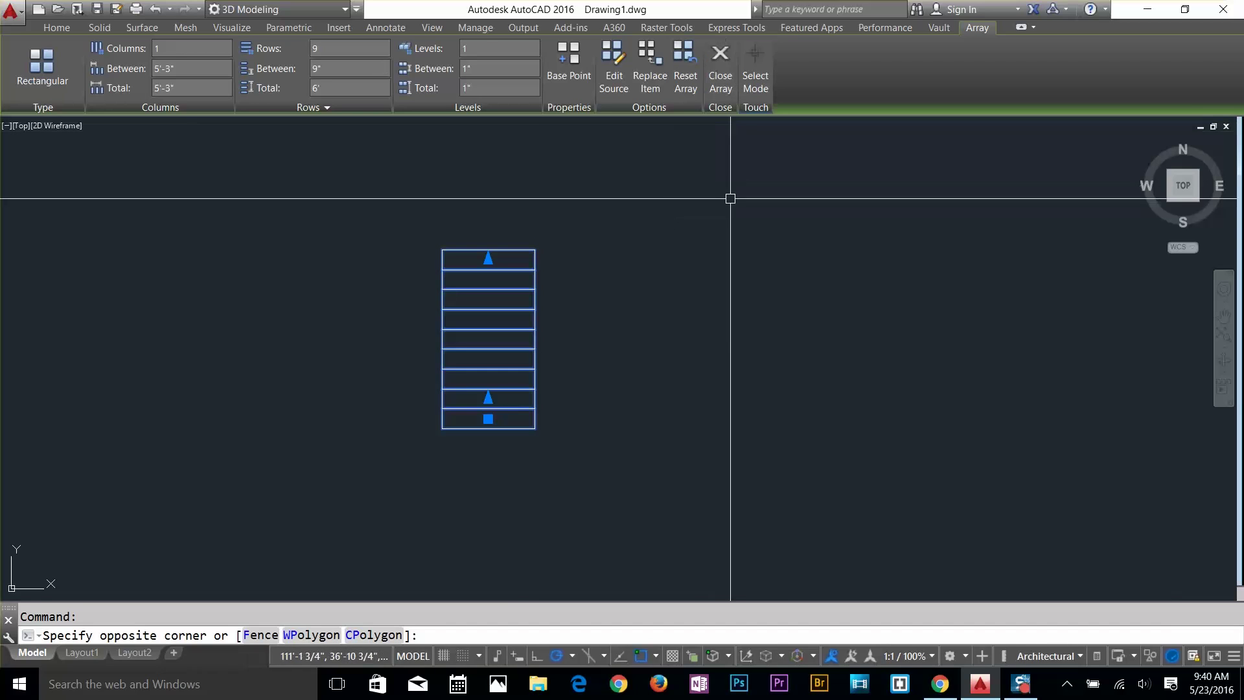
{"action": "left_click", "coordinate": [720, 65]}
{"action": "scroll", "coordinate": [515, 254], "scroll_direction": "up", "scroll_amount": 2}
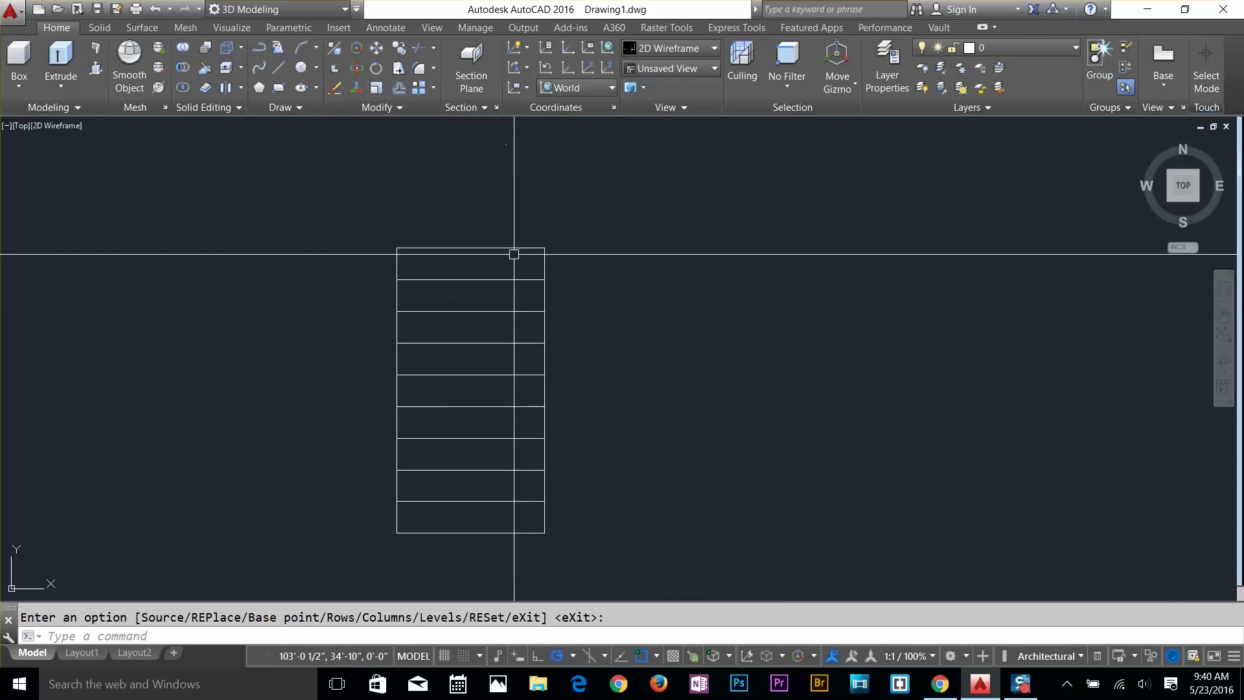
{"action": "key", "text": "Escape"}
Draw a rectangle above the flight, starting at its upper-right corner, as wide as the treads and 3.5' deep
{"action": "type", "text": "re"}
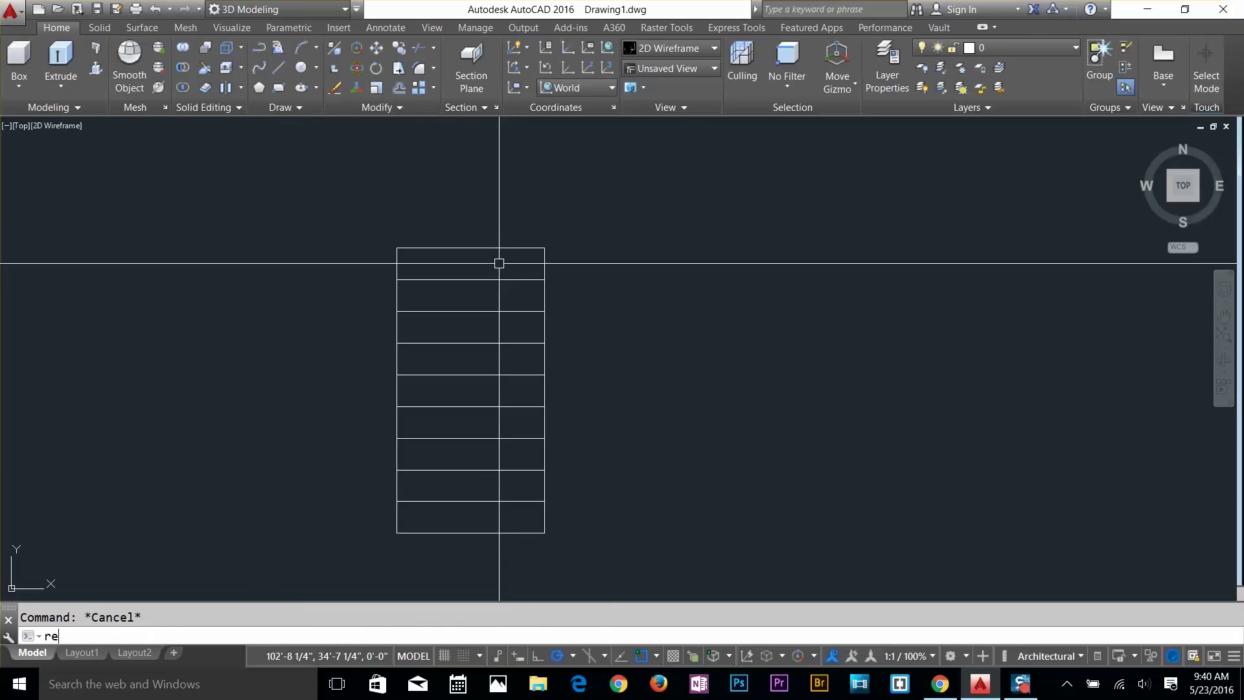
{"action": "type", "text": "c"}
{"action": "key", "text": "Return"}
{"action": "left_click", "coordinate": [545, 248]}
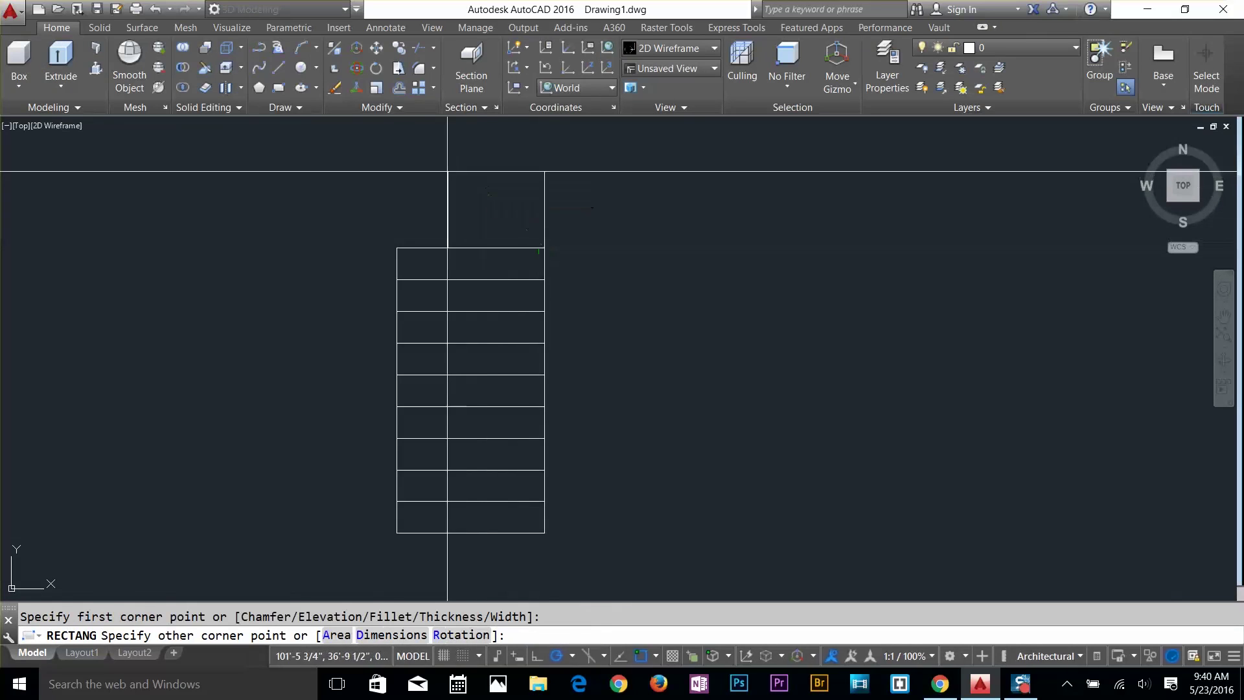
{"action": "scroll", "coordinate": [447, 171], "scroll_direction": "down", "scroll_amount": 2}
{"action": "scroll", "coordinate": [411, 244], "scroll_direction": "up", "scroll_amount": 1}
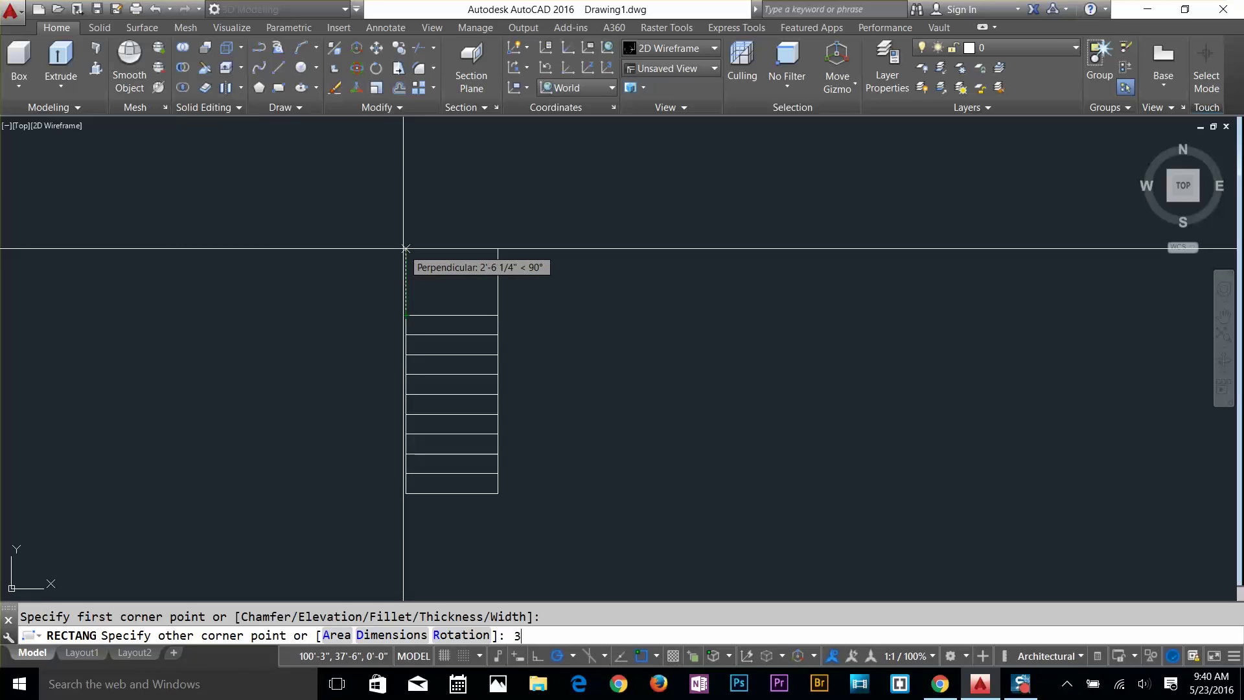
{"action": "type", "text": "'"}
{"action": "key", "text": "Return"}
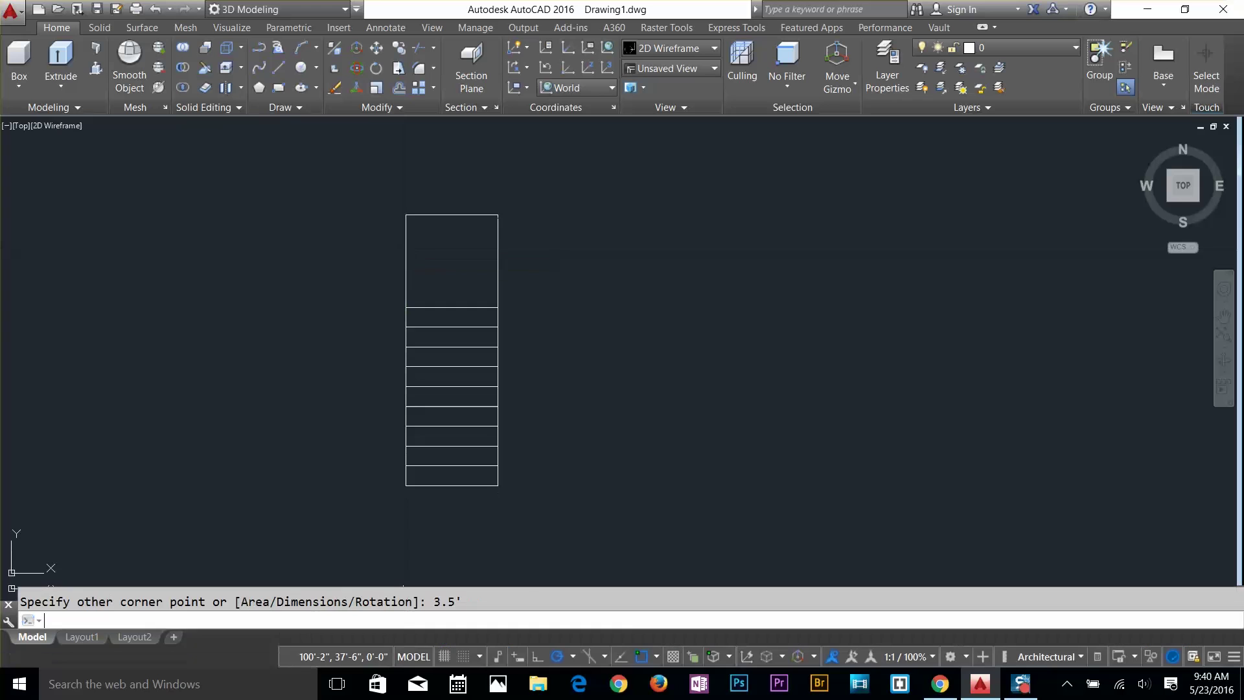
{"action": "scroll", "coordinate": [477, 239], "scroll_direction": "up", "scroll_amount": 3}
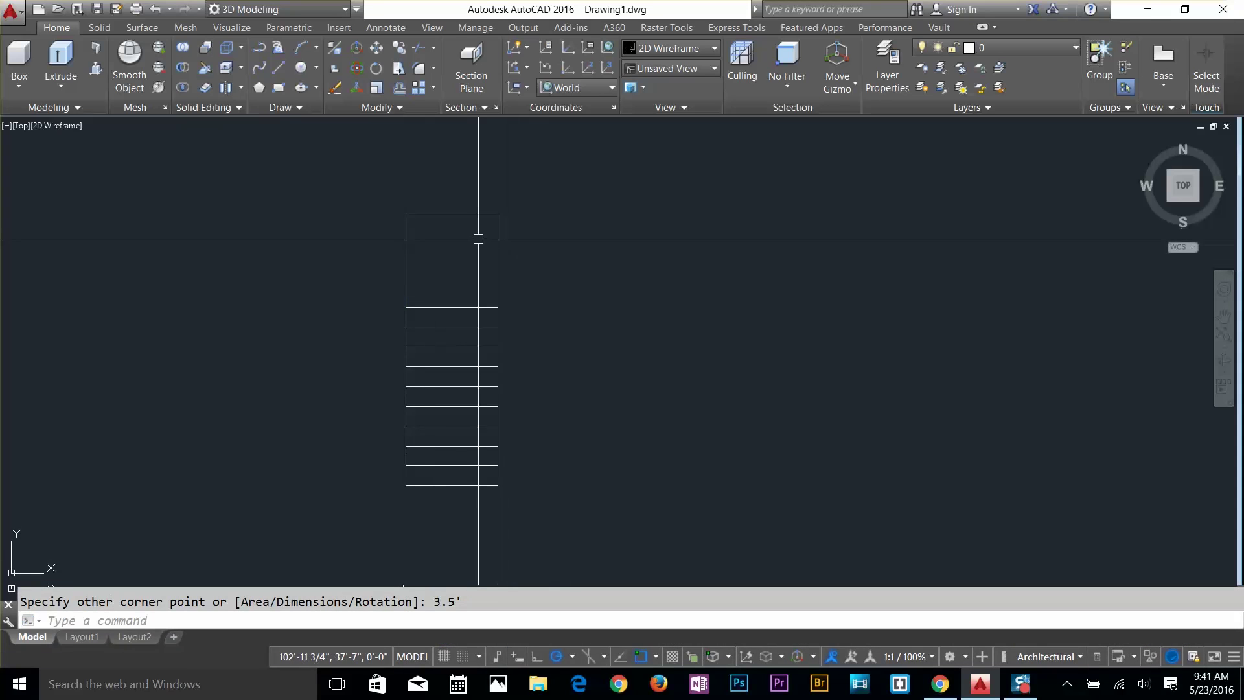
{"action": "scroll", "coordinate": [483, 242], "scroll_direction": "up", "scroll_amount": 1}
{"action": "scroll", "coordinate": [417, 302], "scroll_direction": "down", "scroll_amount": 2}
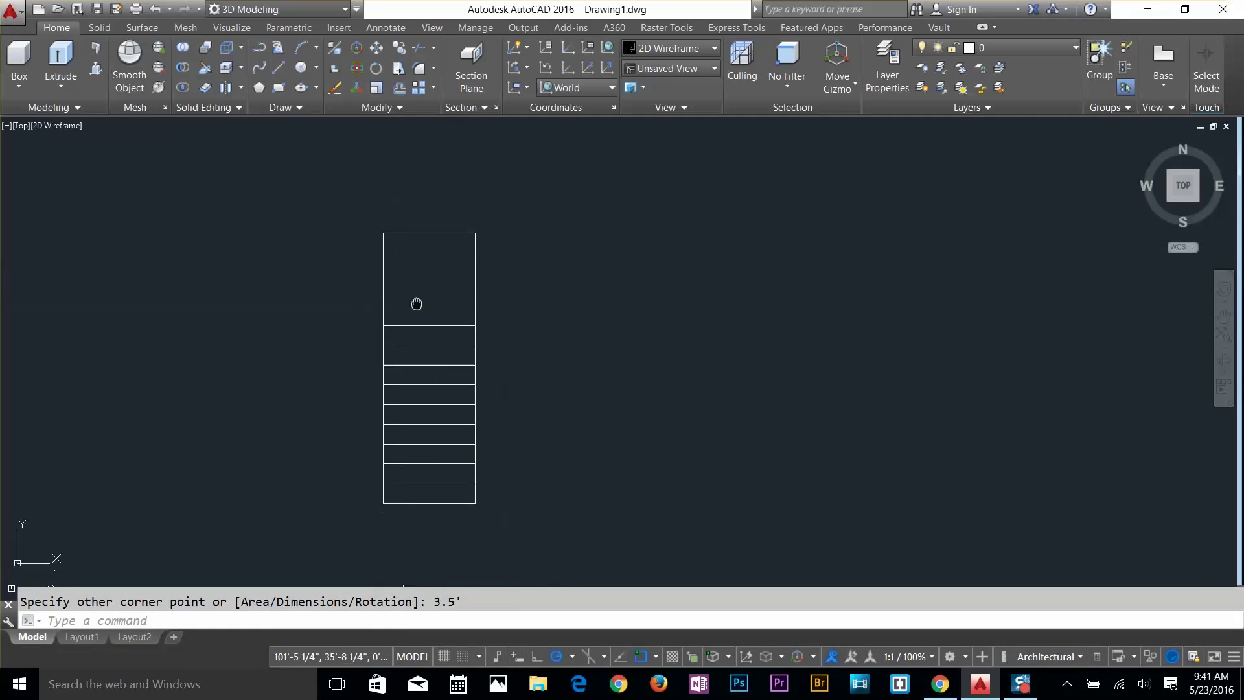
Explode the array of treads into individual rectangles
{"action": "left_click", "coordinate": [432, 353]}
{"action": "key", "text": "Escape"}
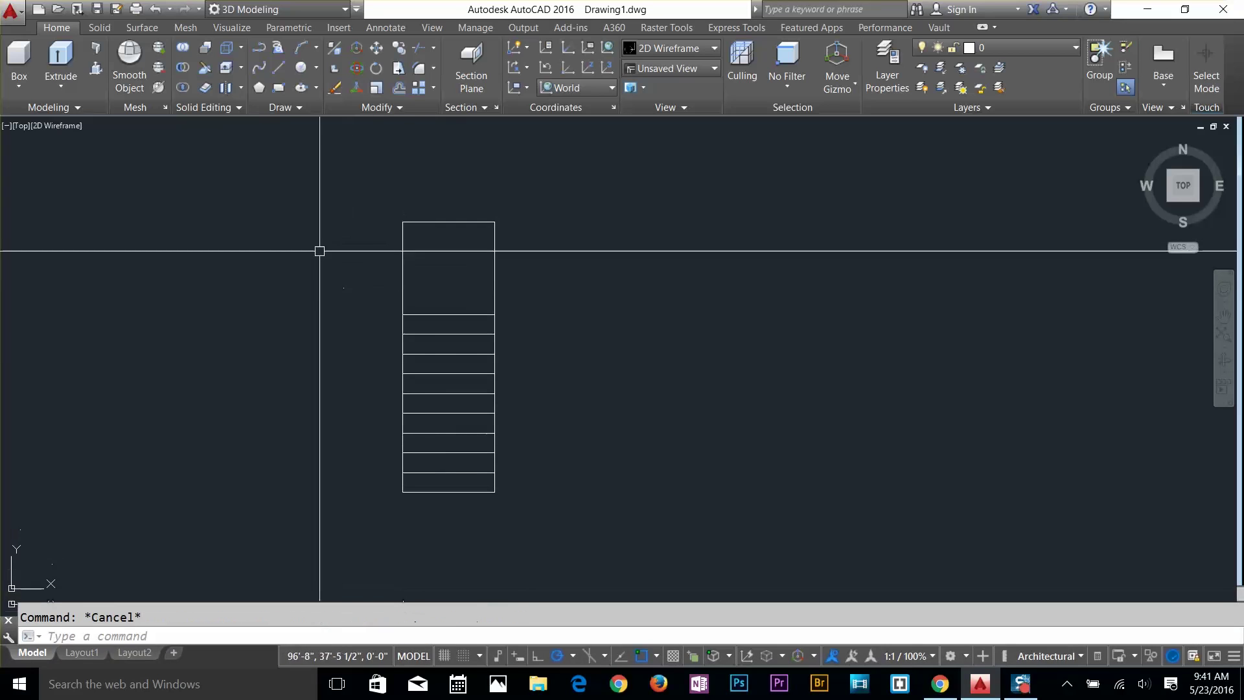
{"action": "left_click", "coordinate": [474, 405]}
{"action": "key", "text": "Escape"}
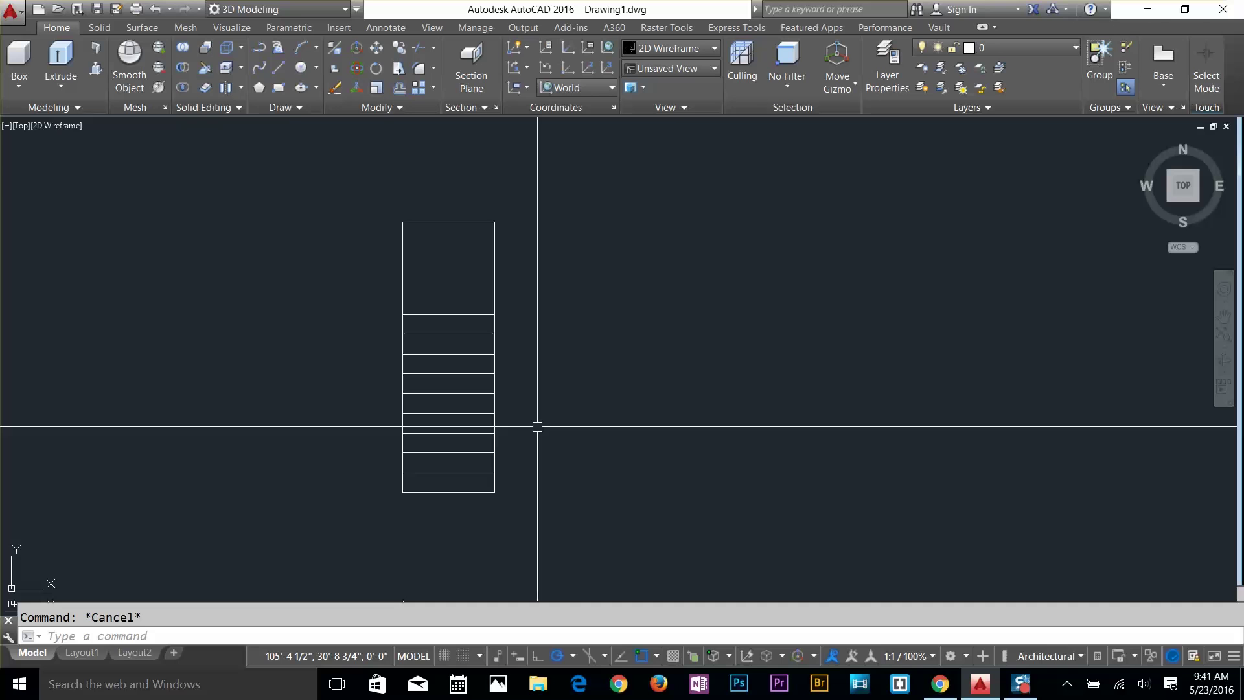
{"action": "type", "text": "x"}
{"action": "key", "text": "Return"}
{"action": "left_click", "coordinate": [489, 431]}
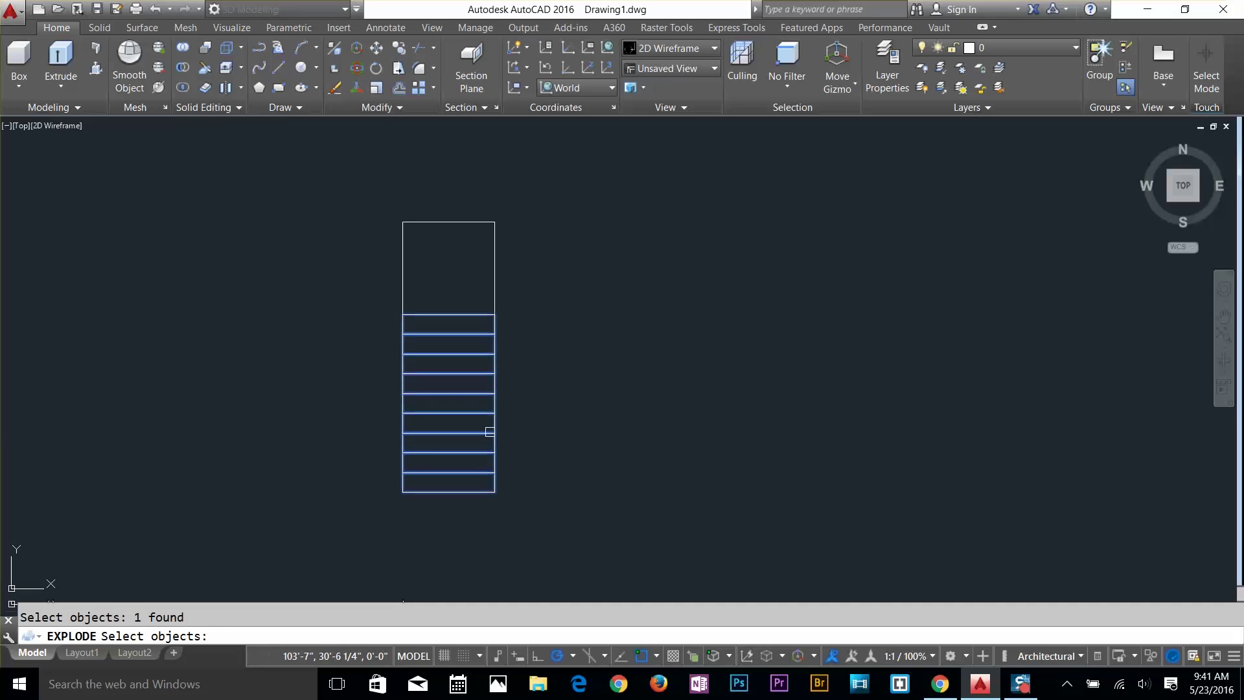
{"action": "key", "text": "Return"}
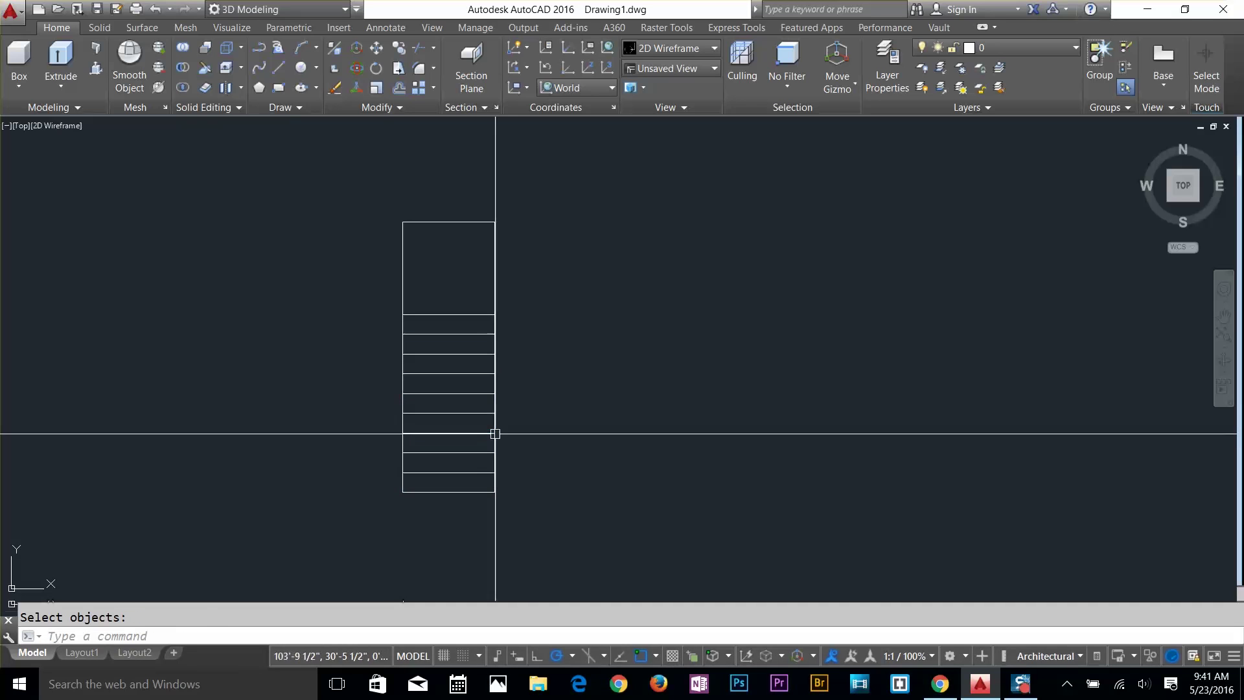
{"action": "left_click", "coordinate": [465, 417]}
{"action": "left_click", "coordinate": [477, 408]}
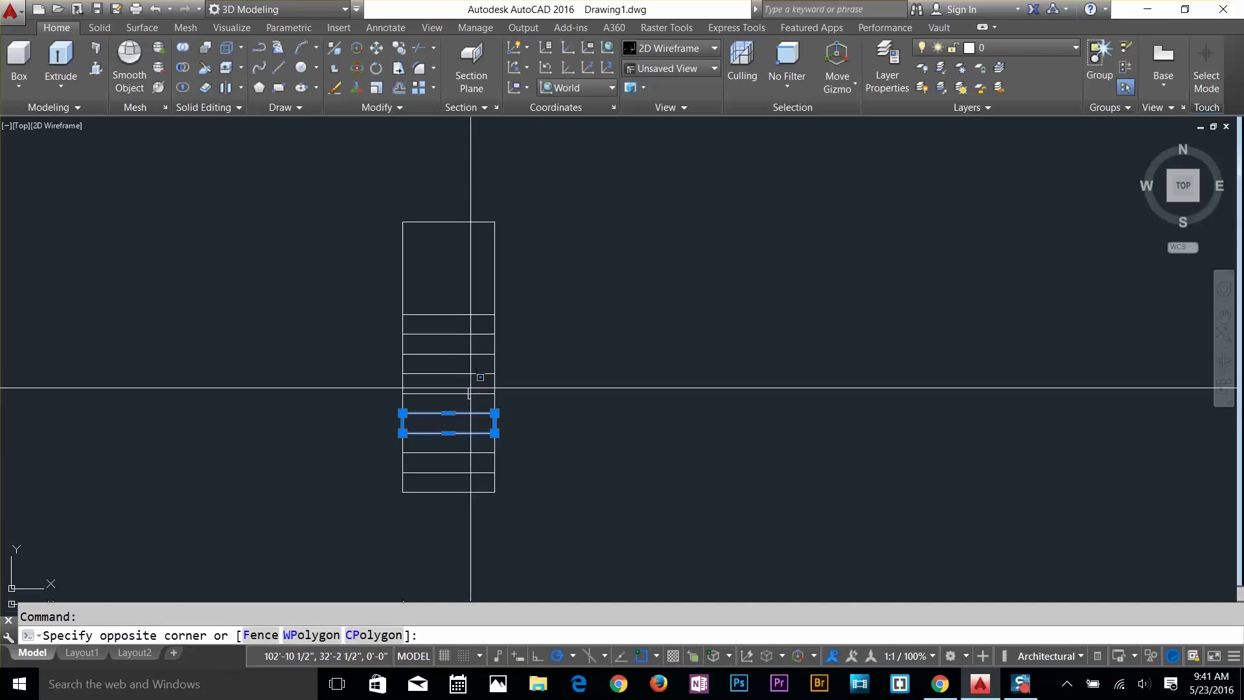
{"action": "key", "text": "Escape"}
Copy the five lowest treads from their upper-right corner to the lower-left corner of the landing rectangle
{"action": "type", "text": "co"}
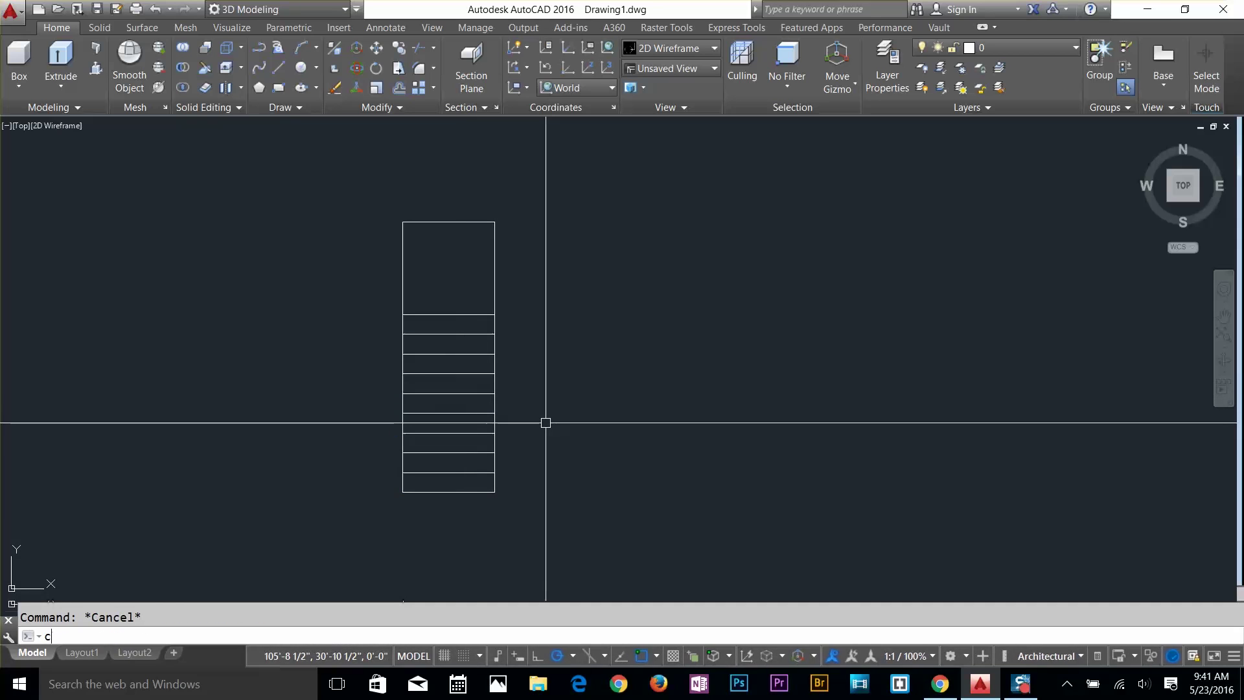
{"action": "key", "text": "Return"}
{"action": "left_click", "coordinate": [549, 388]}
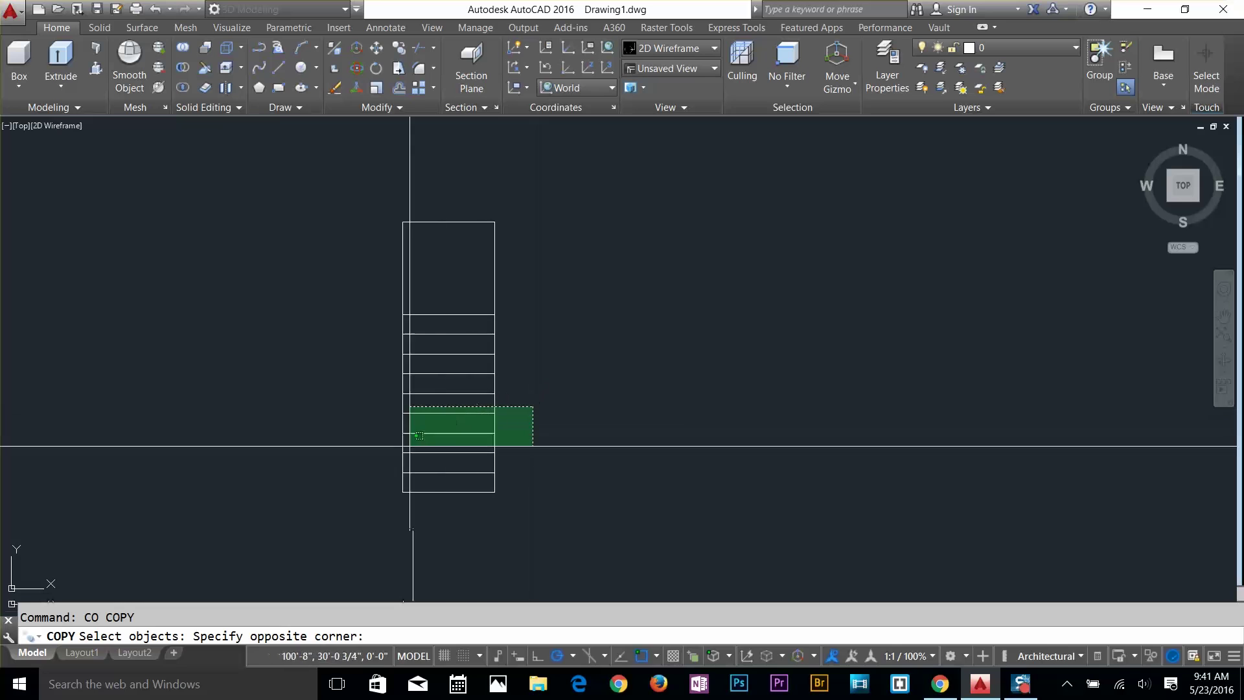
{"action": "left_click", "coordinate": [357, 500]}
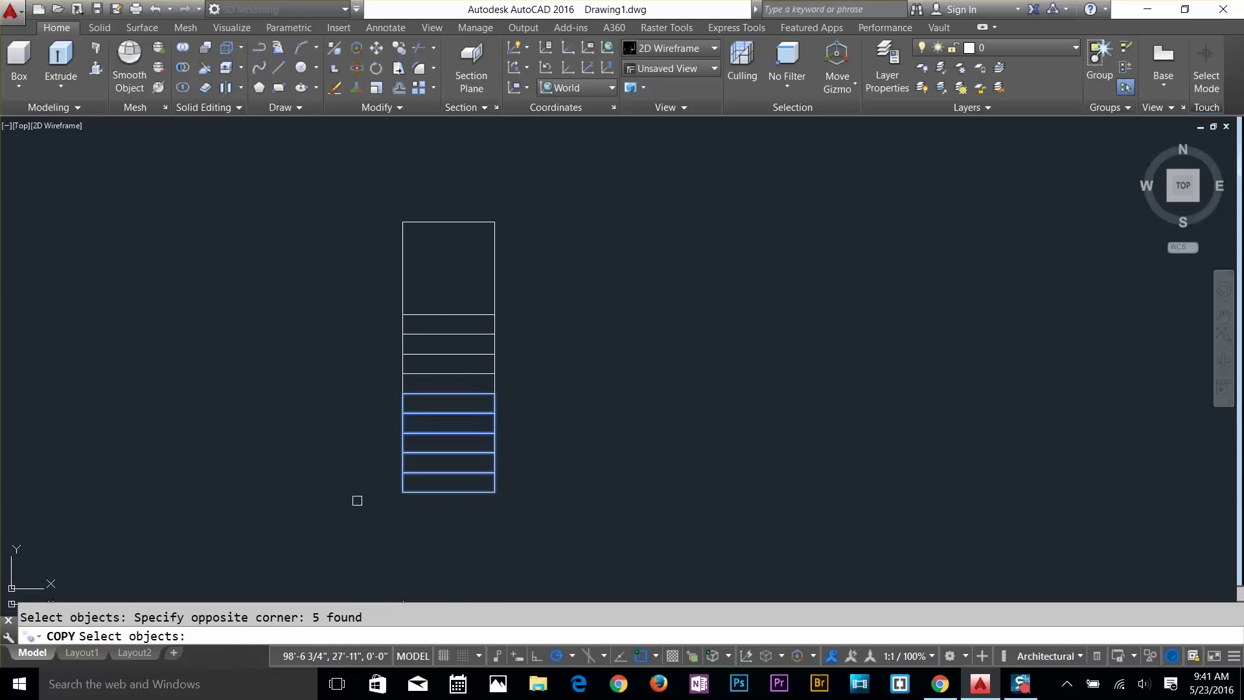
{"action": "key", "text": "Return"}
{"action": "left_click", "coordinate": [495, 392]}
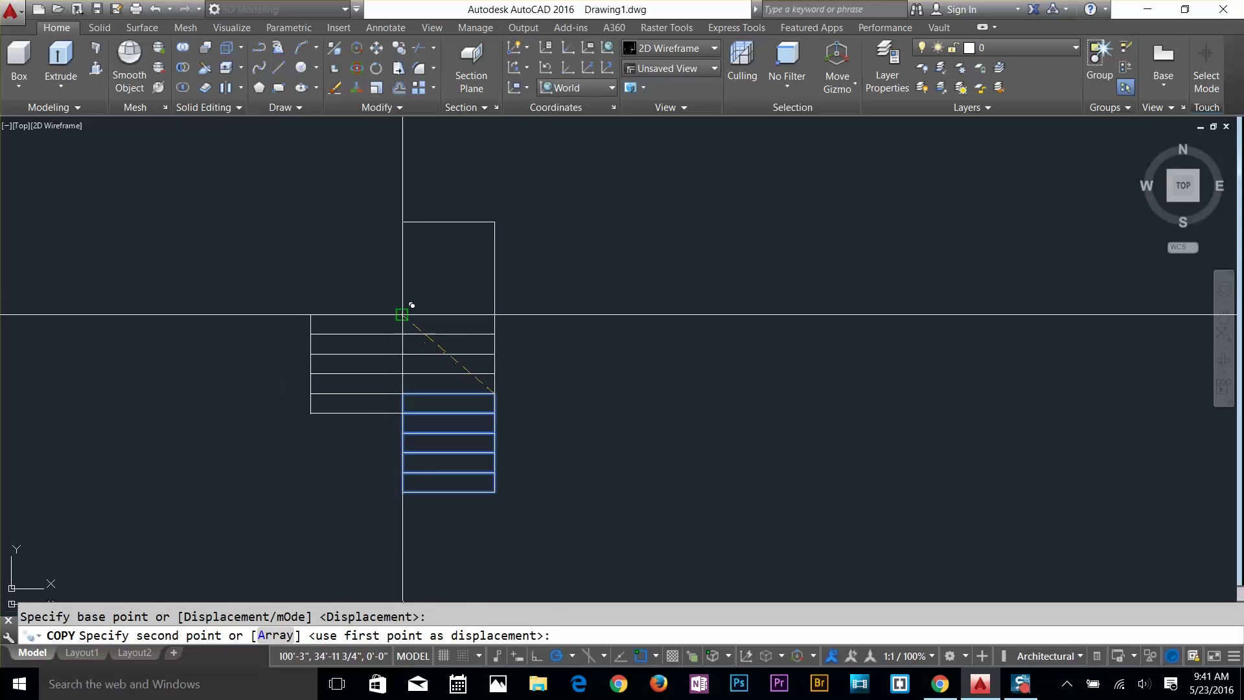
{"action": "left_click", "coordinate": [402, 314]}
{"action": "key", "text": "Return"}
{"action": "key", "text": "Escape"}
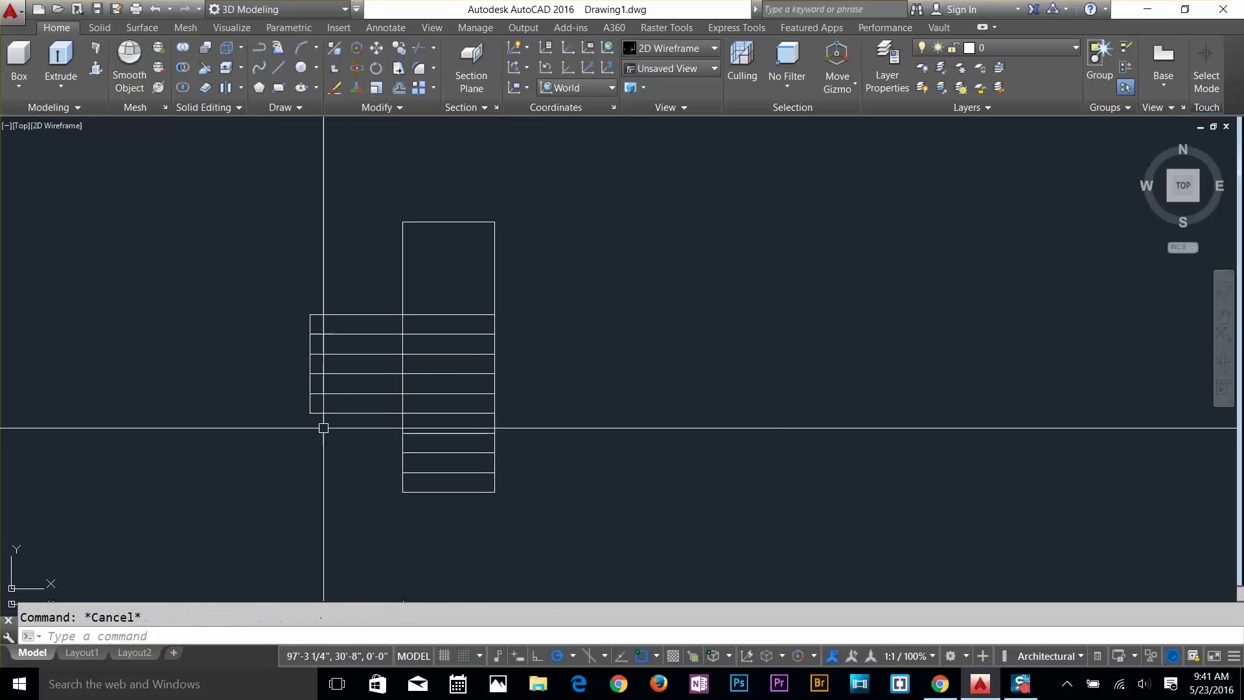
Rotate the five copied treads 90° clockwise about the landing's lower-left corner so they run along its left side
{"action": "type", "text": "RO"}
{"action": "key", "text": "Return"}
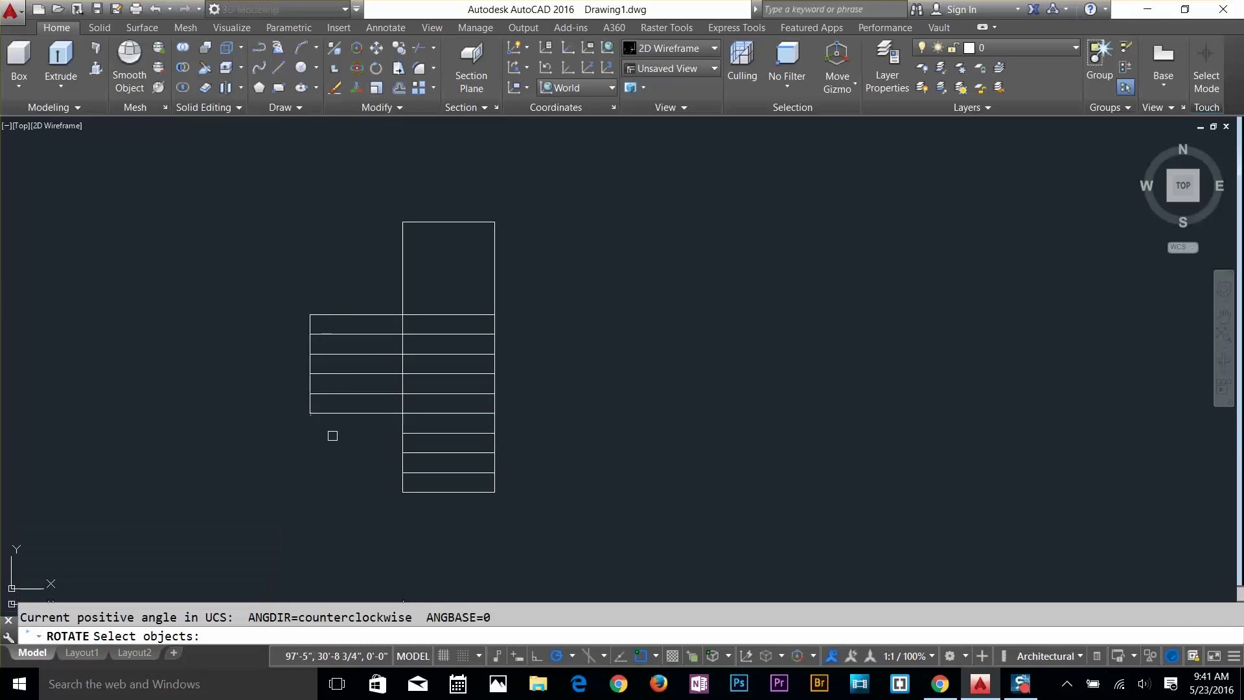
{"action": "left_click", "coordinate": [355, 437]}
{"action": "left_click", "coordinate": [307, 302]}
{"action": "key", "text": "Return"}
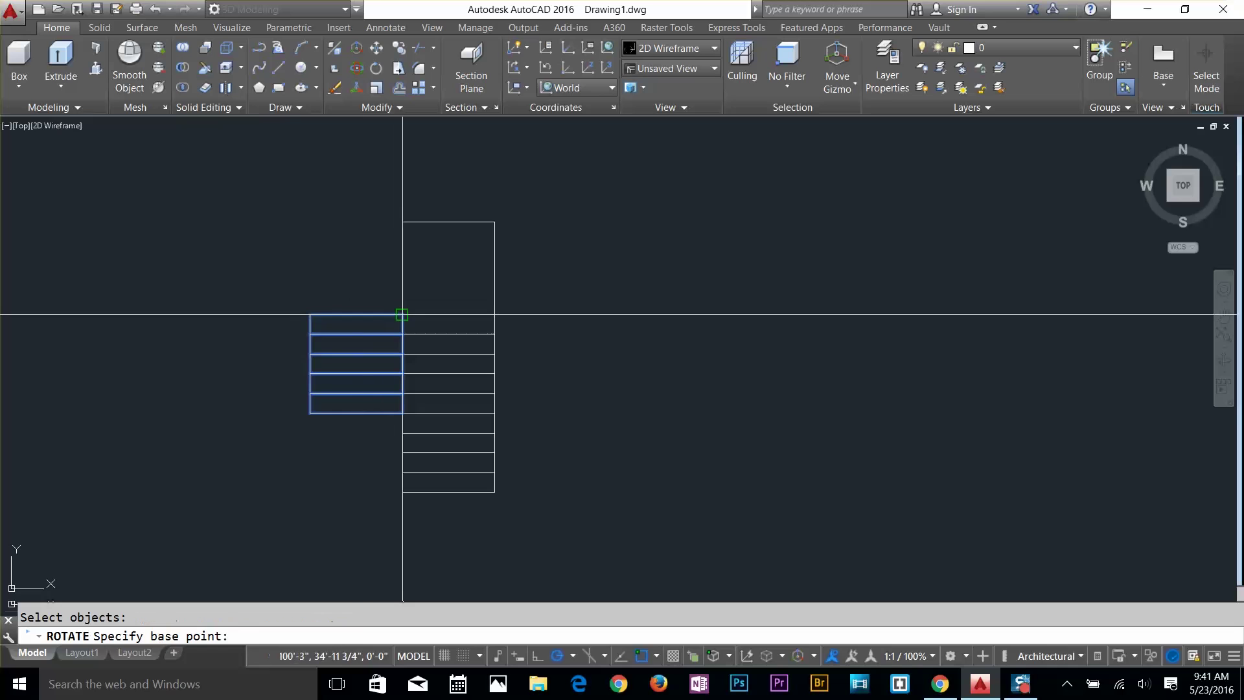
{"action": "left_click", "coordinate": [402, 314]}
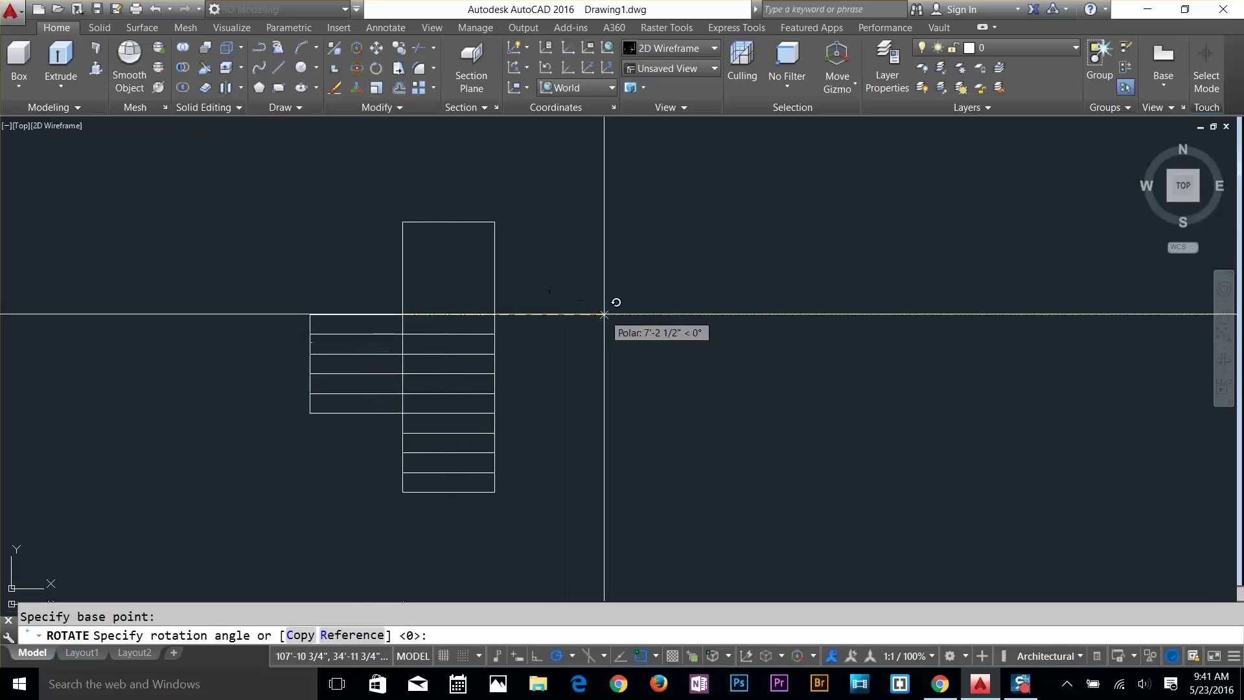
{"action": "left_click", "coordinate": [402, 555]}
{"action": "key", "text": "Return"}
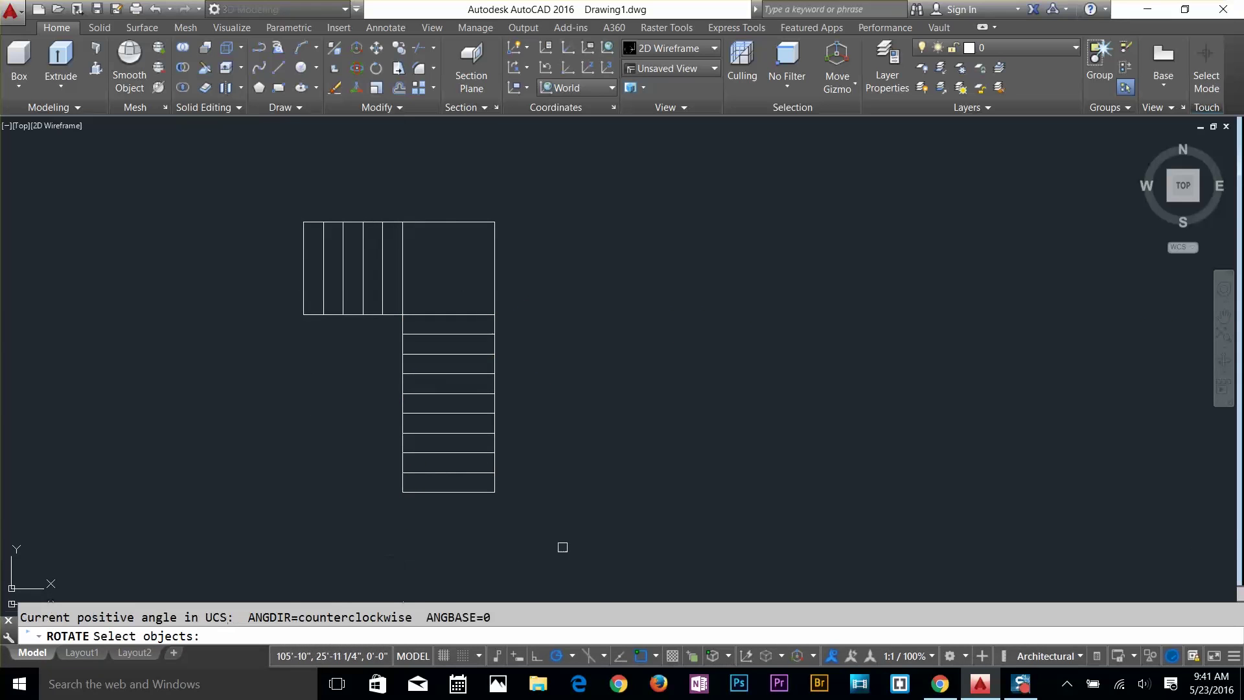
{"action": "key", "text": "Escape"}
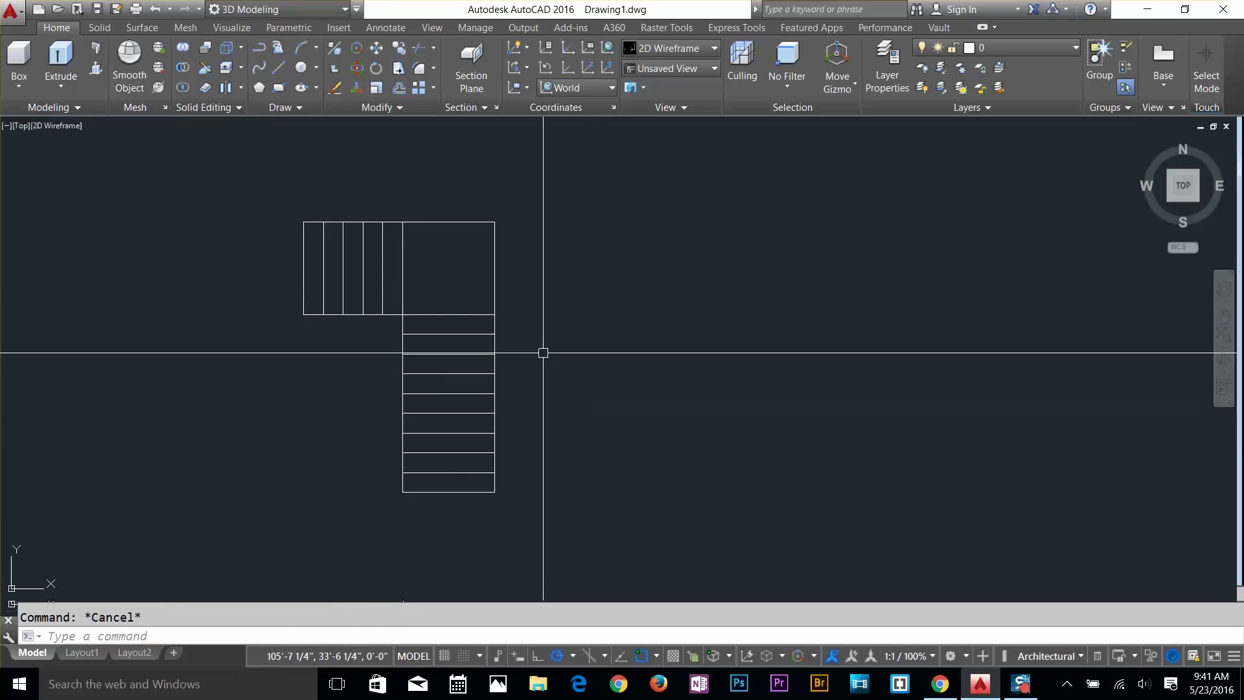
Switch the model view to SW Isometric
{"action": "scroll", "coordinate": [503, 275], "scroll_direction": "up", "scroll_amount": 2}
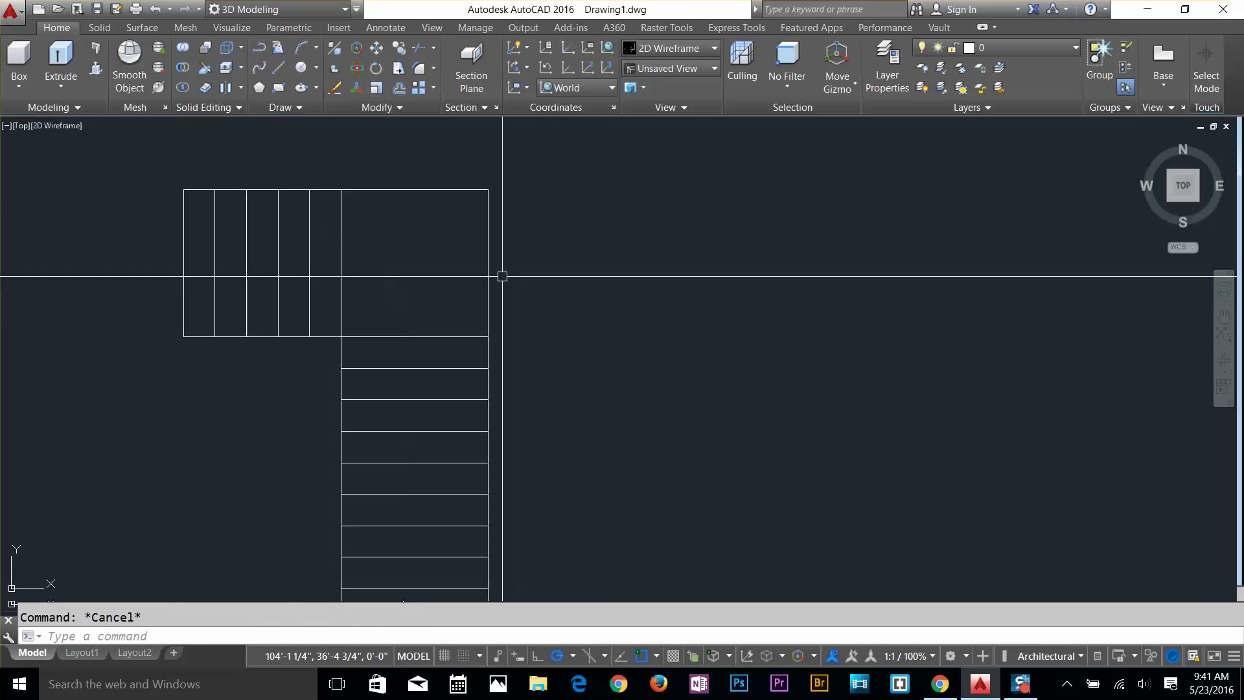
{"action": "scroll", "coordinate": [502, 275], "scroll_direction": "down", "scroll_amount": 2}
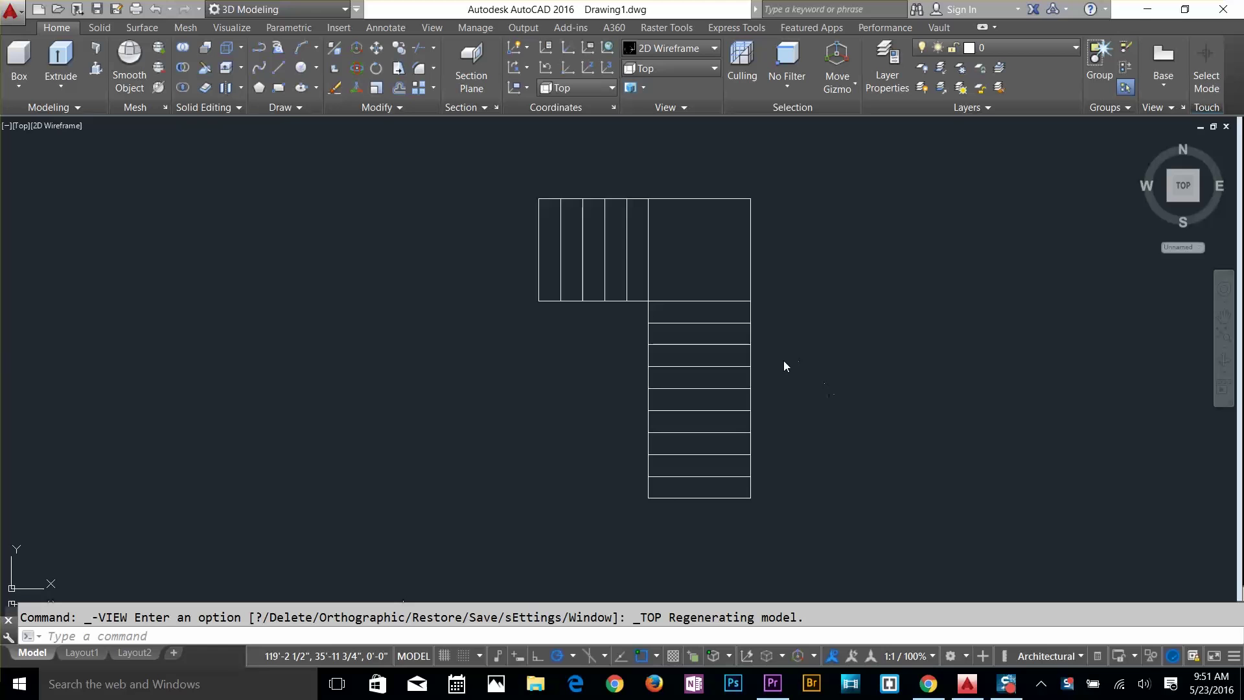
{"action": "left_click", "coordinate": [680, 70]}
{"action": "left_click", "coordinate": [667, 183]}
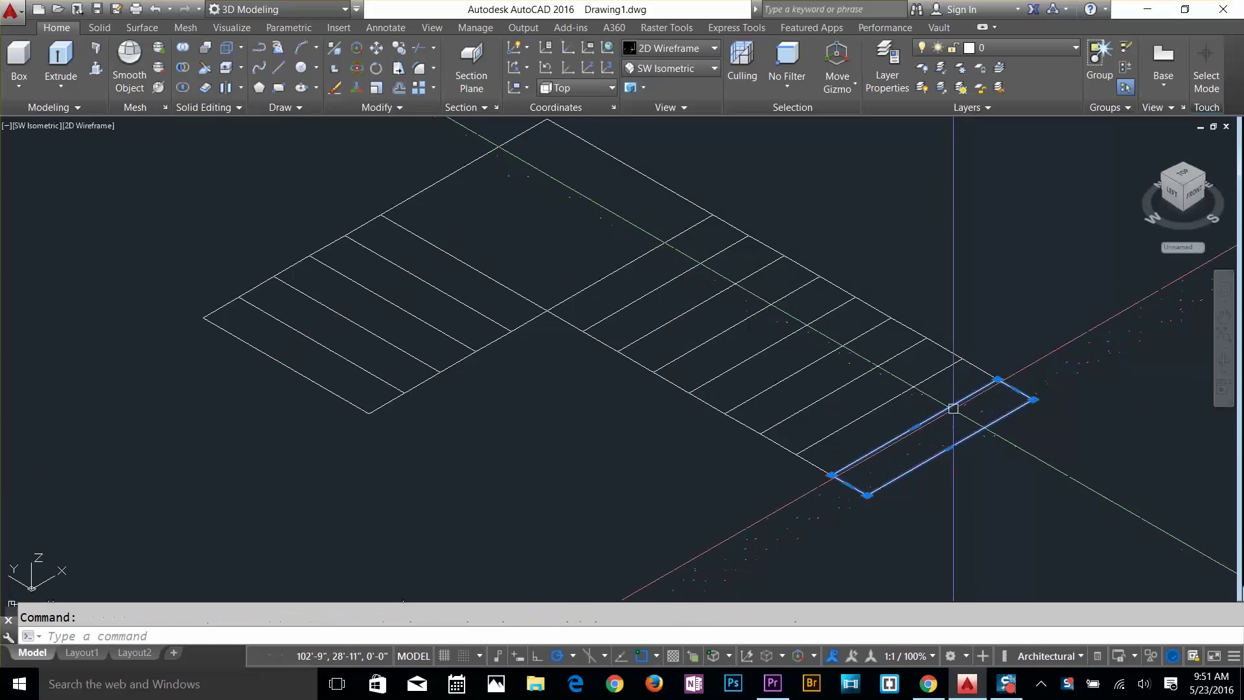
{"action": "key", "text": "Escape"}
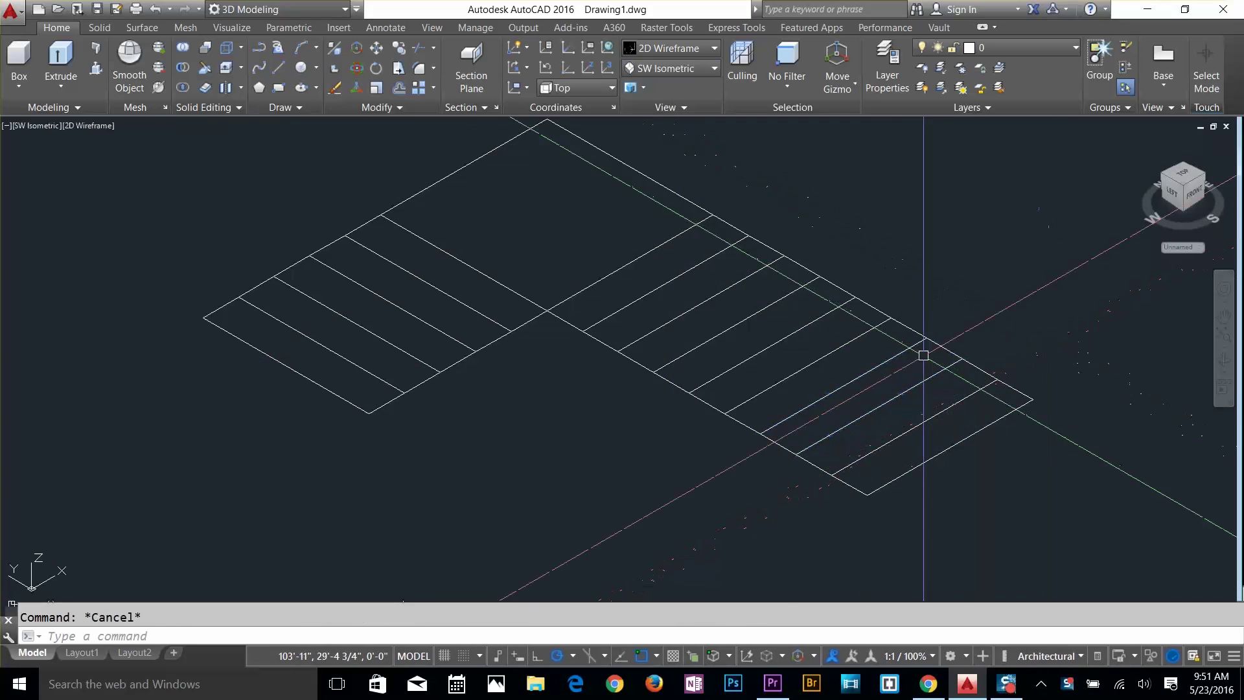
Extrude the first tread at the foot of the long flight to a height of 2"
{"action": "type", "text": "ext"}
{"action": "key", "text": "Return"}
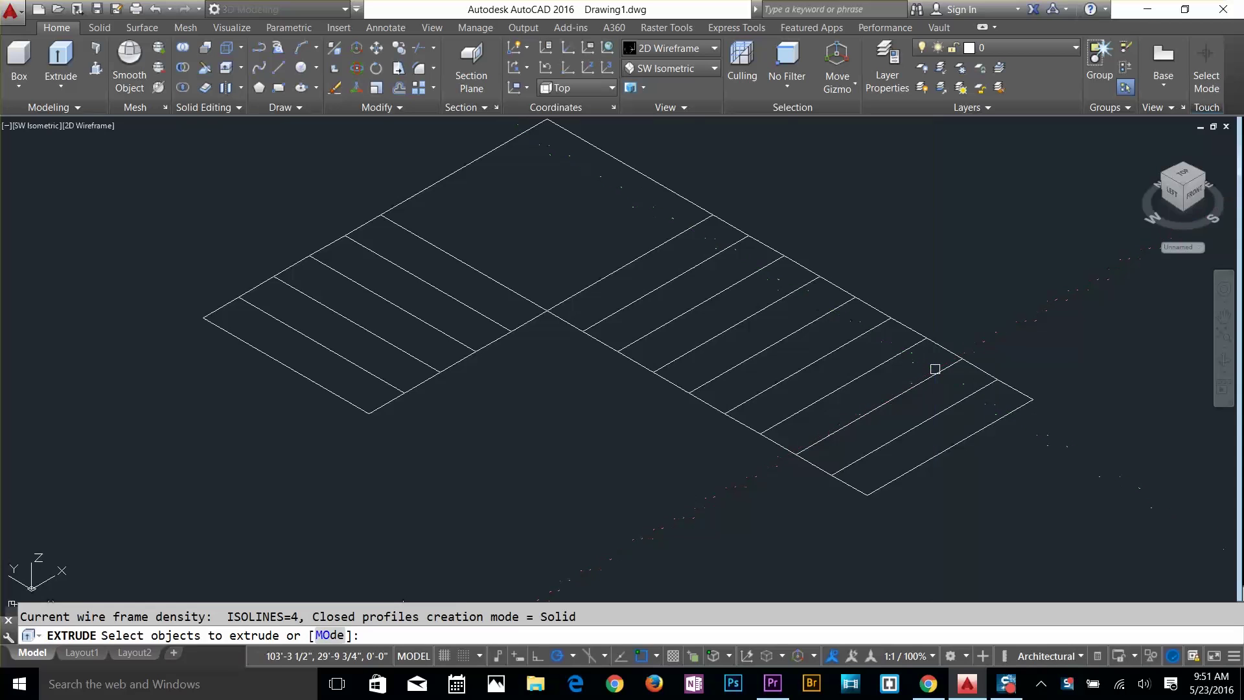
{"action": "left_click", "coordinate": [986, 425]}
{"action": "key", "text": "Return"}
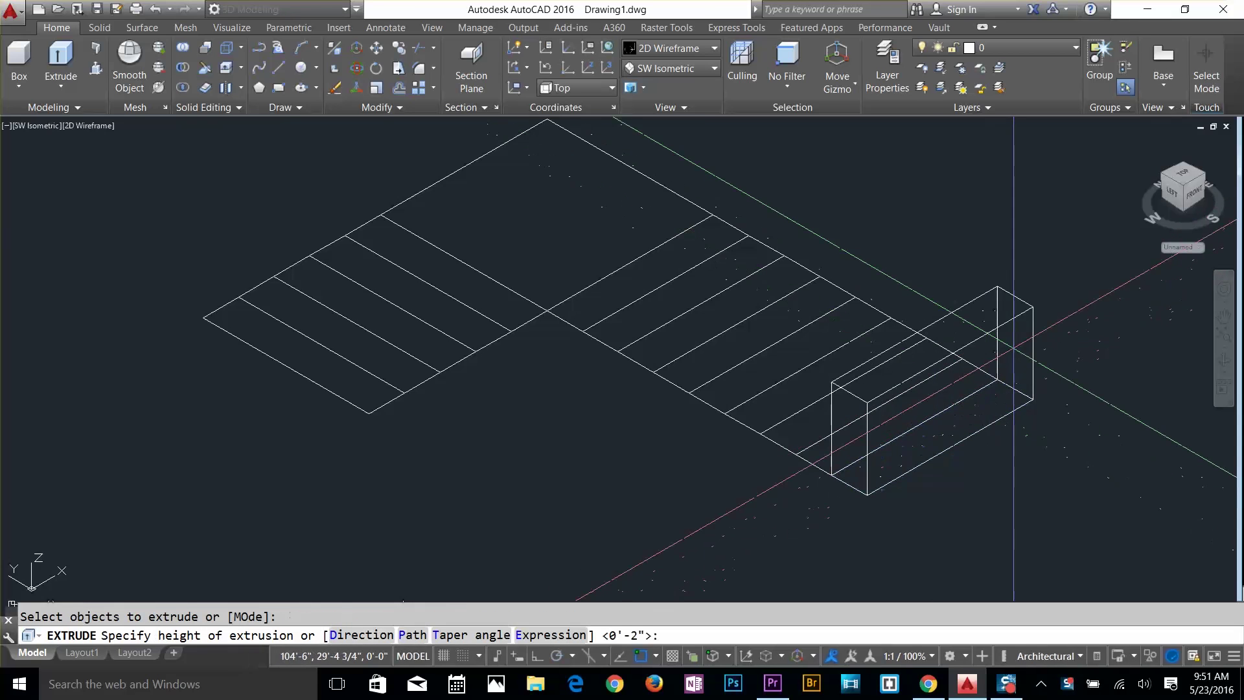
{"action": "type", "text": "2"}
{"action": "key", "text": "Return"}
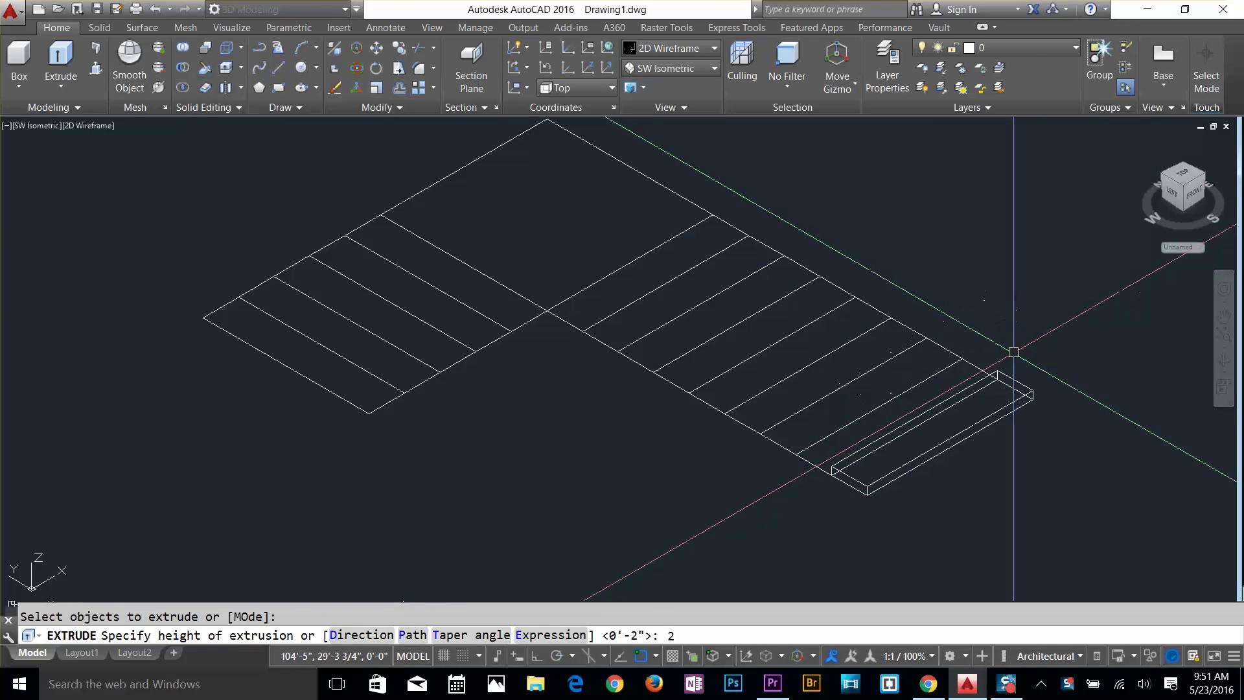
Extrude the second tread of the long flight to a height of 2"
{"action": "key", "text": "Return"}
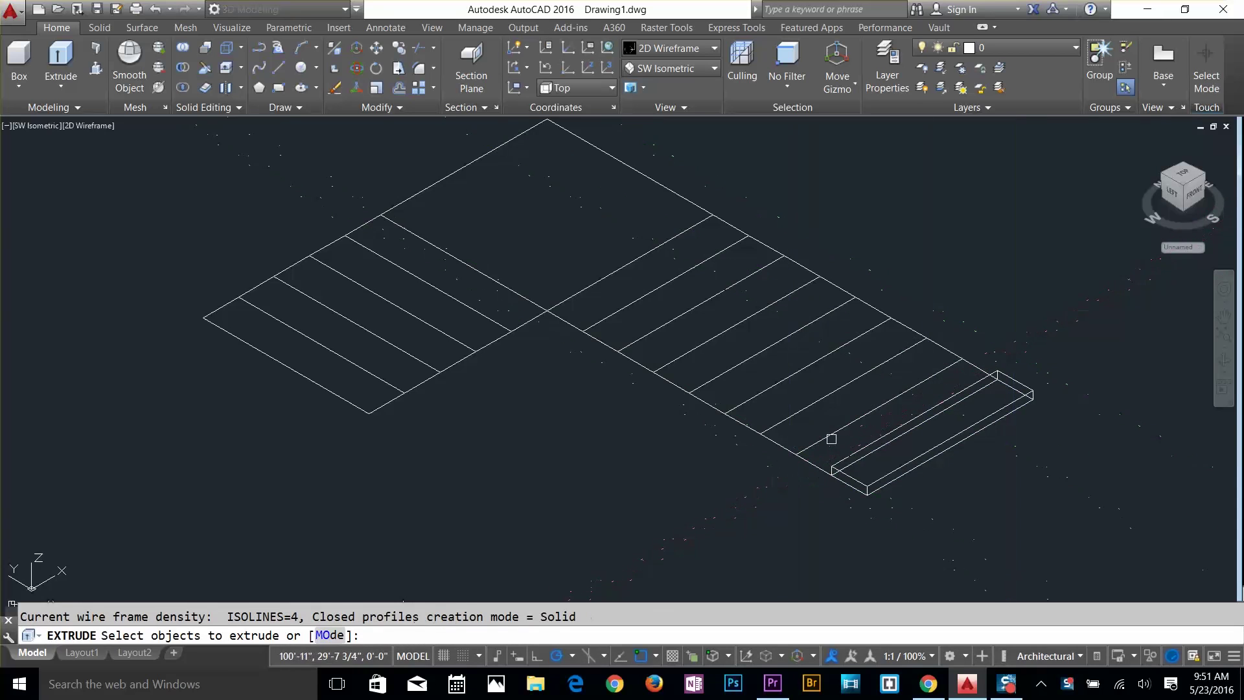
{"action": "left_click", "coordinate": [829, 434]}
{"action": "key", "text": "Escape"}
{"action": "key", "text": "Return"}
{"action": "left_click", "coordinate": [810, 466]}
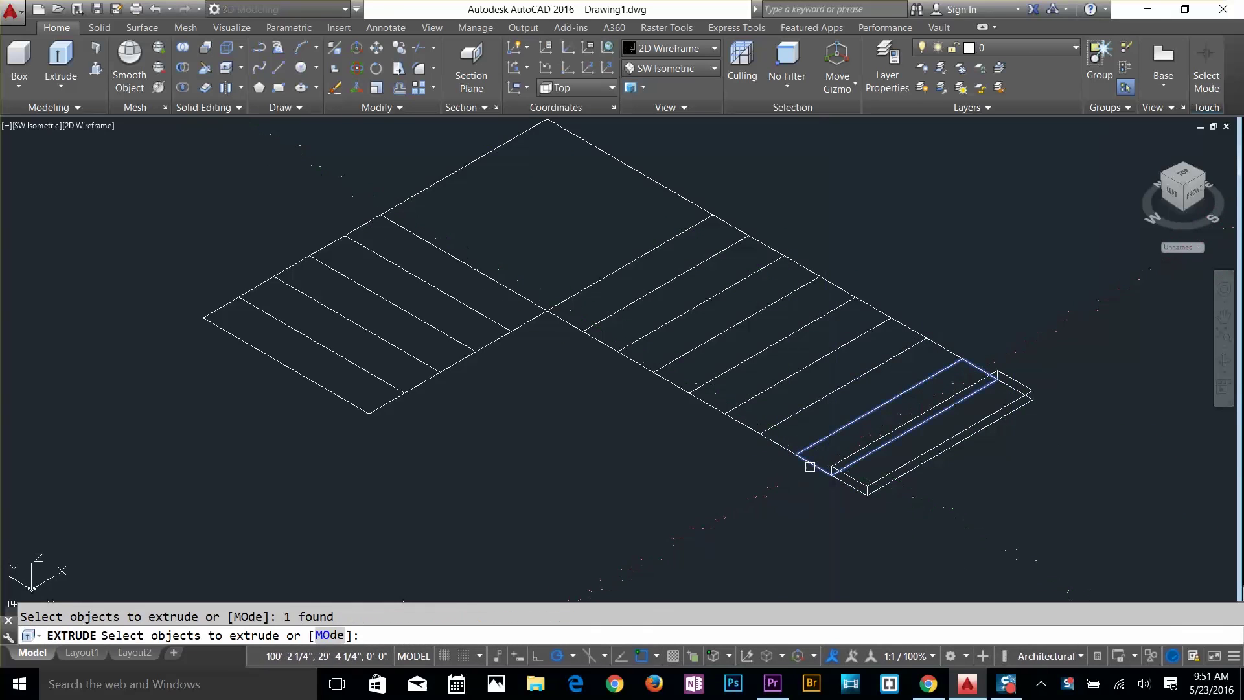
{"action": "key", "text": "Return"}
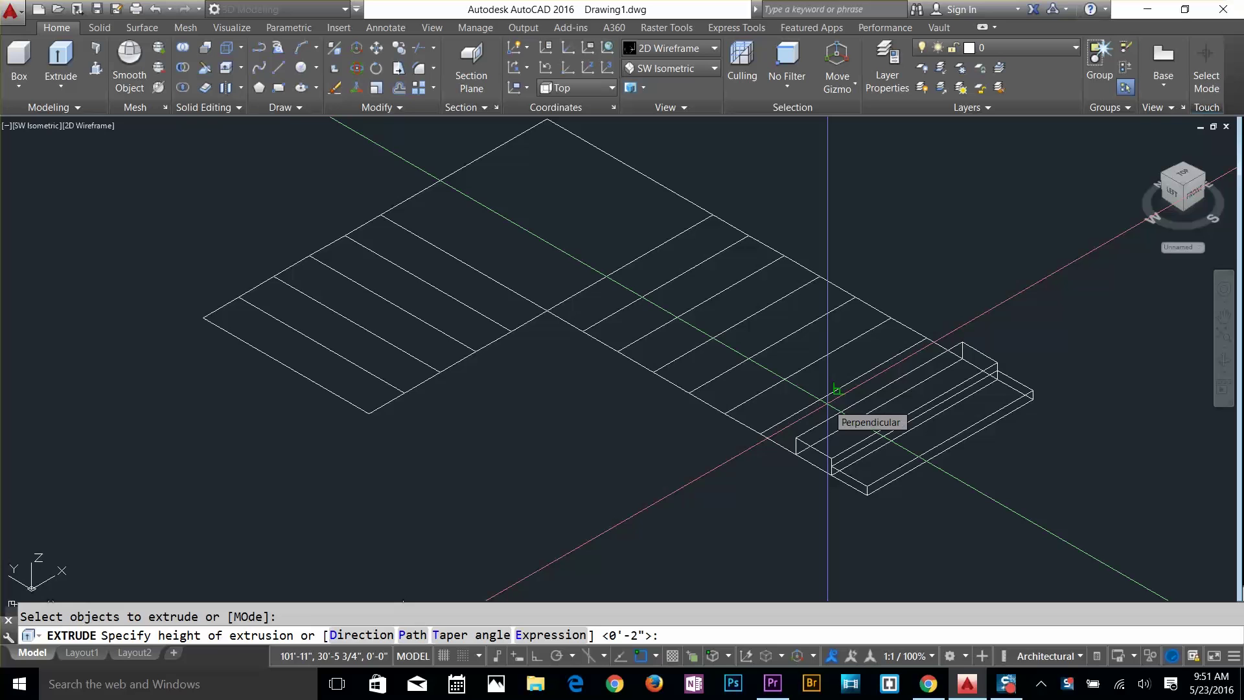
{"action": "type", "text": "2"}
{"action": "key", "text": "Return"}
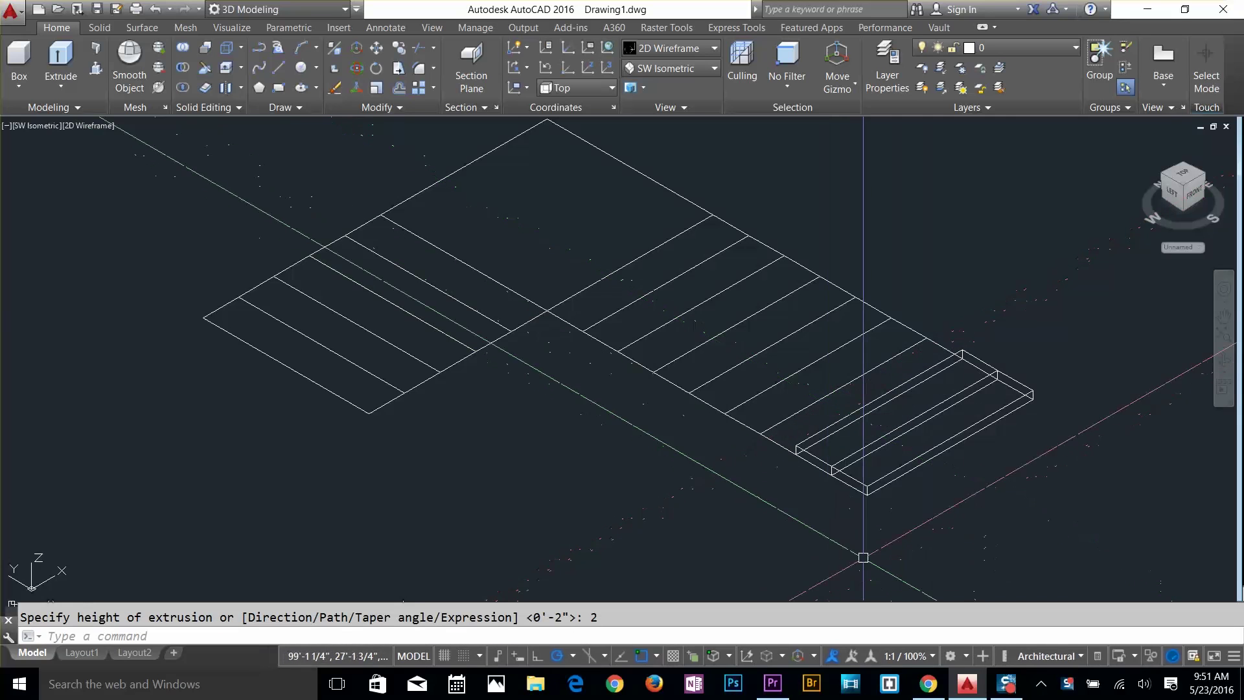
{"action": "key", "text": "Escape"}
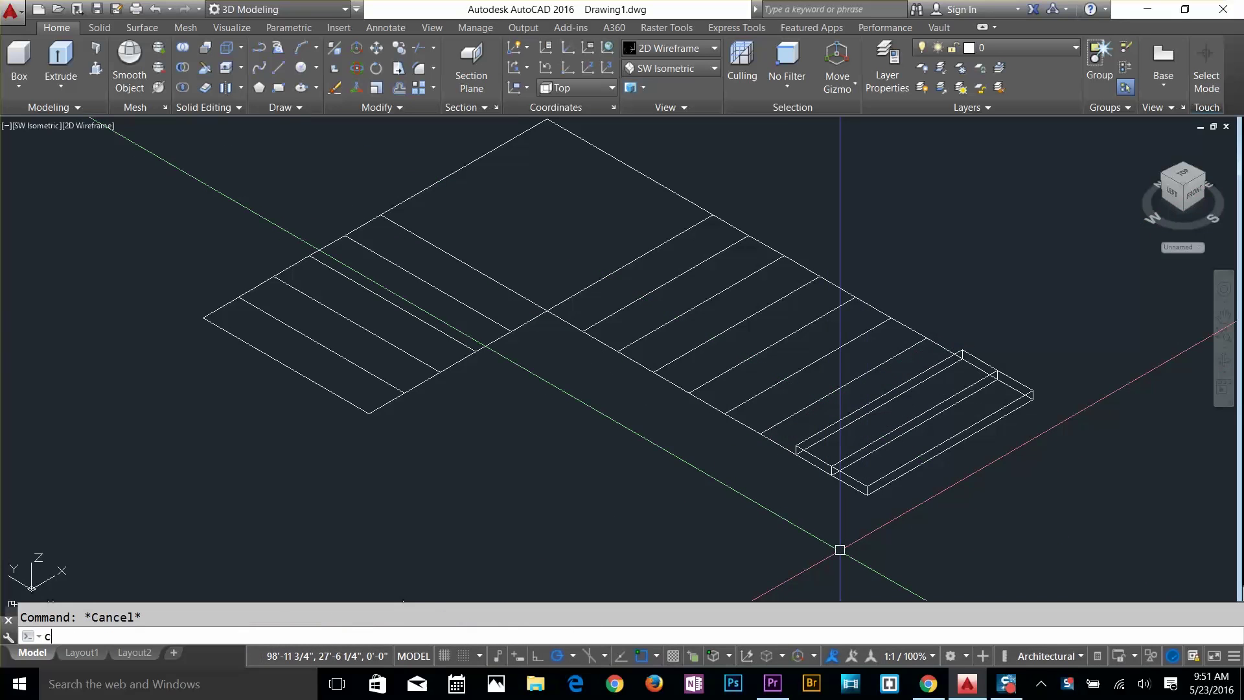
Move the second extruded tread of the long flight 7" straight up from its lower front corner
{"action": "type", "text": "c"}
{"action": "key", "text": "Escape"}
{"action": "type", "text": "m"}
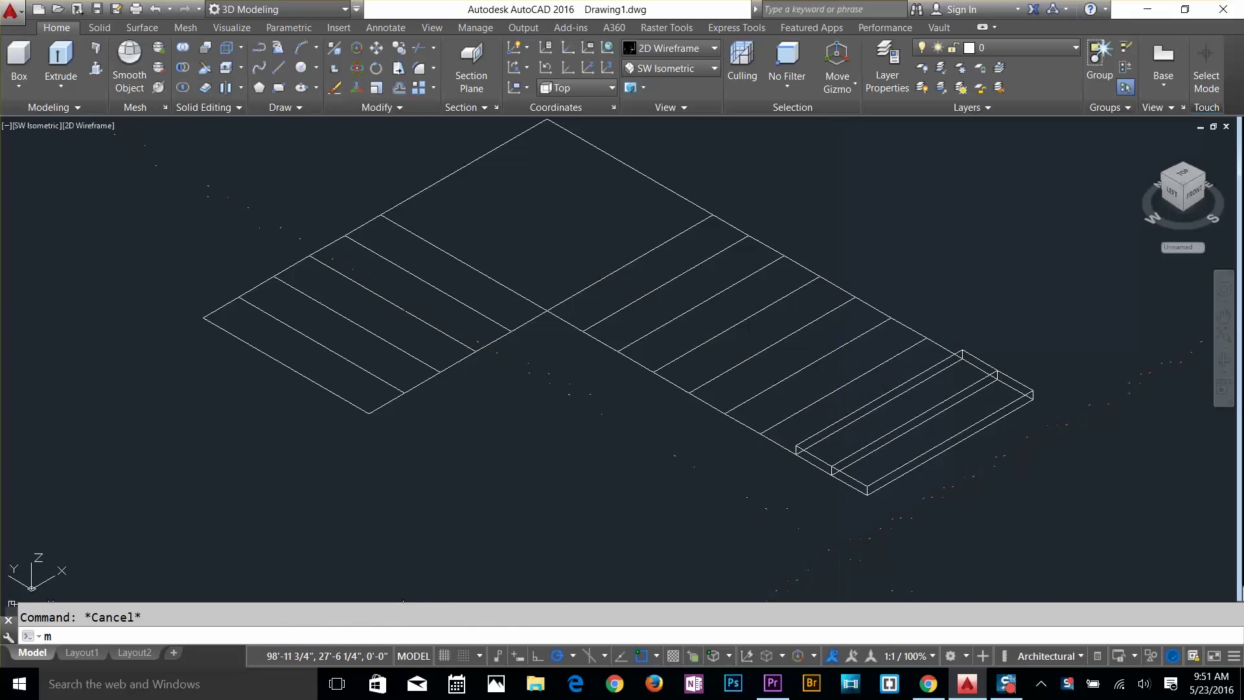
{"action": "key", "text": "Return"}
{"action": "left_click", "coordinate": [810, 447]}
{"action": "key", "text": "Return"}
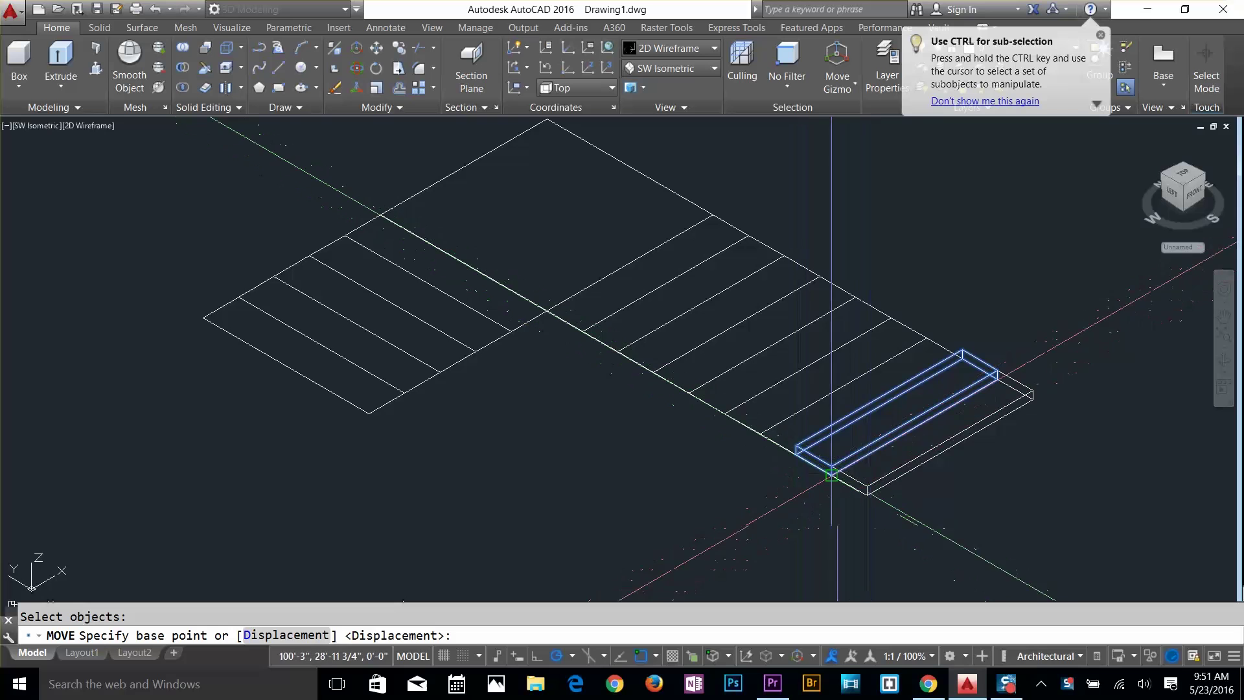
{"action": "left_click", "coordinate": [831, 475]}
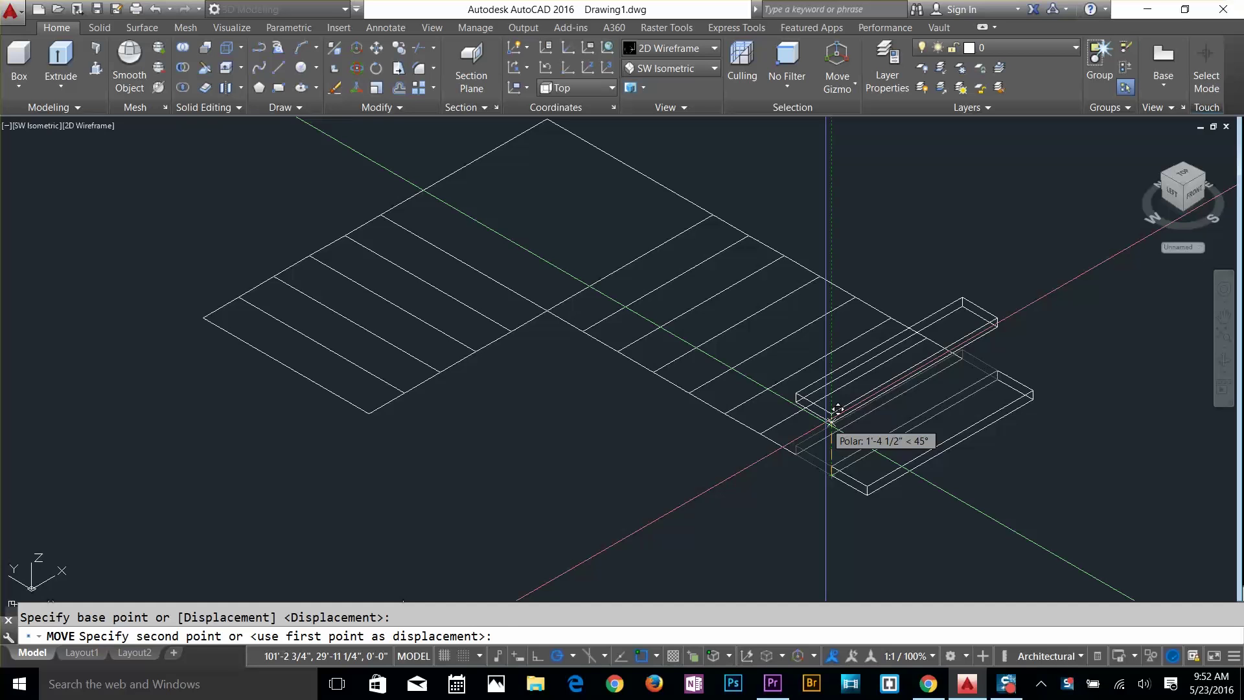
{"action": "key", "text": "Return"}
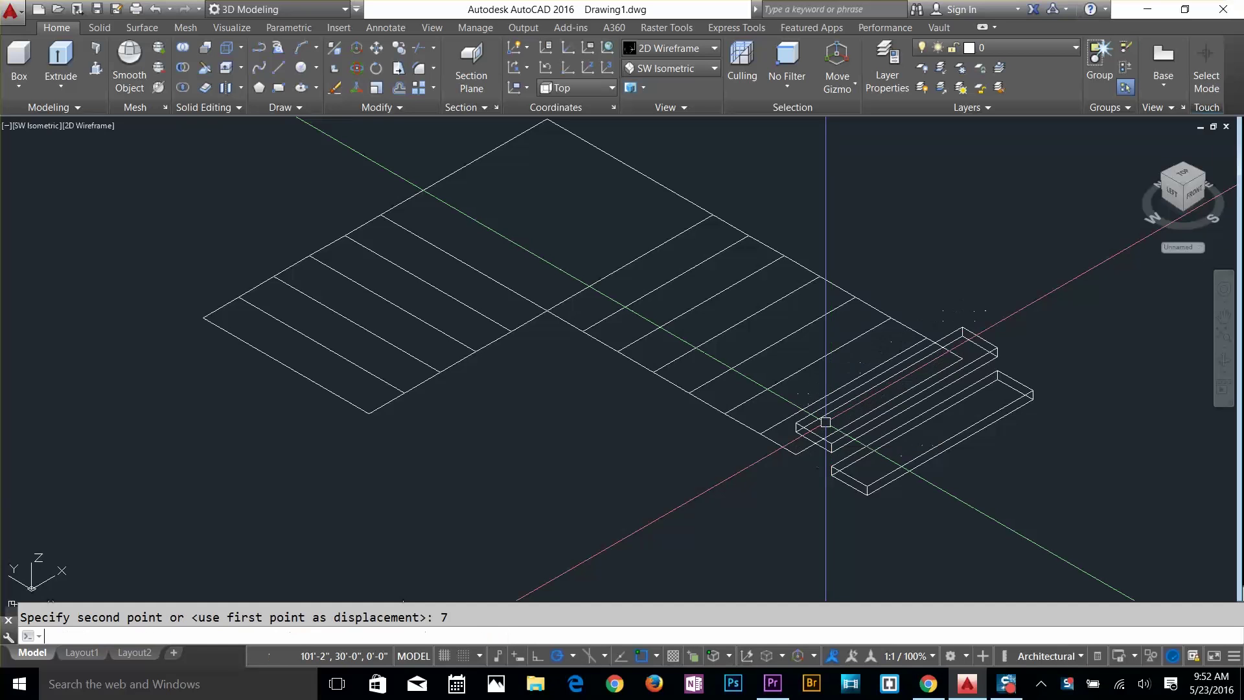
{"action": "scroll", "coordinate": [874, 467], "scroll_direction": "up", "scroll_amount": 2}
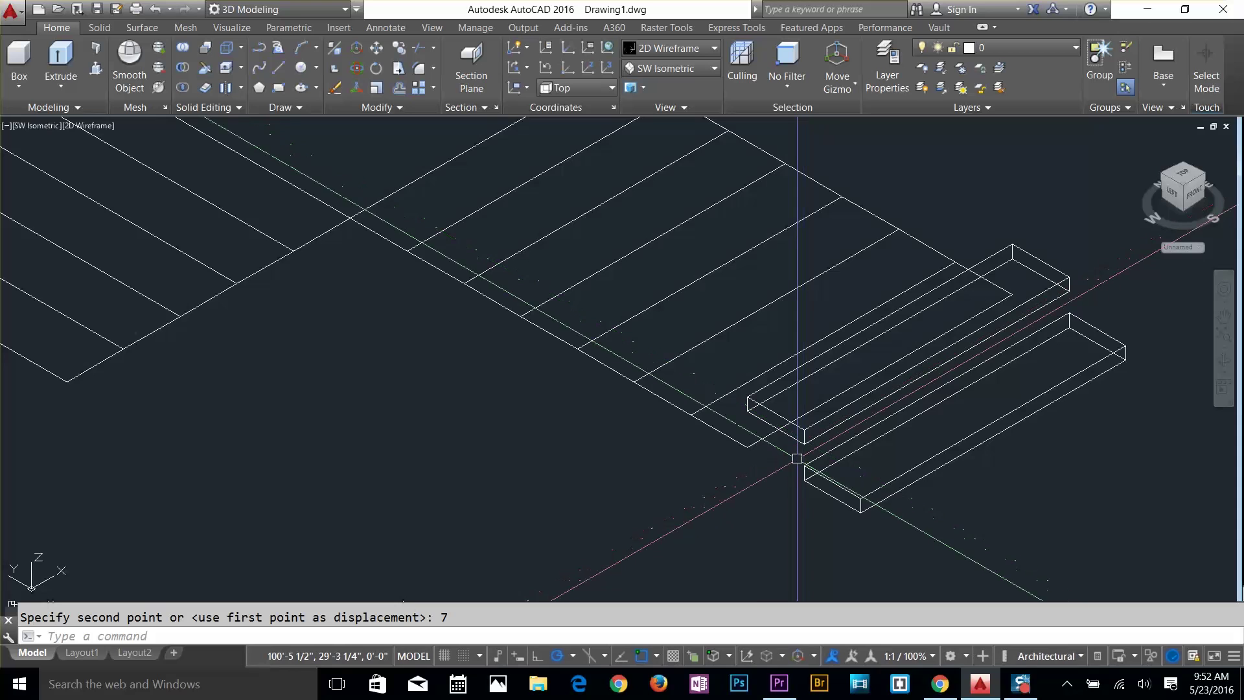
{"action": "key", "text": "Escape"}
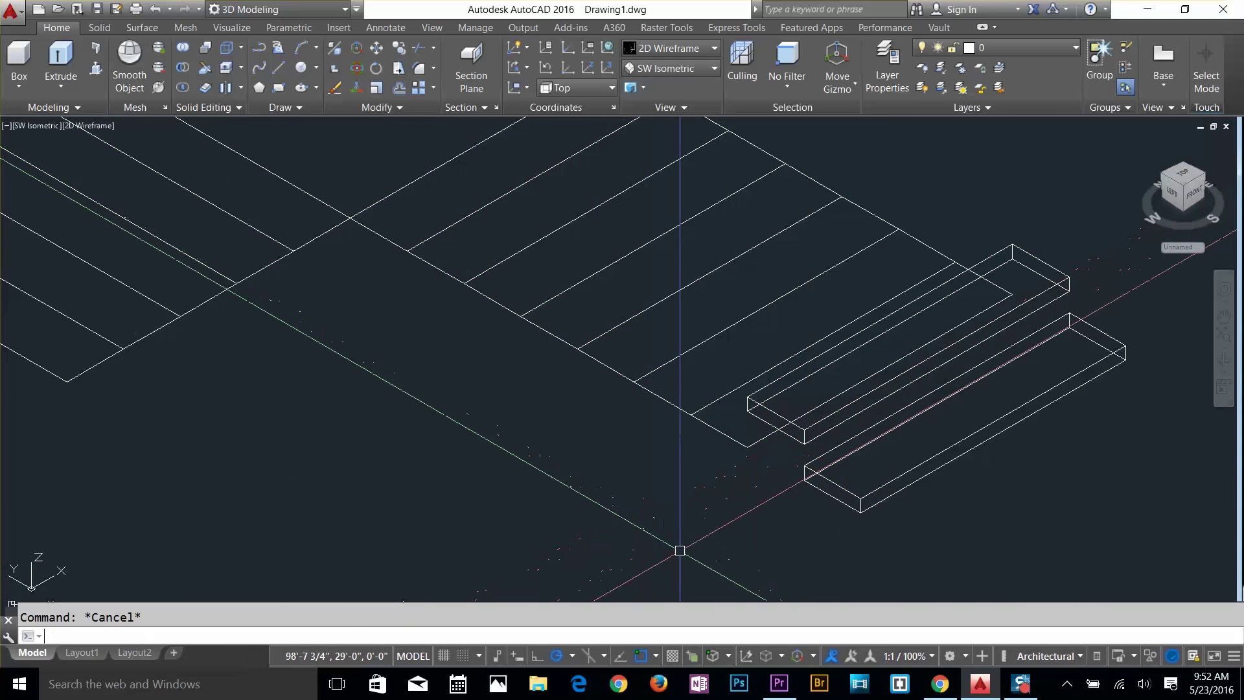
Copy the raised tread repeatedly from the first tread's front corner, corner to corner, until the long flight has nine rising treads
{"action": "type", "text": "o"}
{"action": "key", "text": "Return"}
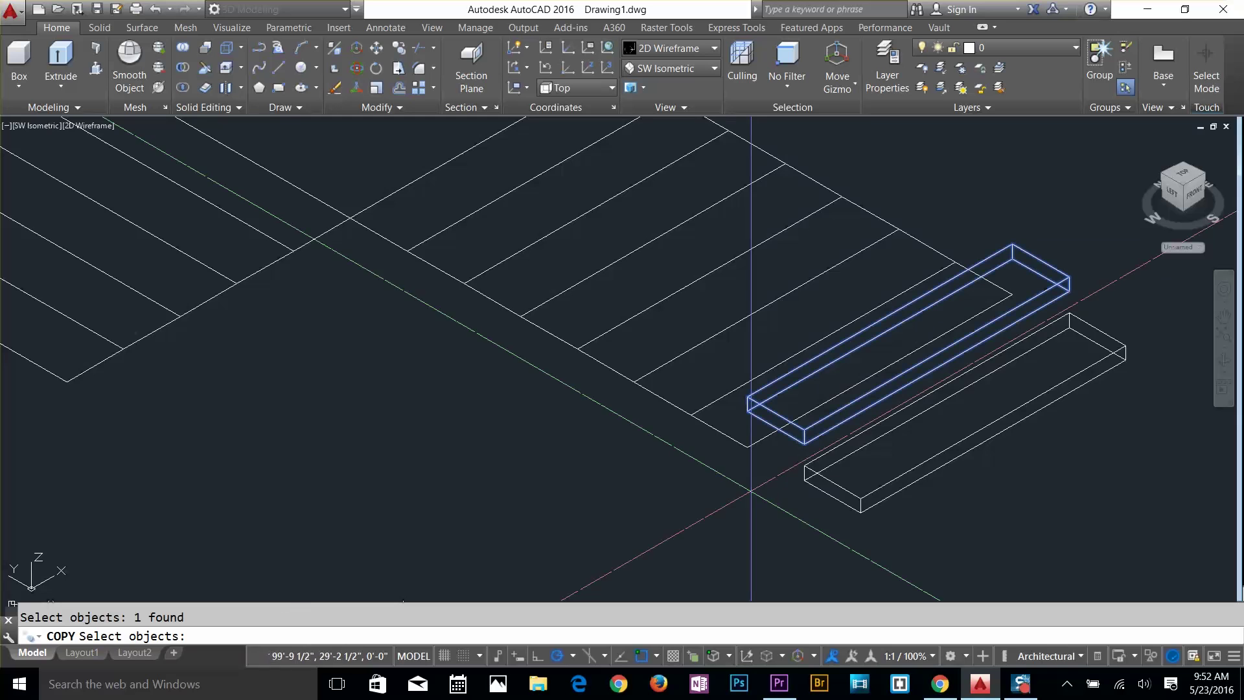
{"action": "key", "text": "Return"}
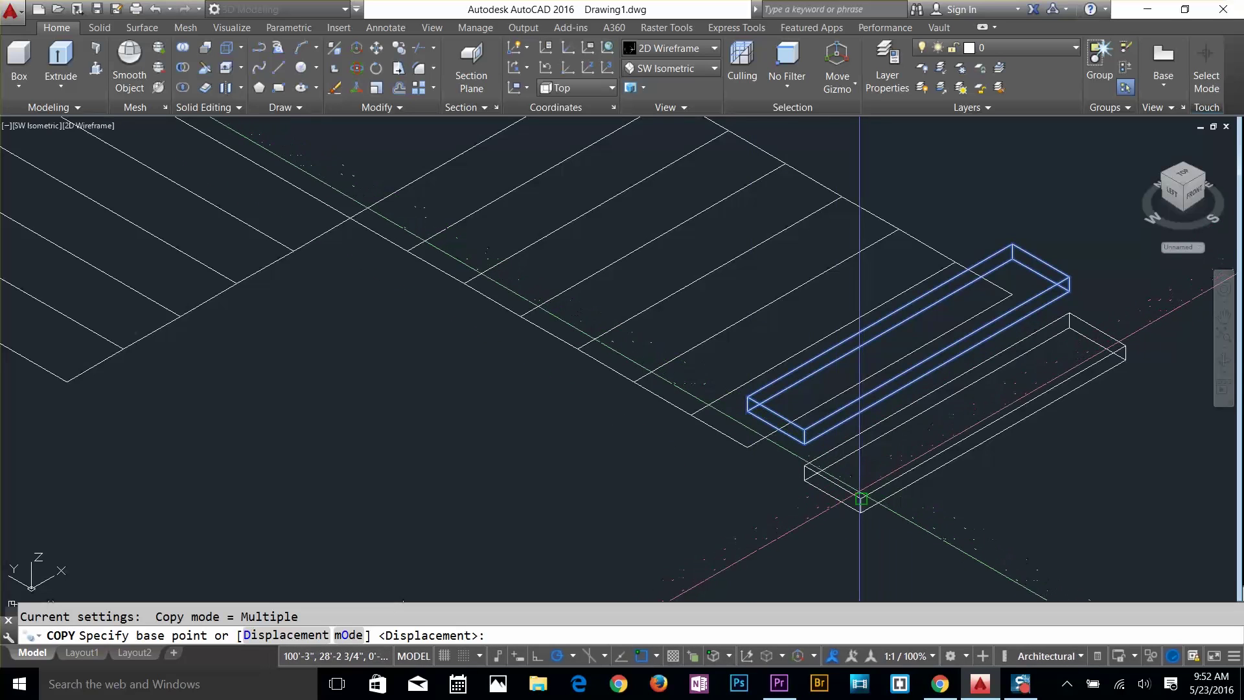
{"action": "left_click", "coordinate": [861, 498]}
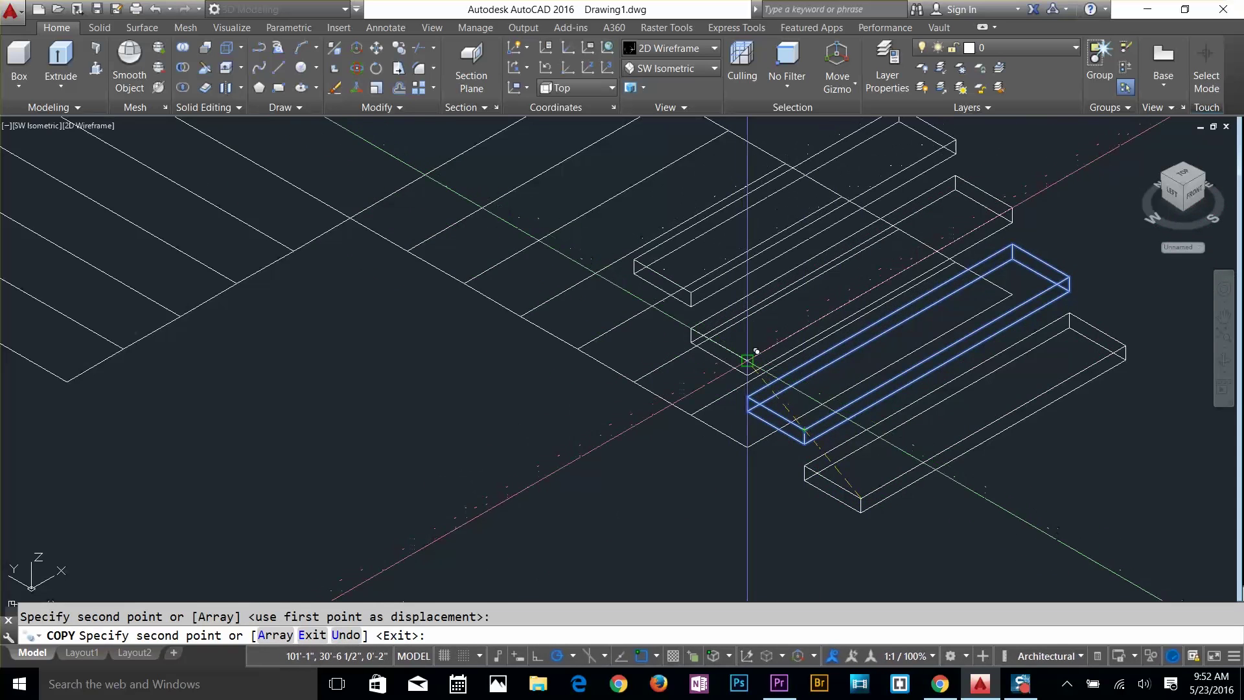
{"action": "left_click", "coordinate": [746, 360]}
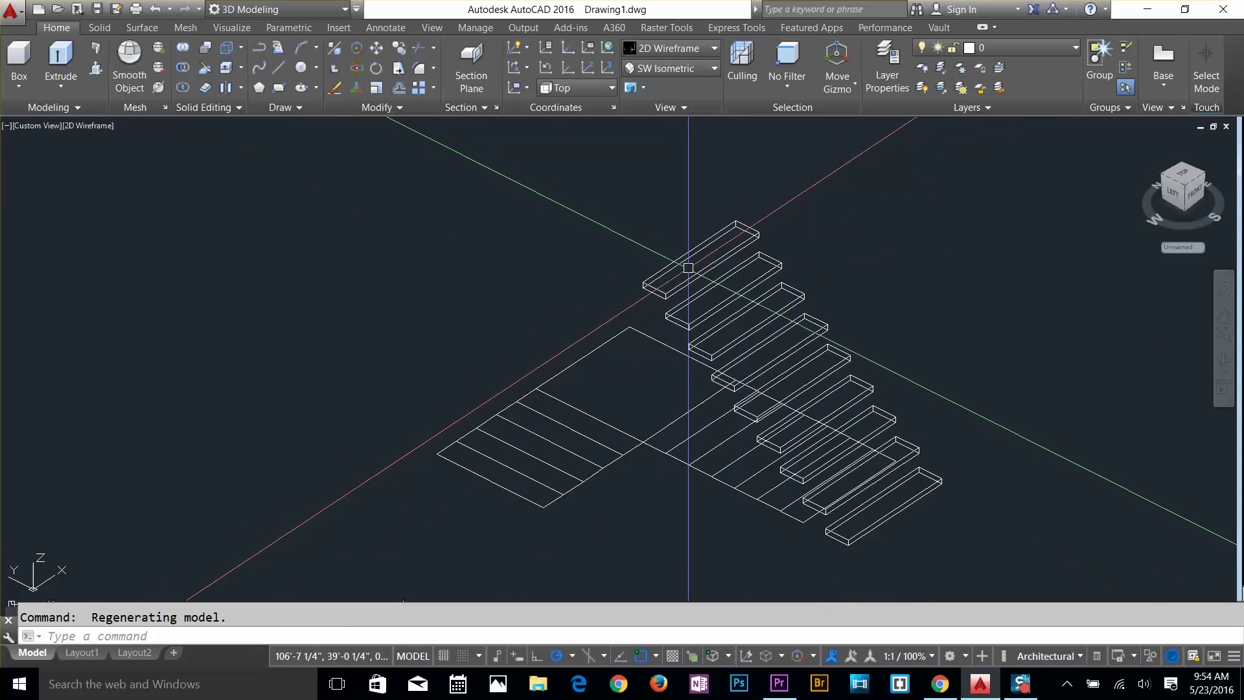
Extrude the landing rectangle to a height of 2"
{"action": "middle_click_drag", "start_coordinate": [626, 417], "coordinate": [664, 456]}
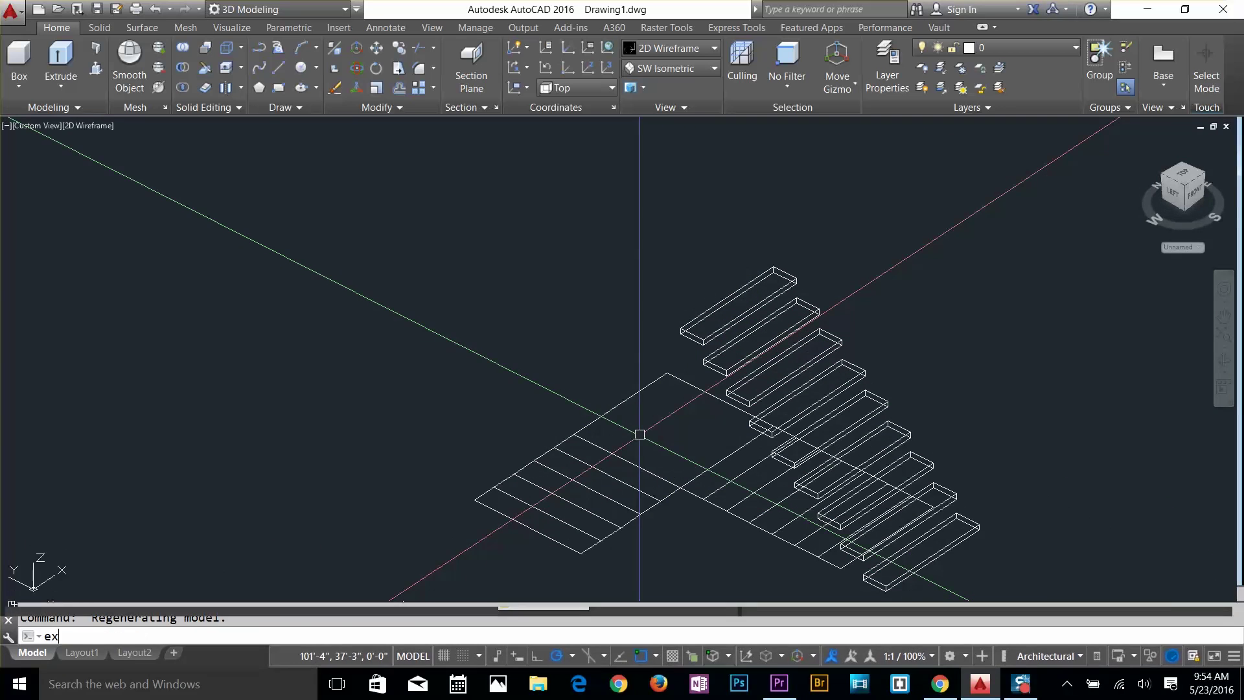
{"action": "type", "text": "t"}
{"action": "key", "text": "Return"}
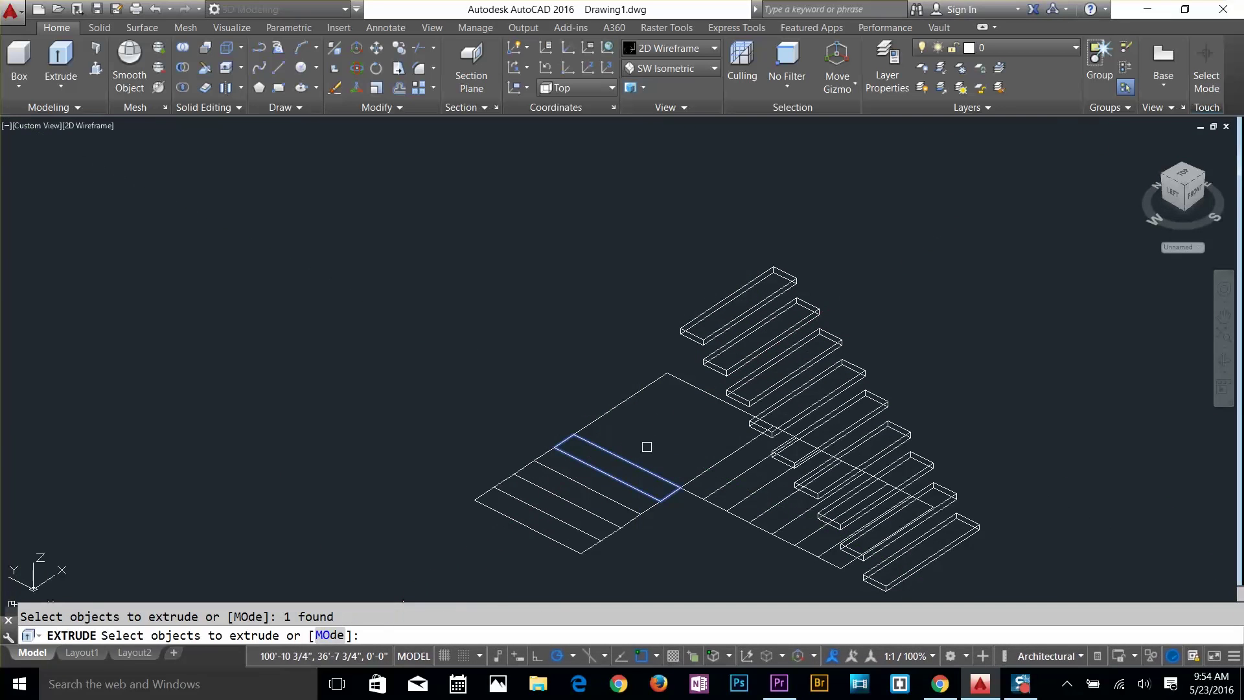
{"action": "key", "text": "Escape"}
{"action": "key", "text": "Return"}
{"action": "key", "text": "Return"}
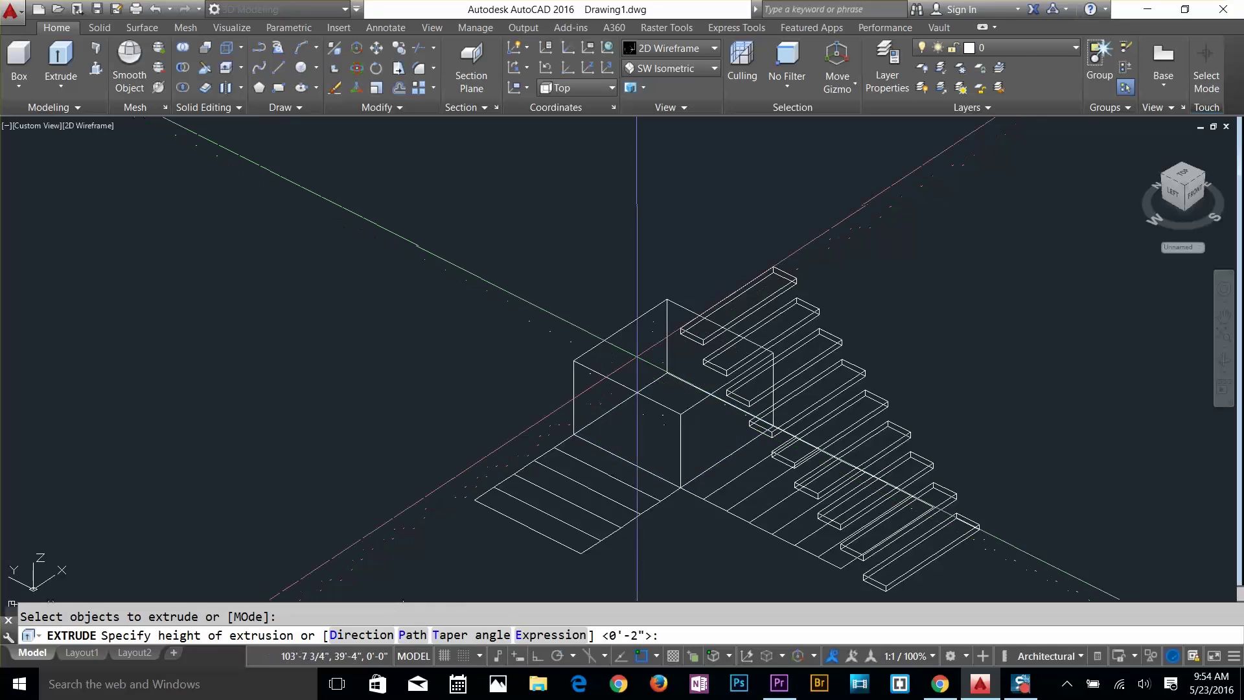
{"action": "type", "text": "2"}
{"action": "key", "text": "Return"}
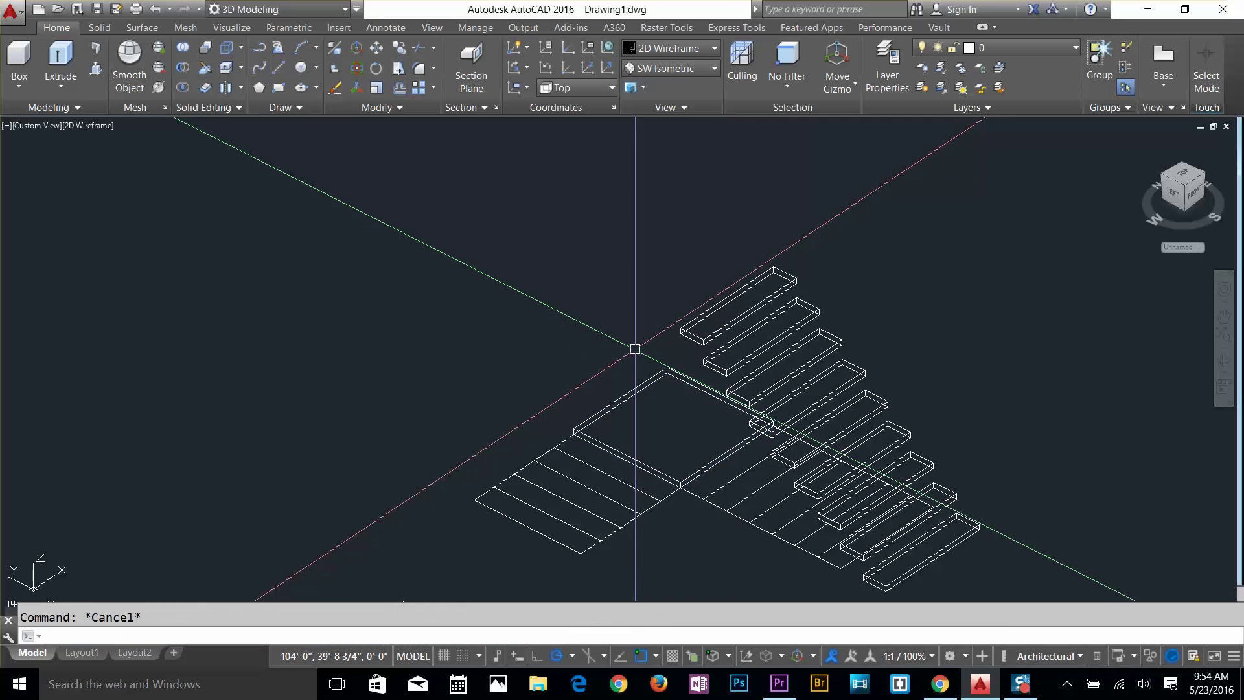
Move the landing slab by its lower near corner onto the back lower corner of the long flight's top tread
{"action": "left_click", "coordinate": [627, 445]}
{"action": "left_click", "coordinate": [616, 433]}
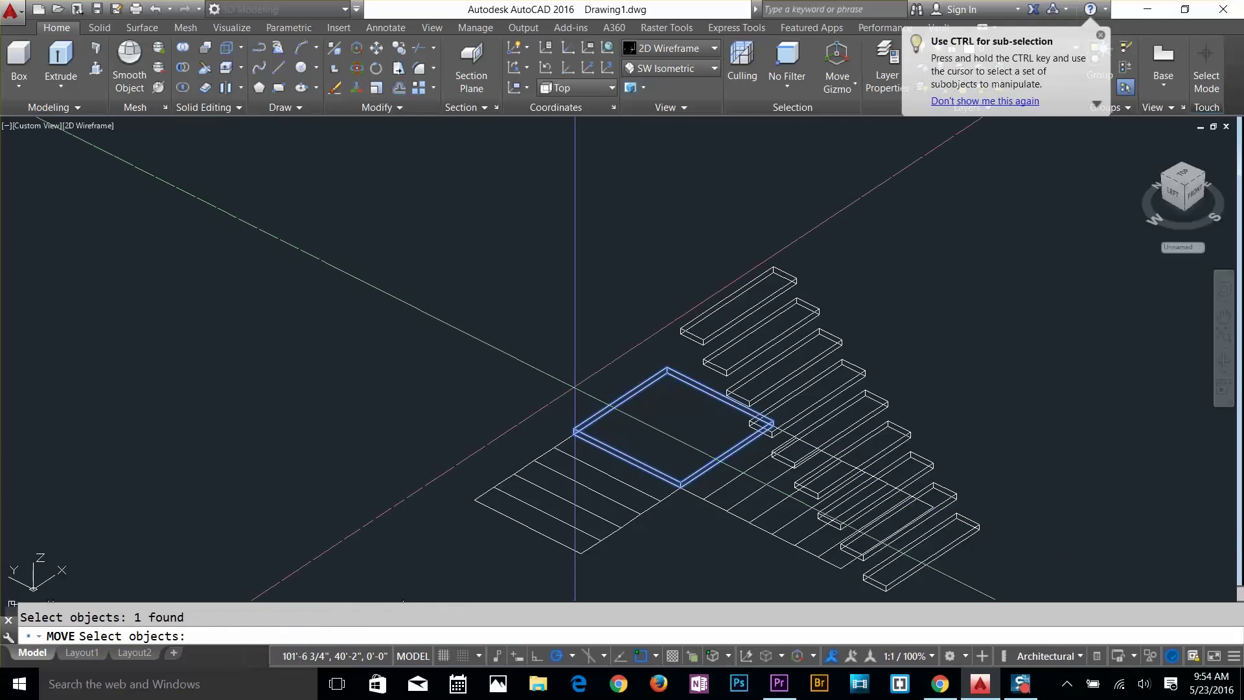
{"action": "key", "text": "Return"}
{"action": "scroll", "coordinate": [686, 467], "scroll_direction": "up", "scroll_amount": 6}
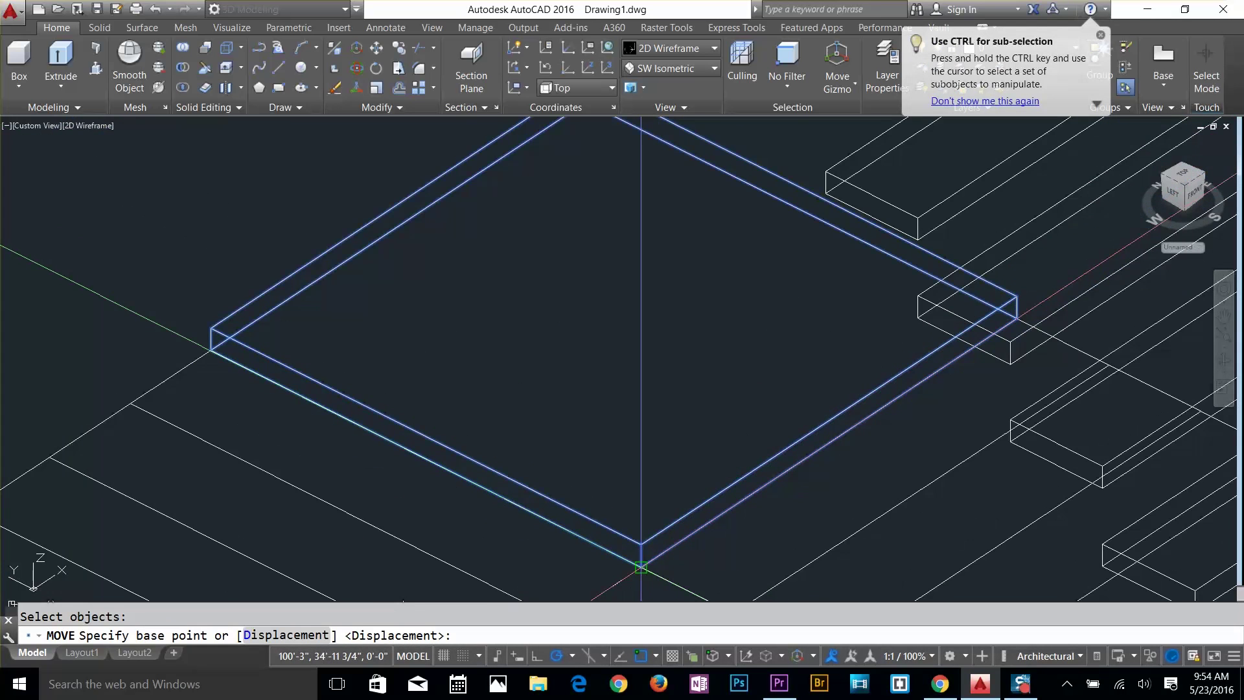
{"action": "left_click", "coordinate": [640, 566]}
{"action": "scroll", "coordinate": [638, 538], "scroll_direction": "down", "scroll_amount": 5}
{"action": "scroll", "coordinate": [678, 492], "scroll_direction": "up", "scroll_amount": 5}
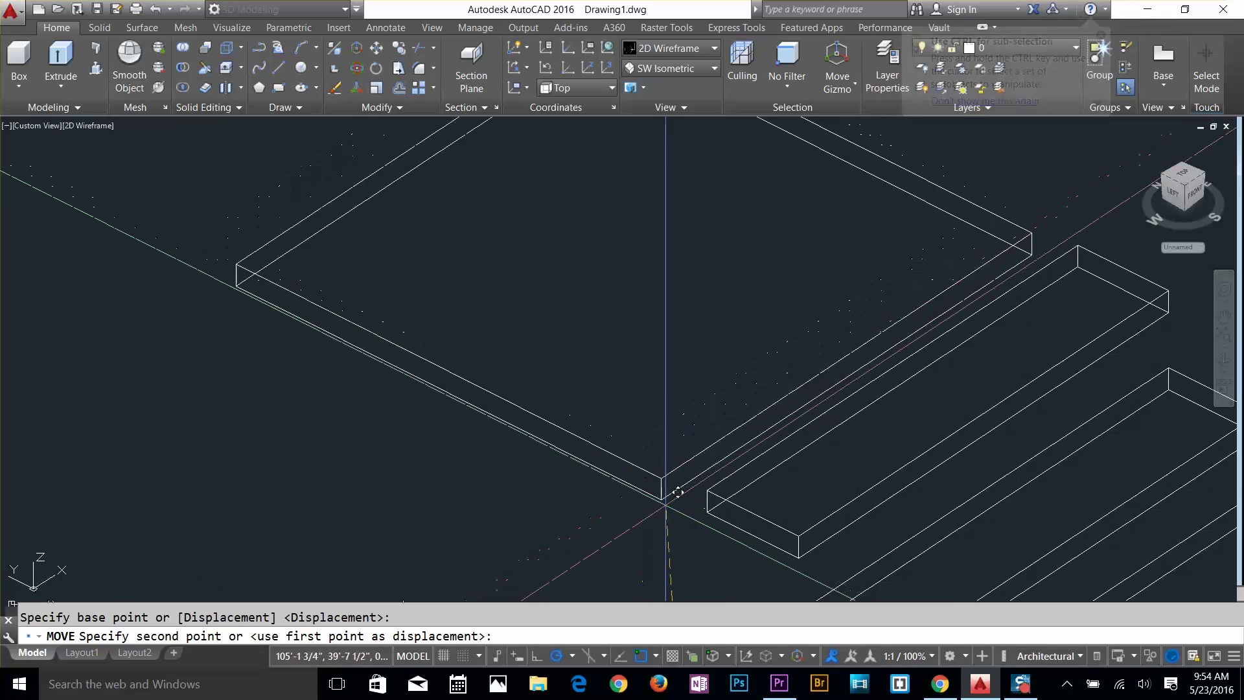
{"action": "left_click", "coordinate": [625, 520]}
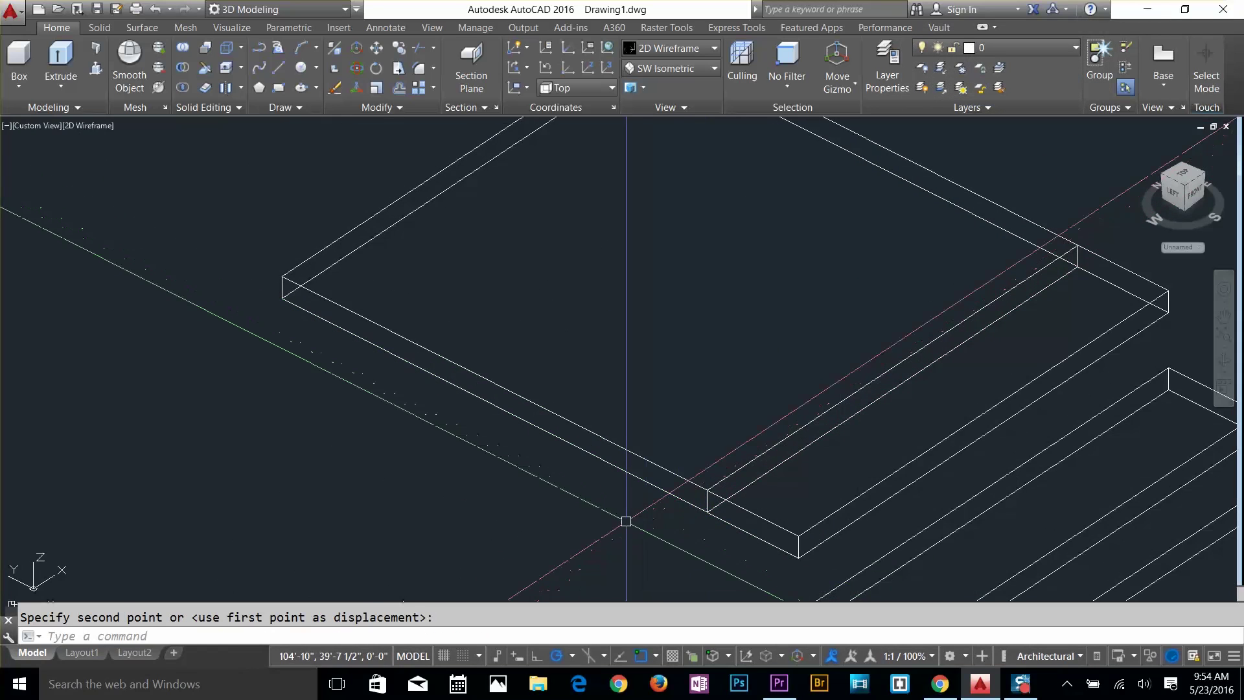
{"action": "key", "text": "Escape"}
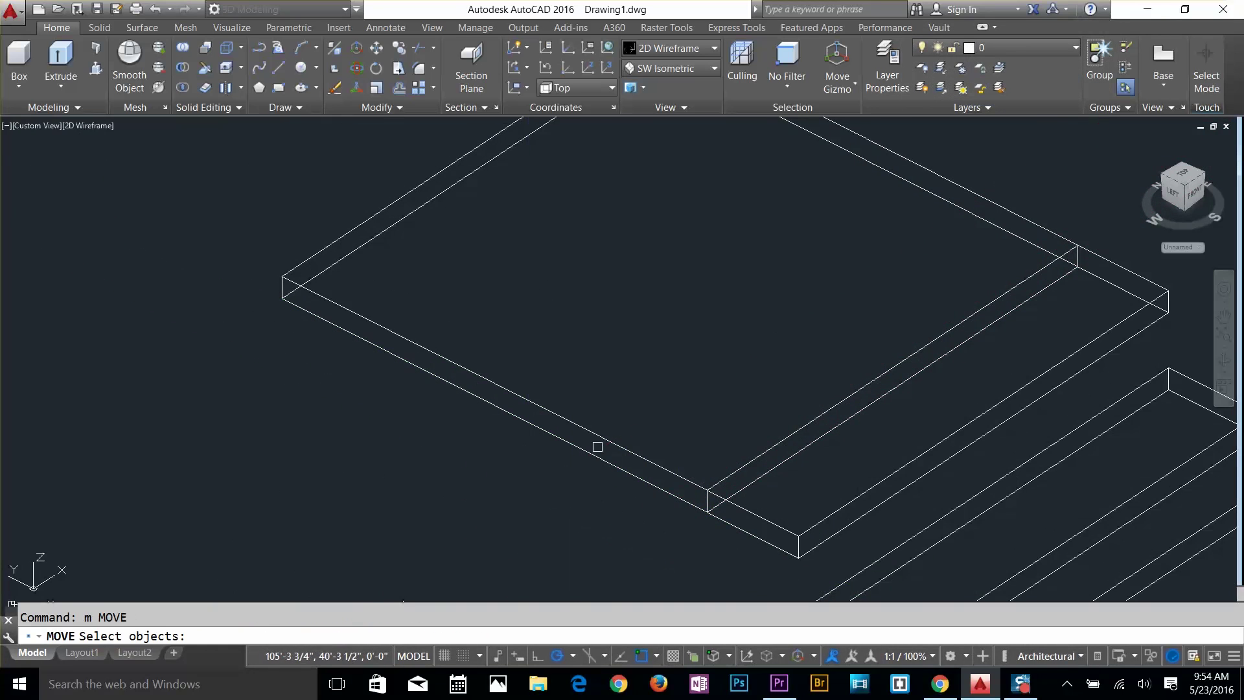
Raise the landing slab vertically above the top tread with a displacement of zero in X and Y
{"action": "left_click", "coordinate": [597, 447]}
{"action": "left_click", "coordinate": [589, 465]}
{"action": "key", "text": "Return"}
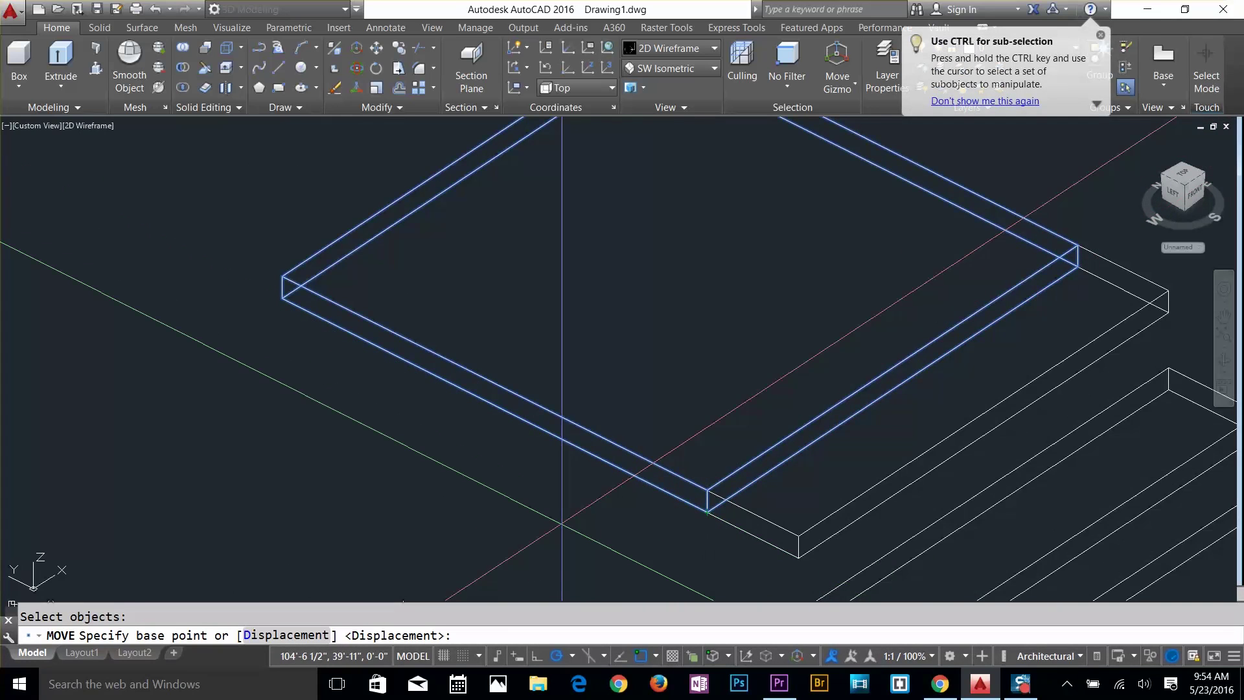
{"action": "type", "text": "0,0,"}
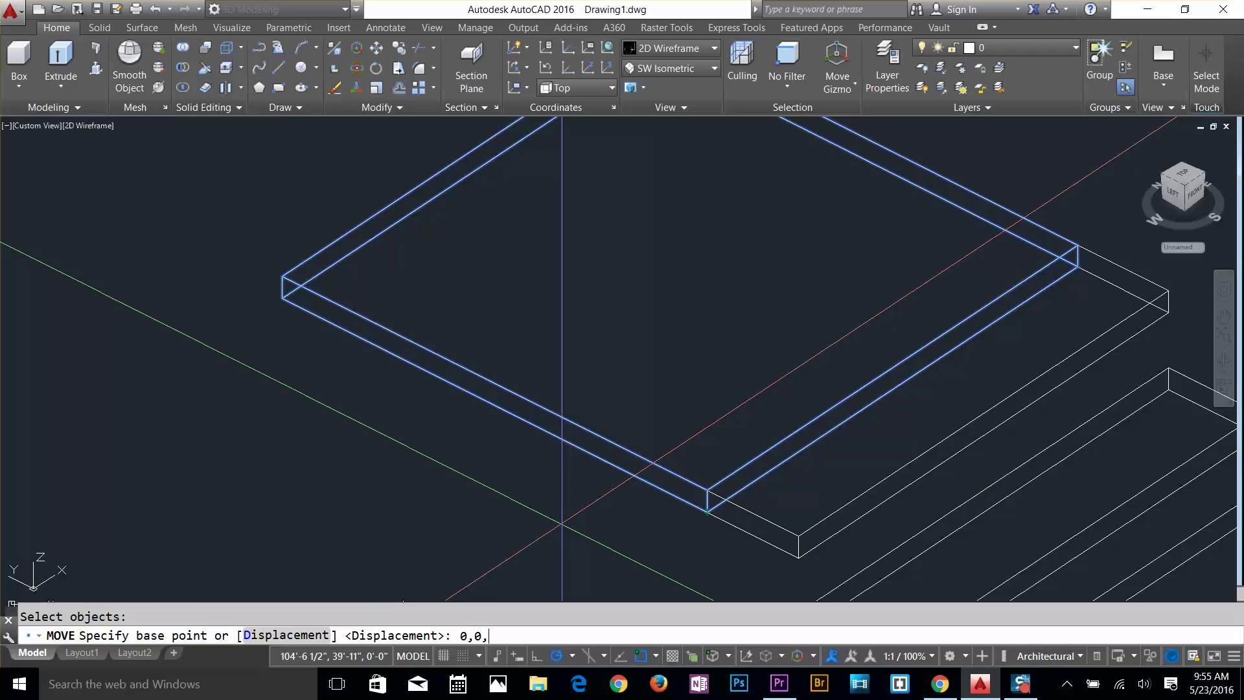
{"action": "type", "text": "0"}
{"action": "key", "text": "Return"}
{"action": "scroll", "coordinate": [562, 523], "scroll_direction": "down", "scroll_amount": 8}
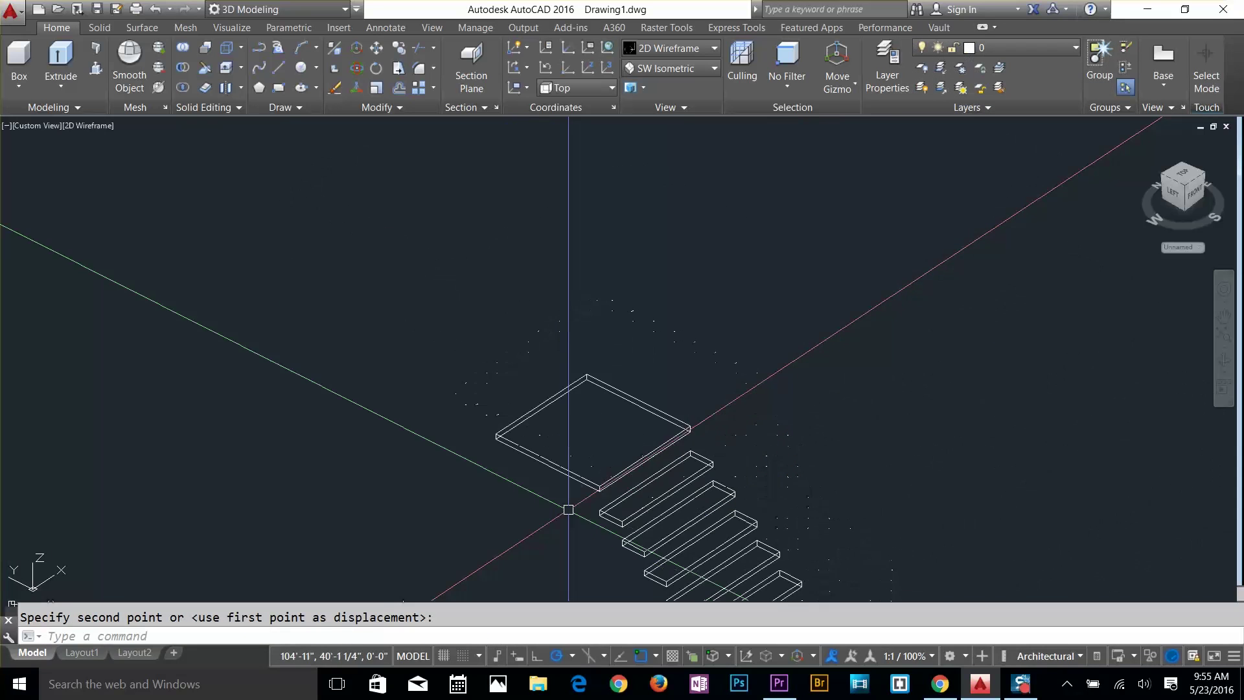
{"action": "key", "text": "Escape"}
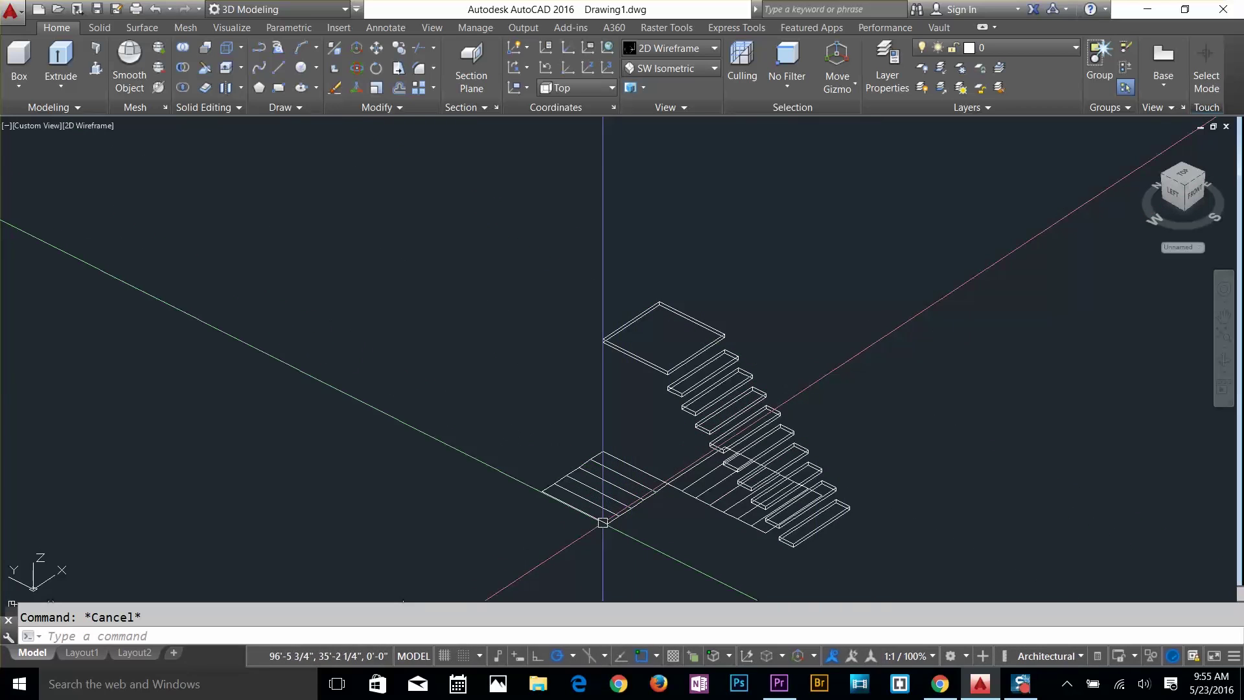
Copy the top five treads of the long flight from the lowest one's outer corner to the landing's near corner
{"action": "key", "text": "Return"}
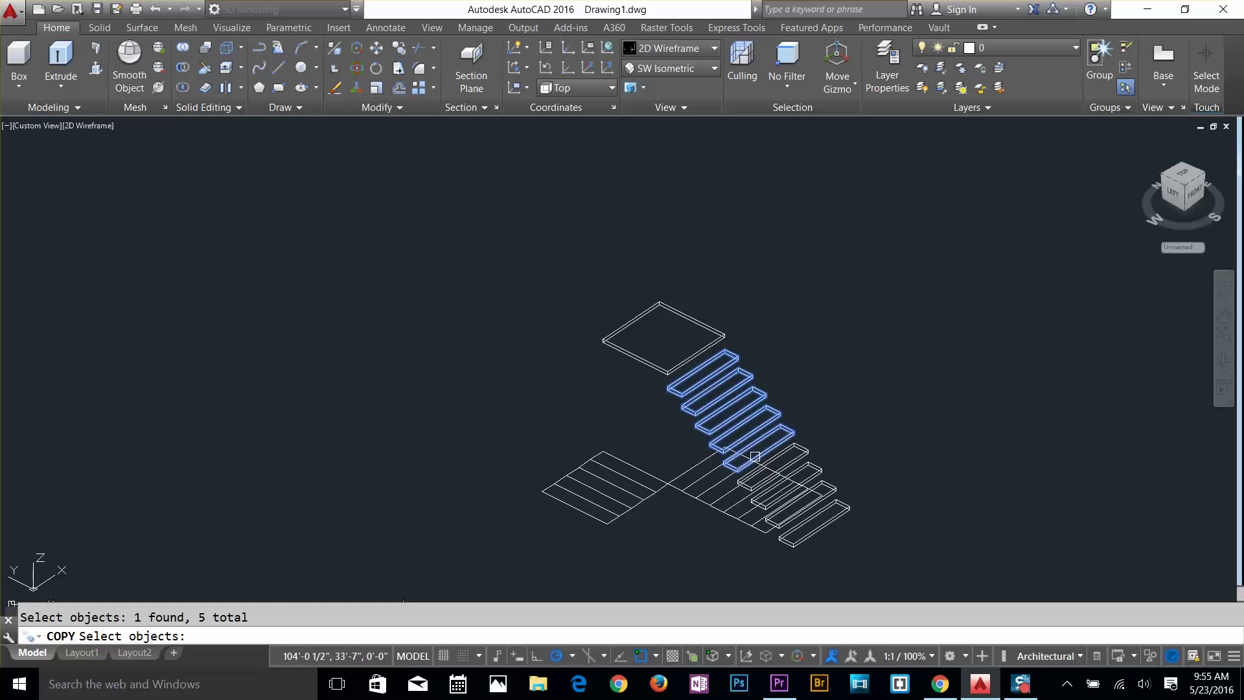
{"action": "key", "text": "Return"}
{"action": "scroll", "coordinate": [828, 419], "scroll_direction": "up", "scroll_amount": 6}
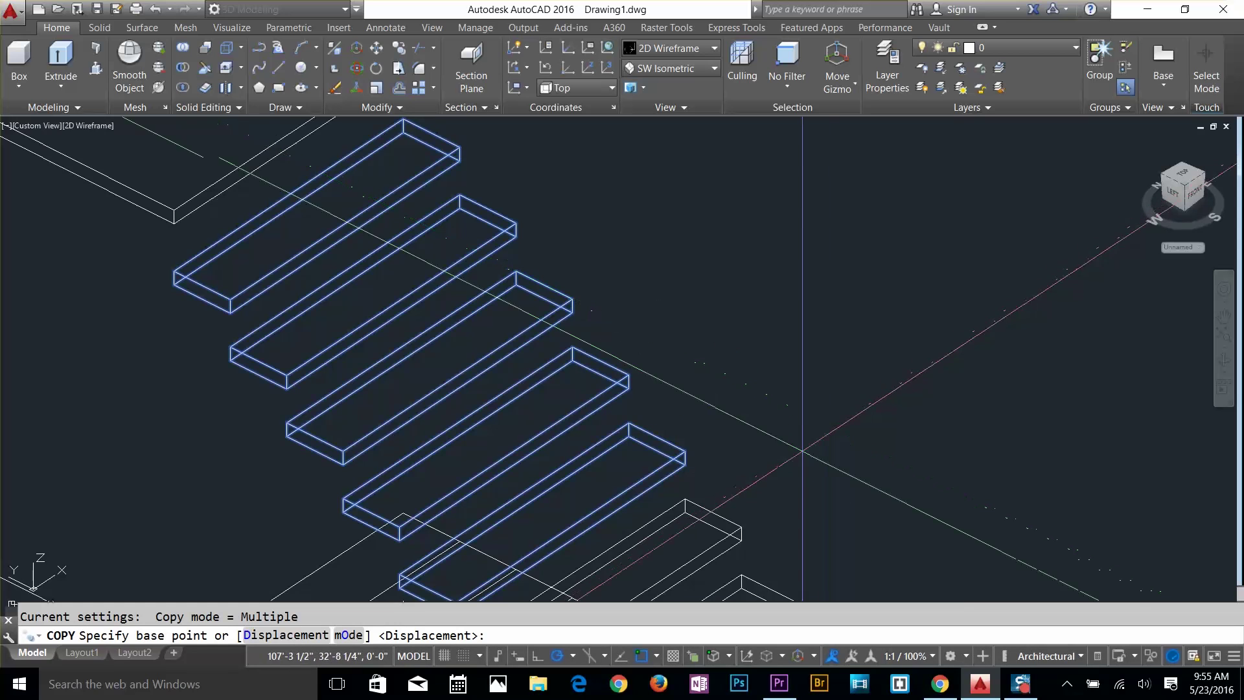
{"action": "left_click", "coordinate": [685, 460]}
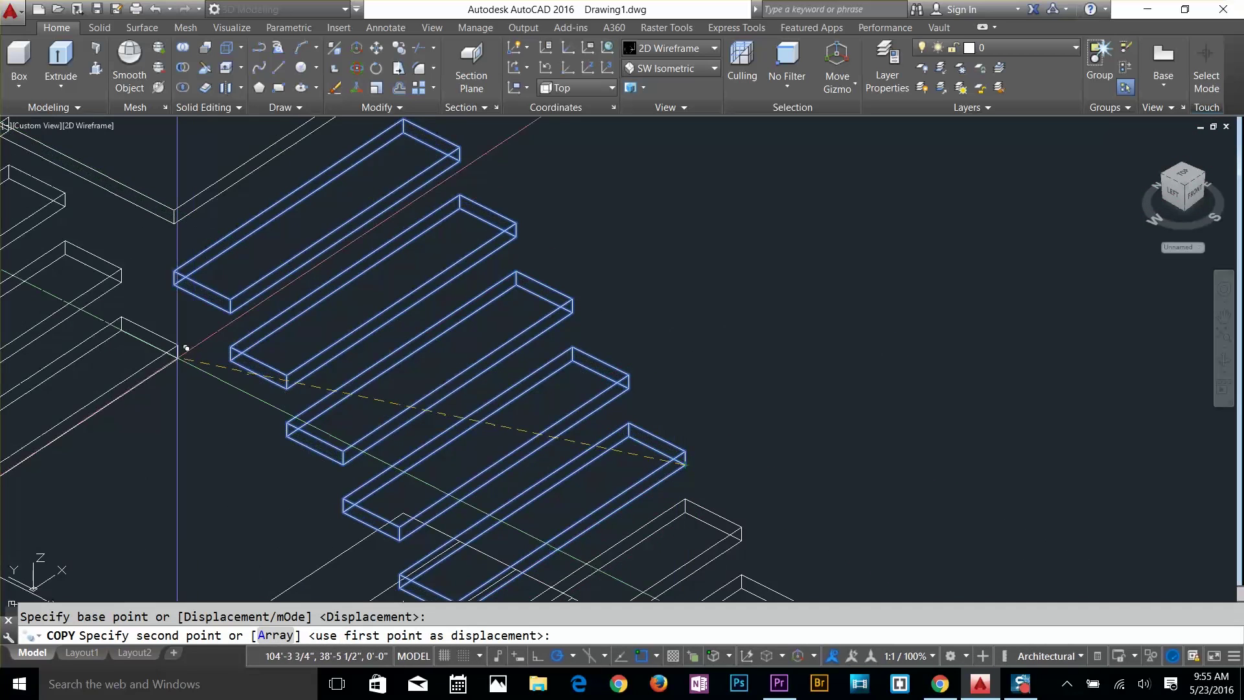
{"action": "scroll", "coordinate": [178, 323], "scroll_direction": "down", "scroll_amount": 2}
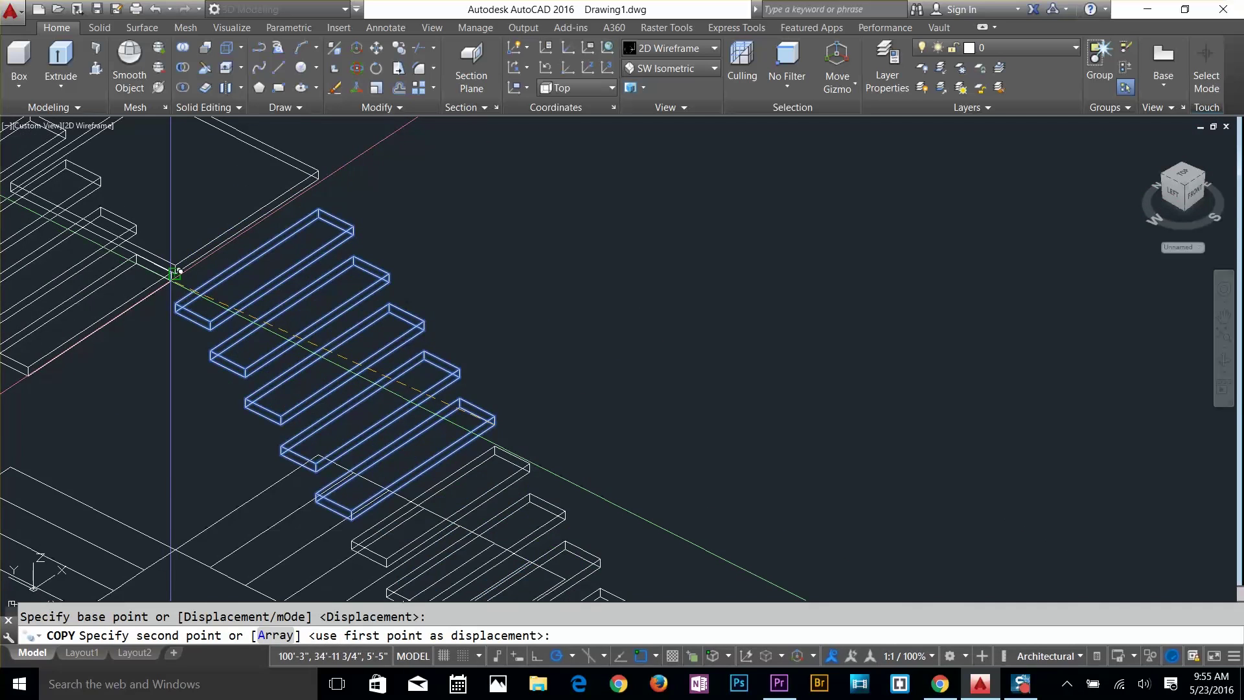
{"action": "left_click", "coordinate": [175, 273]}
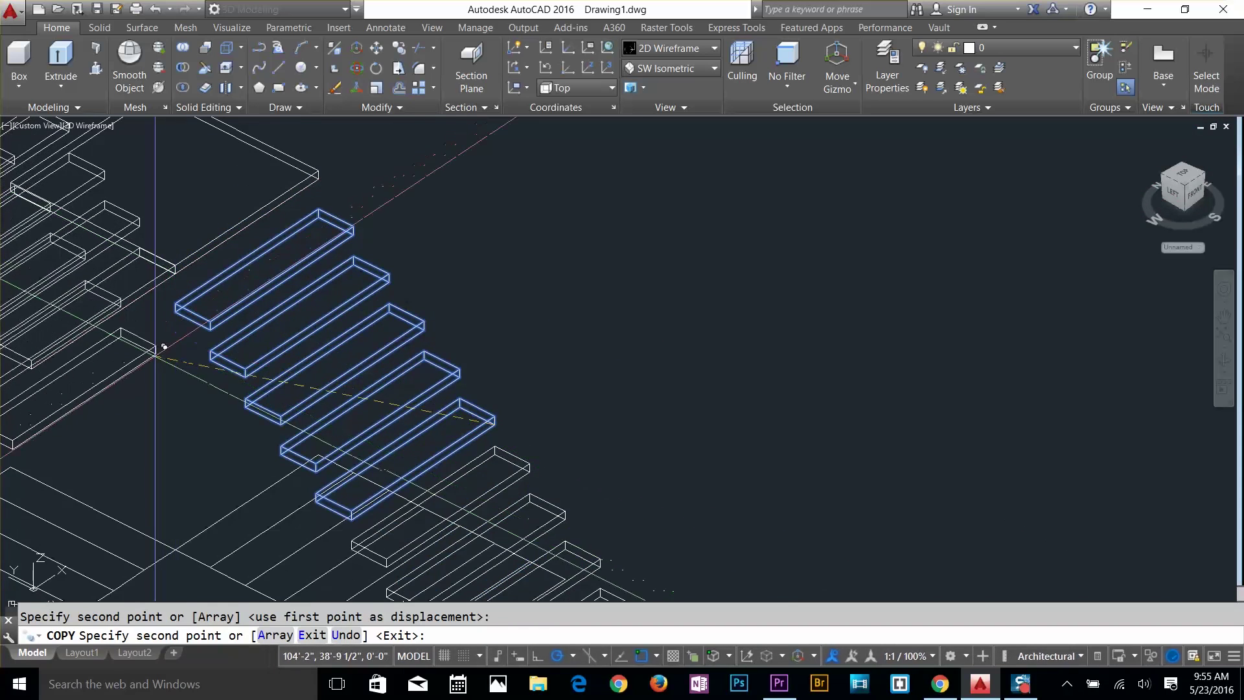
{"action": "scroll", "coordinate": [303, 334], "scroll_direction": "down", "scroll_amount": 4}
{"action": "scroll", "coordinate": [304, 334], "scroll_direction": "up", "scroll_amount": 4}
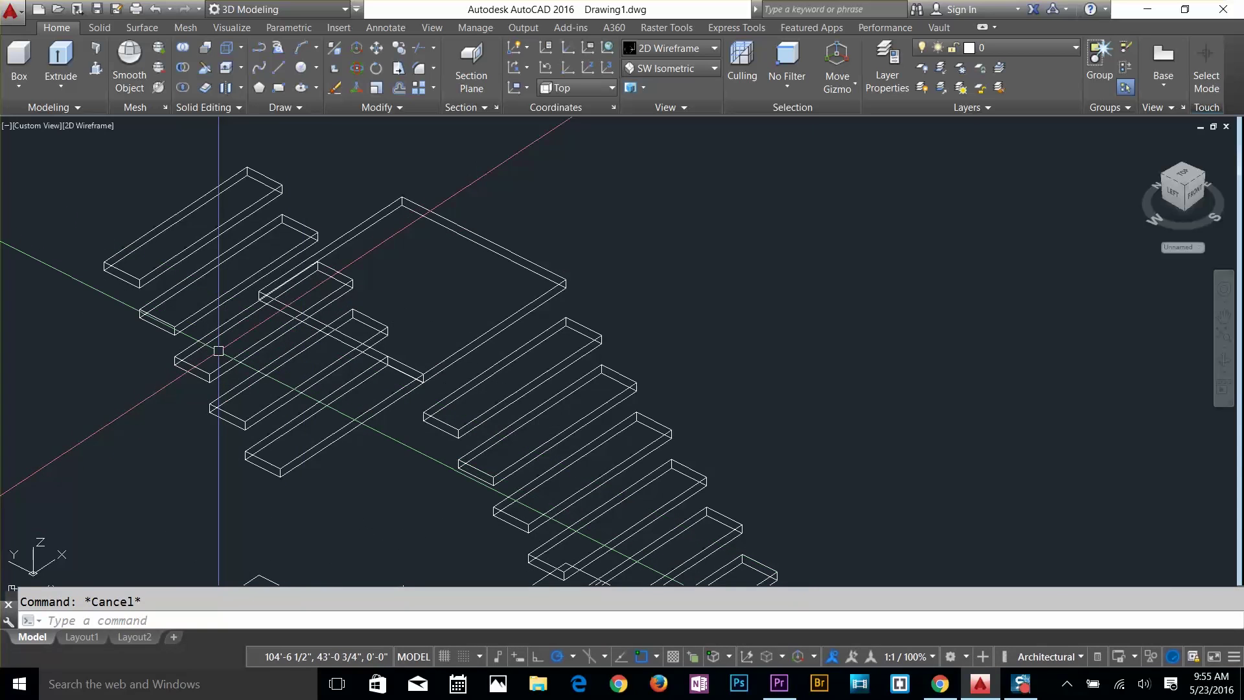
Rotate the five copied treads 90° counterclockwise about the landing's near corner
{"action": "left_click", "coordinate": [177, 211]}
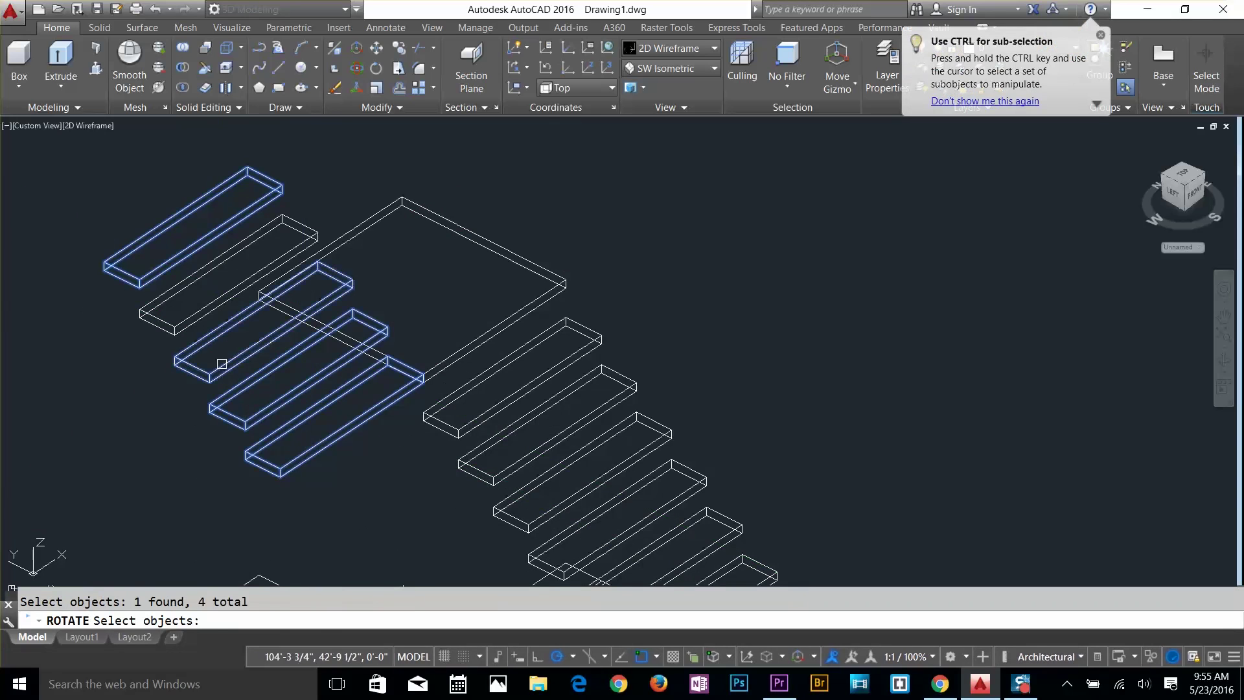
{"action": "left_click", "coordinate": [206, 323]}
{"action": "key", "text": "Return"}
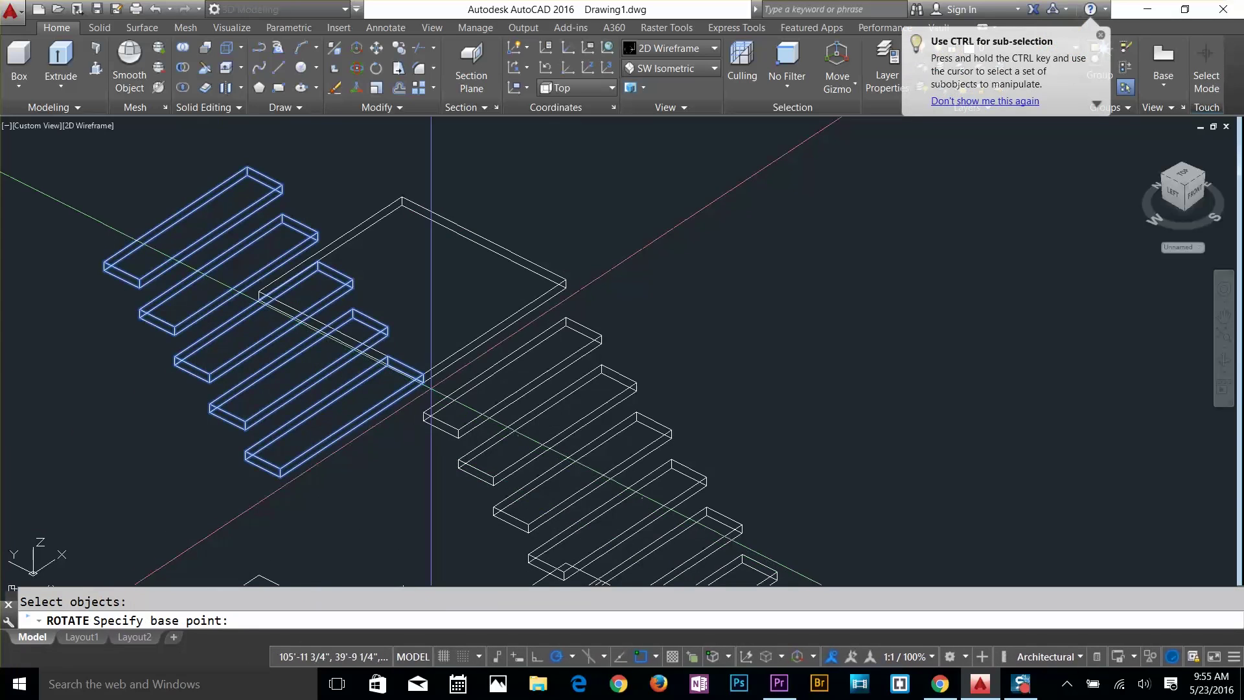
{"action": "left_click", "coordinate": [423, 376]}
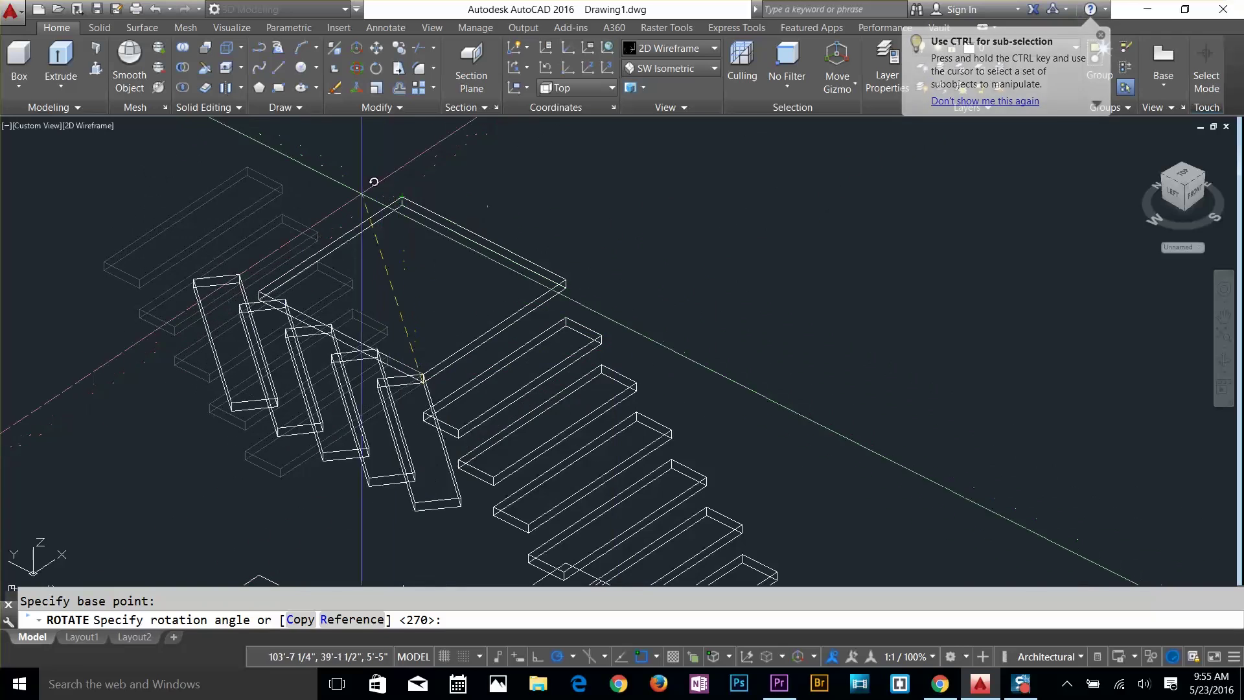
{"action": "left_click", "coordinate": [88, 209]}
{"action": "key", "text": "Return"}
{"action": "key", "text": "Escape"}
{"action": "scroll", "coordinate": [647, 343], "scroll_direction": "down", "scroll_amount": 3}
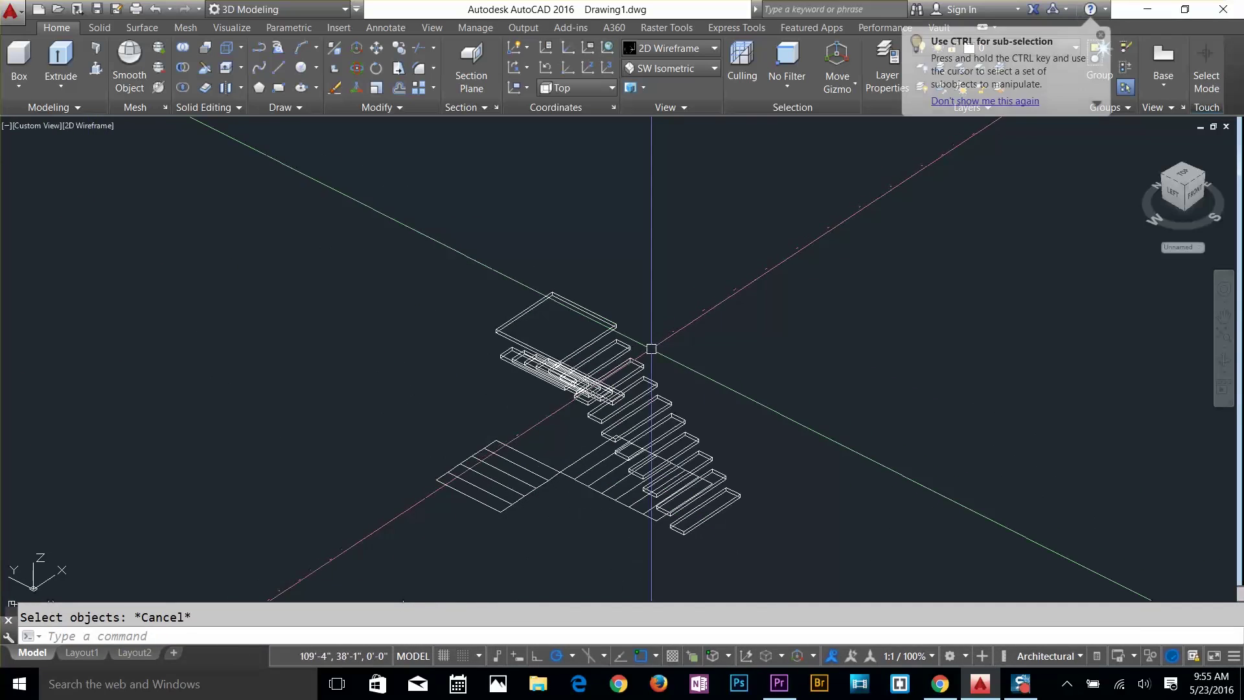
Move the five upper treads by the lowest one's lower near corner onto the landing's lower near corner
{"action": "middle_click_drag", "start_coordinate": [767, 417], "coordinate": [516, 387], "text": "shift"}
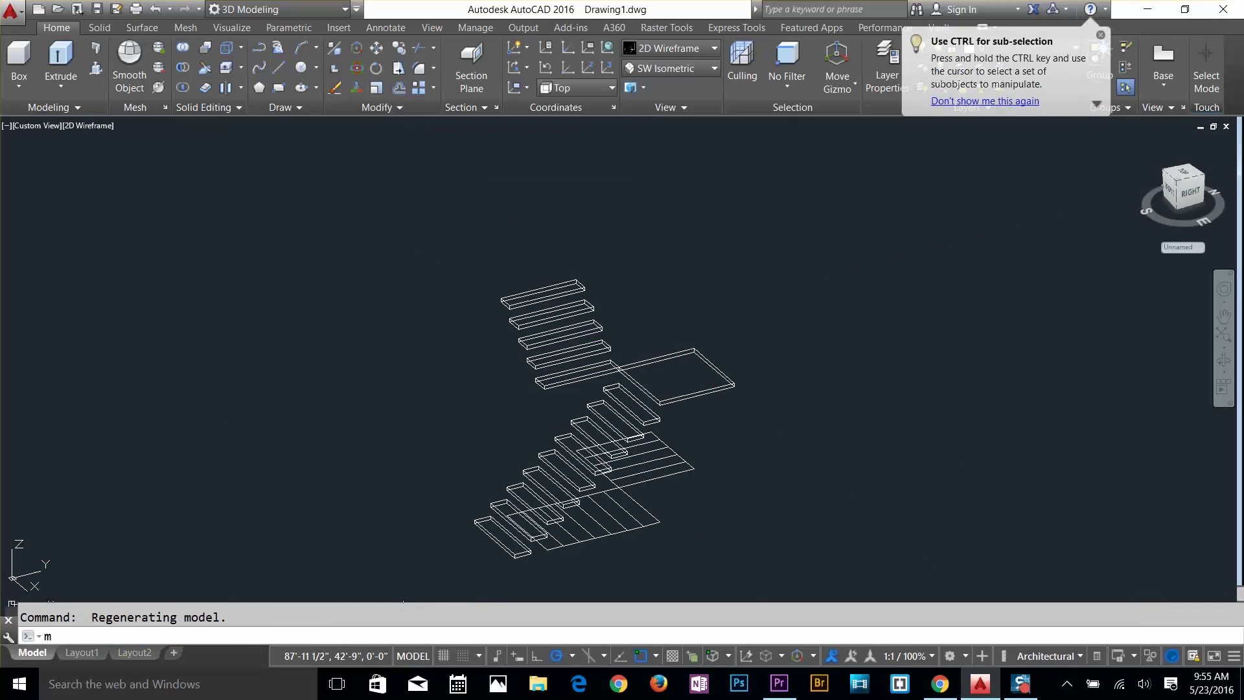
{"action": "left_click", "coordinate": [567, 259]}
{"action": "left_click", "coordinate": [526, 387]}
{"action": "key", "text": "Return"}
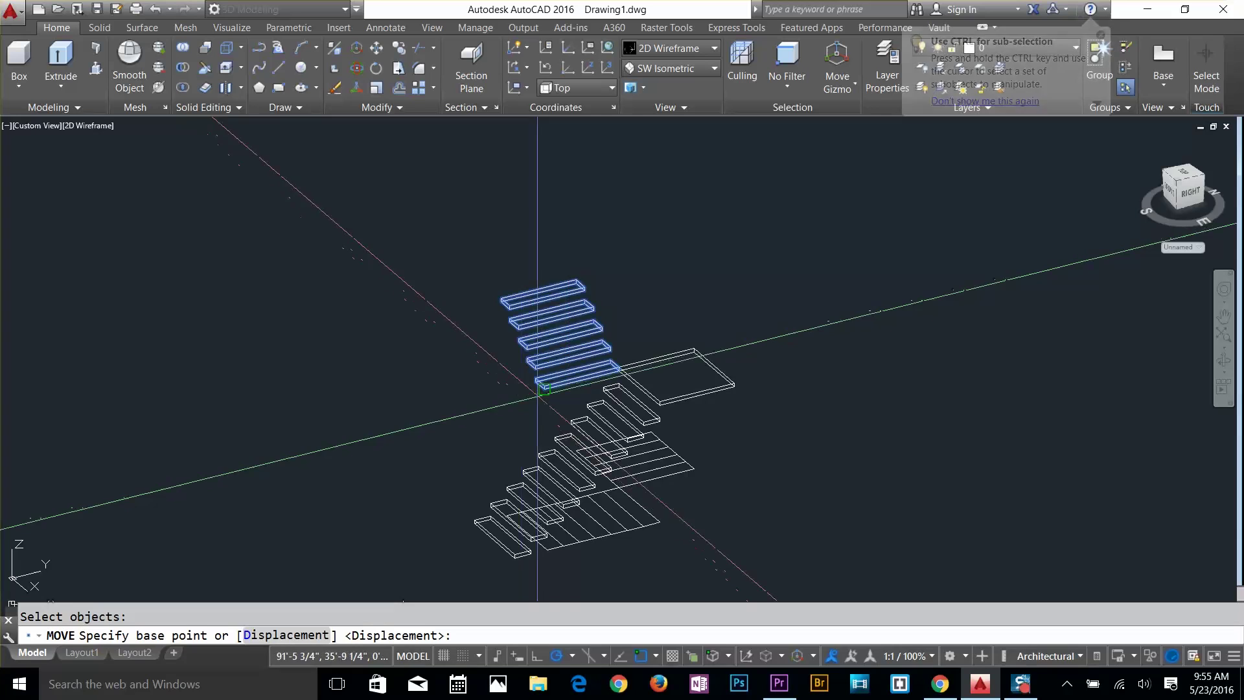
{"action": "scroll", "coordinate": [543, 393], "scroll_direction": "up", "scroll_amount": 5}
{"action": "left_click", "coordinate": [537, 364]}
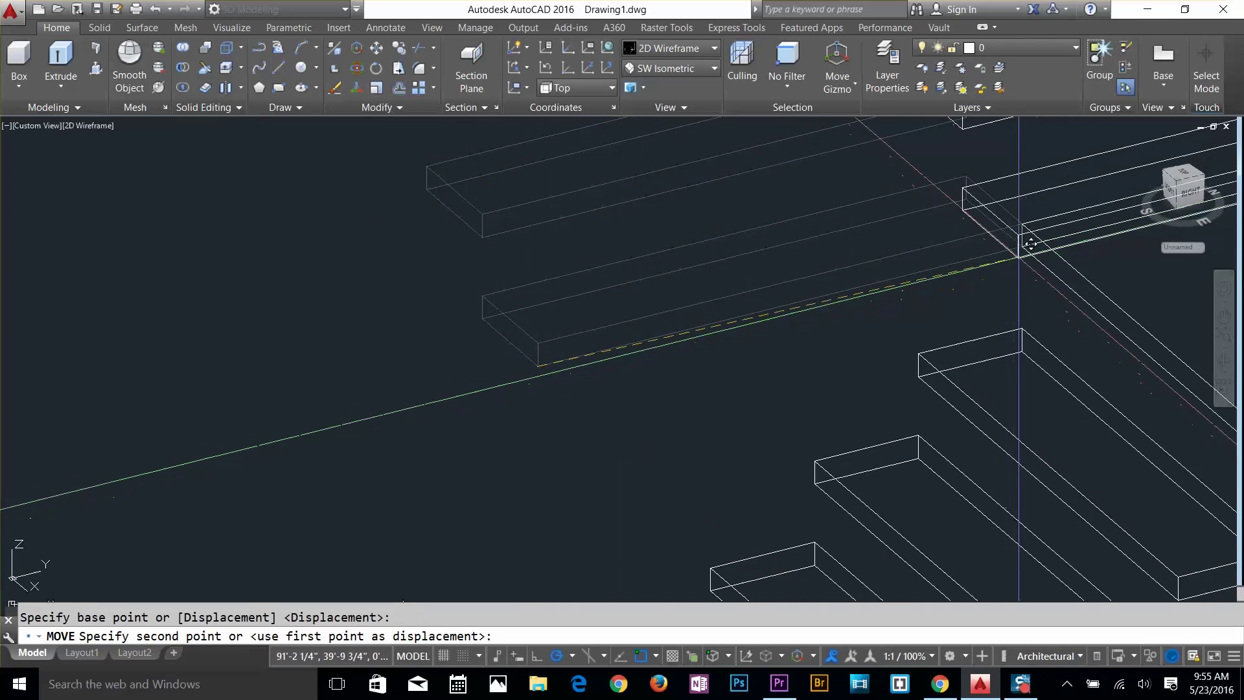
{"action": "left_click", "coordinate": [1024, 243]}
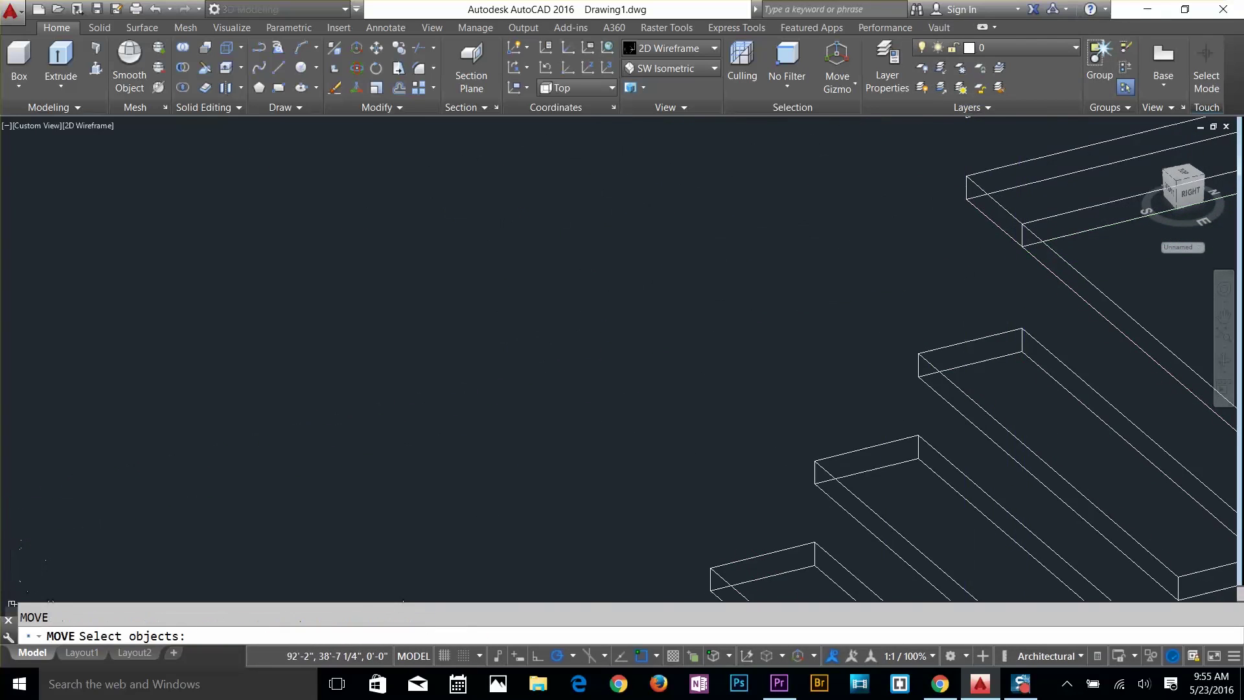
{"action": "key", "text": "Escape"}
{"action": "scroll", "coordinate": [873, 398], "scroll_direction": "down", "scroll_amount": 4}
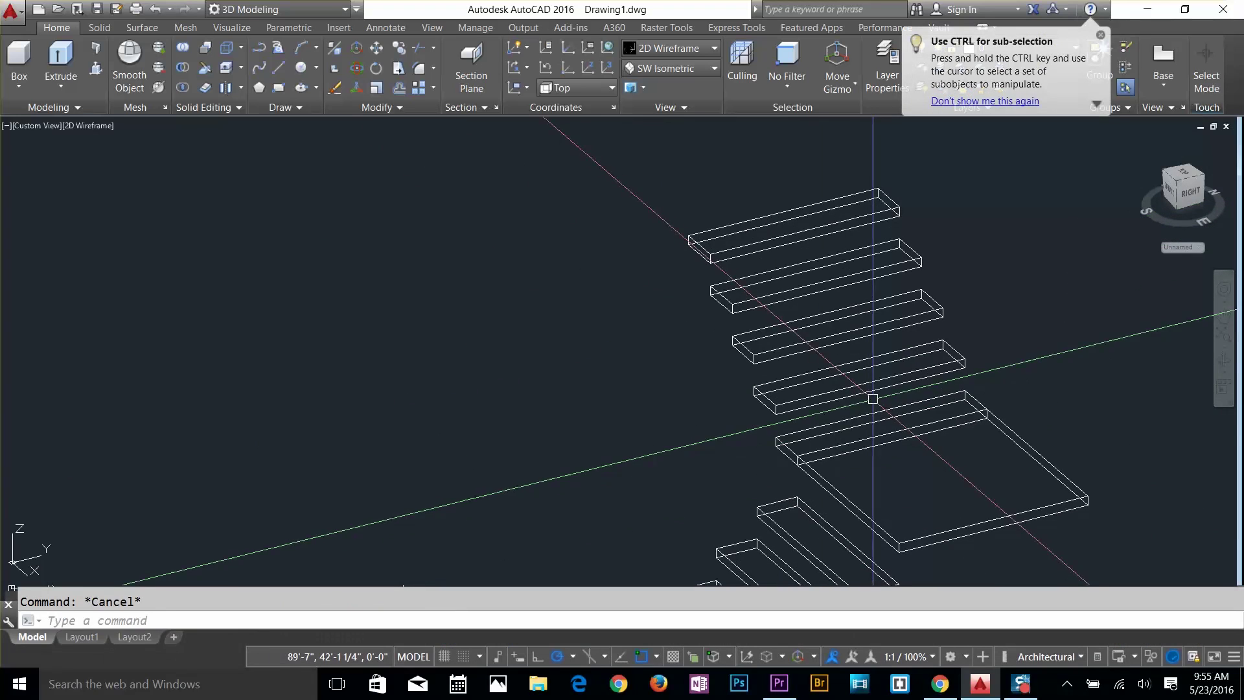
Raise the five upper treads vertically above the landing with a displacement of zero in X and Y
{"action": "type", "text": "m"}
{"action": "left_click", "coordinate": [728, 436]}
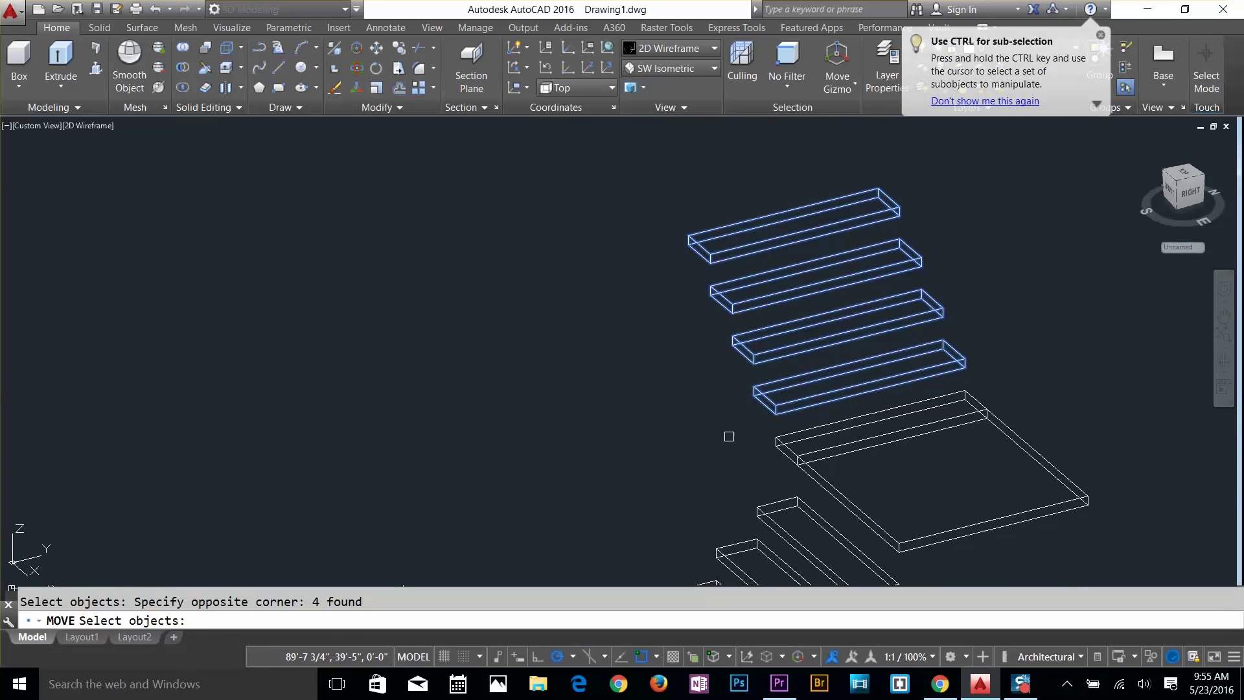
{"action": "key", "text": "Return"}
{"action": "type", "text": "0"}
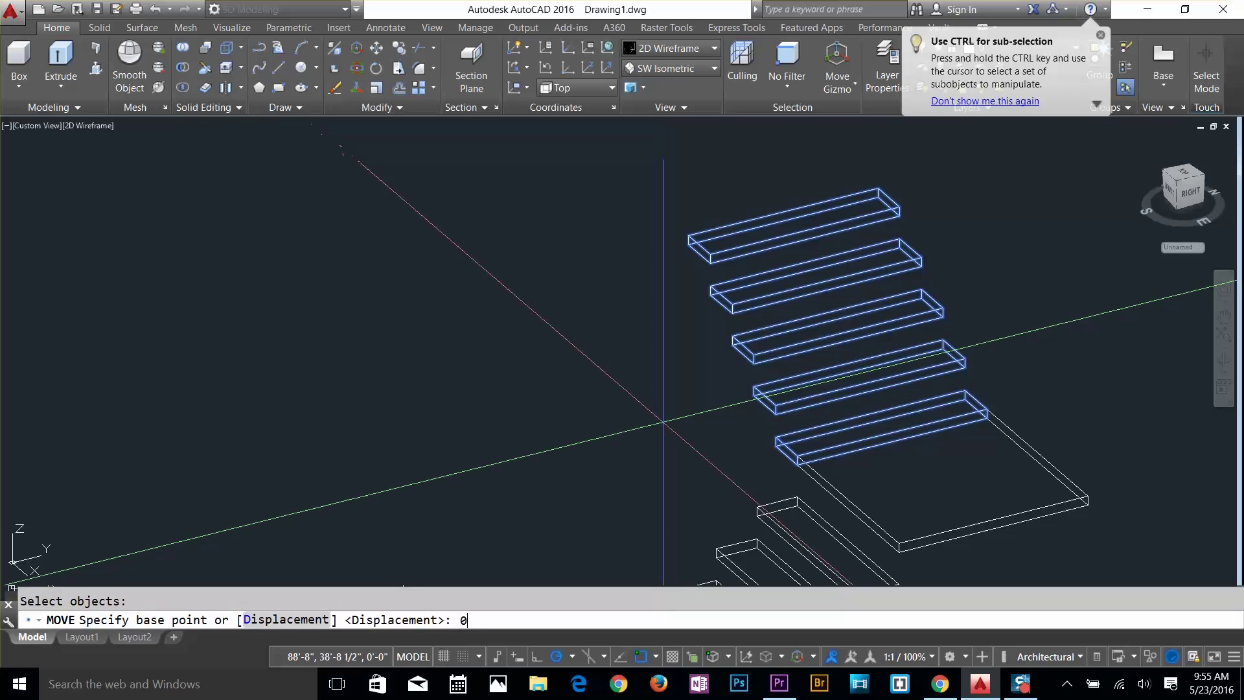
{"action": "type", "text": ",0,0"}
{"action": "key", "text": "Return"}
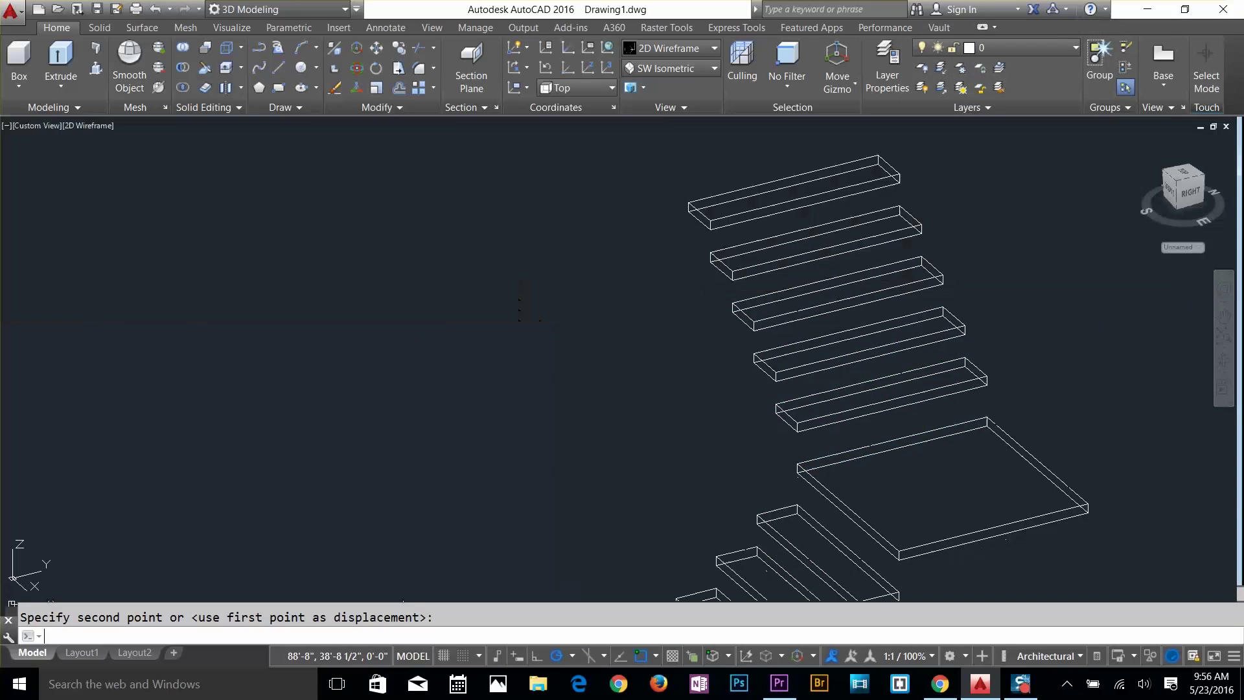
{"action": "key", "text": "Escape"}
{"action": "scroll", "coordinate": [667, 408], "scroll_direction": "down", "scroll_amount": 2}
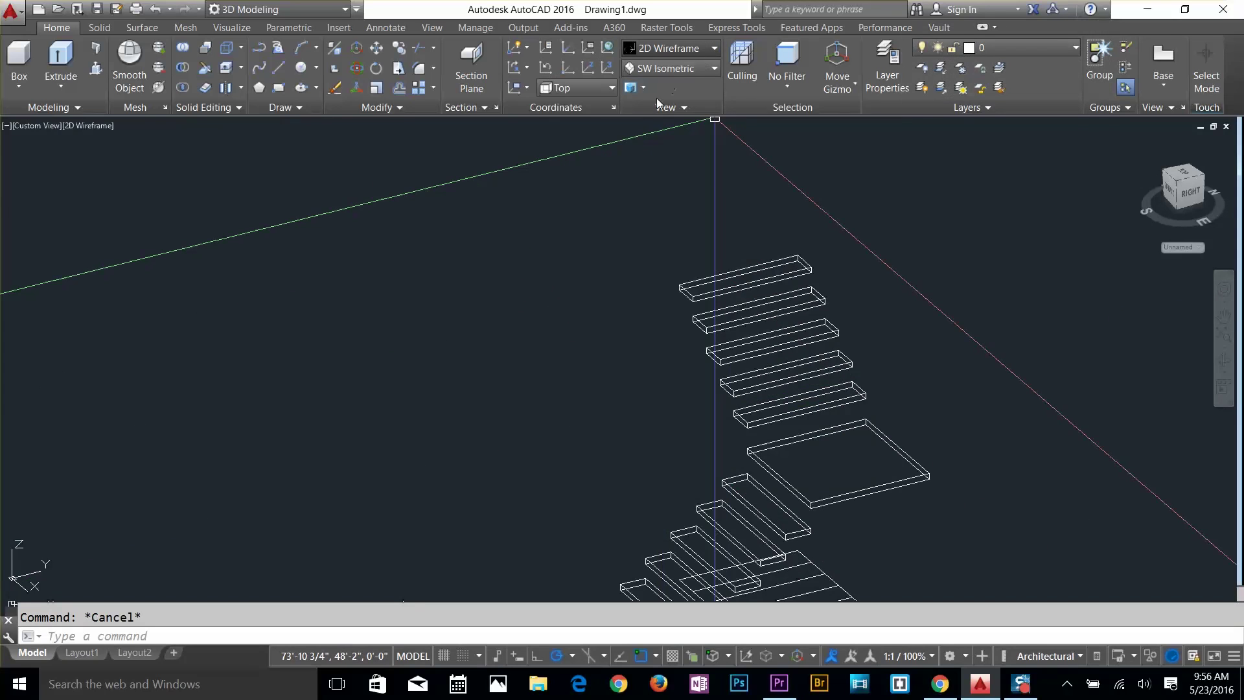
Display the model in the Shaded visual style and inspect the complete staircase
{"action": "left_click", "coordinate": [679, 51]}
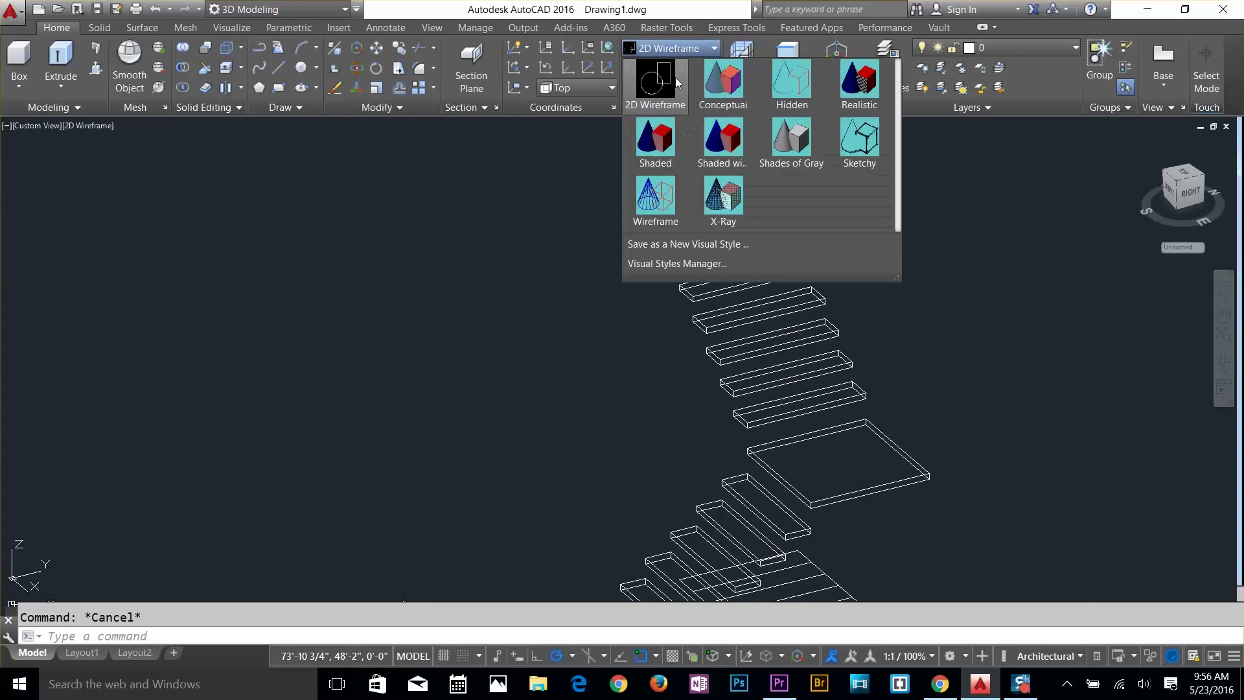
{"action": "left_click", "coordinate": [655, 138]}
{"action": "scroll", "coordinate": [648, 146], "scroll_direction": "down", "scroll_amount": 2}
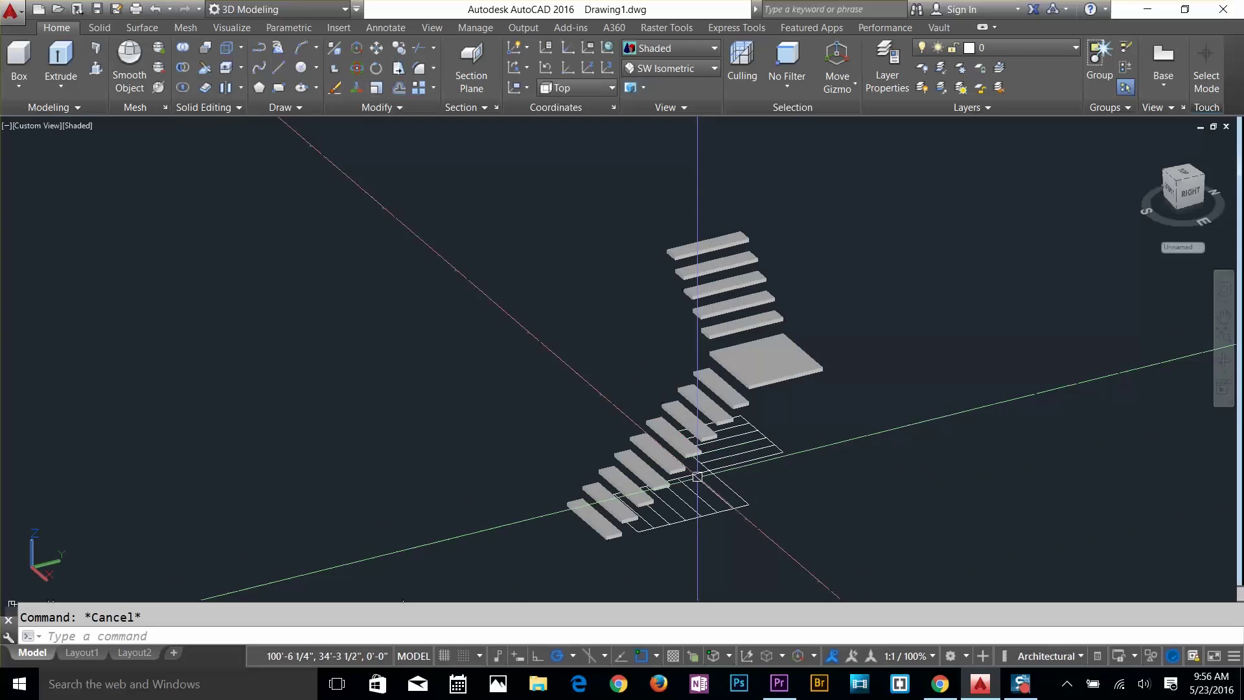
{"action": "middle_click_drag", "start_coordinate": [697, 476], "coordinate": [710, 526], "text": "shift"}
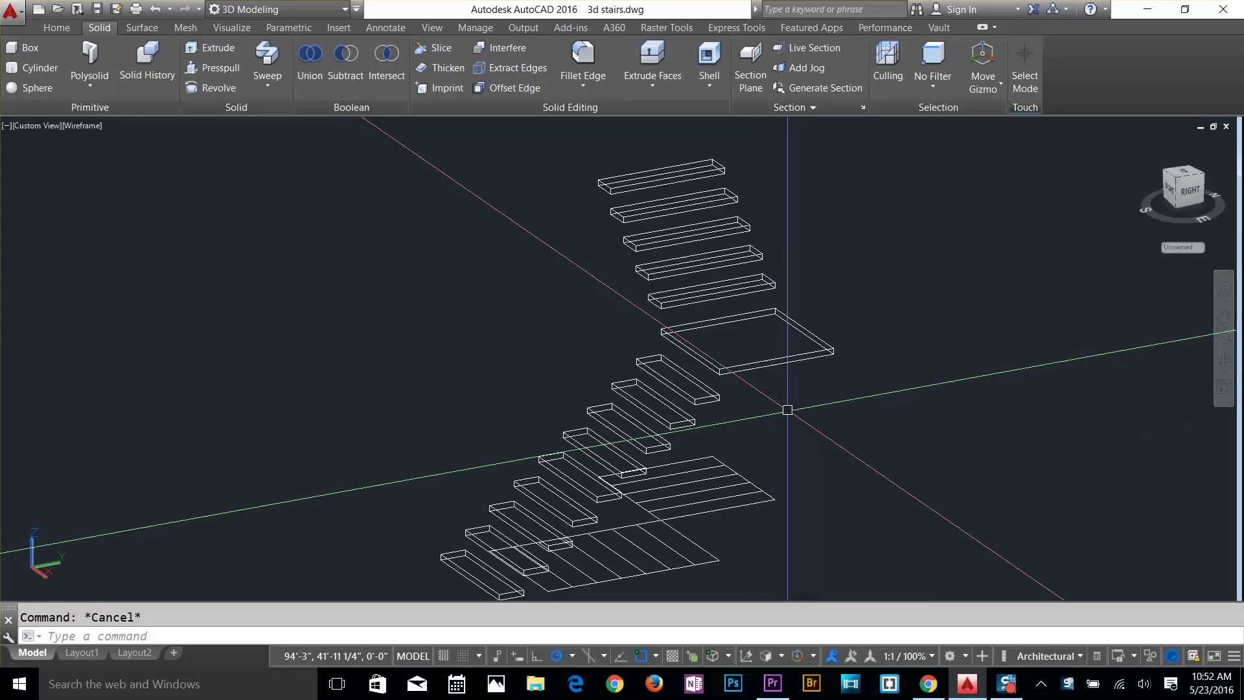
Copy the lower flight's top tread from its lower outer front corner to the landing's matching lower corner
{"action": "scroll", "coordinate": [755, 398], "scroll_direction": "up", "scroll_amount": 4}
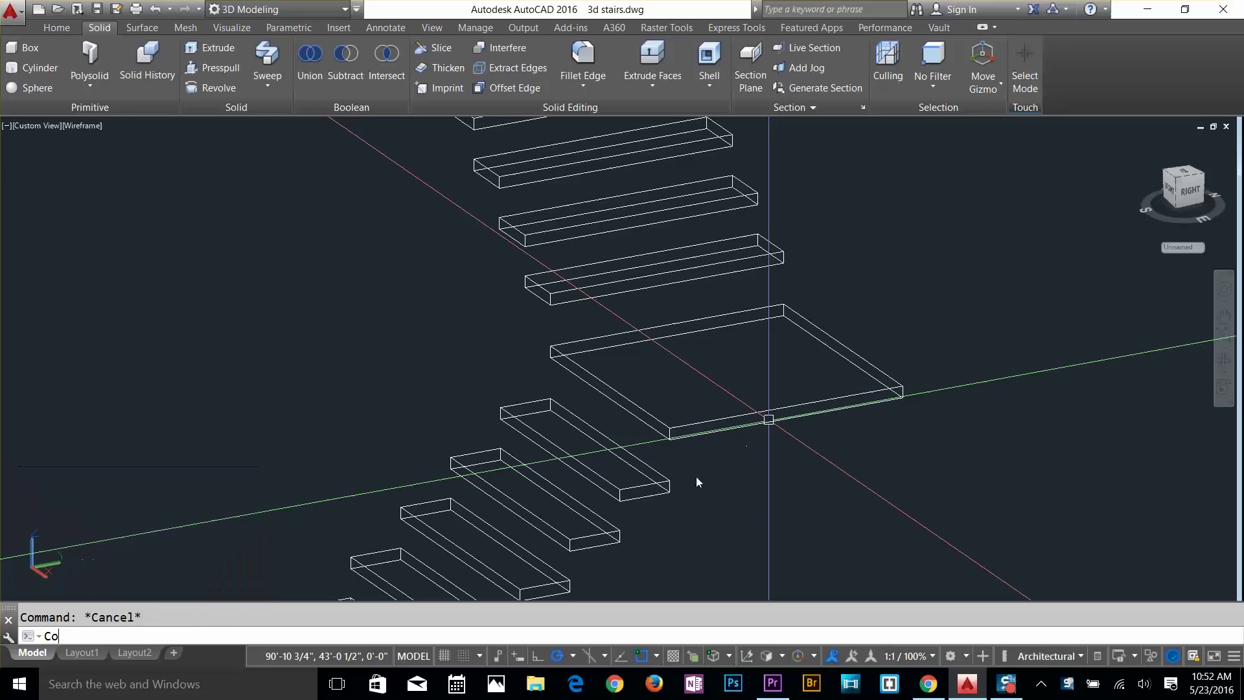
{"action": "key", "text": "Return"}
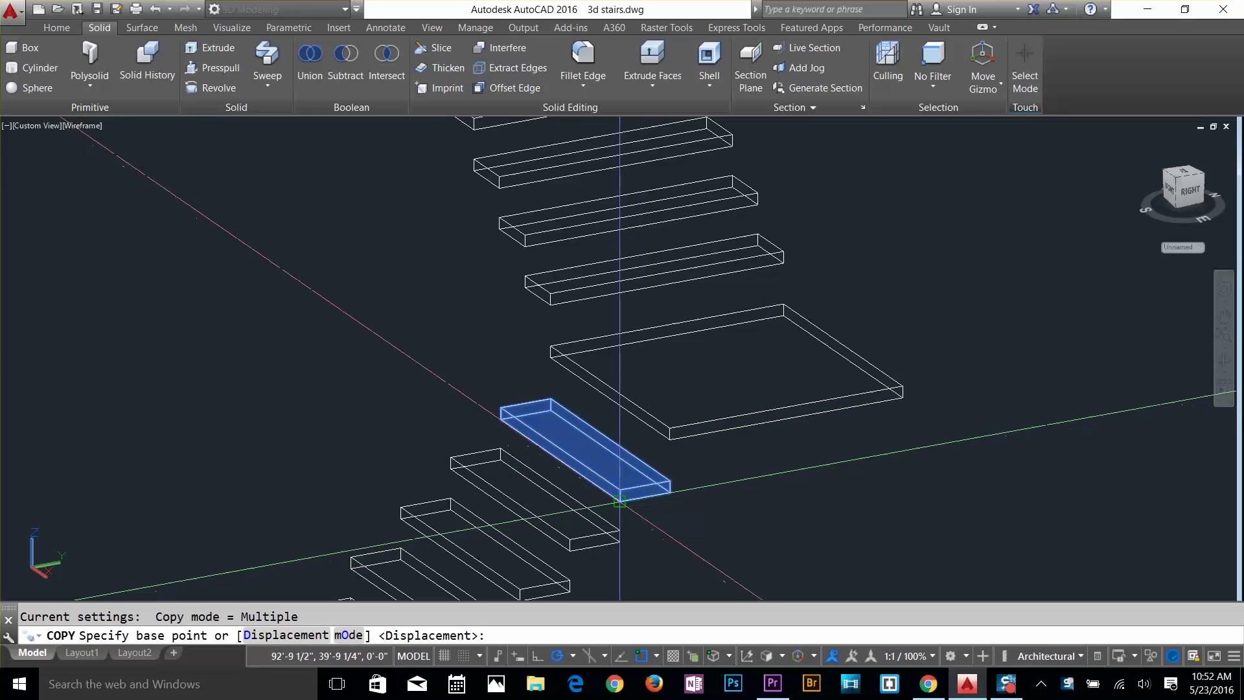
{"action": "left_click", "coordinate": [621, 499]}
{"action": "left_click", "coordinate": [671, 441]}
{"action": "key", "text": "Return"}
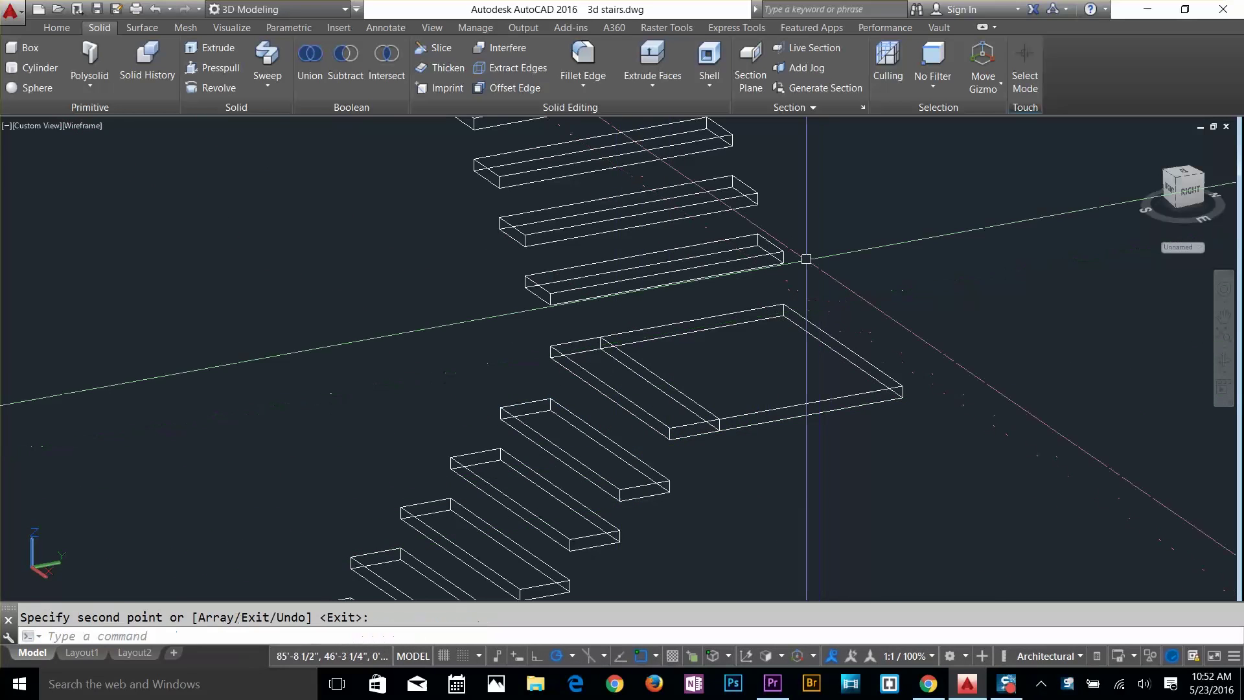
Copy the upper flight's lowest tread down onto the landing's adjoining edge, aligned with the landing's back corner
{"action": "key", "text": "Return"}
{"action": "left_click", "coordinate": [769, 248]}
{"action": "key", "text": "Return"}
{"action": "left_click", "coordinate": [770, 245]}
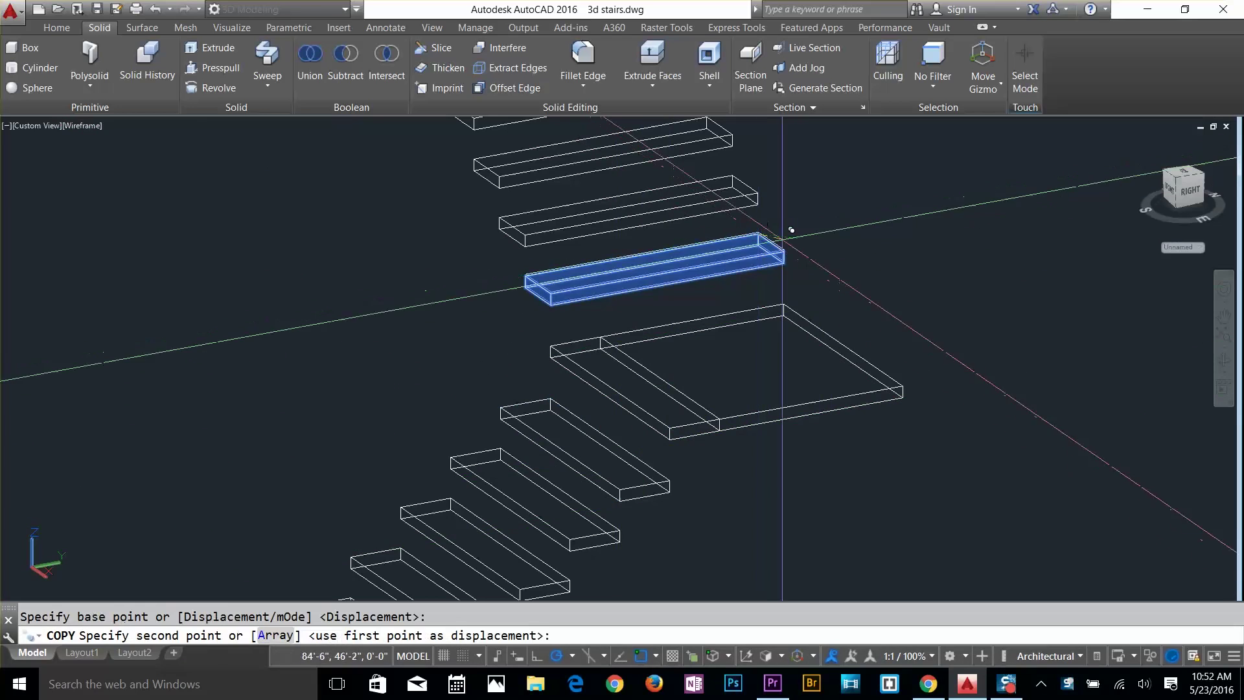
{"action": "left_click", "coordinate": [783, 303]}
{"action": "key", "text": "Escape"}
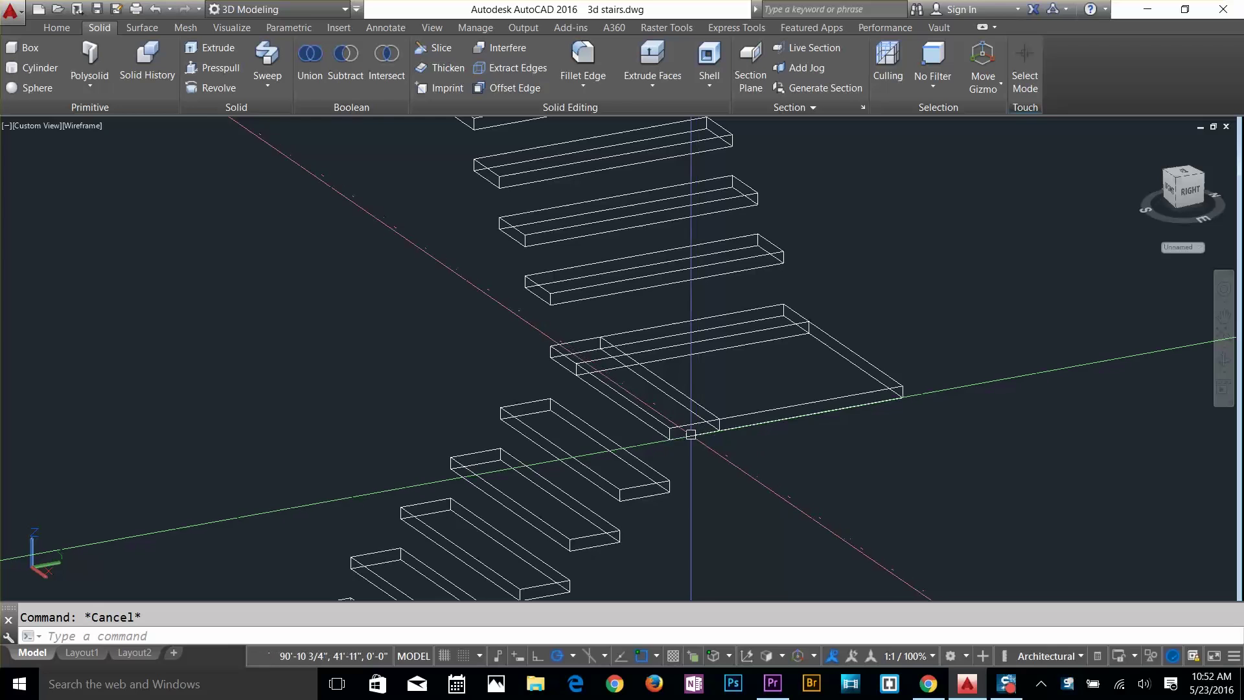
Start a 3D polyline at the bottom tread's outer lower-edge midpoint, through the landing's copied tread midpoint, to the landing's lower outer corner
{"action": "scroll", "coordinate": [691, 438], "scroll_direction": "down", "scroll_amount": 4}
{"action": "scroll", "coordinate": [745, 414], "scroll_direction": "up", "scroll_amount": 2}
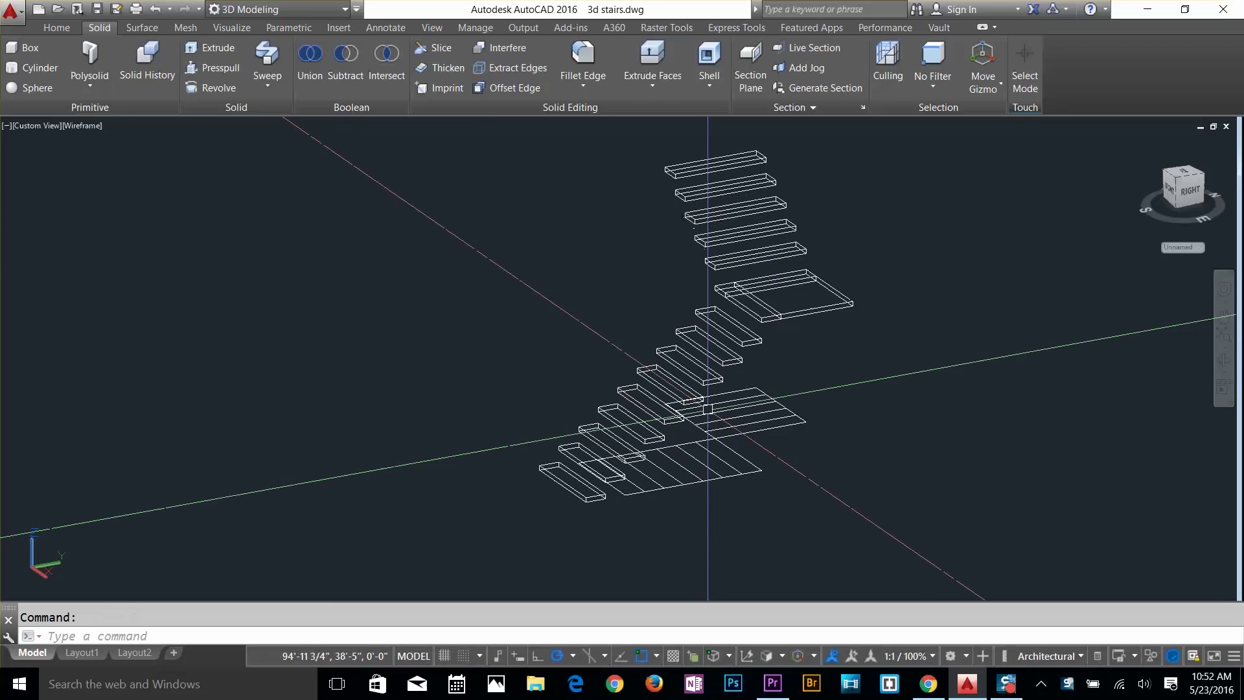
{"action": "middle_click_drag", "start_coordinate": [772, 388], "coordinate": [757, 455]}
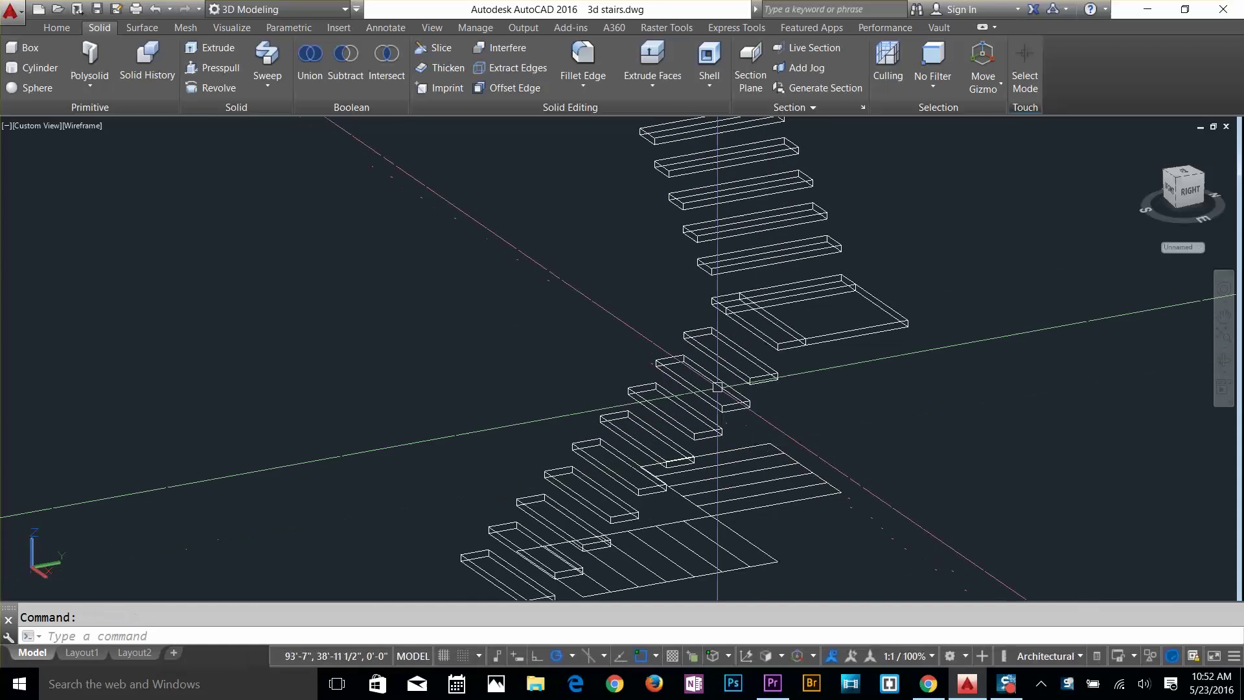
{"action": "left_click", "coordinate": [54, 27]}
{"action": "left_click", "coordinate": [305, 54]}
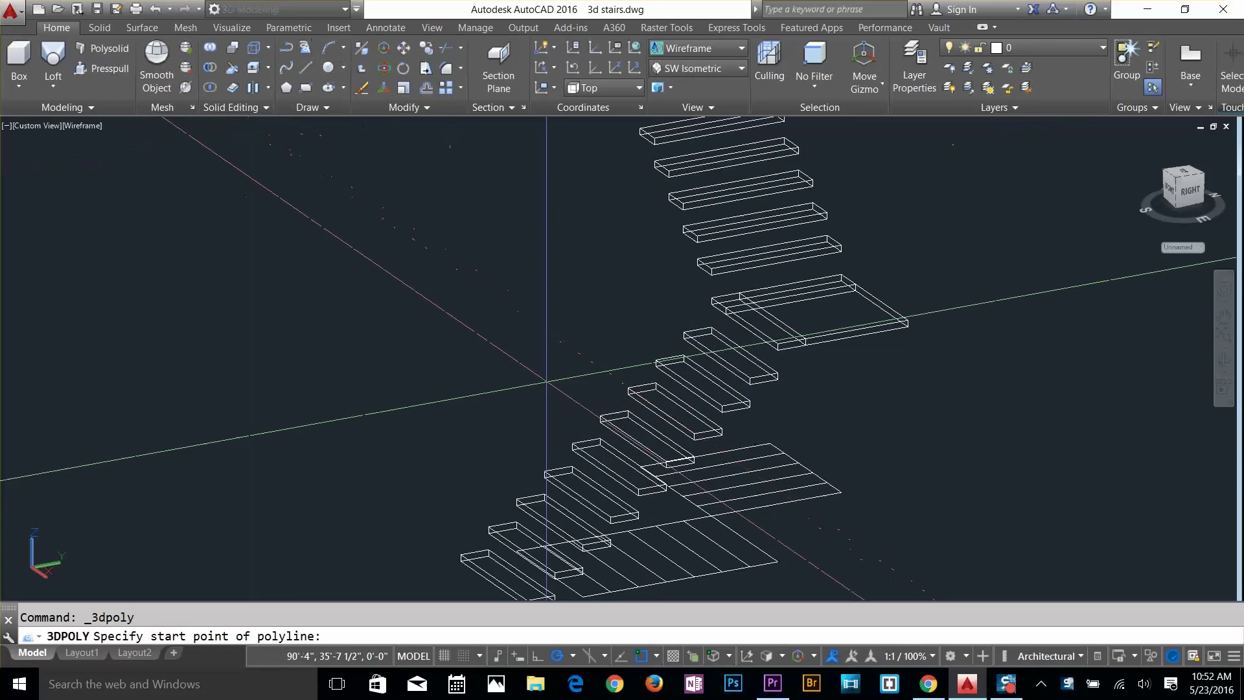
{"action": "middle_click_drag", "start_coordinate": [570, 447], "coordinate": [583, 340]}
{"action": "scroll", "coordinate": [561, 502], "scroll_direction": "up", "scroll_amount": 5}
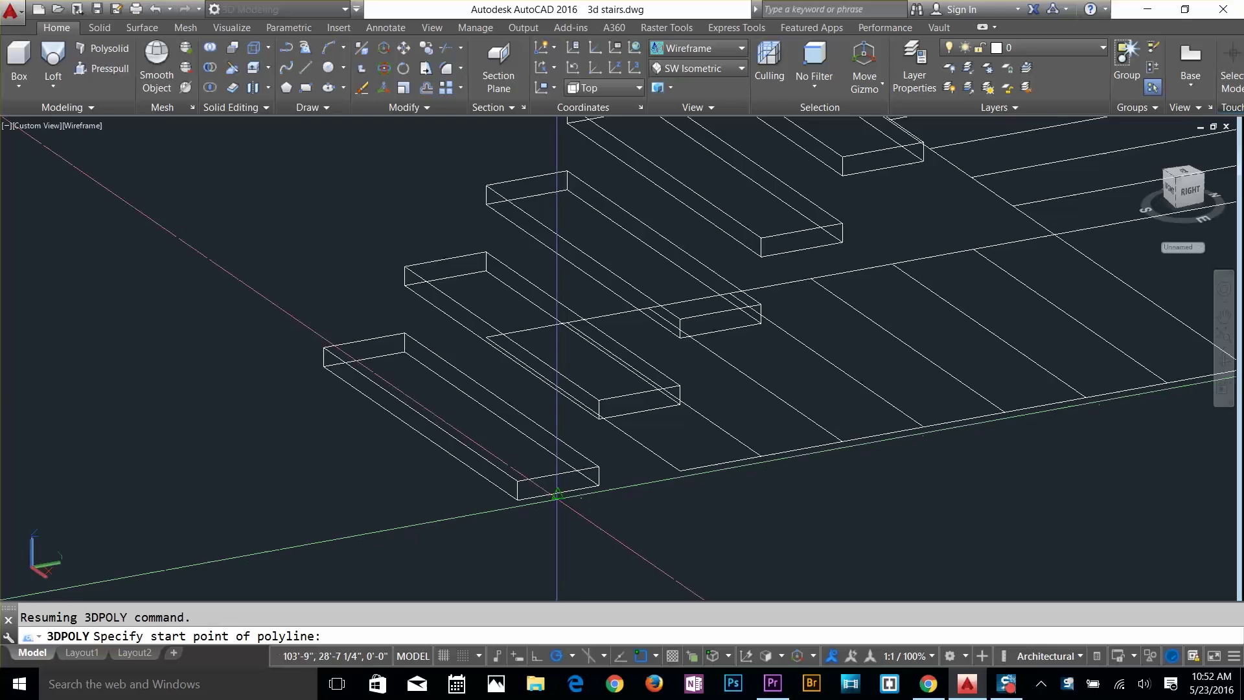
{"action": "scroll", "coordinate": [557, 493], "scroll_direction": "down", "scroll_amount": 5}
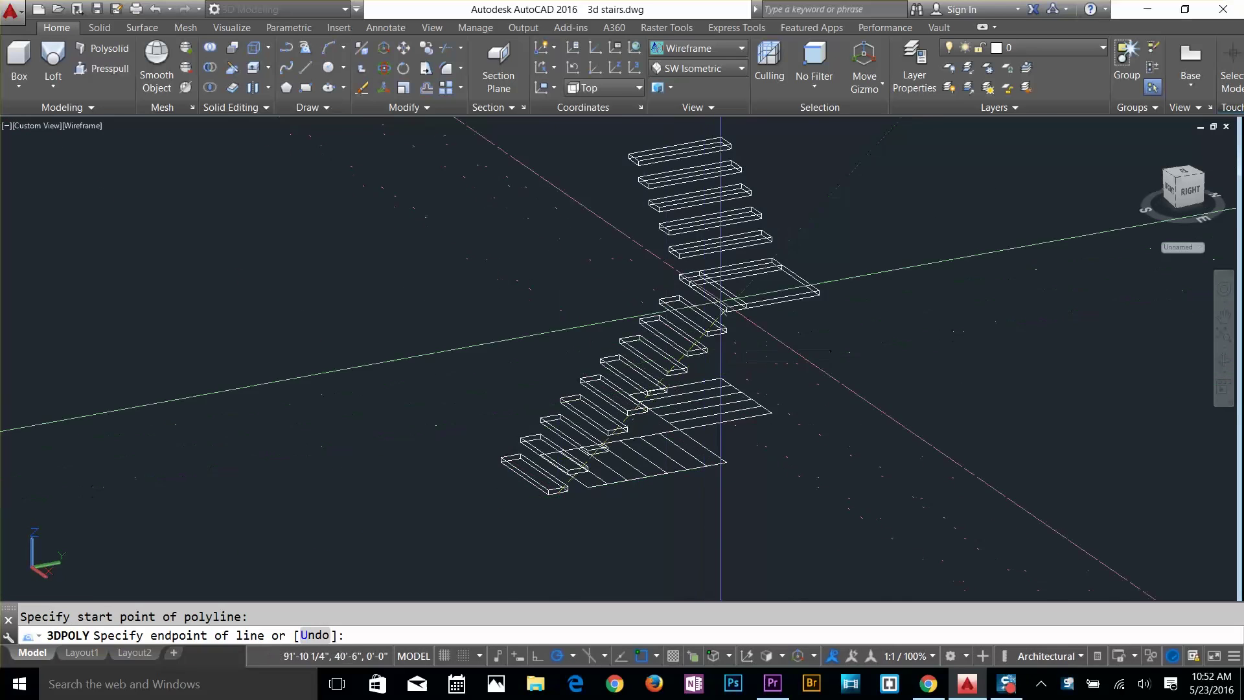
{"action": "scroll", "coordinate": [745, 350], "scroll_direction": "up", "scroll_amount": 5}
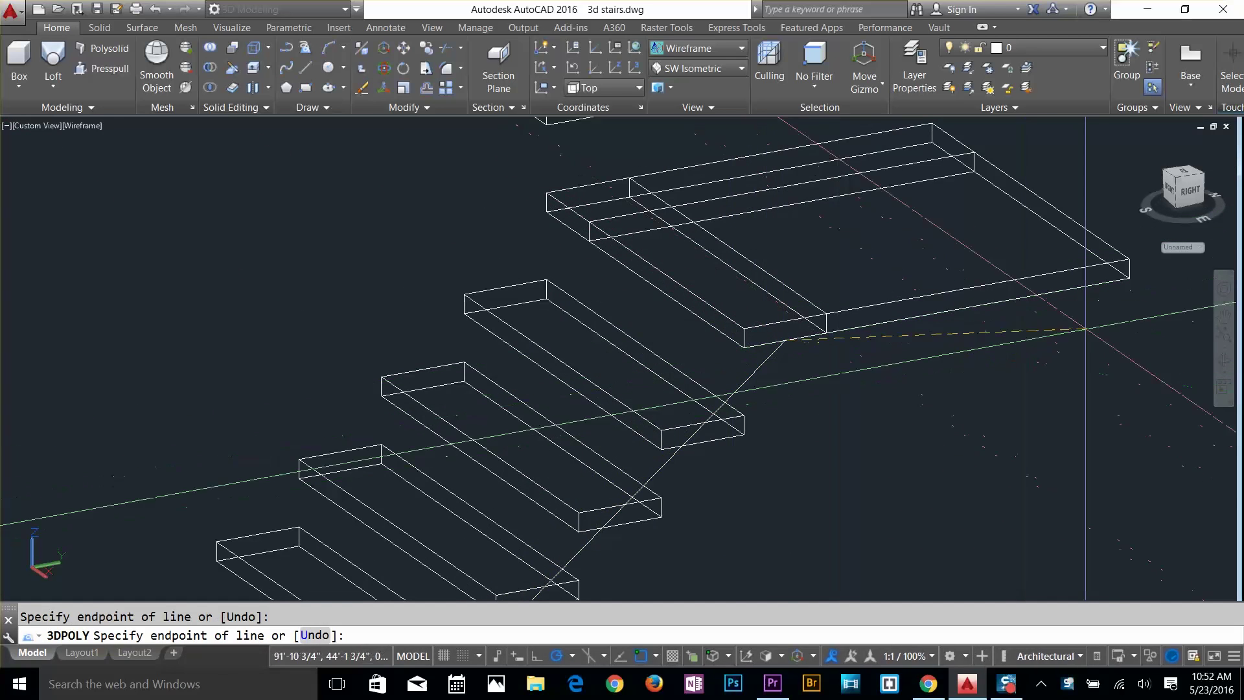
{"action": "left_click", "coordinate": [1131, 277]}
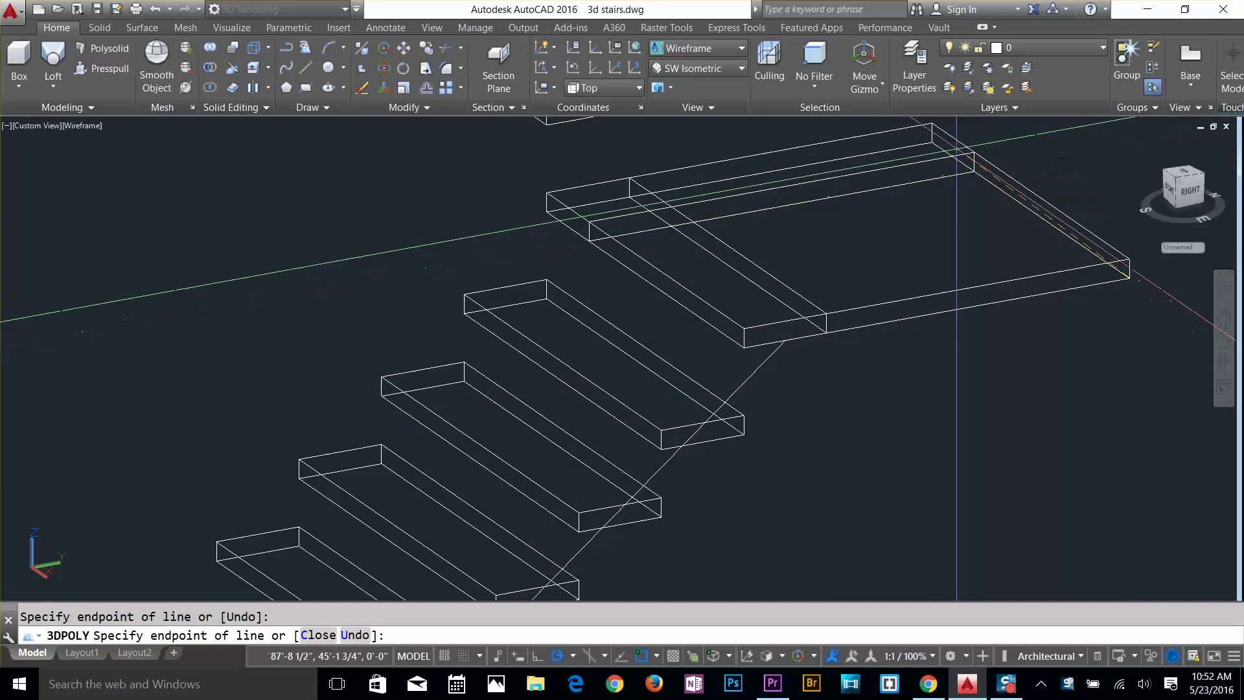
Continue the 3D polyline through the midpoint of the landing's back tread and finish at the top tread's outer lower-edge midpoint
{"action": "scroll", "coordinate": [952, 158], "scroll_direction": "down", "scroll_amount": 2}
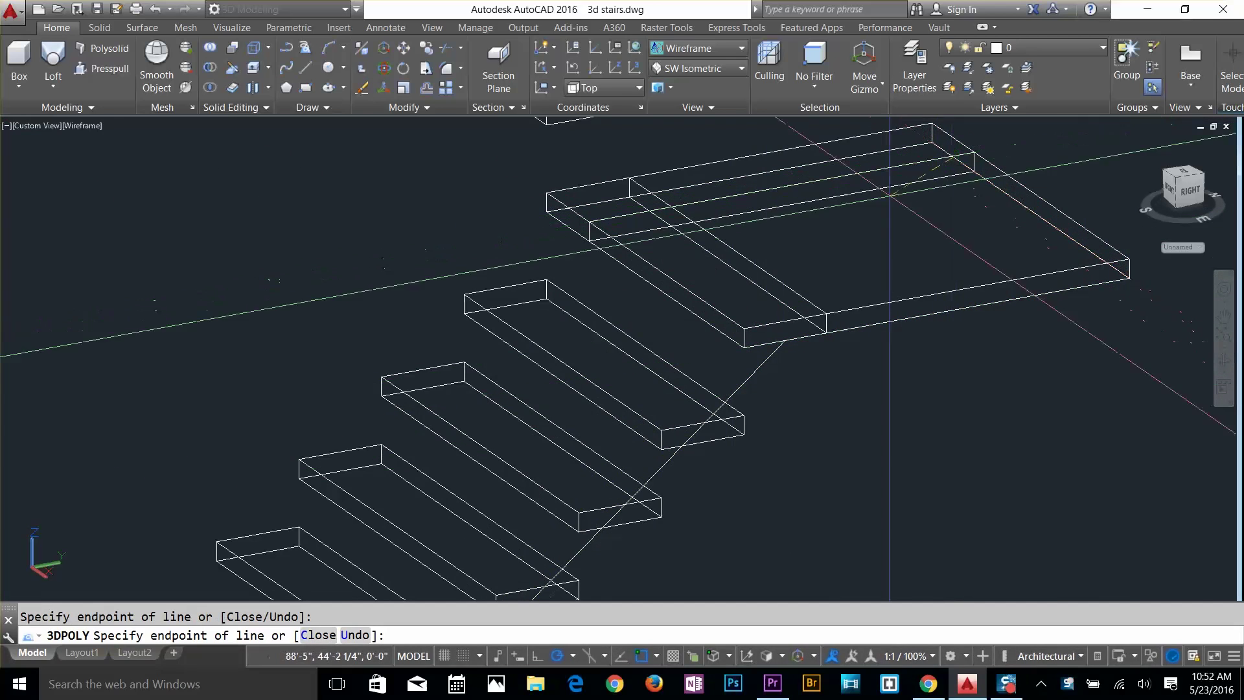
{"action": "middle_click_drag", "start_coordinate": [952, 157], "coordinate": [875, 278], "text": "shift"}
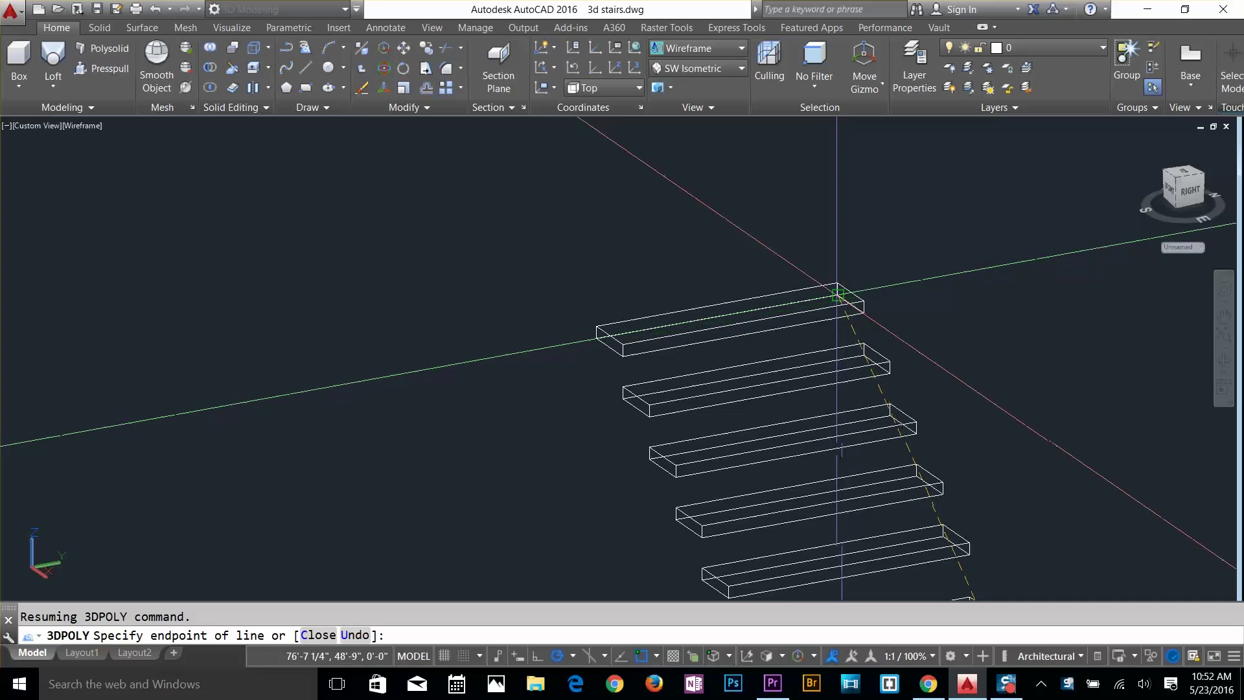
{"action": "scroll", "coordinate": [842, 295], "scroll_direction": "up", "scroll_amount": 3}
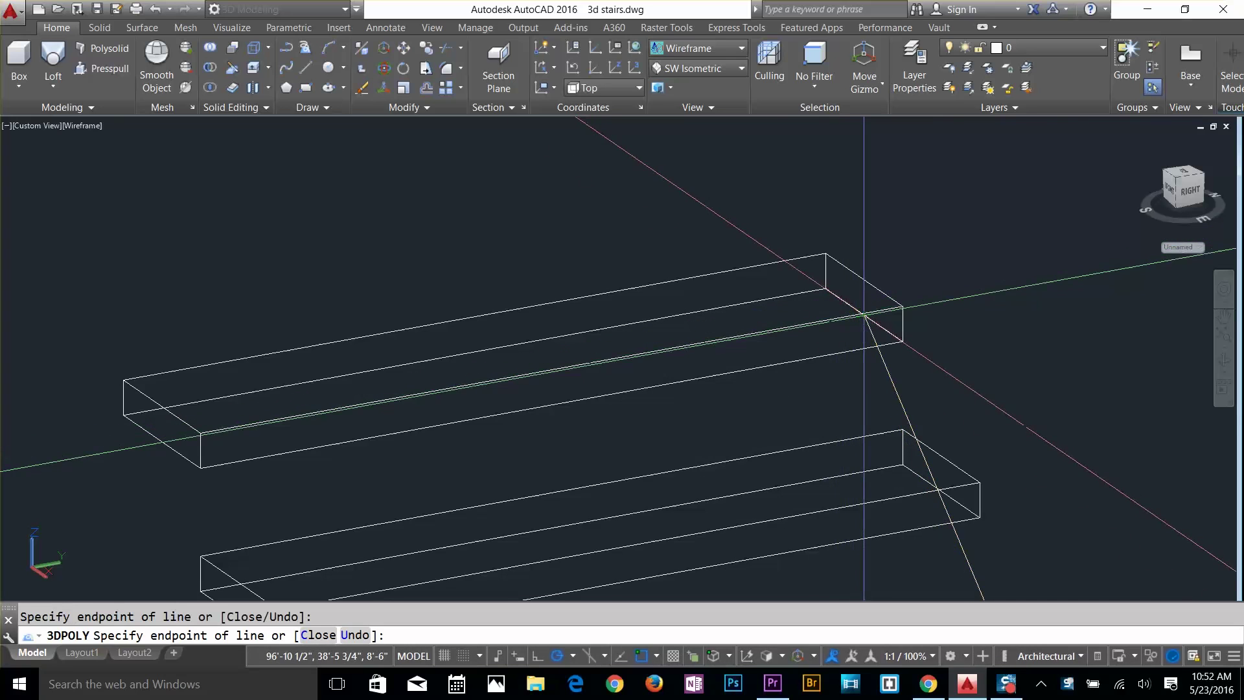
{"action": "left_click", "coordinate": [864, 316]}
{"action": "key", "text": "Return"}
{"action": "scroll", "coordinate": [864, 372], "scroll_direction": "down", "scroll_amount": 2}
{"action": "scroll", "coordinate": [910, 422], "scroll_direction": "down", "scroll_amount": 2}
{"action": "middle_click_drag", "start_coordinate": [906, 422], "coordinate": [786, 223]}
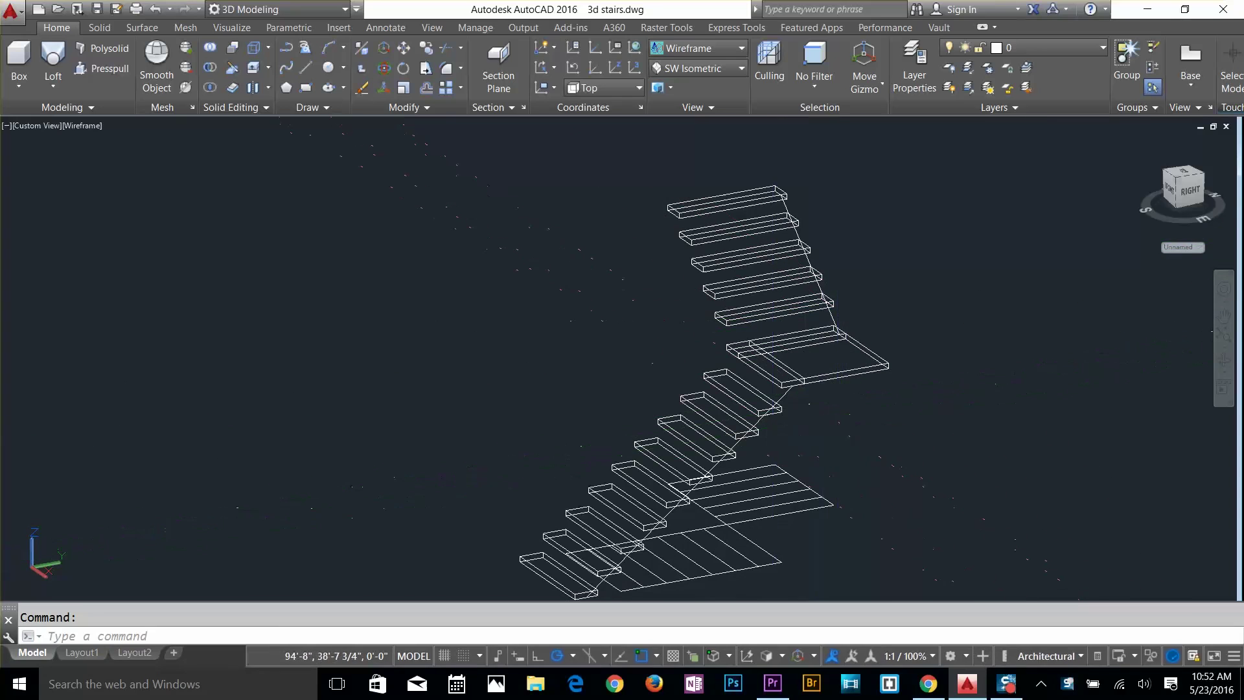
Draw a second 3D polyline along the inner side, from the bottom tread's midpoint through the landing's inner corner to the top tread's midpoint
{"action": "middle_click_drag", "start_coordinate": [707, 450], "coordinate": [783, 352]}
{"action": "key", "text": "Return"}
{"action": "scroll", "coordinate": [620, 440], "scroll_direction": "up", "scroll_amount": 3}
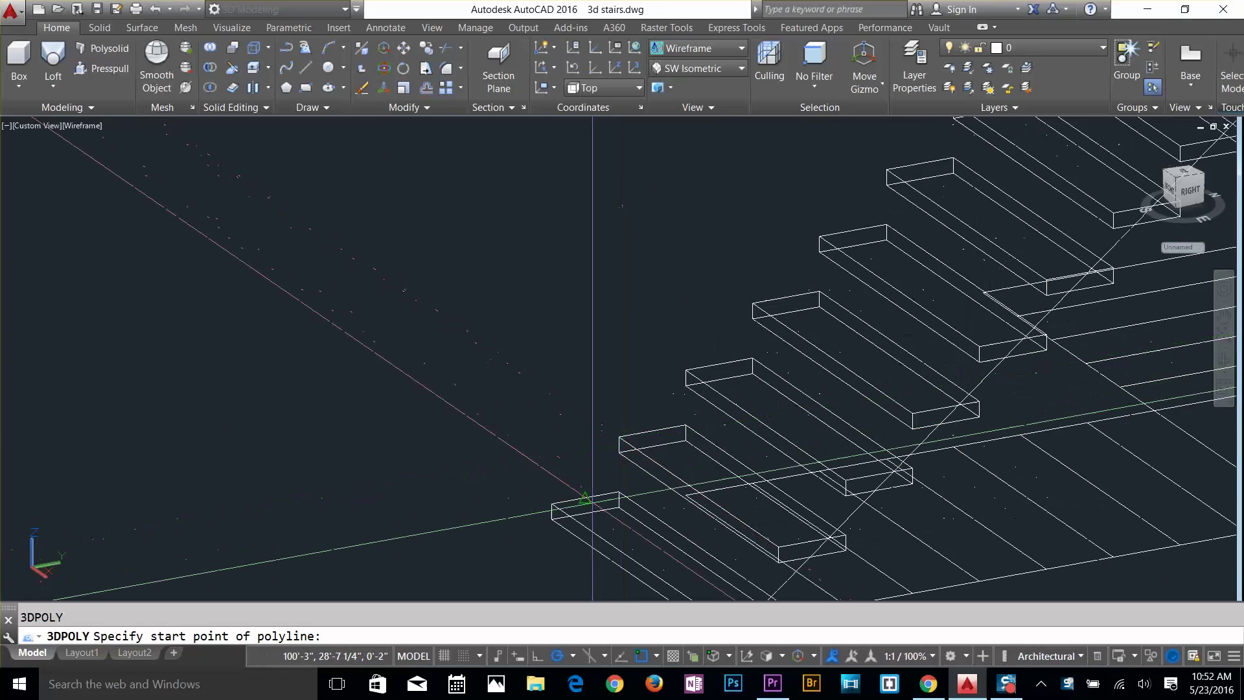
{"action": "left_click", "coordinate": [585, 511]}
{"action": "middle_click_drag", "start_coordinate": [780, 299], "coordinate": [499, 577]}
{"action": "scroll", "coordinate": [498, 577], "scroll_direction": "down", "scroll_amount": 2}
{"action": "scroll", "coordinate": [771, 329], "scroll_direction": "up", "scroll_amount": 6}
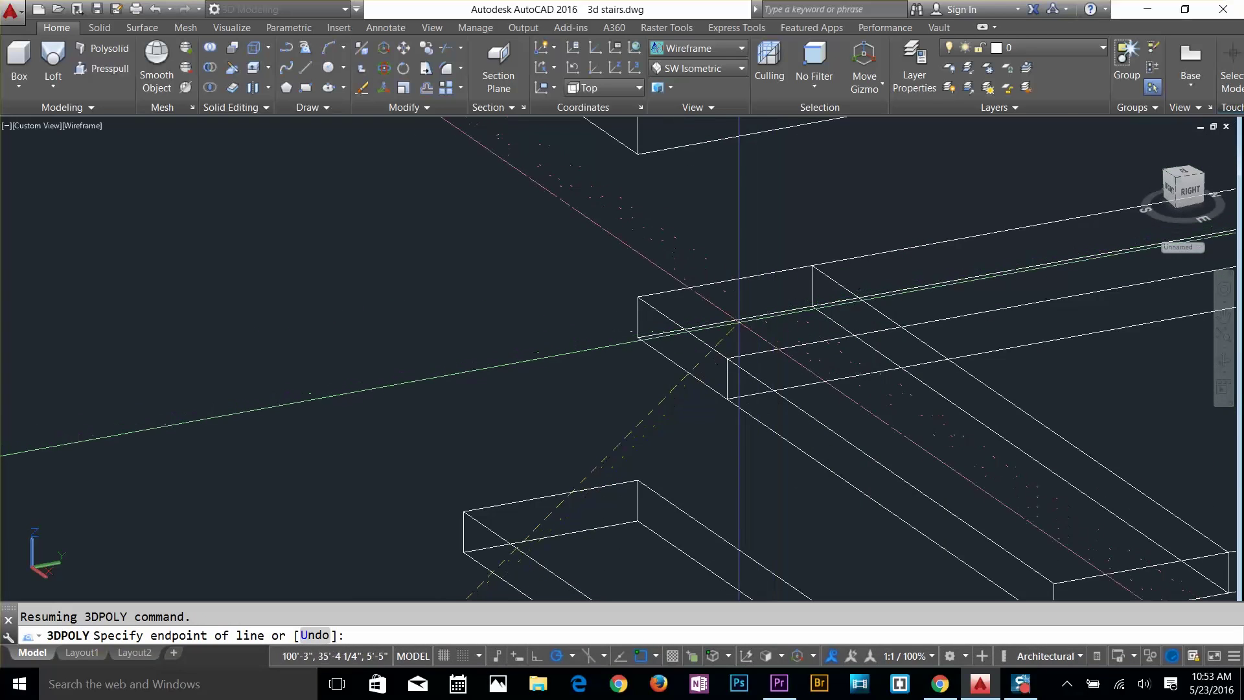
{"action": "left_click", "coordinate": [726, 322]}
{"action": "scroll", "coordinate": [729, 321], "scroll_direction": "down", "scroll_amount": 2}
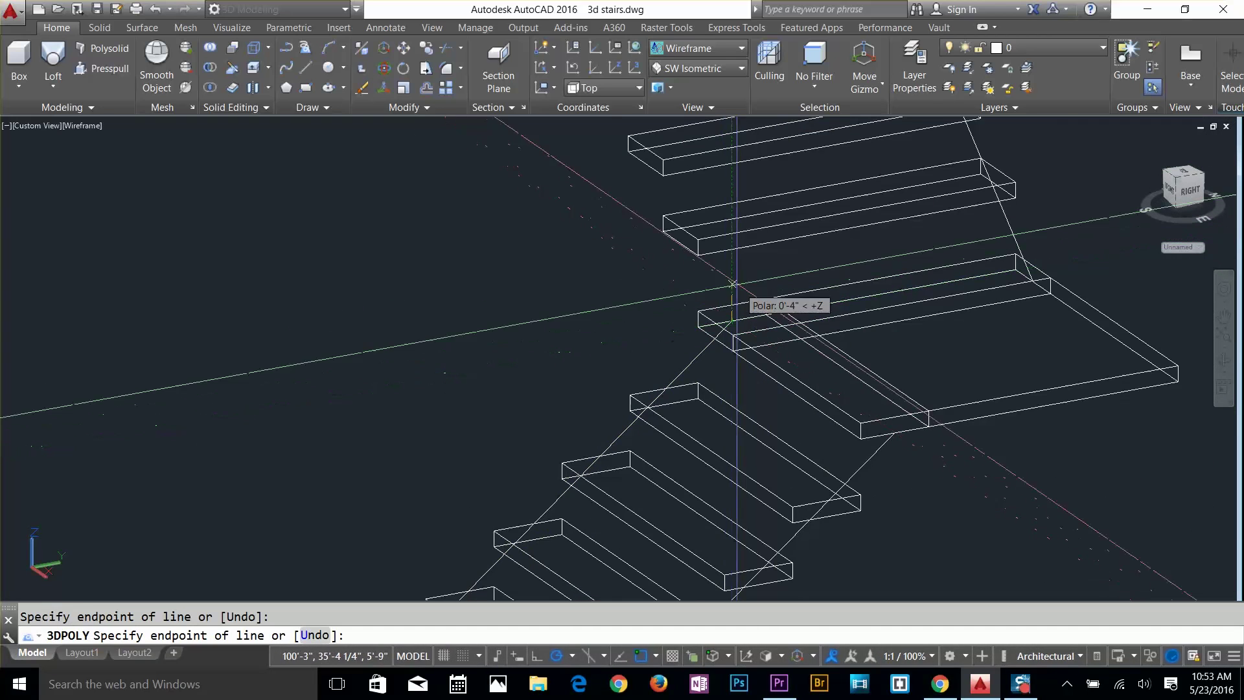
{"action": "middle_click_drag", "start_coordinate": [732, 283], "coordinate": [843, 589]}
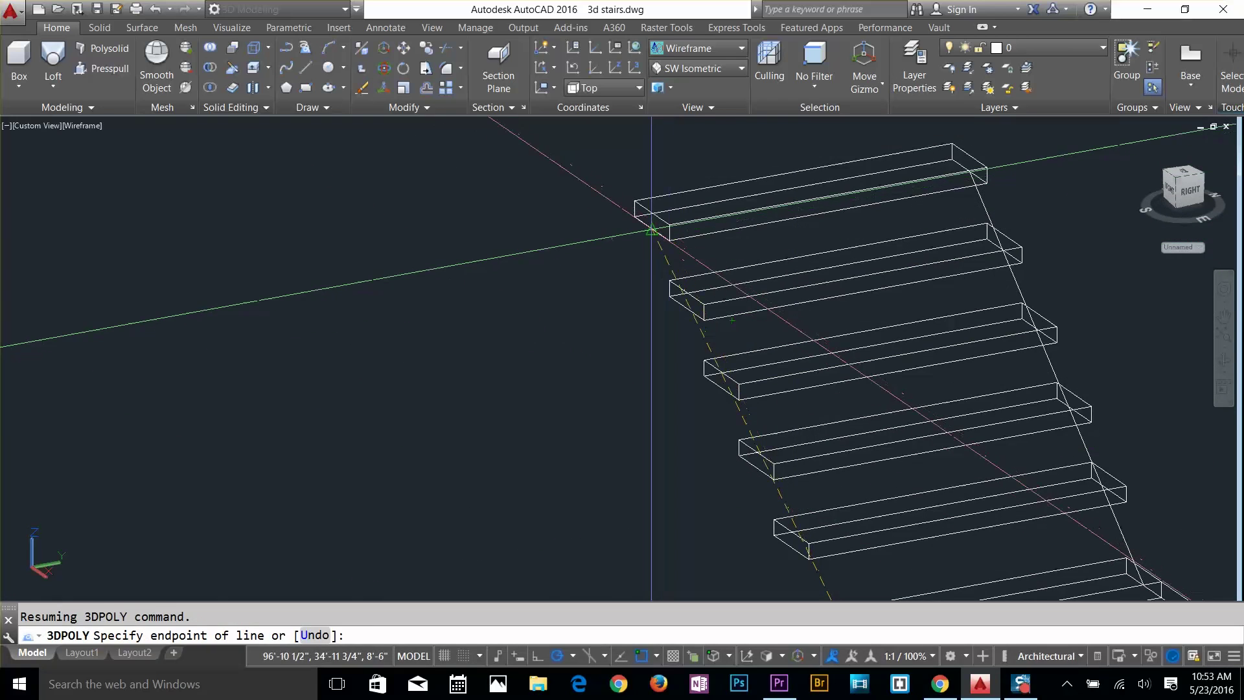
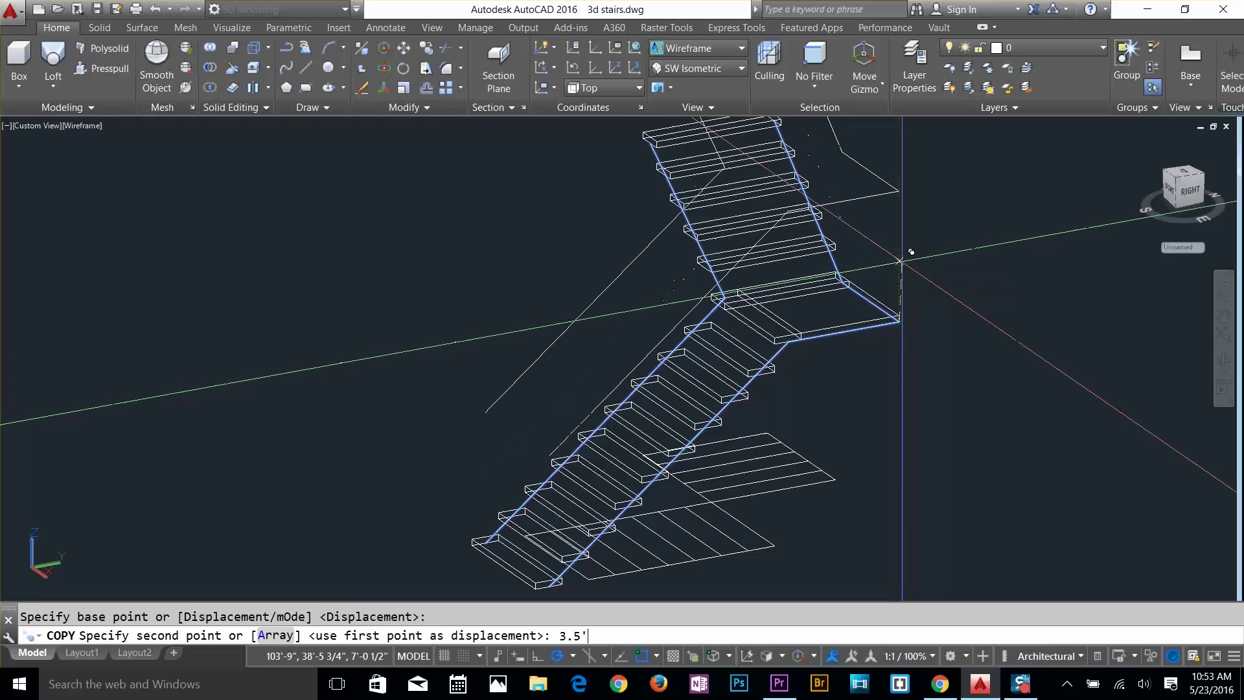
Copy both side polylines 3.5' straight up from the treads
{"action": "key", "text": "Escape"}
{"action": "key", "text": "Escape"}
Draw vertical lines from the lower ends of both handrail polylines down to the bottom tread's side-edge midpoints
{"action": "middle_click_drag", "start_coordinate": [921, 358], "coordinate": [934, 273]}
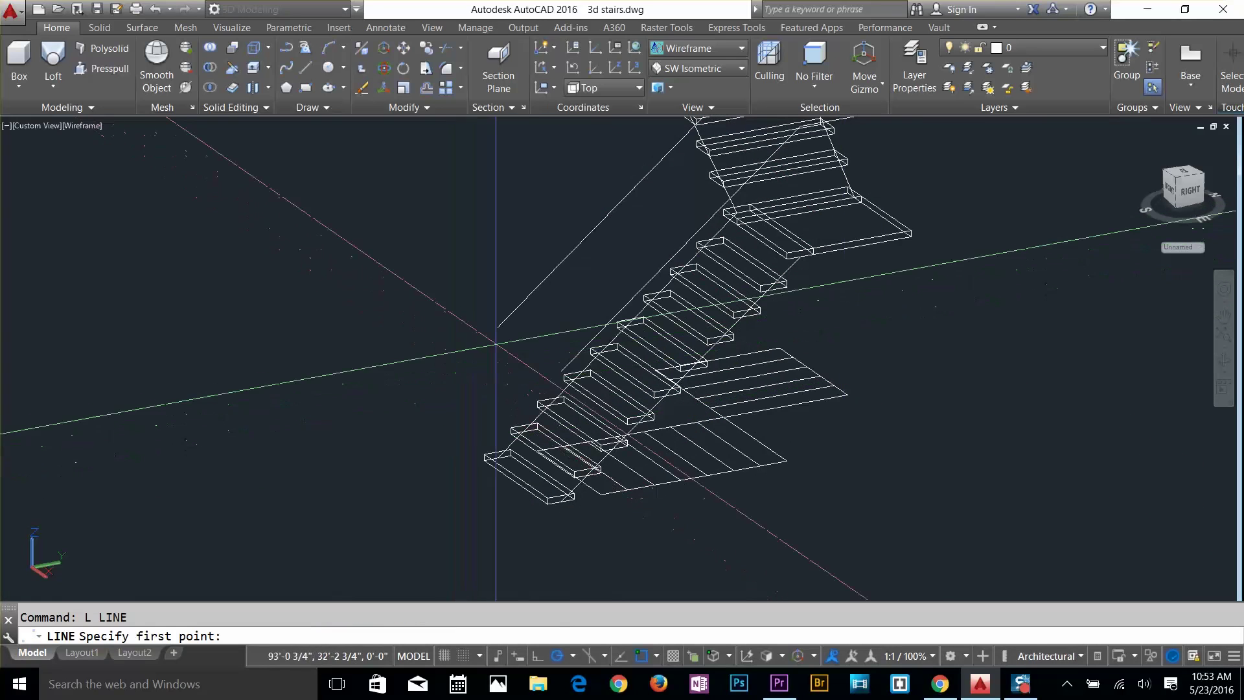
{"action": "left_click", "coordinate": [497, 328]}
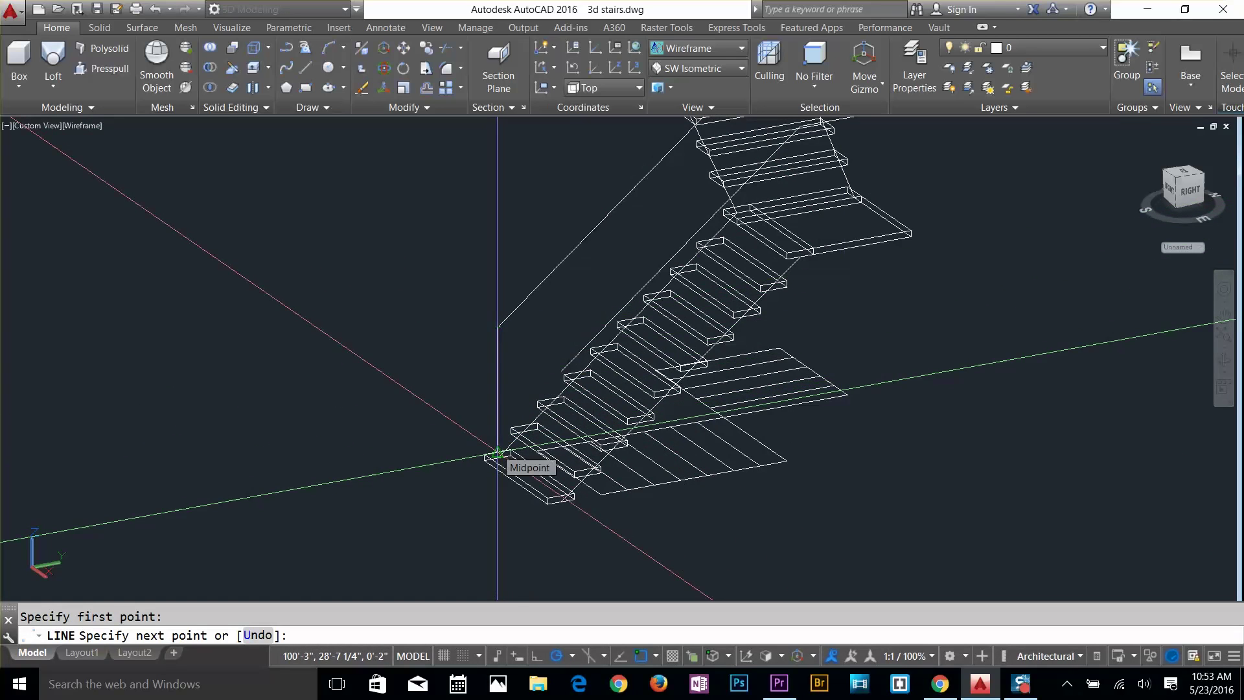
{"action": "left_click", "coordinate": [497, 454]}
{"action": "key", "text": "Return"}
{"action": "key", "text": "Return"}
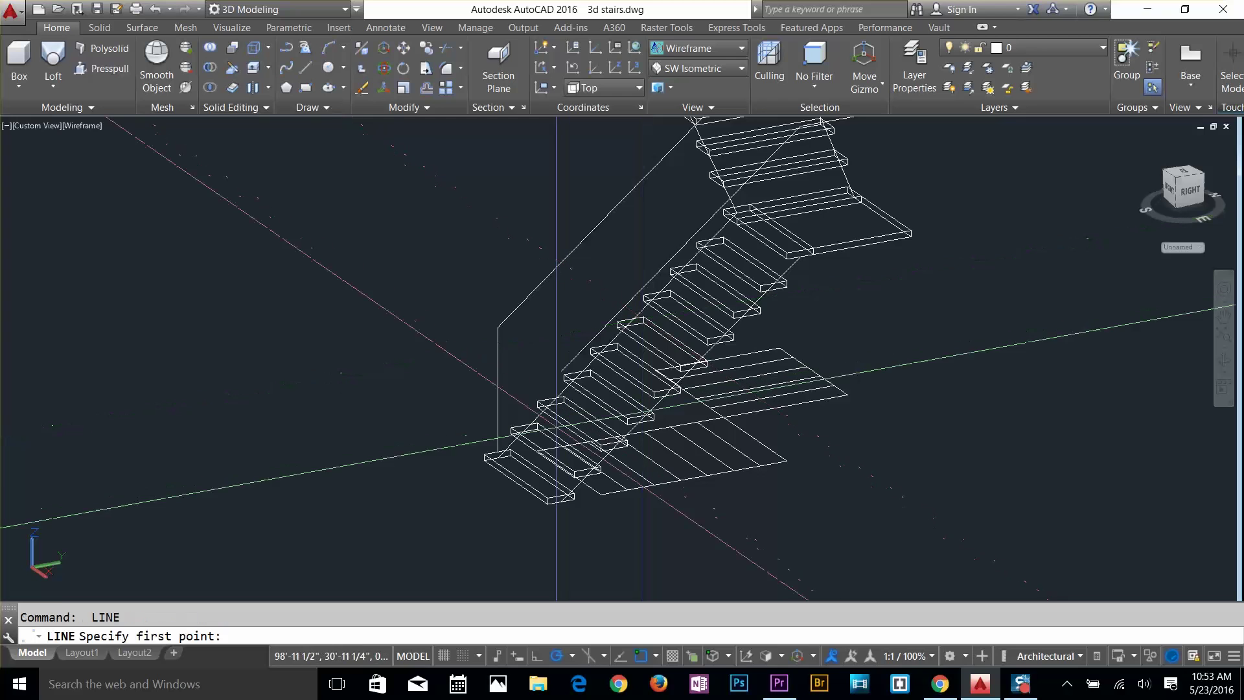
{"action": "scroll", "coordinate": [551, 387], "scroll_direction": "up", "scroll_amount": 2}
{"action": "left_click", "coordinate": [564, 364]}
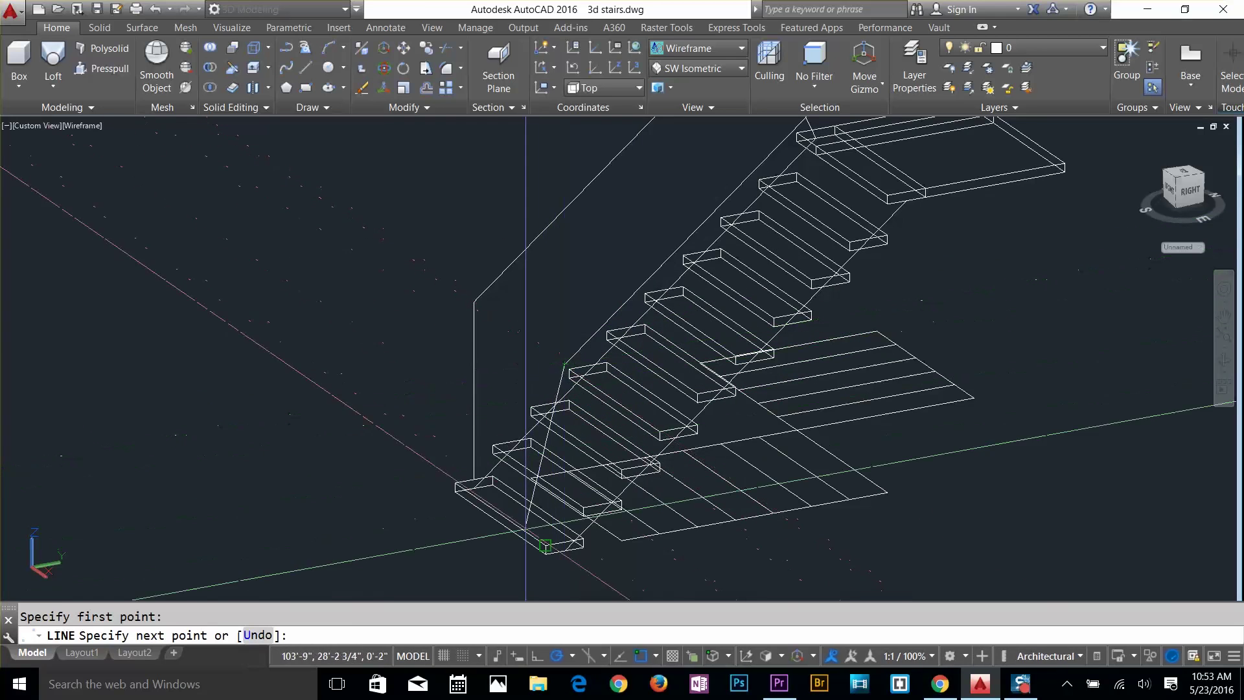
{"action": "left_click", "coordinate": [565, 535]}
{"action": "key", "text": "Return"}
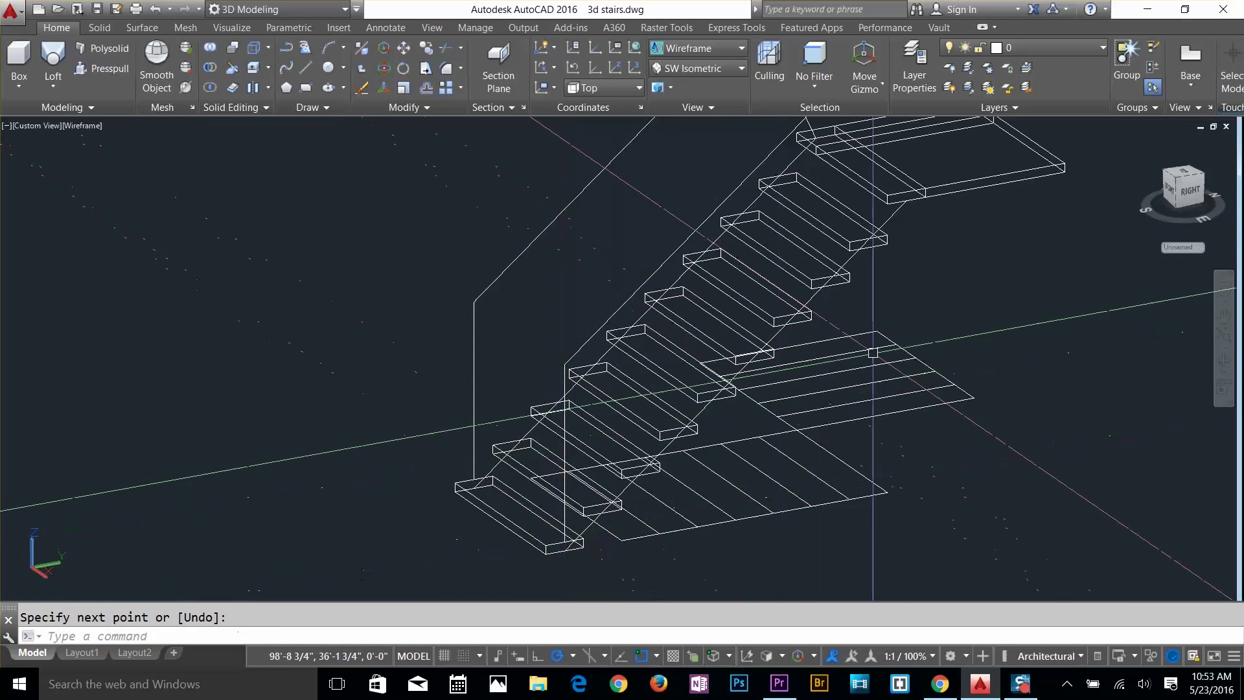
Draw a vertical line from the outer handrail's first bend at the landing straight down to the landing's edge
{"action": "middle_click_drag", "start_coordinate": [873, 353], "coordinate": [665, 649]}
{"action": "middle_click_drag", "start_coordinate": [748, 256], "coordinate": [686, 311]}
{"action": "key", "text": "Return"}
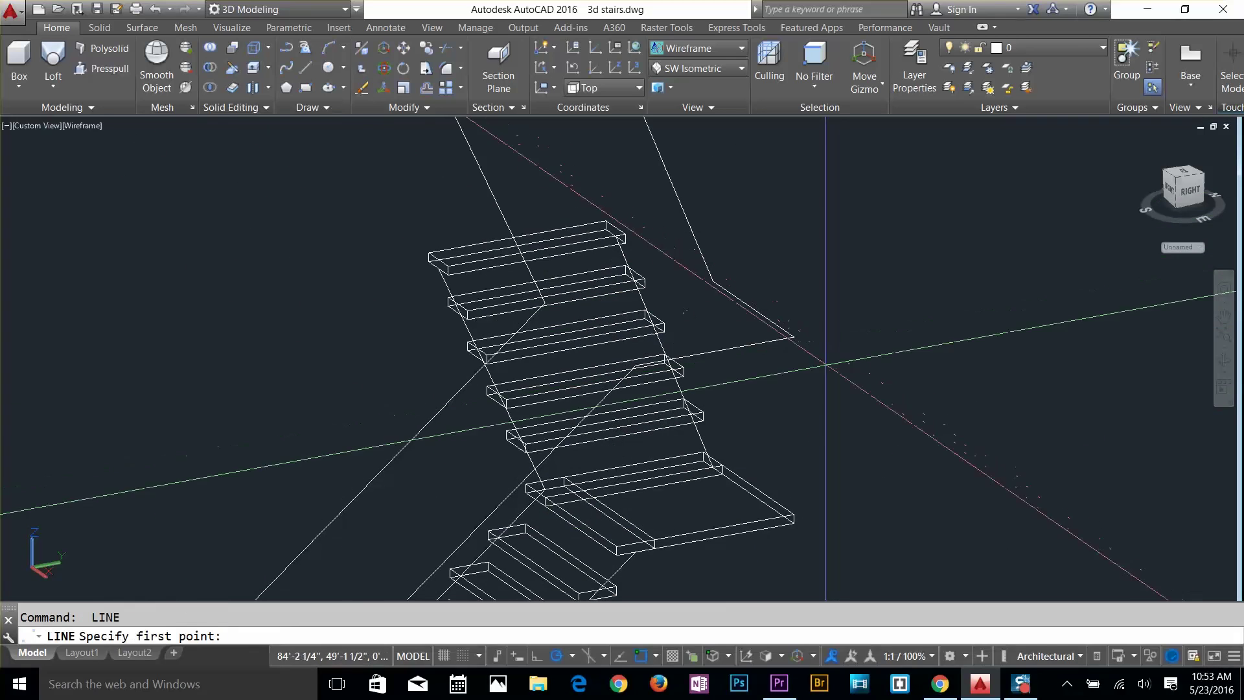
{"action": "left_click", "coordinate": [782, 337]}
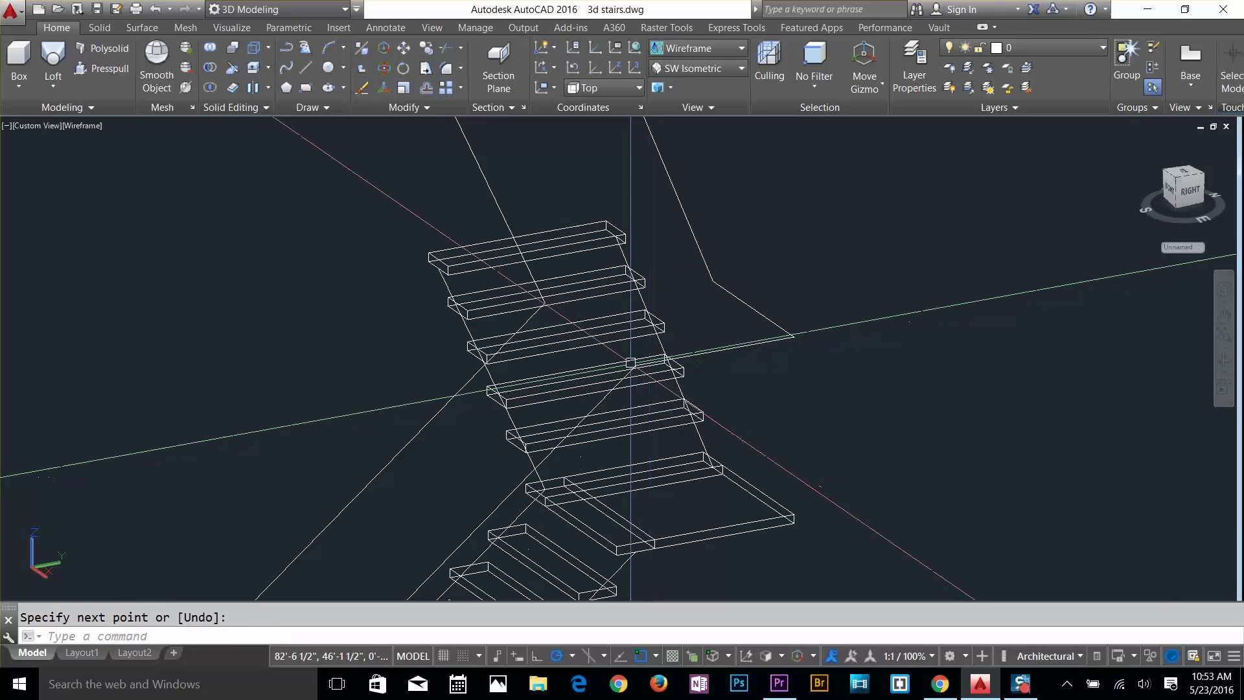
{"action": "left_click", "coordinate": [636, 367]}
{"action": "key", "text": "Return"}
{"action": "key", "text": "Return"}
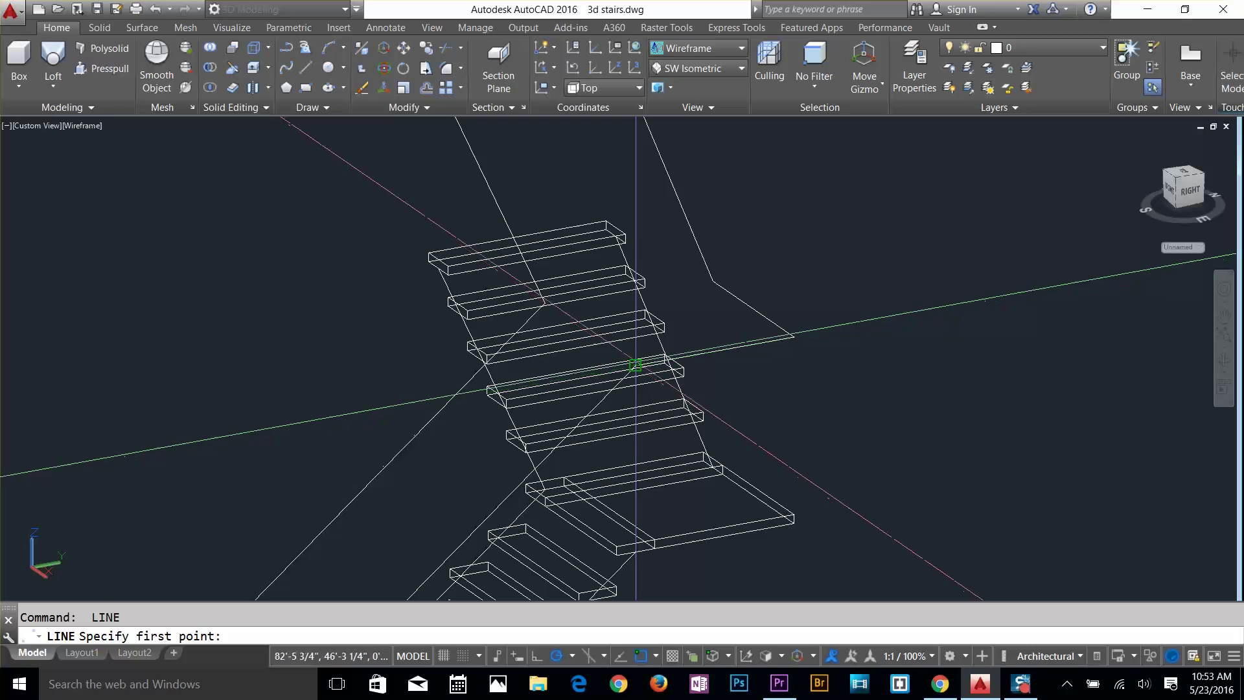
{"action": "left_click", "coordinate": [636, 366]}
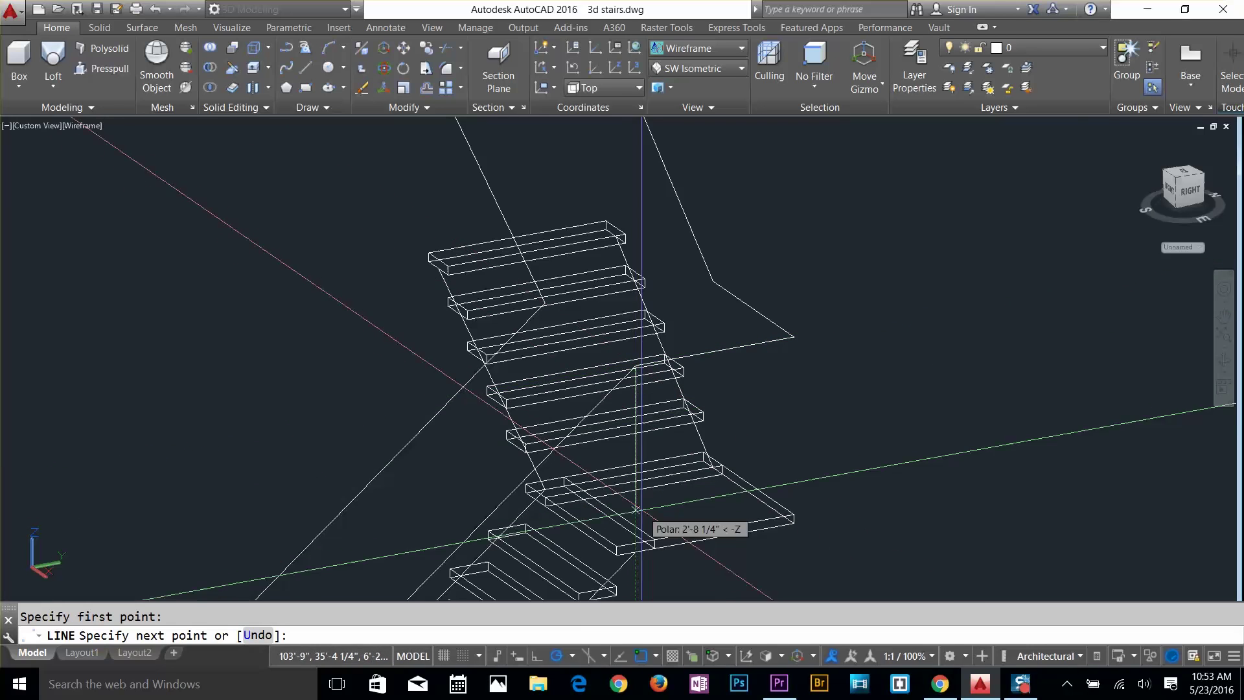
{"action": "left_click", "coordinate": [635, 544]}
{"action": "key", "text": "Return"}
Draw a vertical line from the outer handrail's corner down to the landing's outer corner
{"action": "key", "text": "Return"}
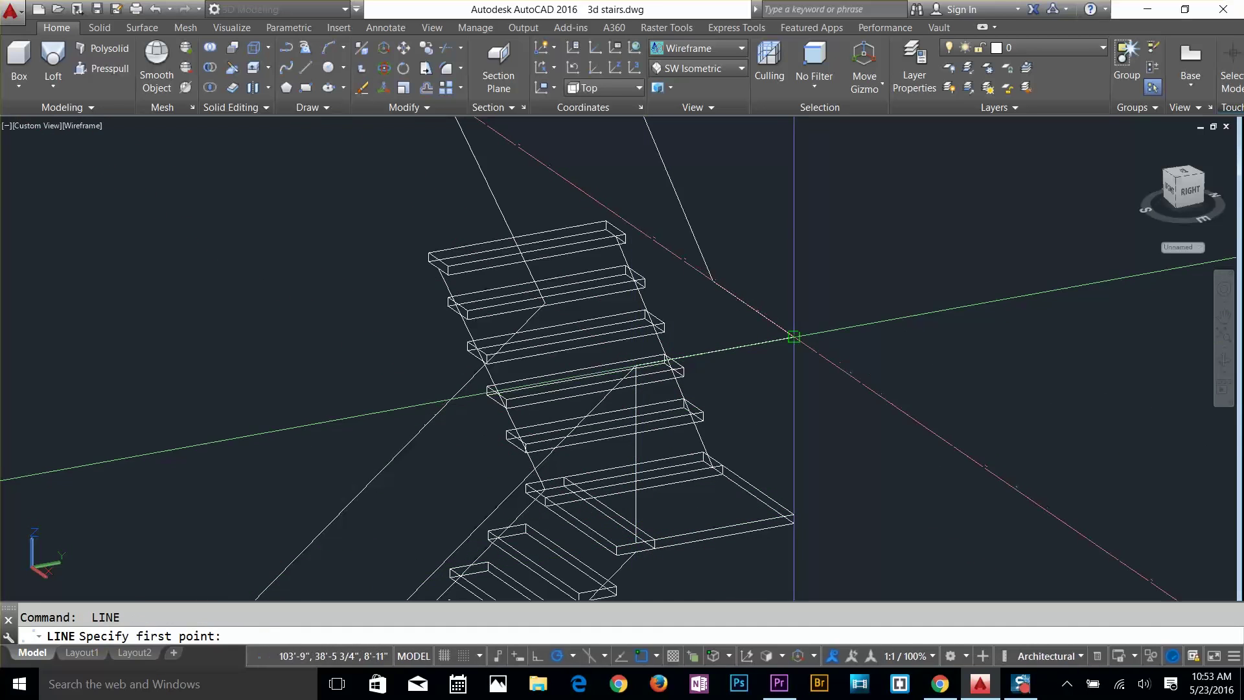
{"action": "left_click", "coordinate": [792, 336]}
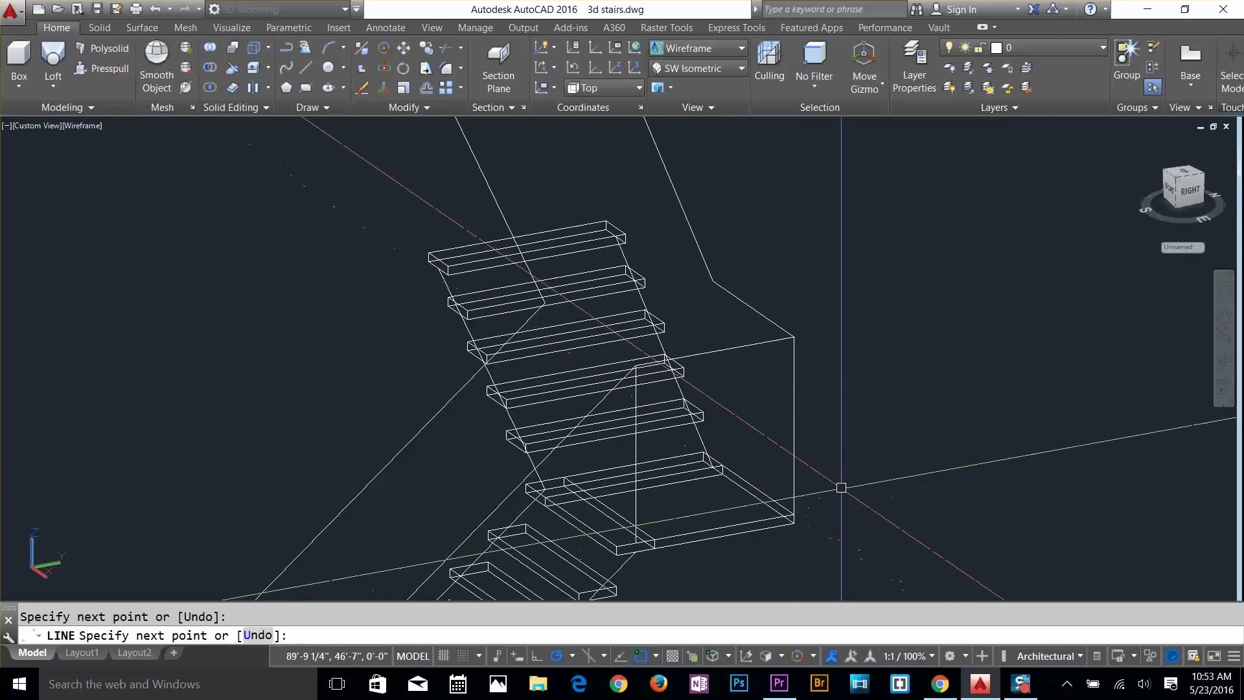
{"action": "key", "text": "Return"}
Draw a vertical line from the outer handrail's top end down to the top tread's outer edge midpoint
{"action": "key", "text": "Return"}
{"action": "middle_click_drag", "start_coordinate": [717, 311], "coordinate": [789, 424]}
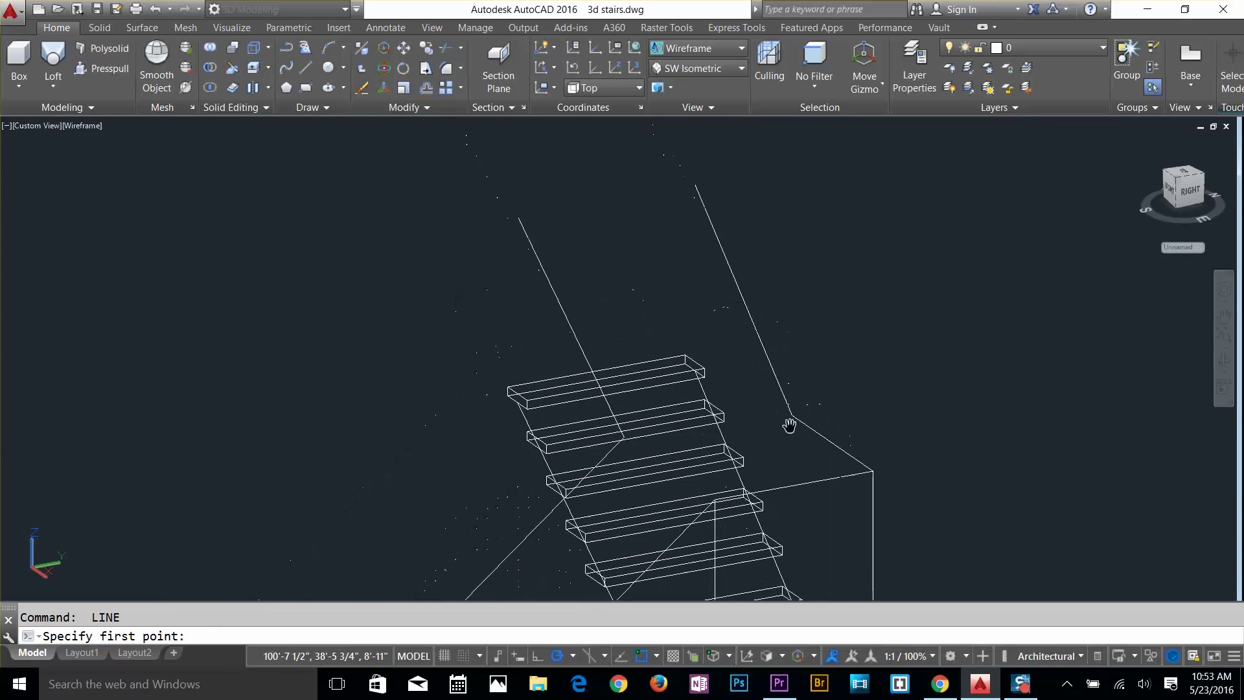
{"action": "left_click", "coordinate": [694, 185]}
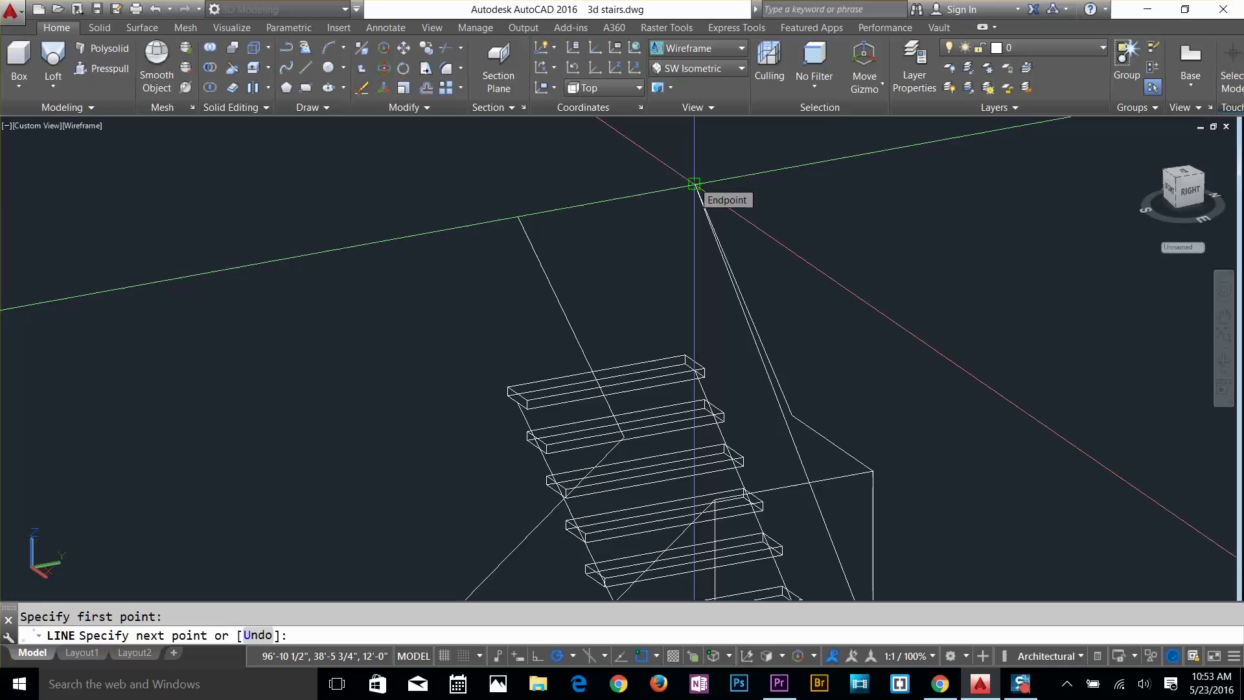
{"action": "left_click", "coordinate": [694, 184]}
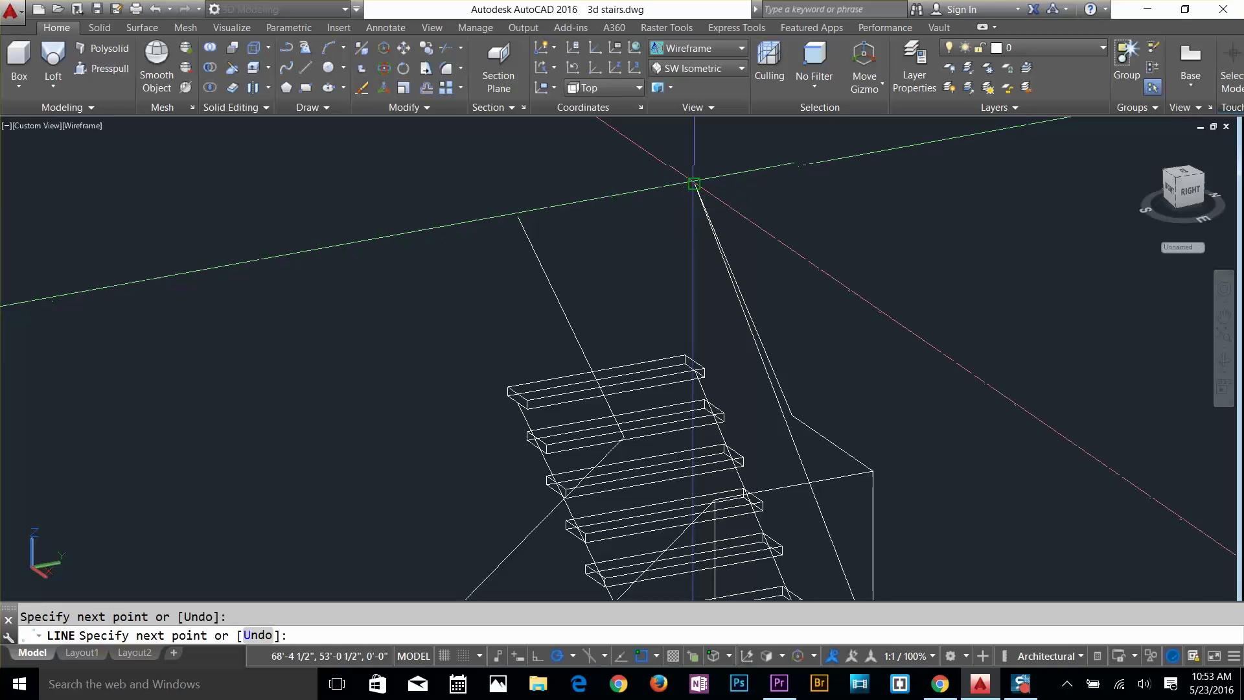
{"action": "left_click", "coordinate": [693, 360]}
{"action": "key", "text": "Escape"}
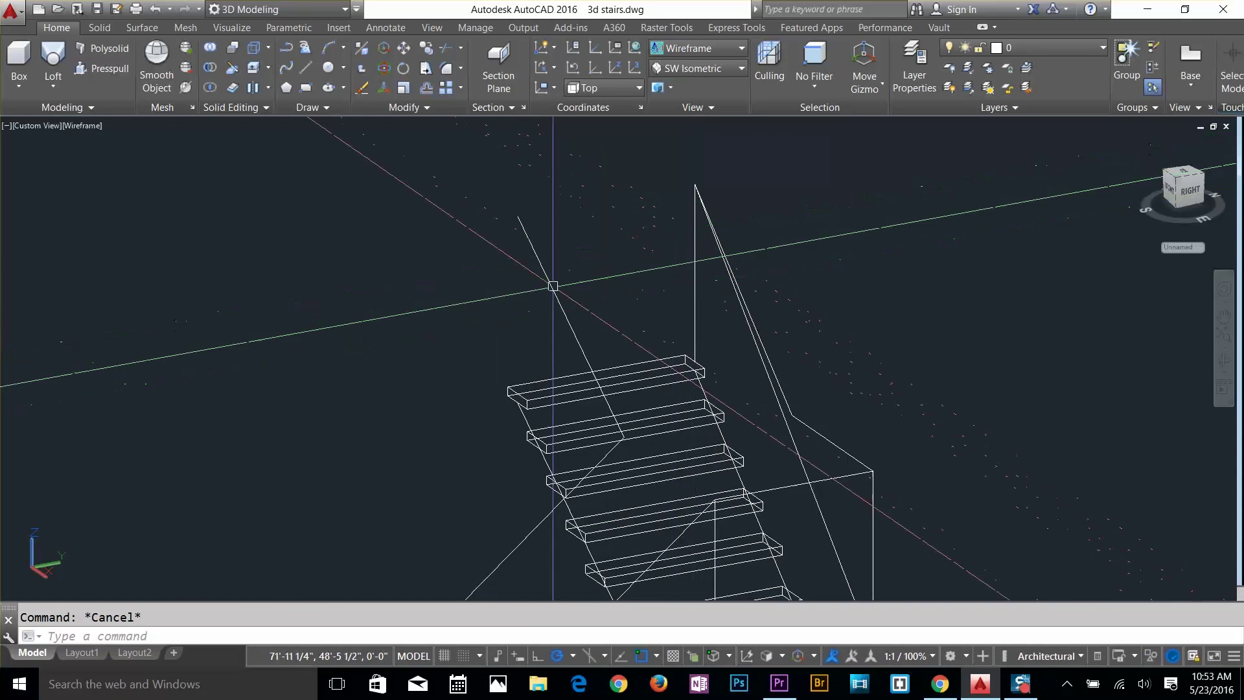
Draw a vertical line from the inner handrail's top end down to the top tread's inner edge midpoint
{"action": "key", "text": "Return"}
{"action": "left_click", "coordinate": [517, 214]}
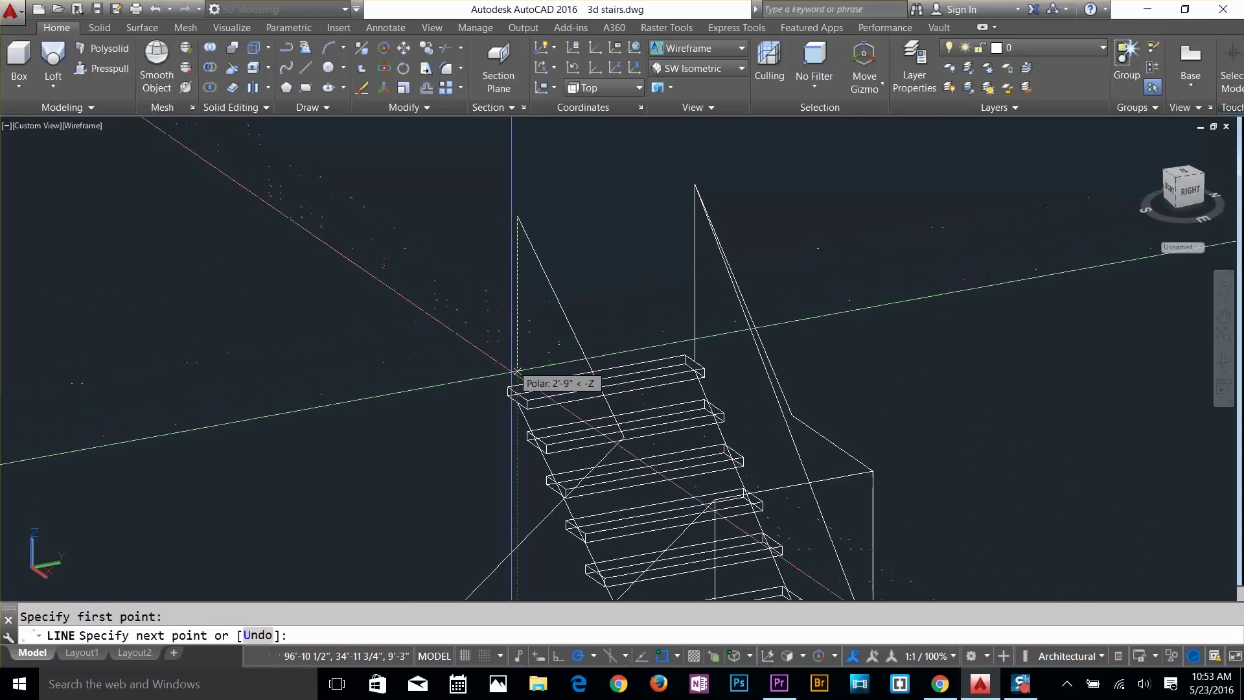
{"action": "left_click", "coordinate": [517, 393]}
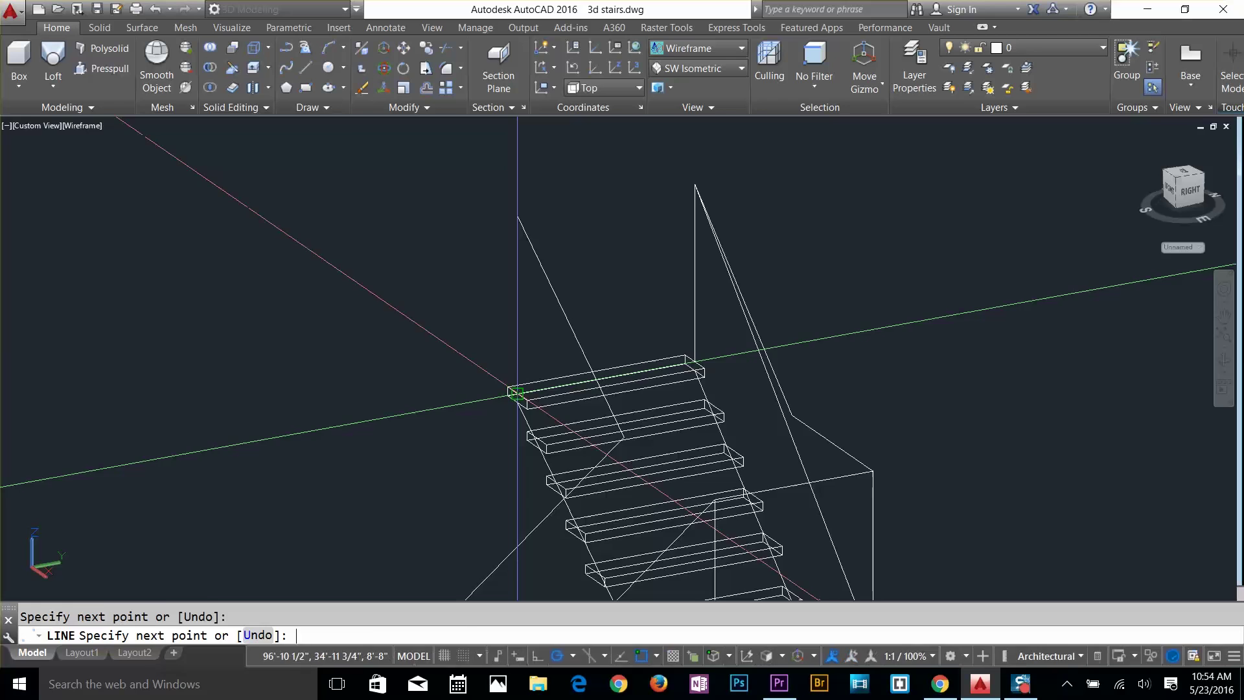
{"action": "key", "text": "Return"}
Draw a vertical line from the inner handrail's bend down to the landing's upper edge, snapping perpendicular to it
{"action": "middle_click_drag", "start_coordinate": [662, 578], "coordinate": [981, 382]}
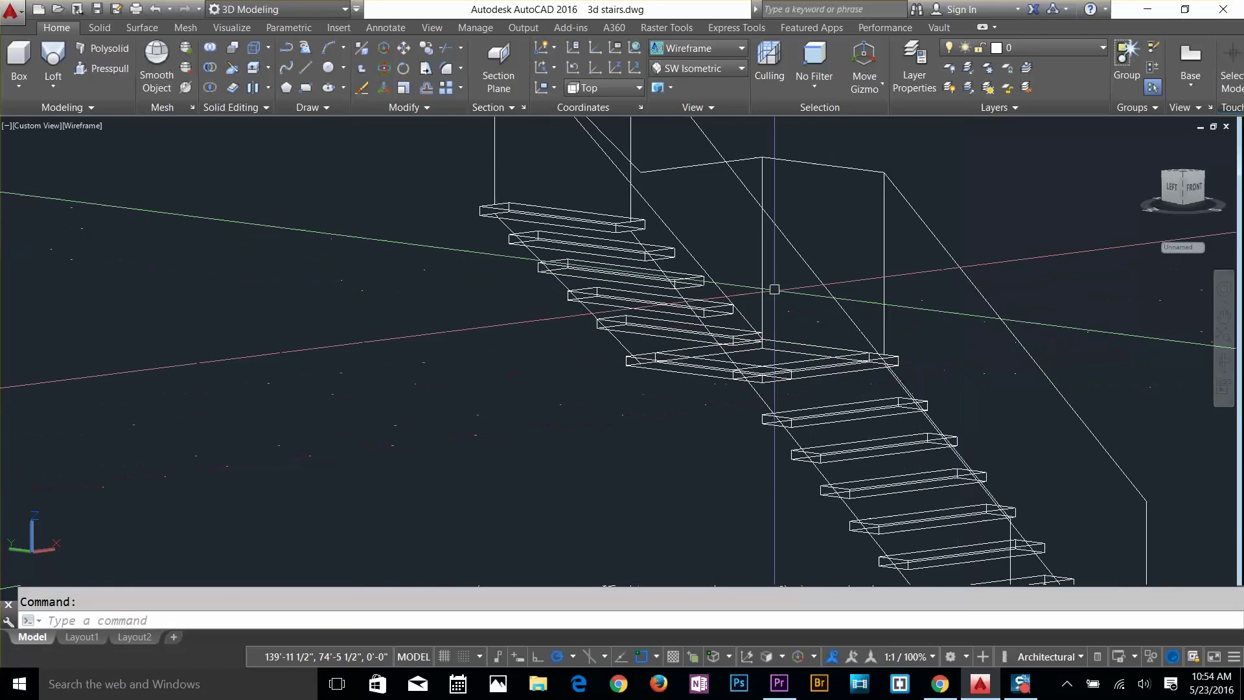
{"action": "middle_click_drag", "start_coordinate": [769, 285], "coordinate": [600, 406], "text": "shift"}
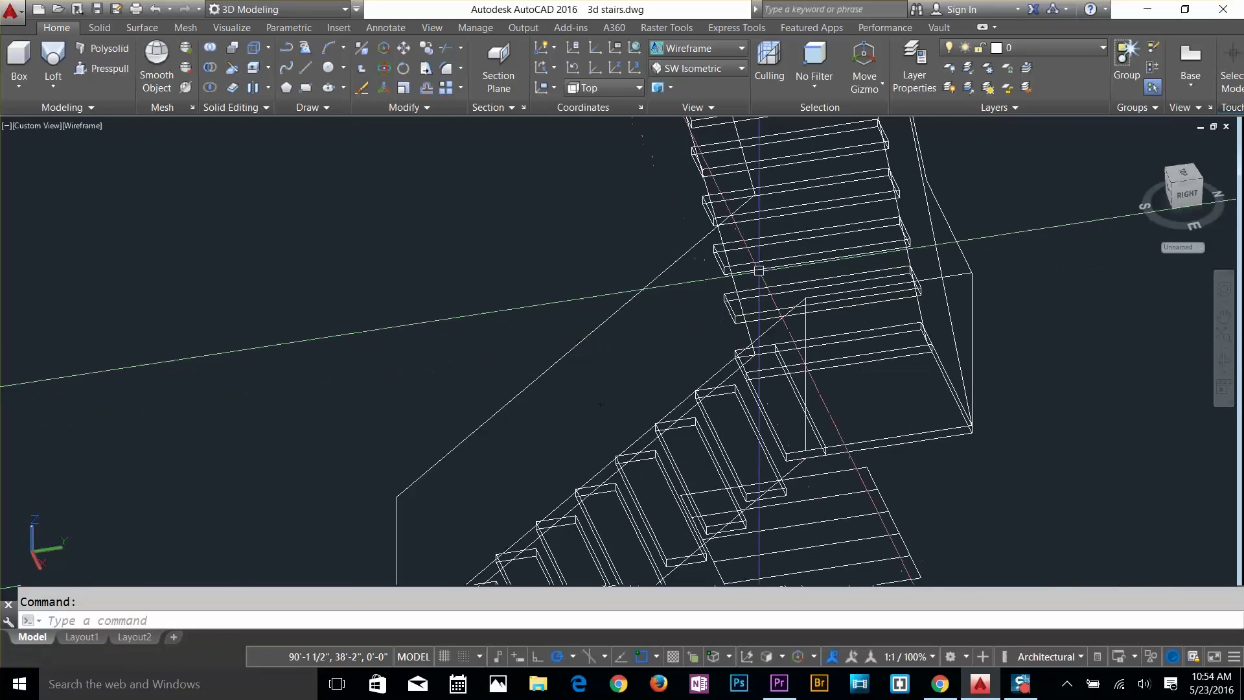
{"action": "type", "text": "l"}
{"action": "key", "text": "Return"}
{"action": "left_click", "coordinate": [754, 193]}
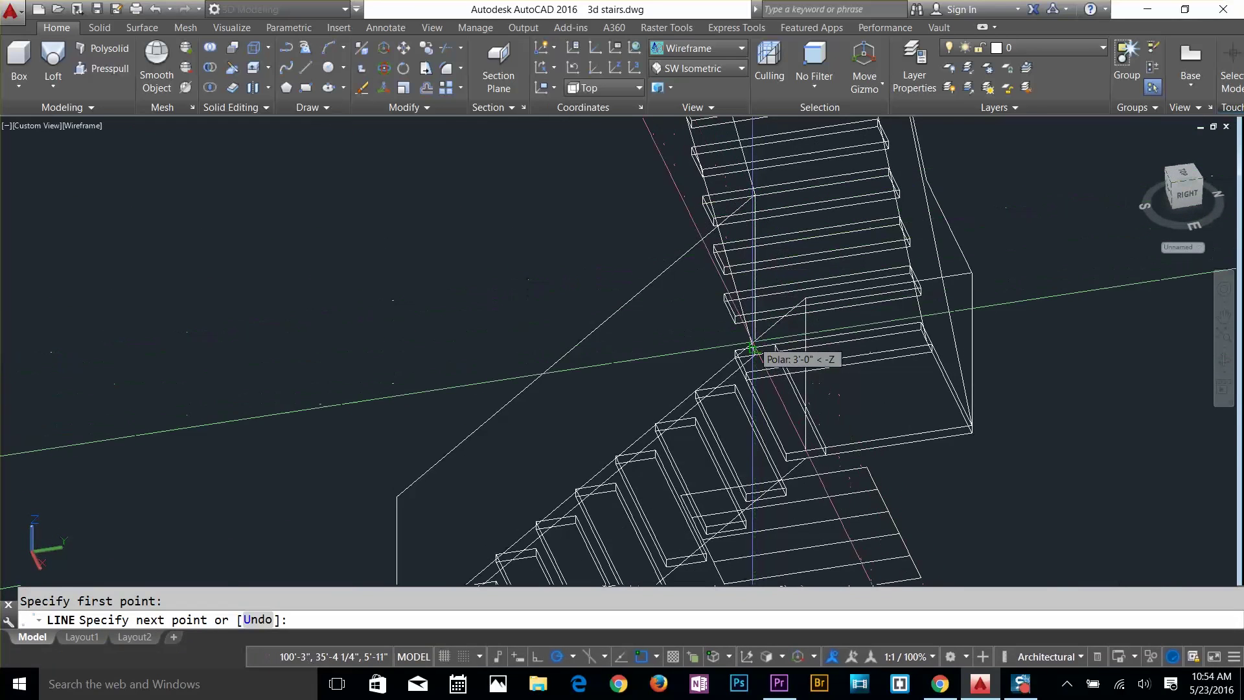
{"action": "scroll", "coordinate": [752, 348], "scroll_direction": "up", "scroll_amount": 4}
{"action": "mouse_move", "coordinate": [752, 347]}
{"action": "middle_mouse_down", "text": "shift"}
{"action": "mouse_move", "coordinate": [789, 350]}
{"action": "mouse_move", "coordinate": [733, 336]}
{"action": "middle_mouse_up", "text": "shift"}
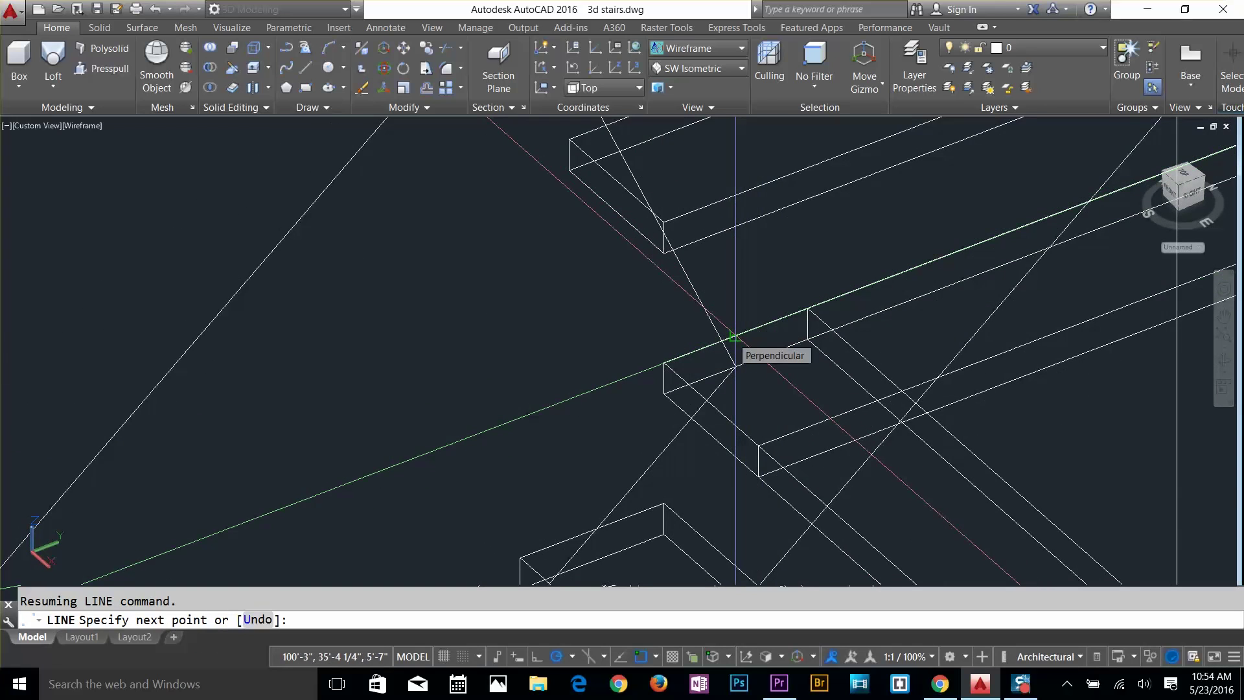
{"action": "left_click", "coordinate": [735, 337]}
{"action": "key", "text": "Return"}
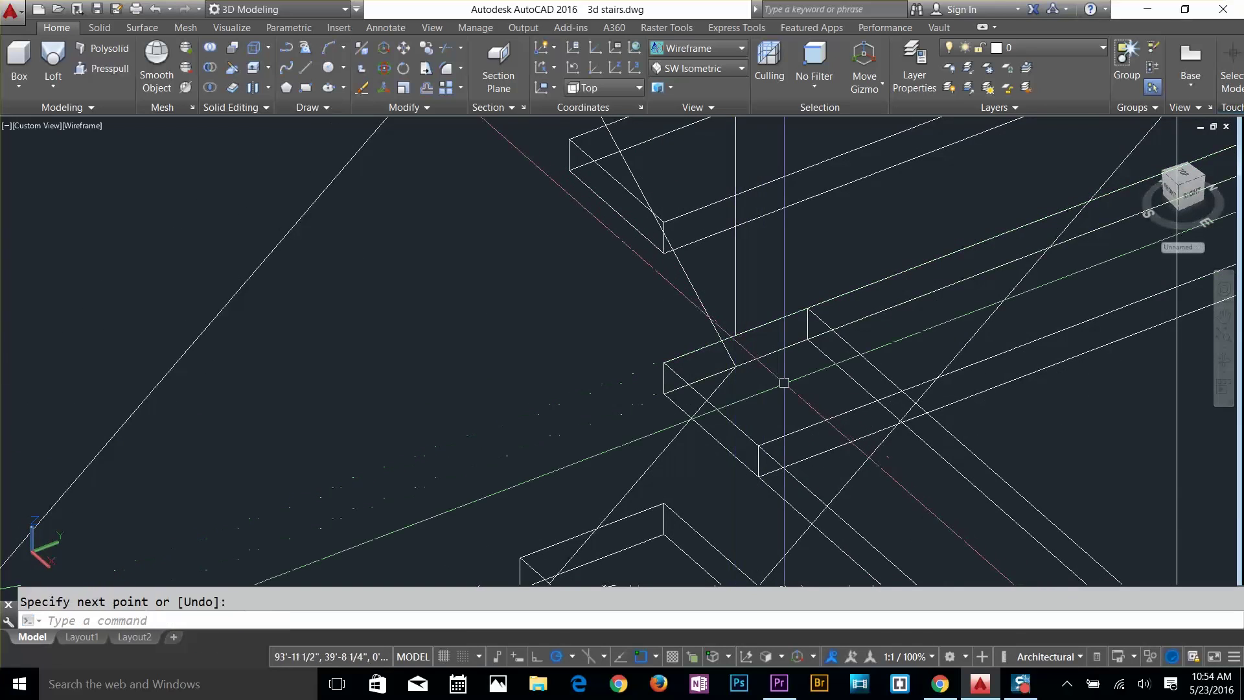
Delete the stray diagonal line running from the outer handrail's top end to the landing's outer corner
{"action": "scroll", "coordinate": [783, 382], "scroll_direction": "down", "scroll_amount": 5}
{"action": "key", "text": "Escape"}
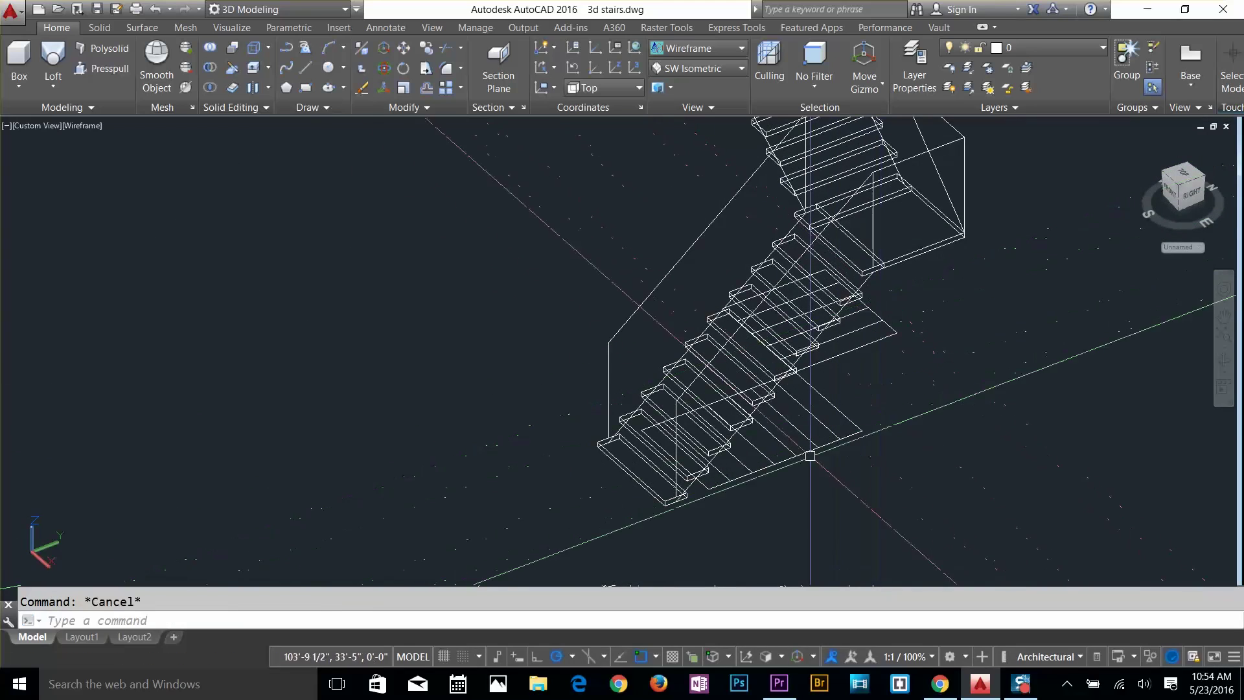
{"action": "middle_click_drag", "start_coordinate": [907, 363], "coordinate": [849, 331], "text": "shift"}
{"action": "middle_click_drag", "start_coordinate": [886, 231], "coordinate": [866, 317]}
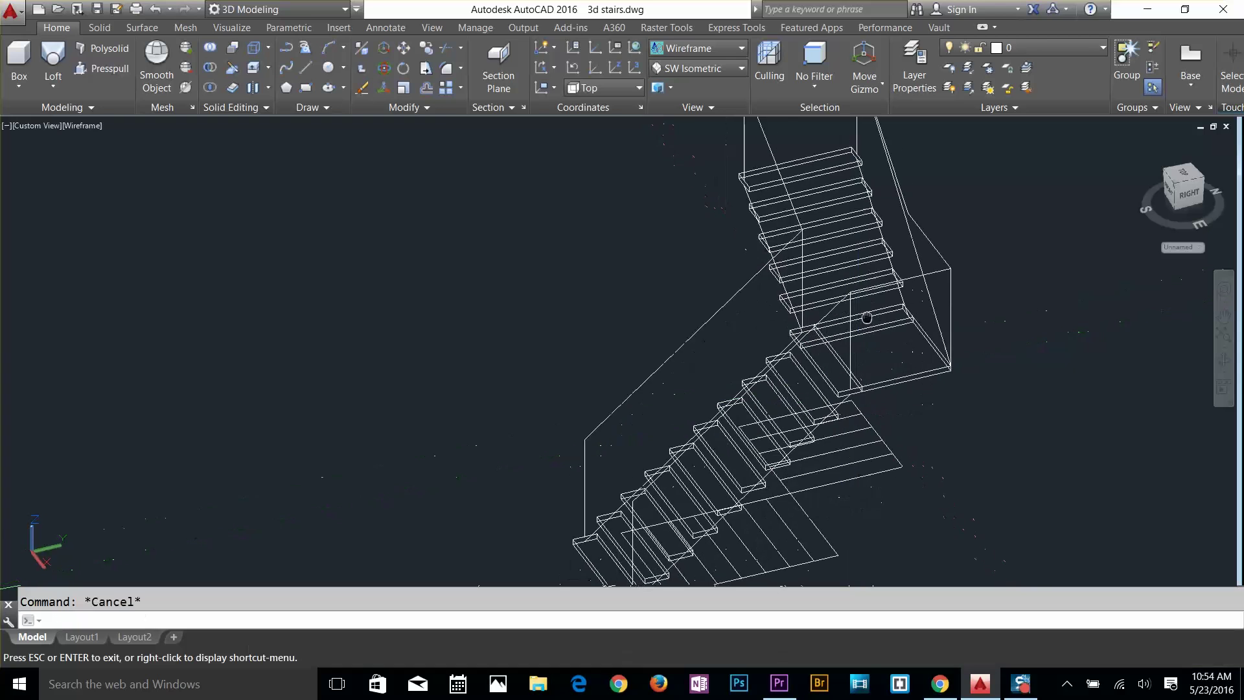
{"action": "middle_click_drag", "start_coordinate": [913, 228], "coordinate": [939, 319]}
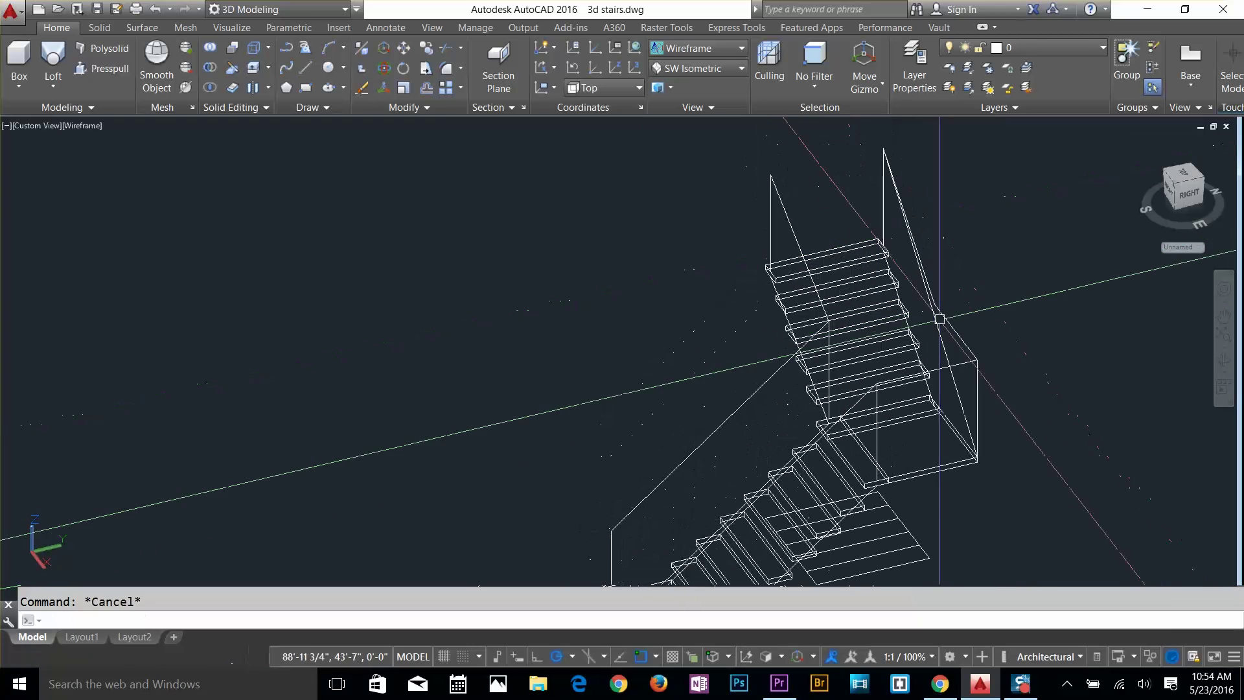
{"action": "left_click", "coordinate": [937, 320]}
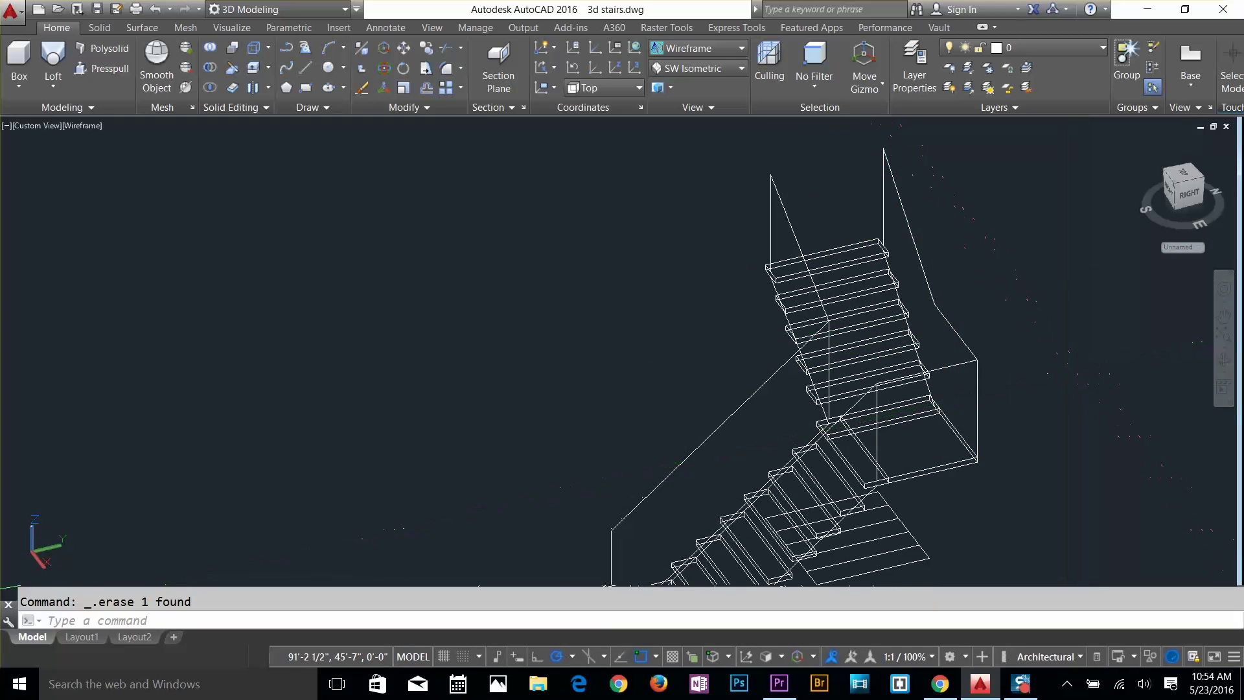
{"action": "key", "text": "Escape"}
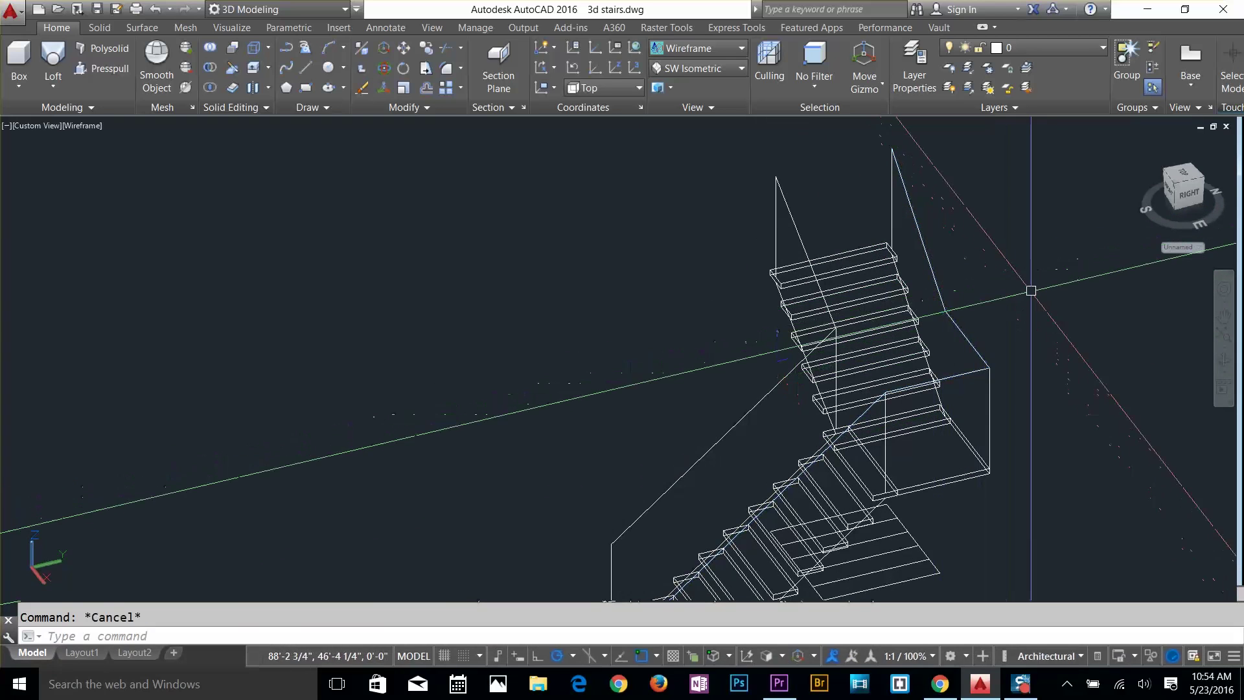
Join the outer handrail polyline with its vertical end lines at the top and bottom treads
{"action": "middle_click_drag", "start_coordinate": [1029, 289], "coordinate": [1044, 236]}
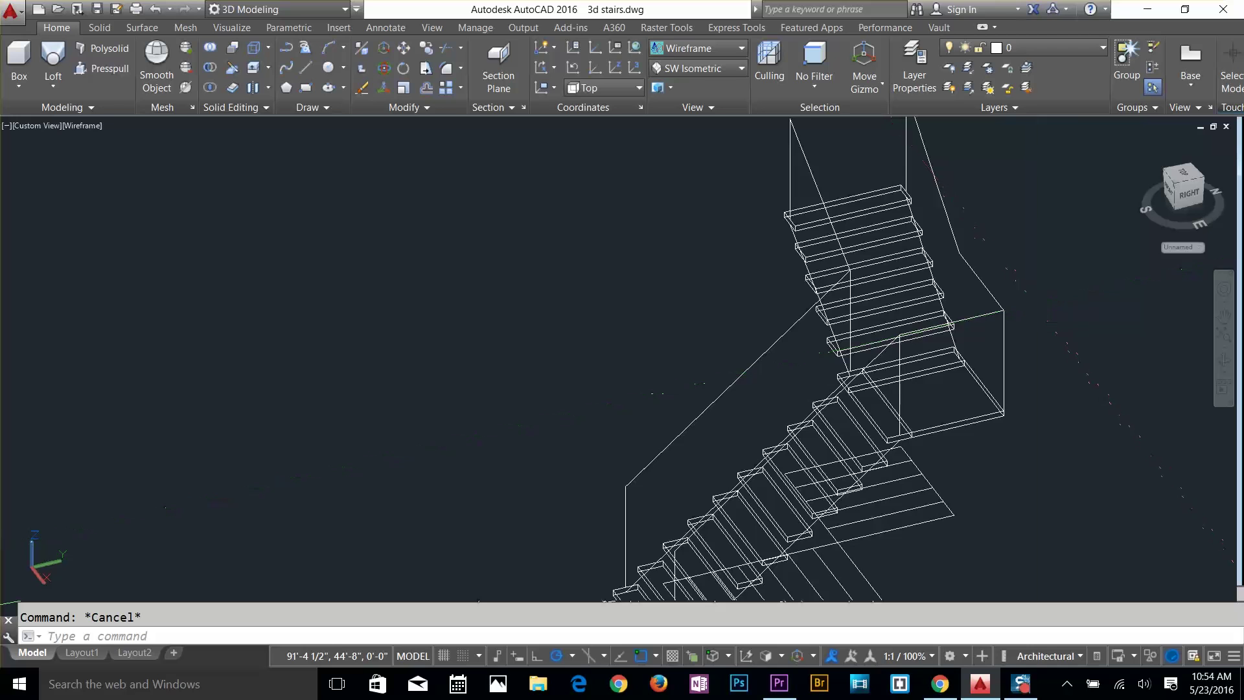
{"action": "left_click", "coordinate": [945, 220]}
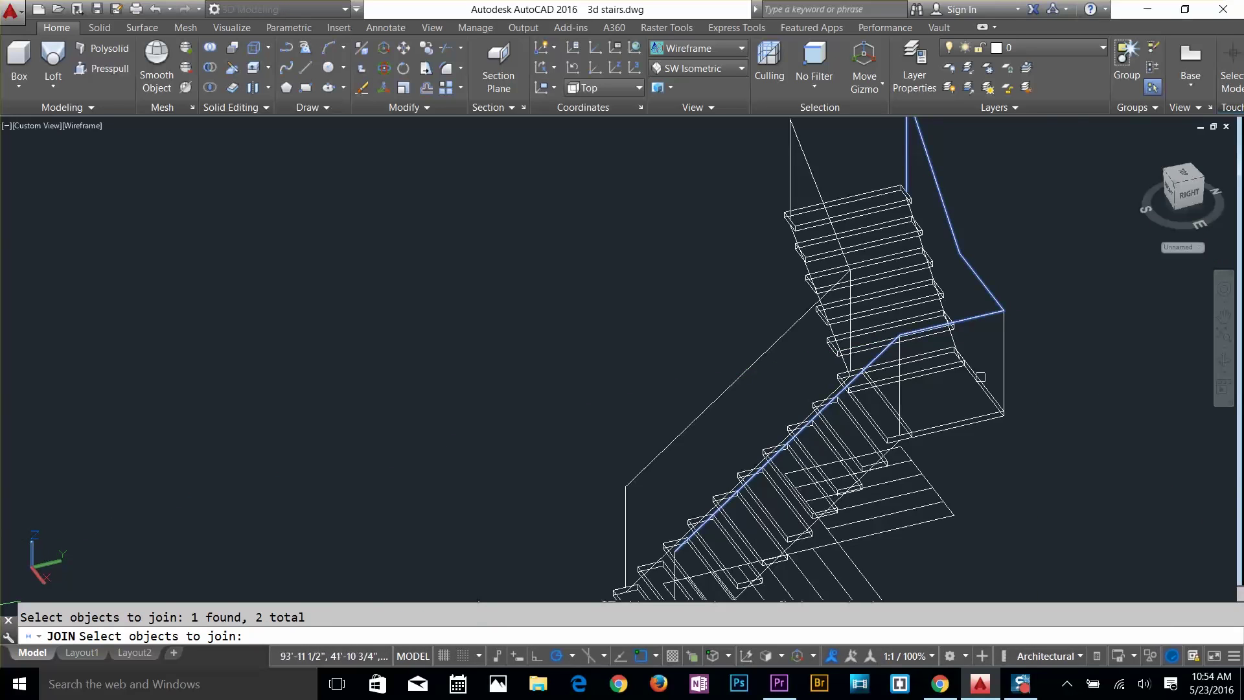
{"action": "middle_click_drag", "start_coordinate": [977, 418], "coordinate": [1111, 246]}
{"action": "scroll", "coordinate": [817, 425], "scroll_direction": "up", "scroll_amount": 3}
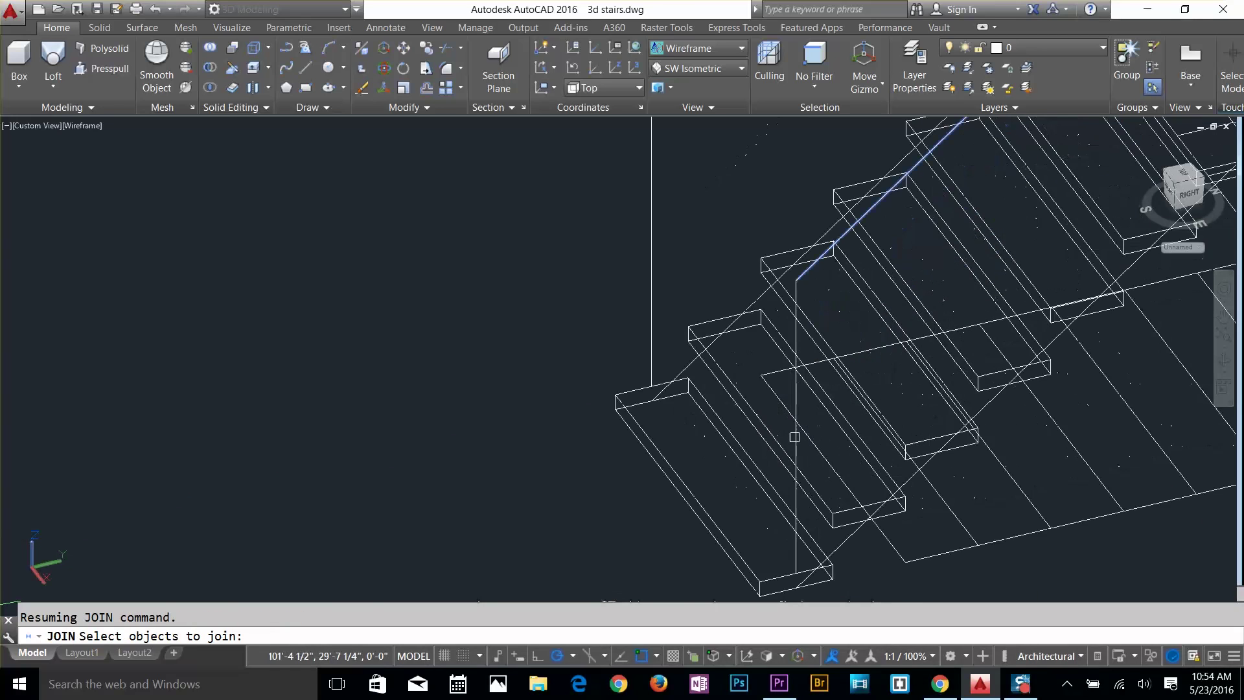
{"action": "key", "text": "Return"}
{"action": "left_click", "coordinate": [796, 452]}
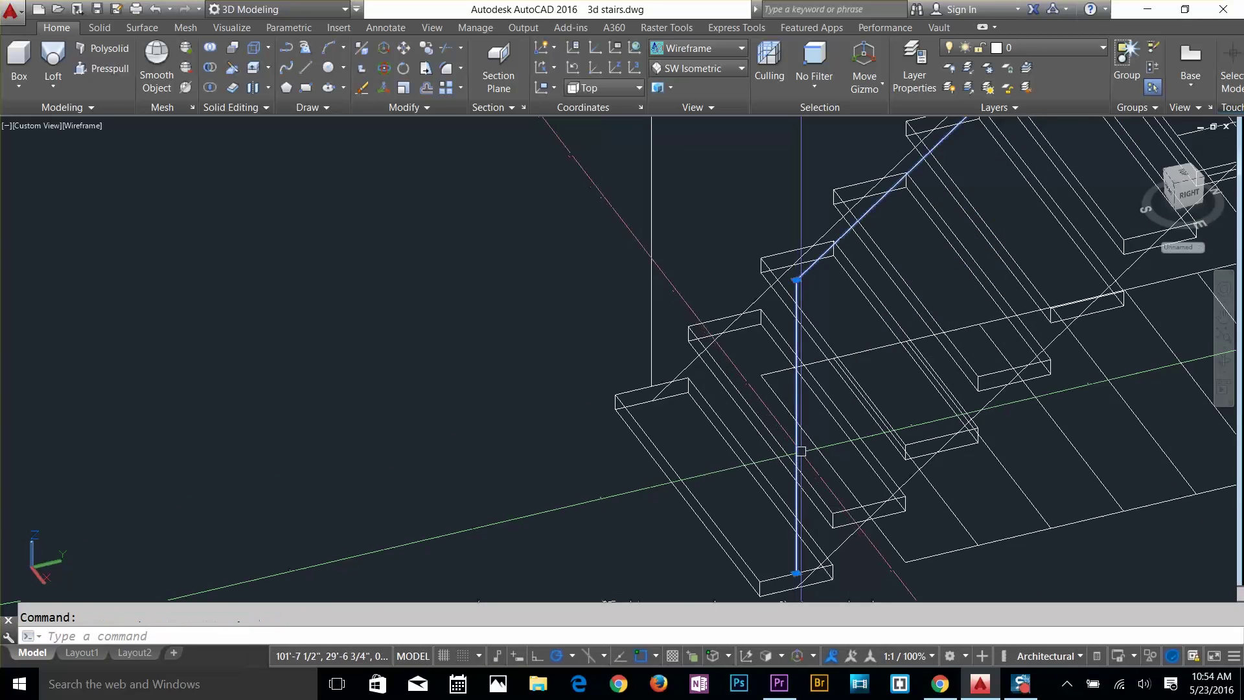
{"action": "scroll", "coordinate": [802, 453], "scroll_direction": "down", "scroll_amount": 4}
{"action": "middle_click_drag", "start_coordinate": [1052, 372], "coordinate": [952, 586]}
{"action": "scroll", "coordinate": [952, 586], "scroll_direction": "down", "scroll_amount": 2}
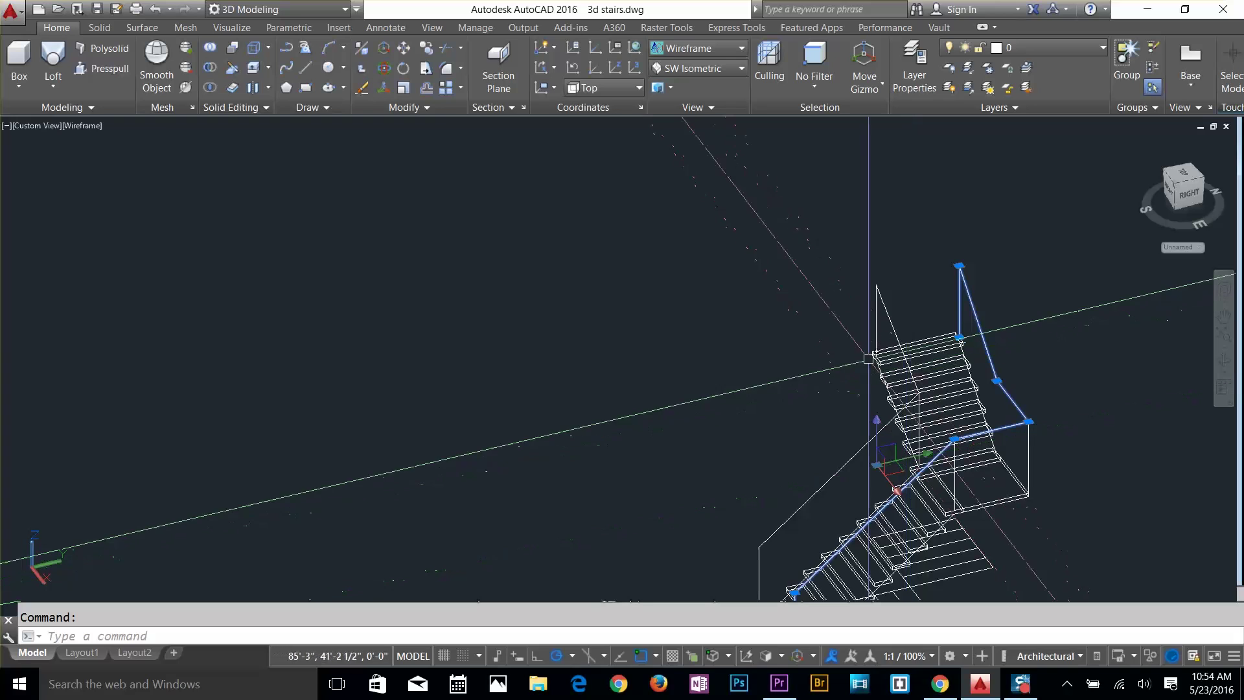
{"action": "middle_click_drag", "start_coordinate": [870, 357], "coordinate": [921, 238]}
{"action": "key", "text": "Escape"}
Join the inner handrail polyline with its vertical end lines at the top and bottom treads
{"action": "key", "text": "Return"}
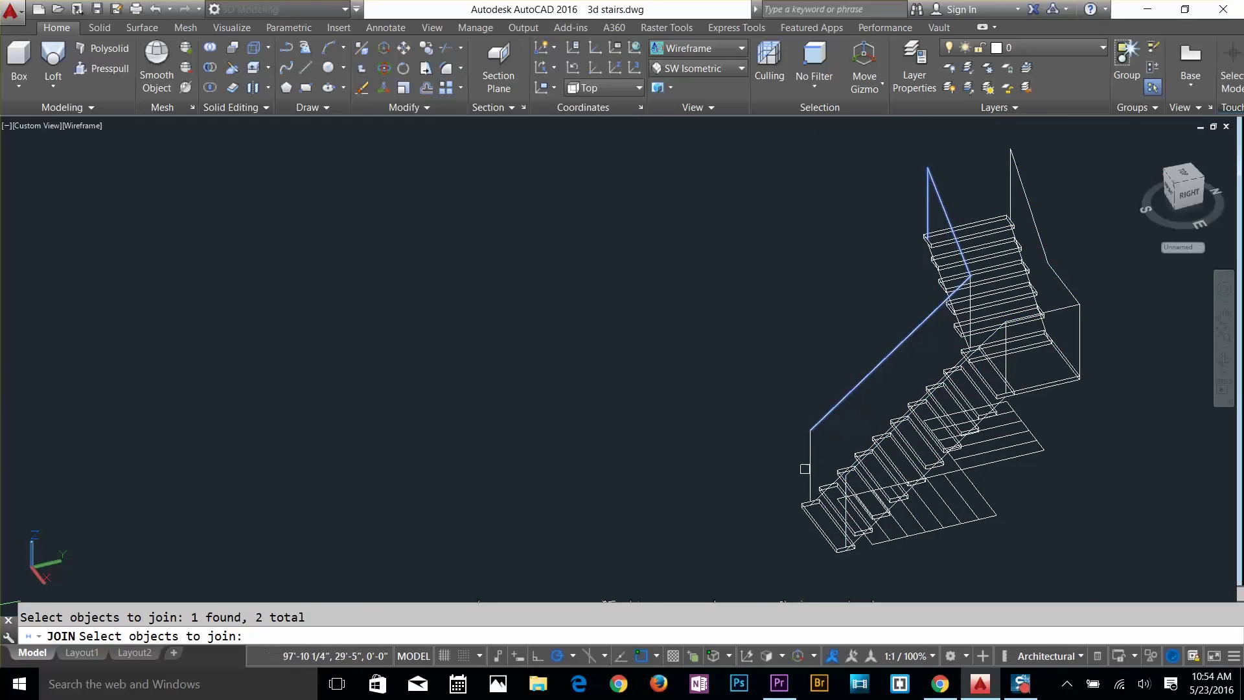
{"action": "key", "text": "Return"}
{"action": "scroll", "coordinate": [847, 516], "scroll_direction": "up", "scroll_amount": 8}
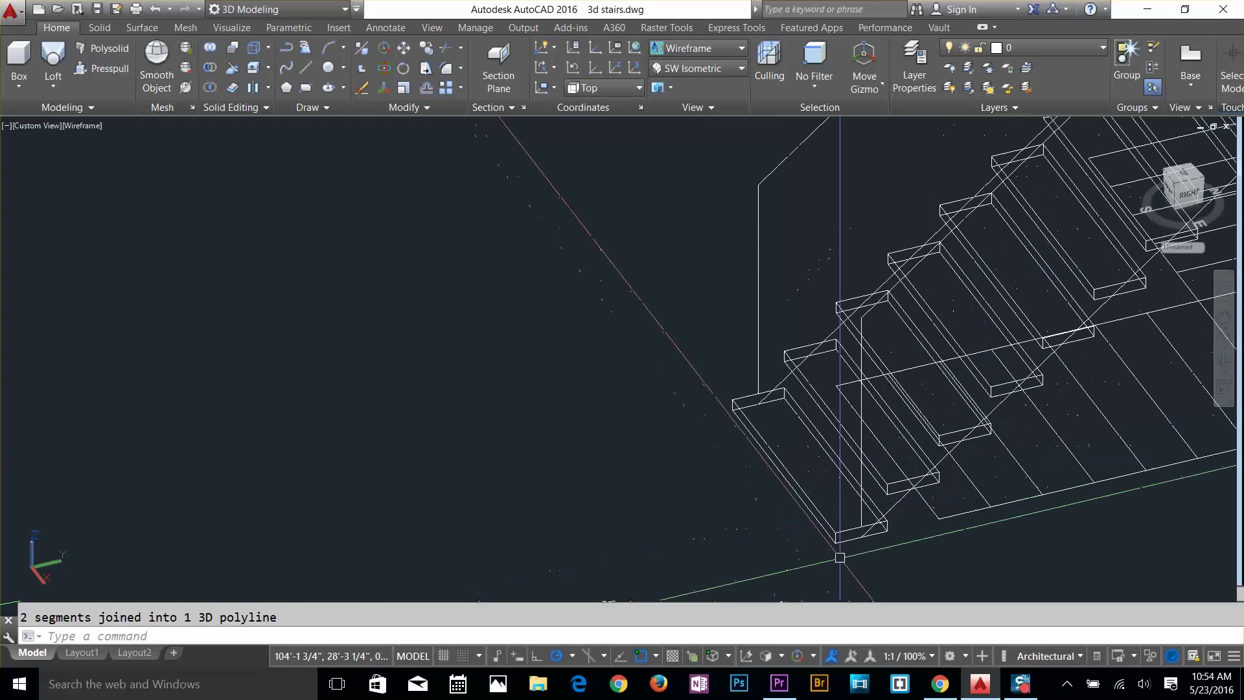
{"action": "key", "text": "Escape"}
{"action": "scroll", "coordinate": [886, 531], "scroll_direction": "up", "scroll_amount": 3}
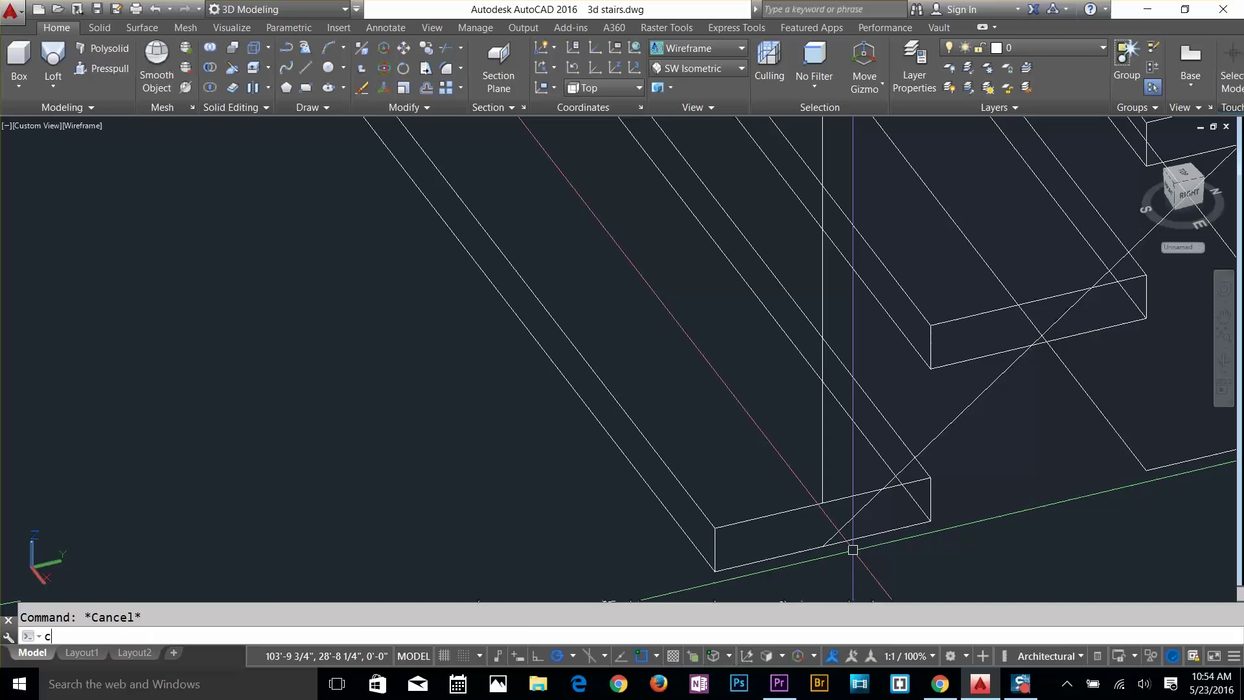
Draw a circle of radius 1" centred on the base of the outer handrail's post line at the lowest tread
{"action": "type", "text": "c"}
{"action": "key", "text": "Return"}
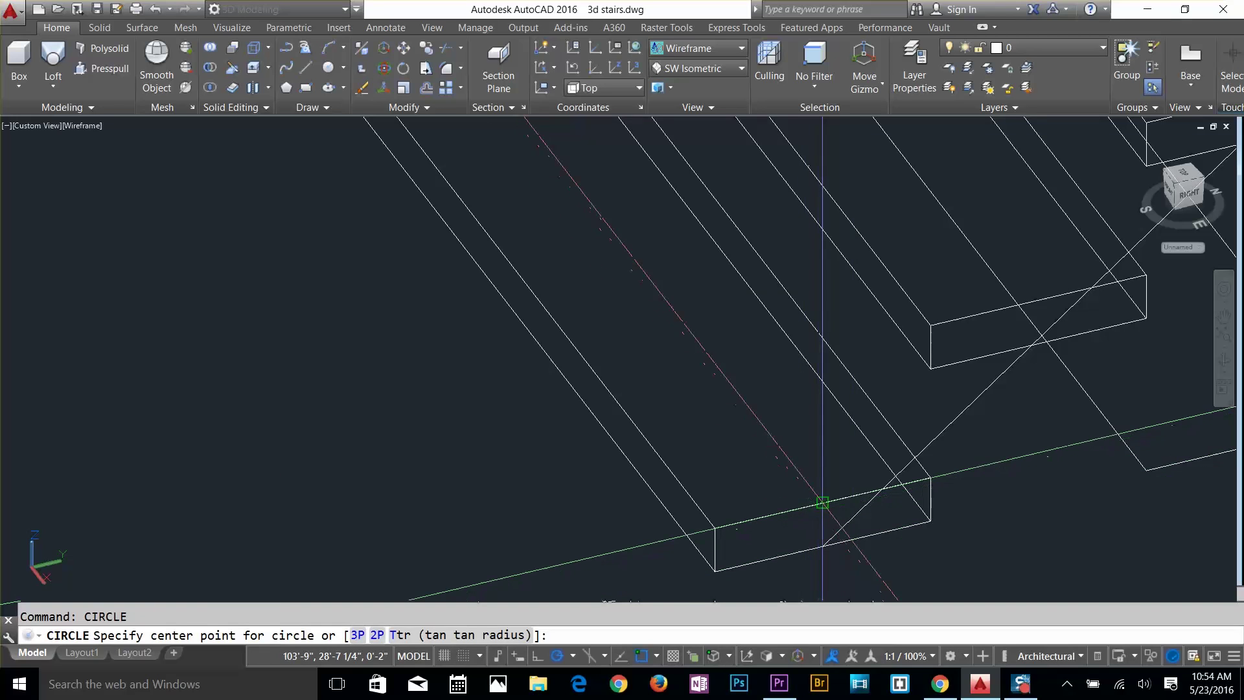
{"action": "left_click", "coordinate": [822, 503]}
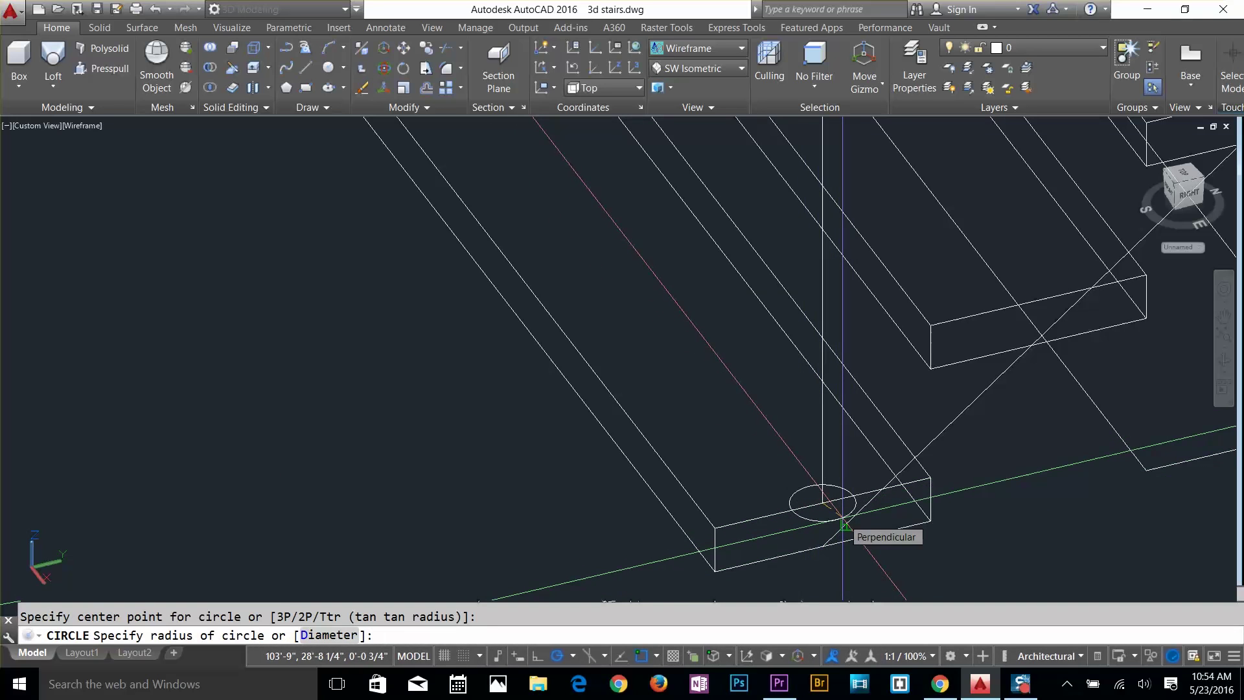
{"action": "type", "text": "1"}
{"action": "key", "text": "Return"}
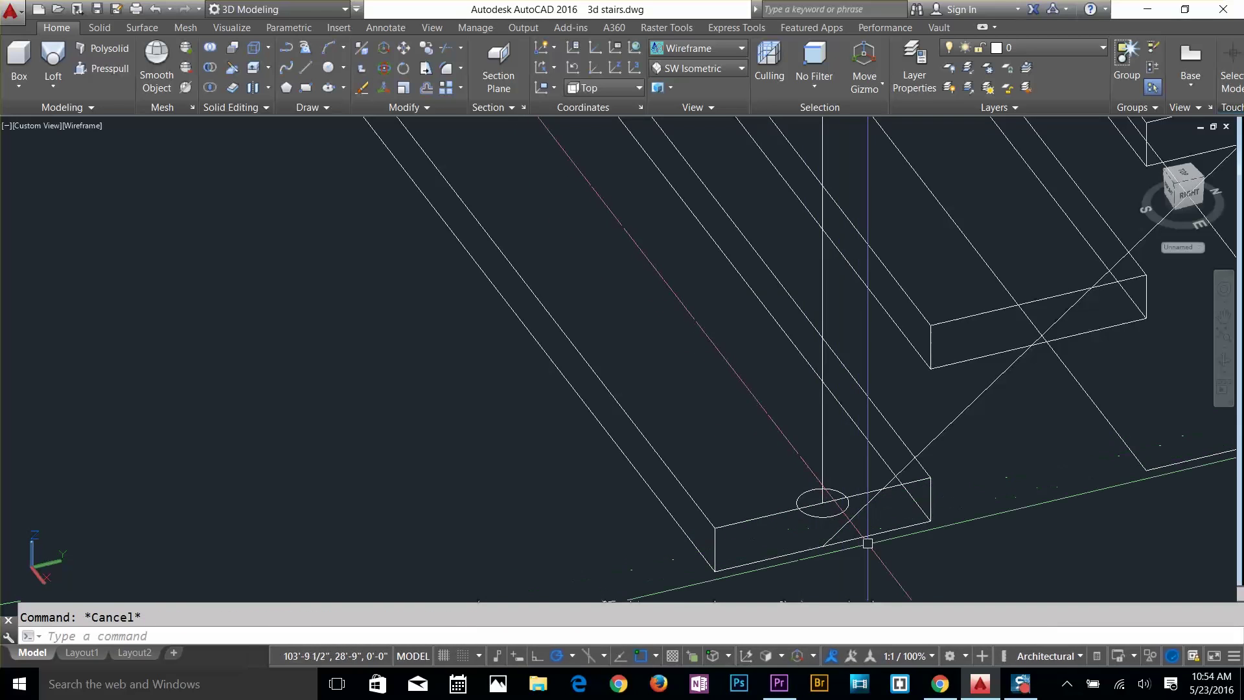
Move the outer post's circle from its front quadrant point to the base endpoint of the outer post line
{"action": "left_click", "coordinate": [820, 517]}
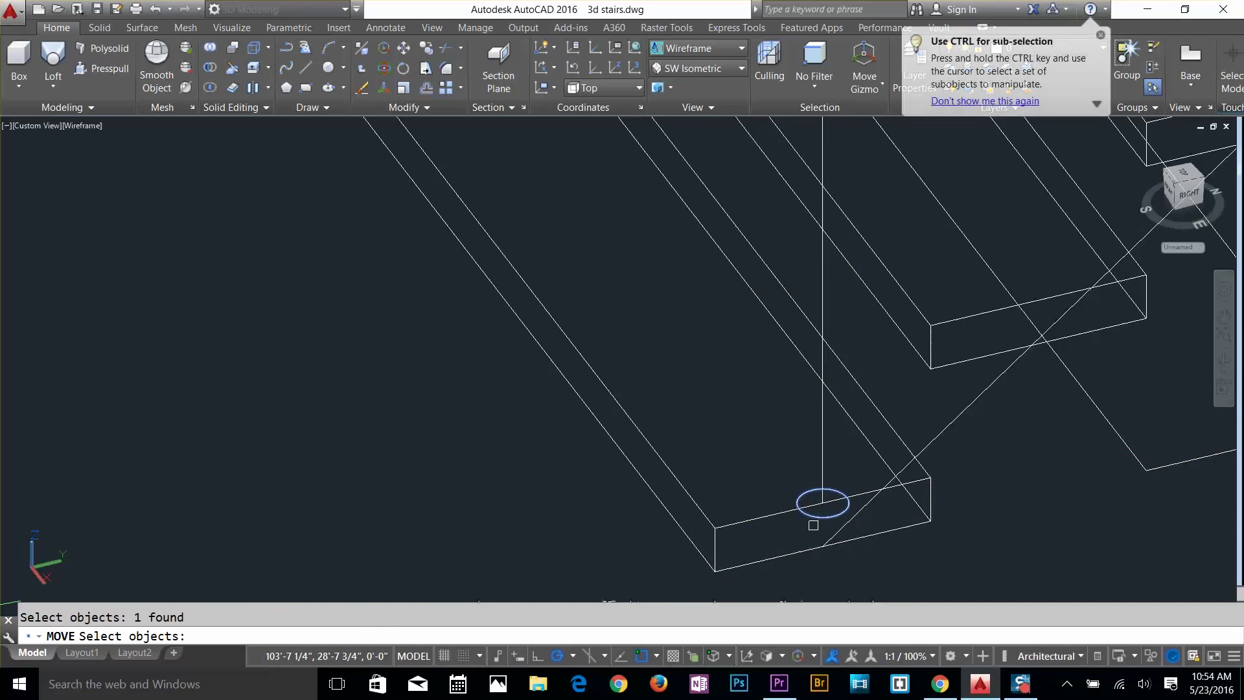
{"action": "key", "text": "Return"}
{"action": "scroll", "coordinate": [813, 528], "scroll_direction": "up", "scroll_amount": 5}
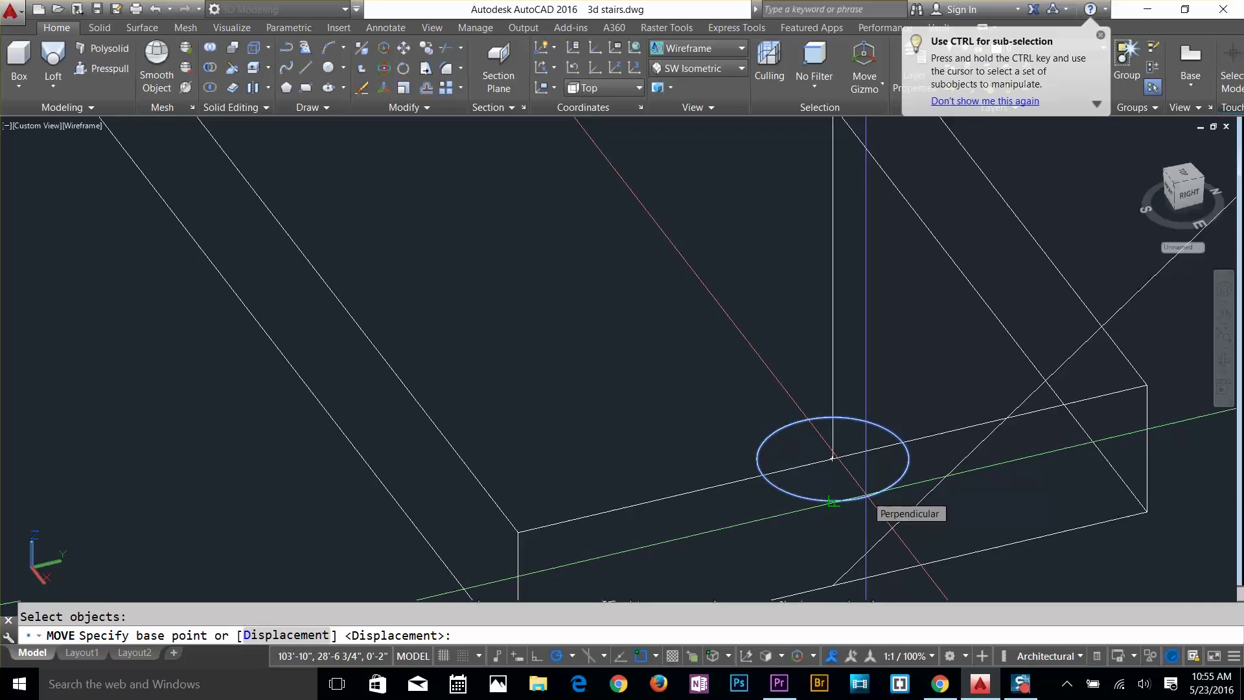
{"action": "right_click", "coordinate": [875, 485], "text": "shift"}
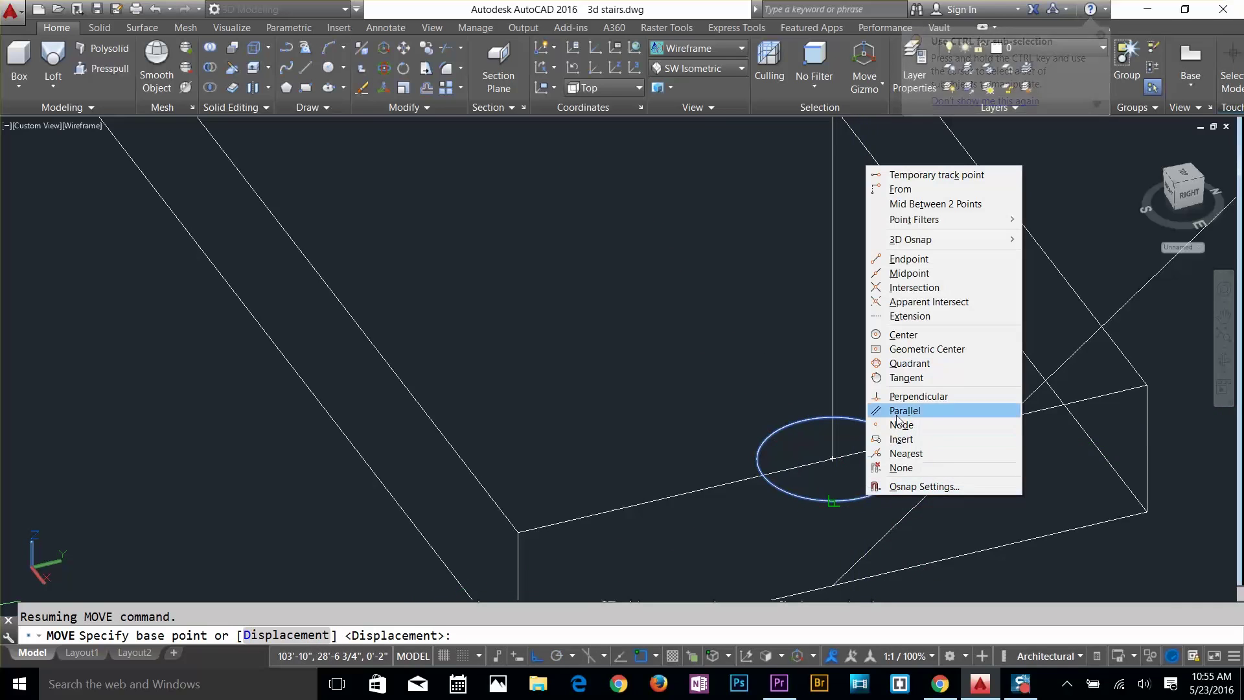
{"action": "left_click", "coordinate": [910, 363]}
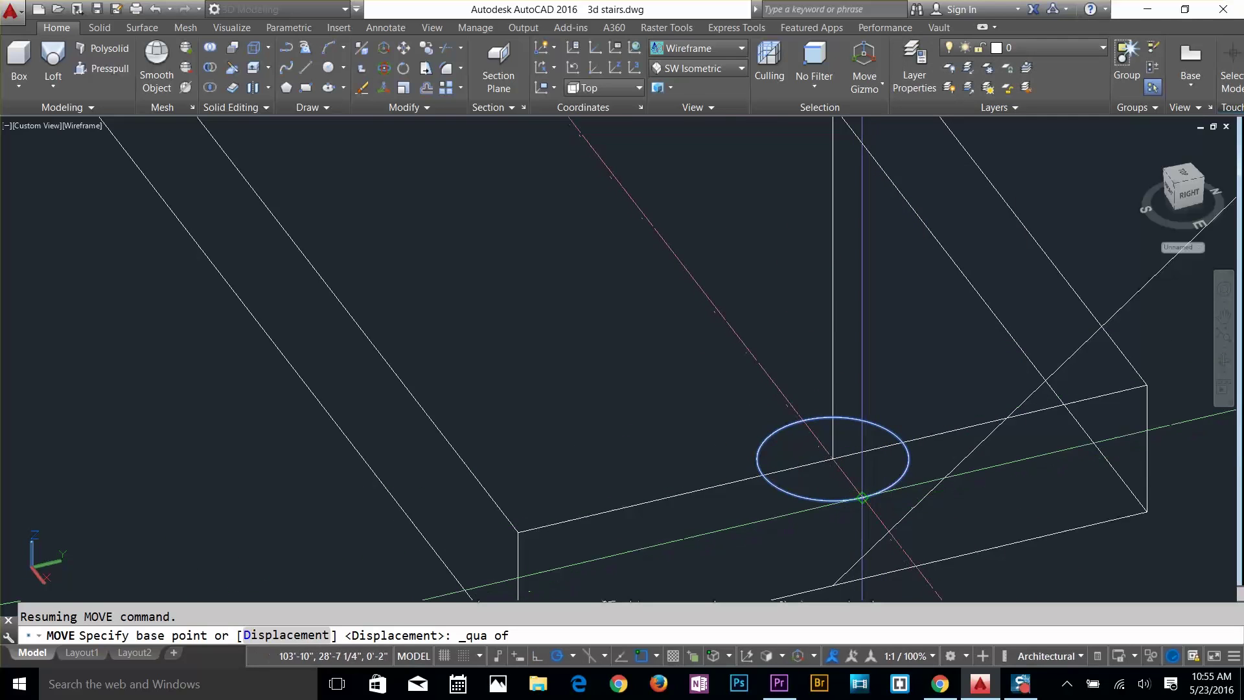
{"action": "left_click", "coordinate": [867, 483]}
{"action": "left_click", "coordinate": [834, 453]}
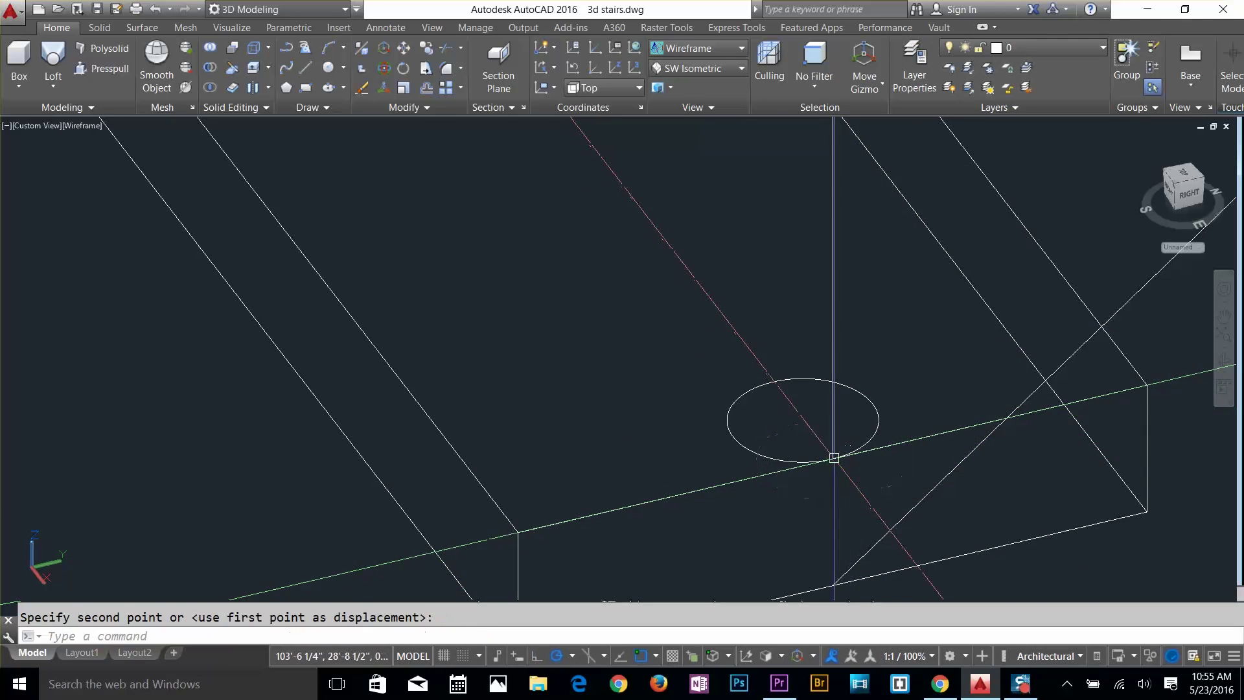
{"action": "scroll", "coordinate": [835, 454], "scroll_direction": "down", "scroll_amount": 3}
{"action": "key", "text": "Escape"}
Draw a circle of radius 1" centred on the base of the inner handrail's post line at the lowest tread
{"action": "scroll", "coordinate": [813, 422], "scroll_direction": "up", "scroll_amount": 5}
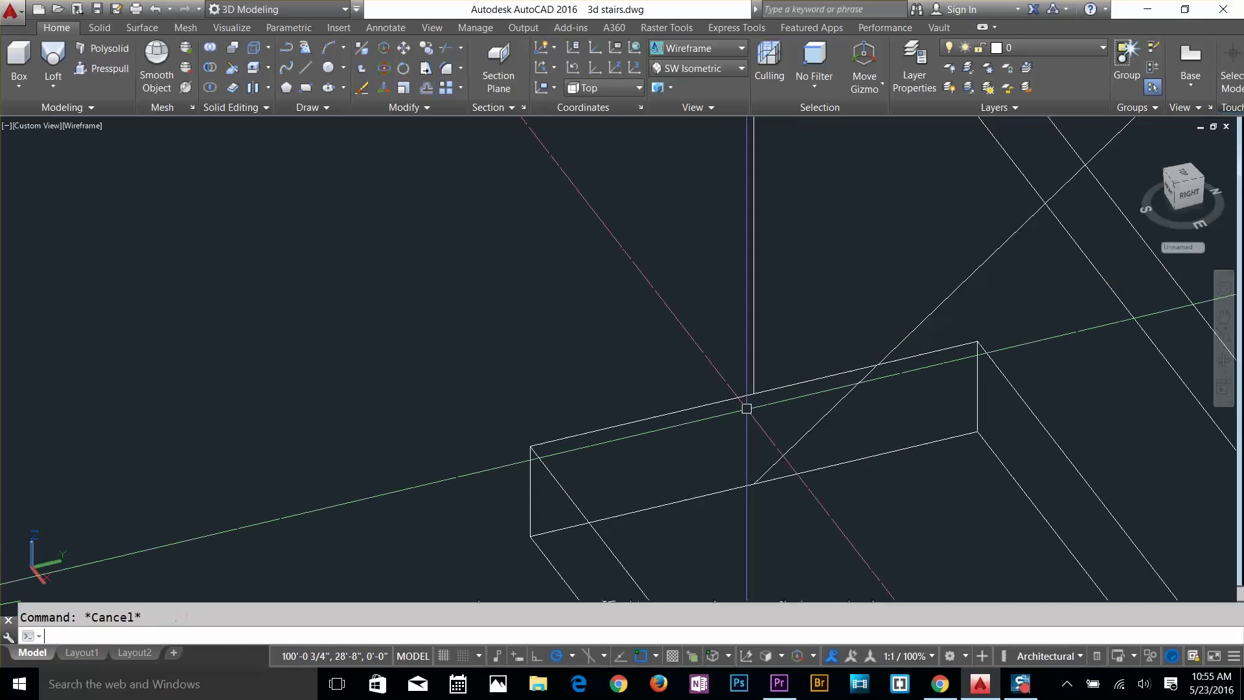
{"action": "key", "text": "Return"}
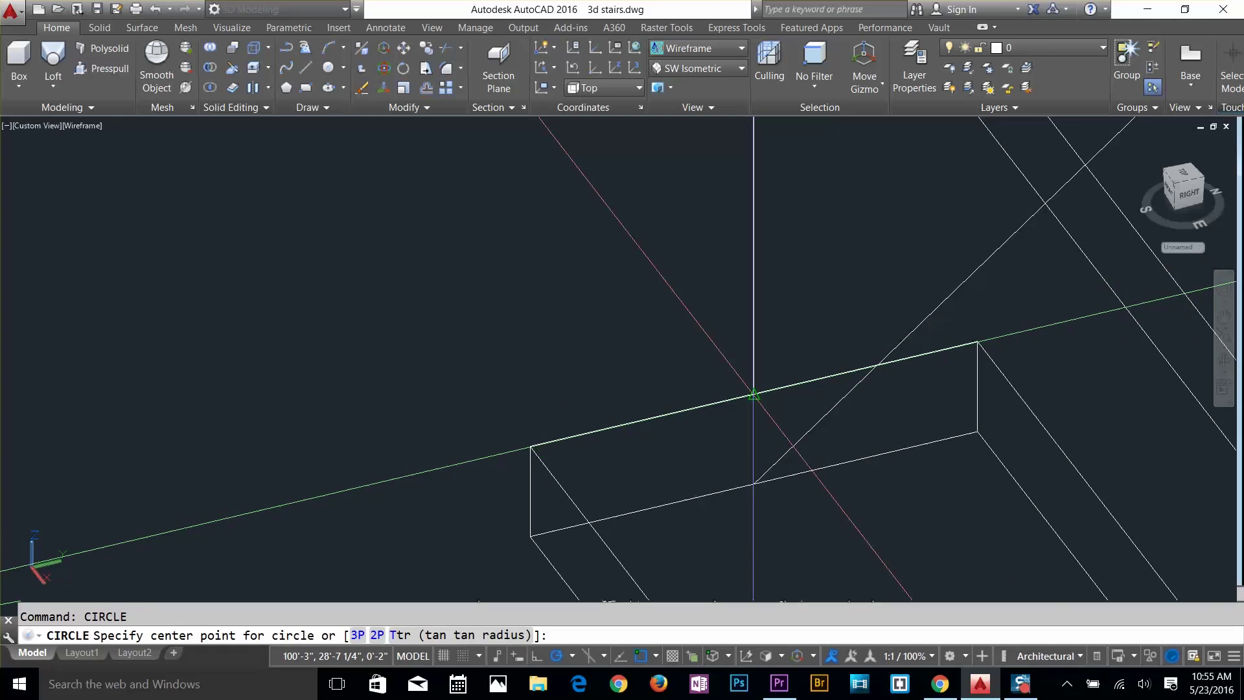
{"action": "left_click", "coordinate": [753, 394]}
{"action": "type", "text": "1"}
{"action": "key", "text": "Return"}
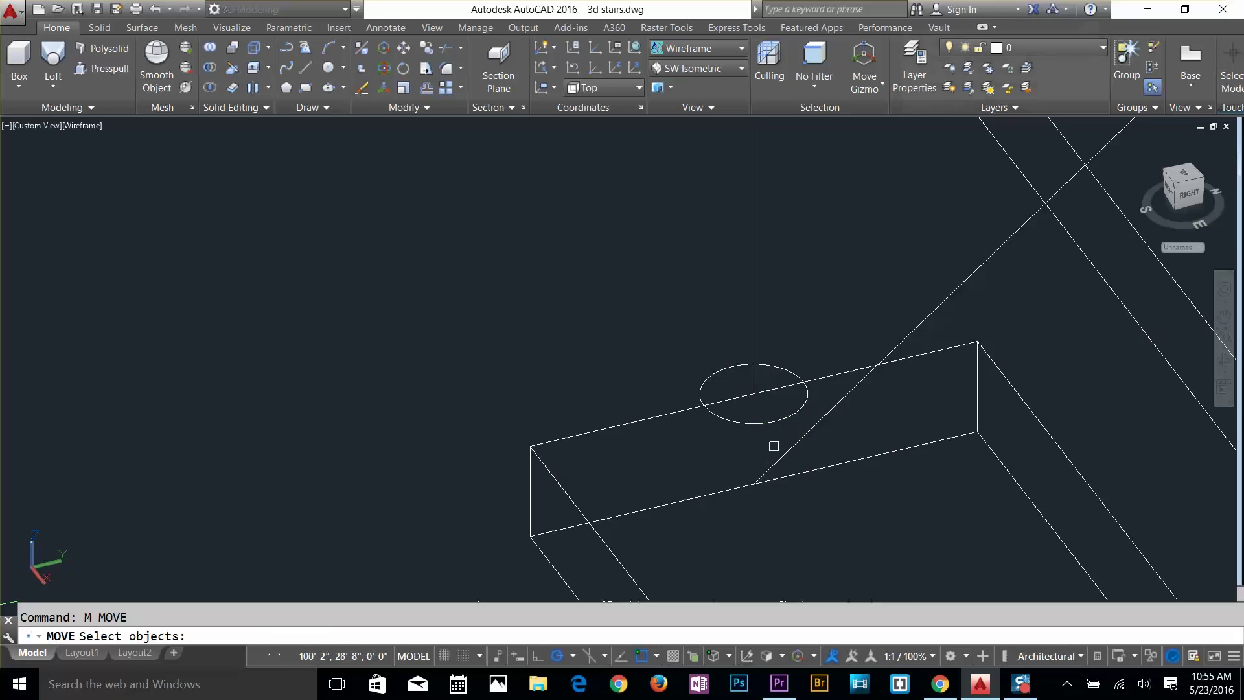
Move the inner post's circle from its rear quadrant point to the base endpoint of the inner post line
{"action": "left_click", "coordinate": [766, 422]}
{"action": "right_click", "coordinate": [768, 426], "text": "shift"}
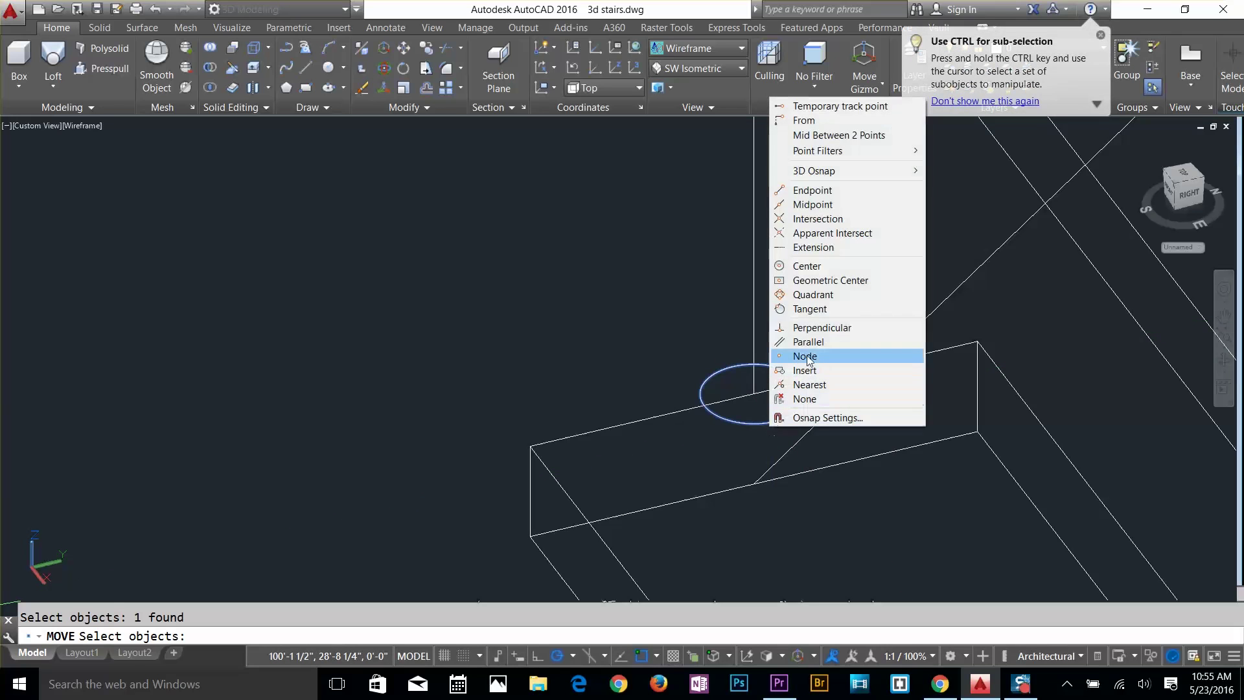
{"action": "left_click", "coordinate": [813, 295]}
{"action": "left_click", "coordinate": [732, 366]}
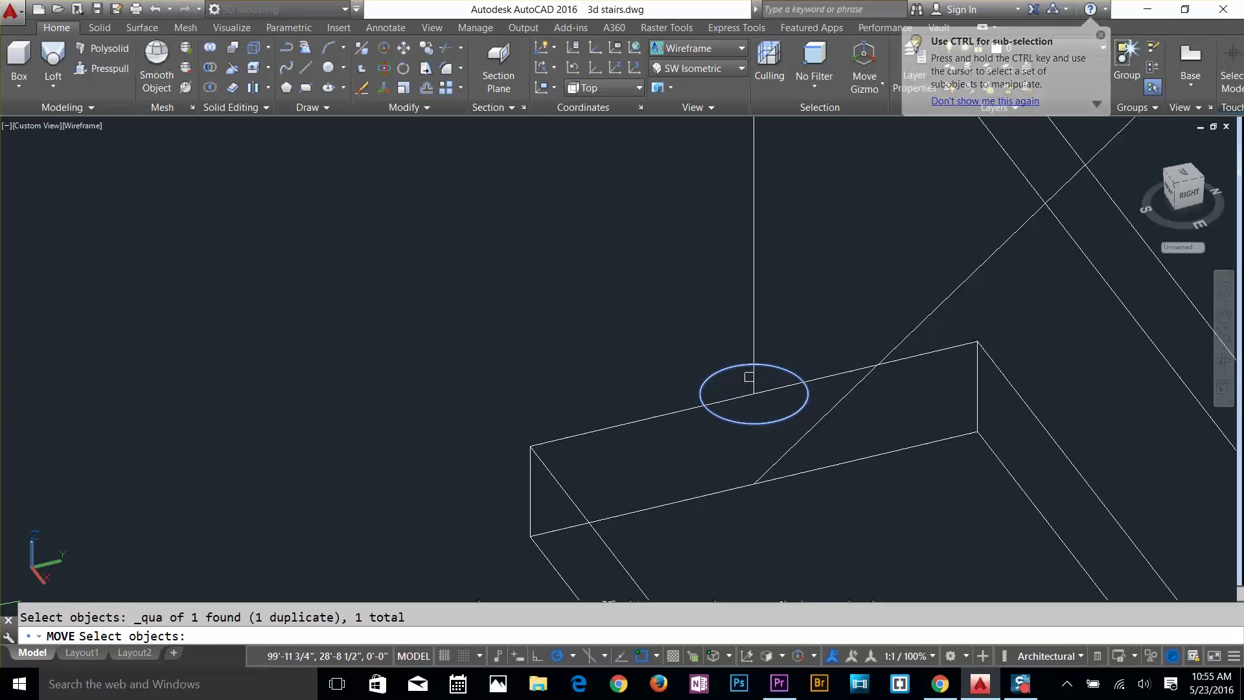
{"action": "key", "text": "Return"}
{"action": "left_click", "coordinate": [732, 366]}
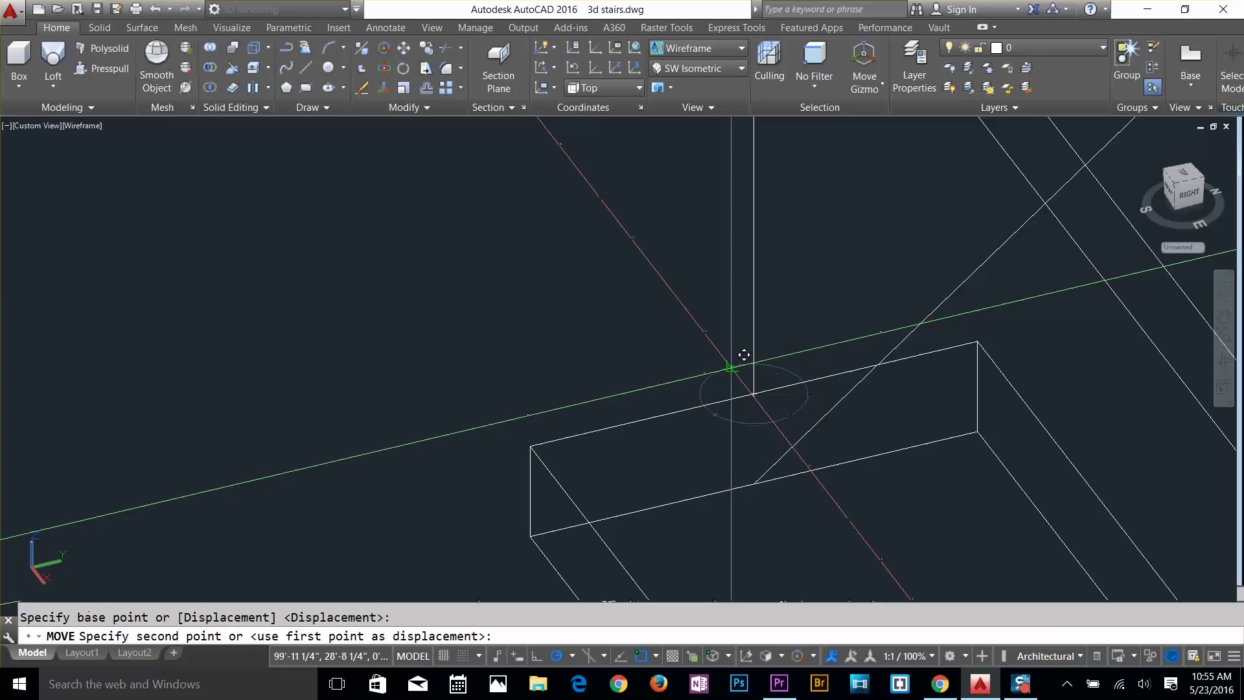
{"action": "left_click", "coordinate": [754, 393]}
{"action": "key", "text": "Escape"}
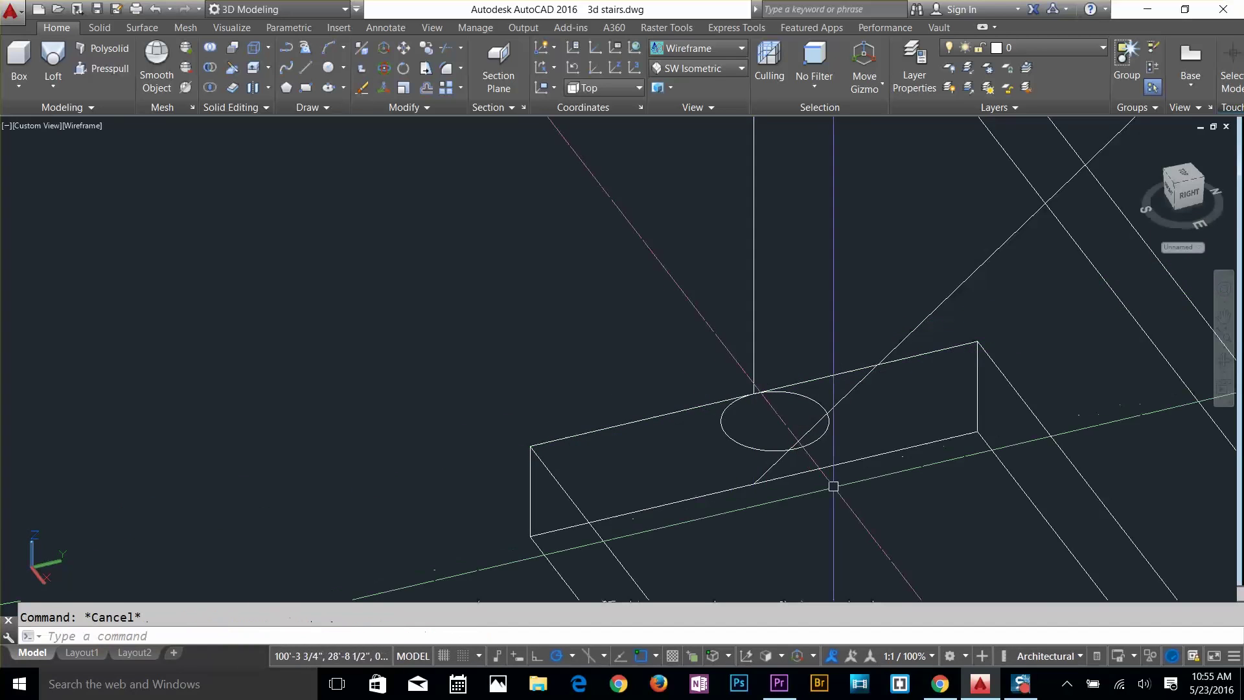
Extrude the circle at the outer post's base along the joined outer handrail path
{"action": "scroll", "coordinate": [815, 483], "scroll_direction": "down", "scroll_amount": 5}
{"action": "middle_click_drag", "start_coordinate": [785, 465], "coordinate": [619, 233]}
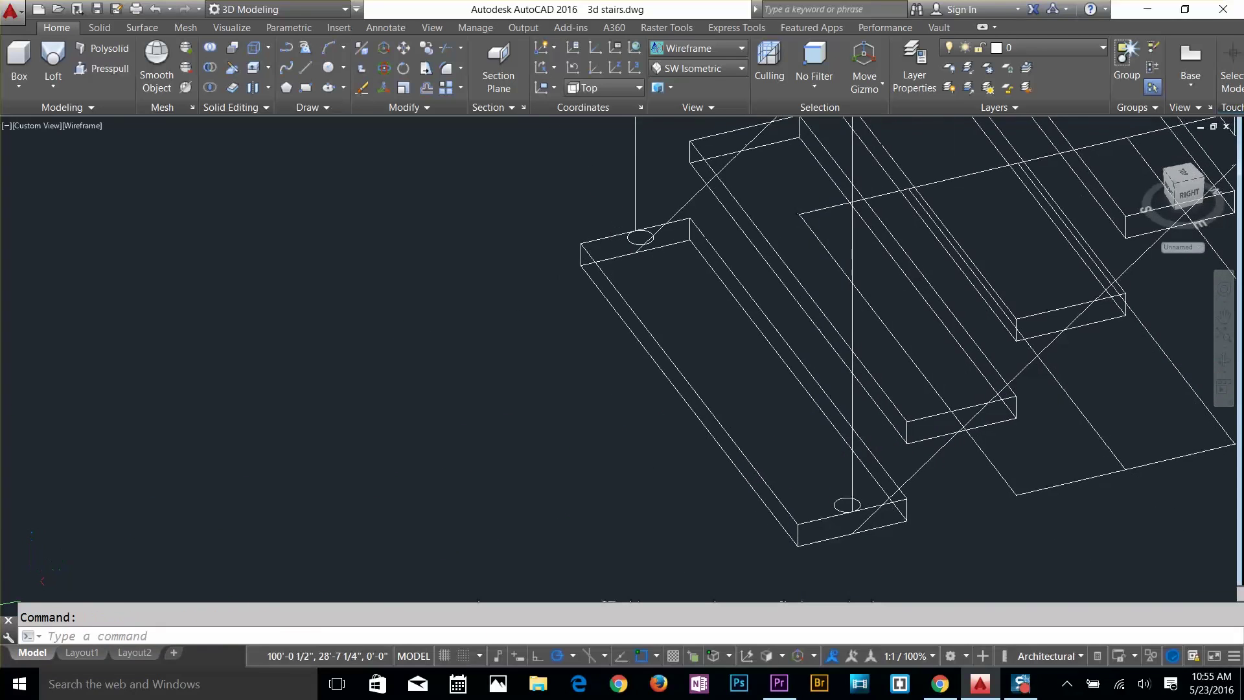
{"action": "scroll", "coordinate": [619, 233], "scroll_direction": "up", "scroll_amount": 3}
{"action": "scroll", "coordinate": [662, 286], "scroll_direction": "down", "scroll_amount": 4}
{"action": "scroll", "coordinate": [688, 283], "scroll_direction": "down", "scroll_amount": 2}
{"action": "middle_click_drag", "start_coordinate": [687, 282], "coordinate": [649, 414]}
{"action": "scroll", "coordinate": [649, 415], "scroll_direction": "down", "scroll_amount": 2}
{"action": "middle_click_drag", "start_coordinate": [712, 381], "coordinate": [687, 469]}
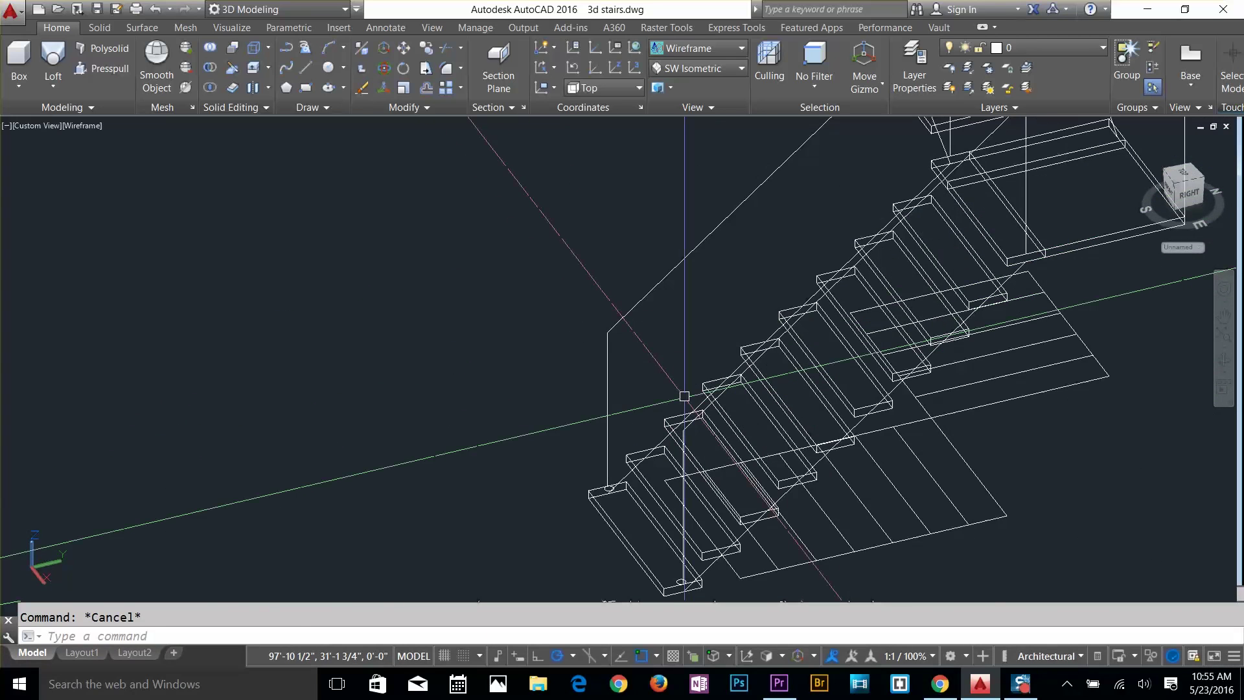
{"action": "key", "text": "Return"}
{"action": "scroll", "coordinate": [686, 404], "scroll_direction": "up", "scroll_amount": 4}
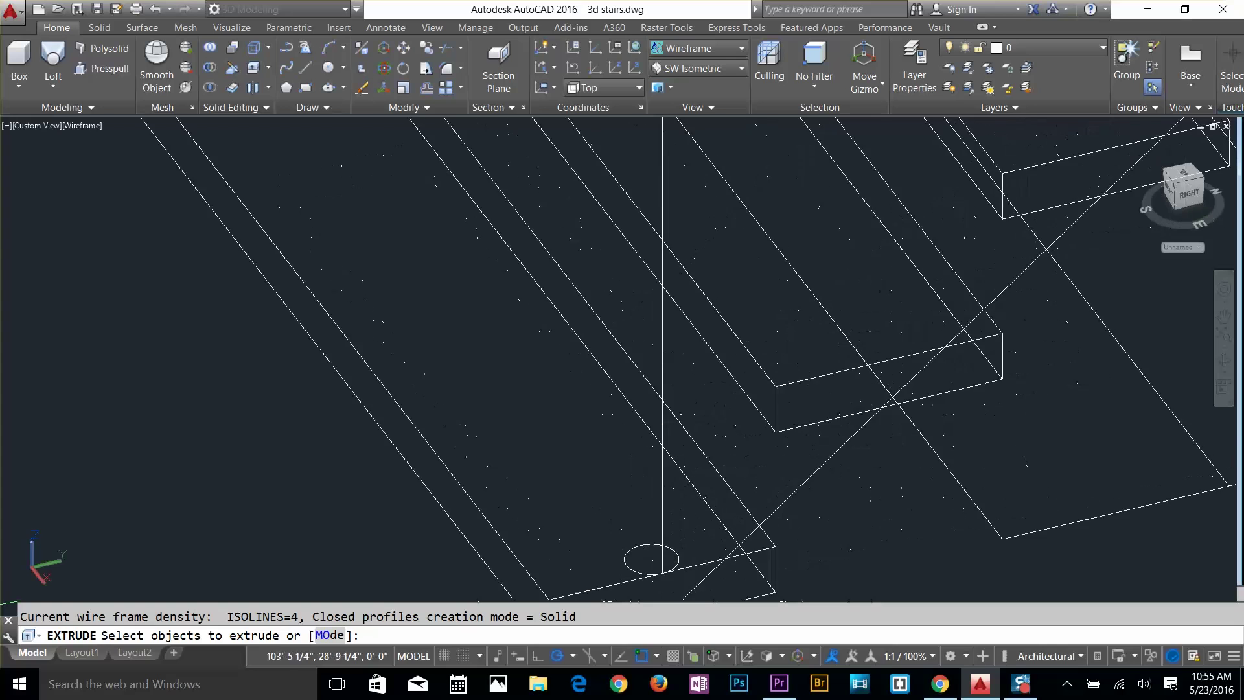
{"action": "middle_click_drag", "start_coordinate": [686, 403], "coordinate": [671, 479]}
{"action": "key", "text": "Return"}
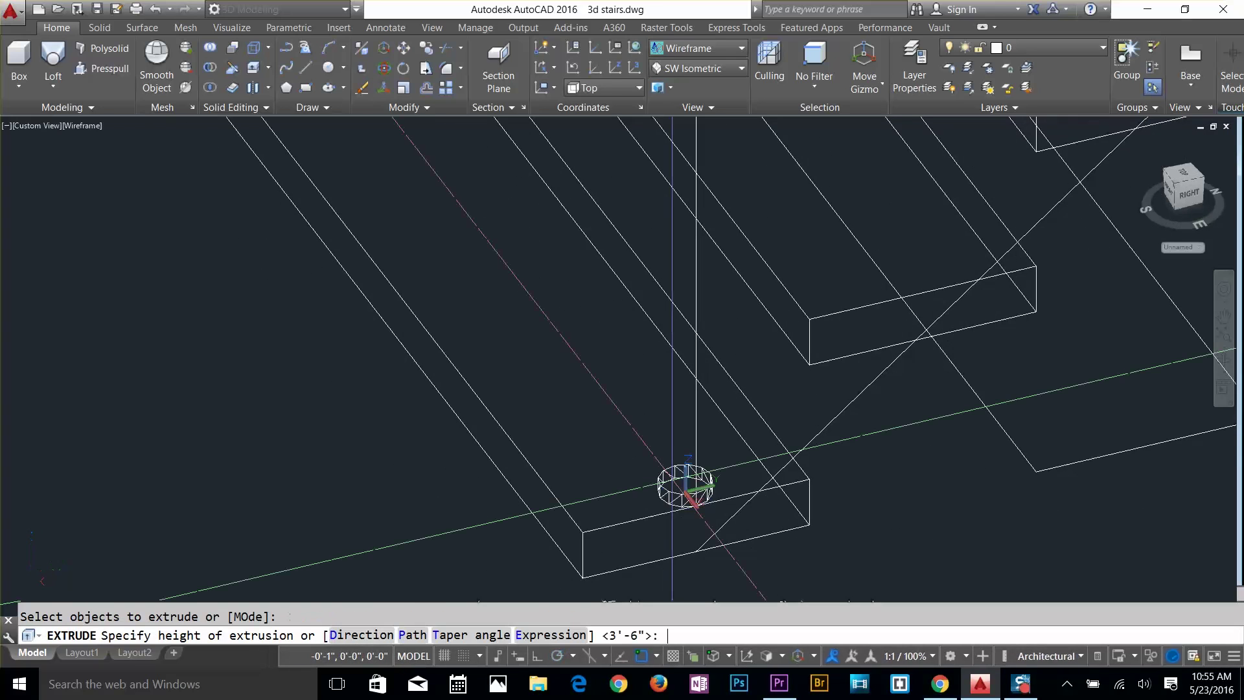
{"action": "key", "text": "Return"}
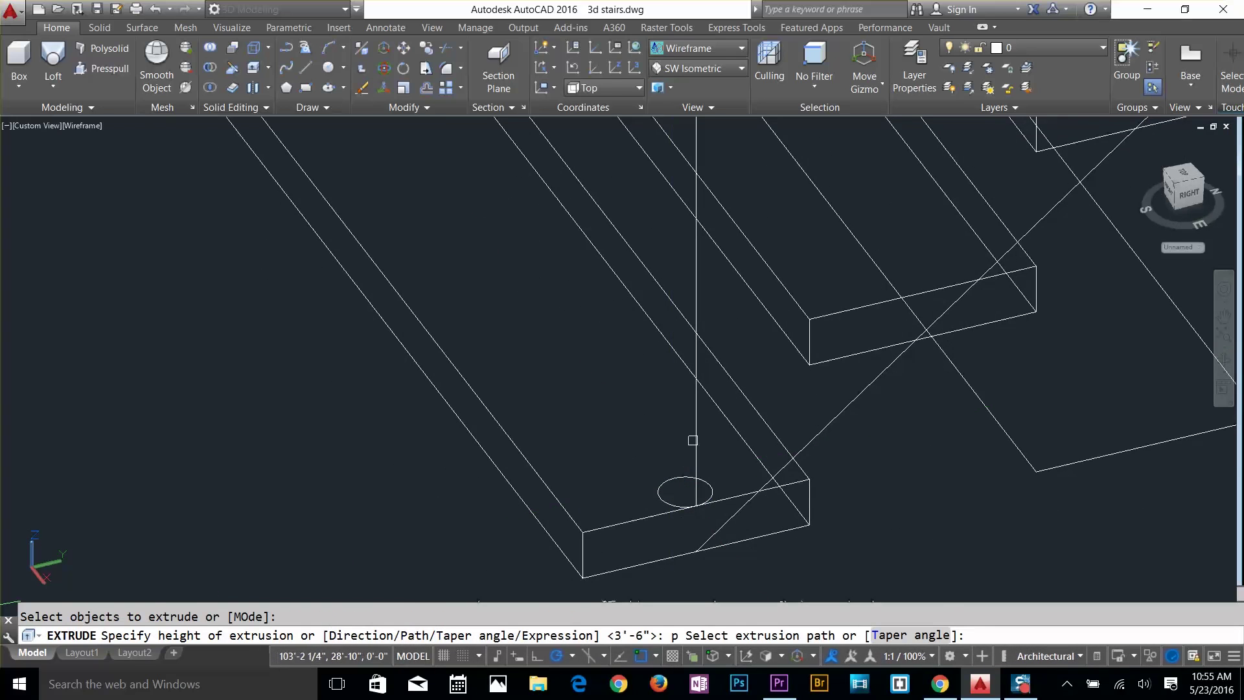
{"action": "left_click", "coordinate": [694, 440]}
{"action": "scroll", "coordinate": [712, 428], "scroll_direction": "down", "scroll_amount": 6}
{"action": "scroll", "coordinate": [792, 416], "scroll_direction": "up", "scroll_amount": 3}
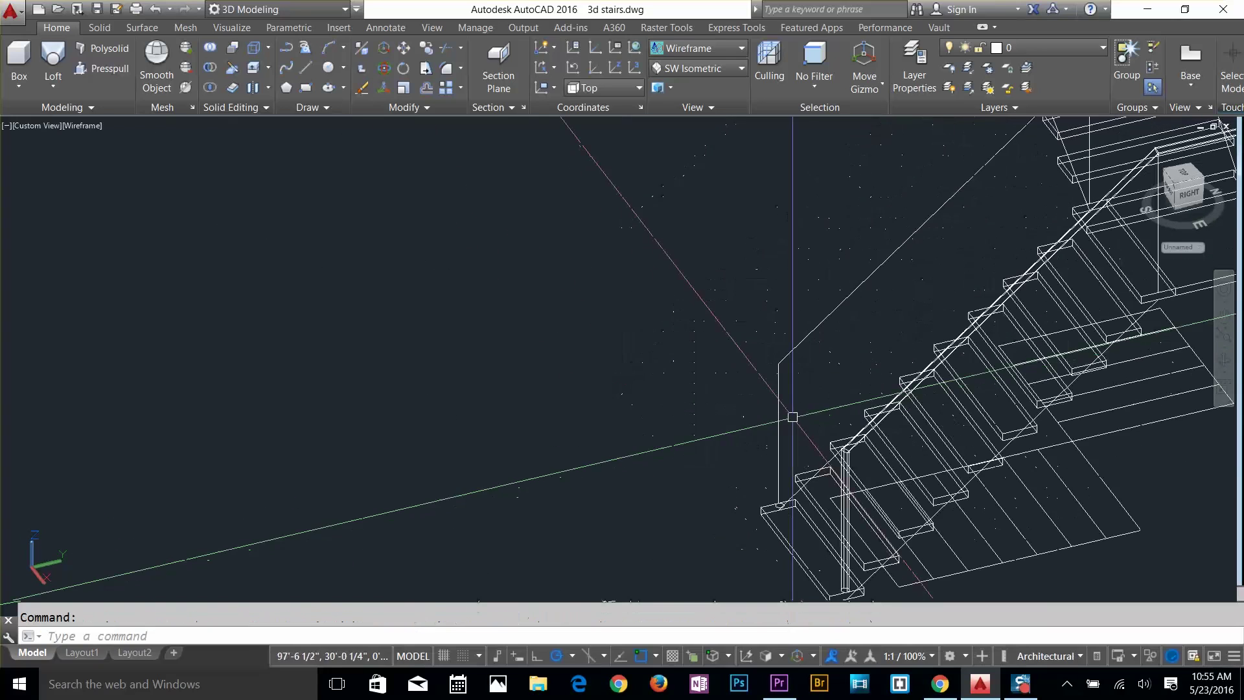
Extrude the circle at the inner post's base along the joined inner handrail path
{"action": "scroll", "coordinate": [792, 417], "scroll_direction": "up", "scroll_amount": 3}
{"action": "key", "text": "Return"}
{"action": "scroll", "coordinate": [745, 389], "scroll_direction": "up", "scroll_amount": 3}
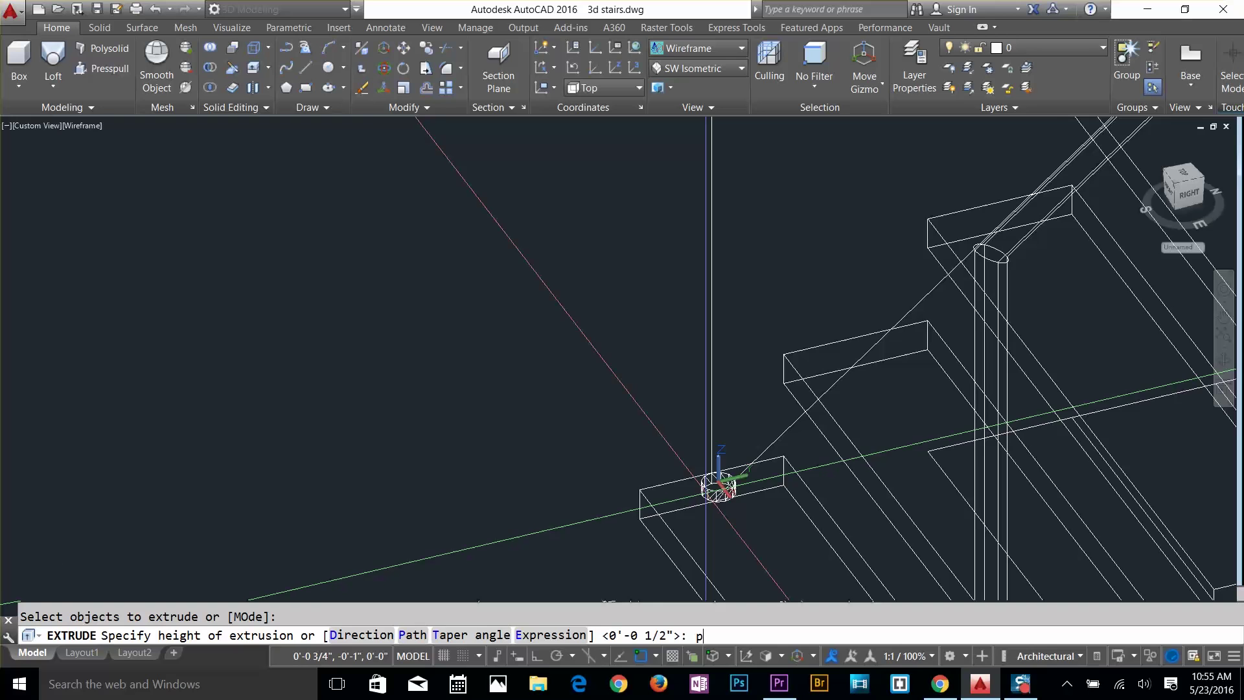
{"action": "type", "text": "p"}
{"action": "key", "text": "Return"}
{"action": "left_click", "coordinate": [710, 435]}
{"action": "key", "text": "Return"}
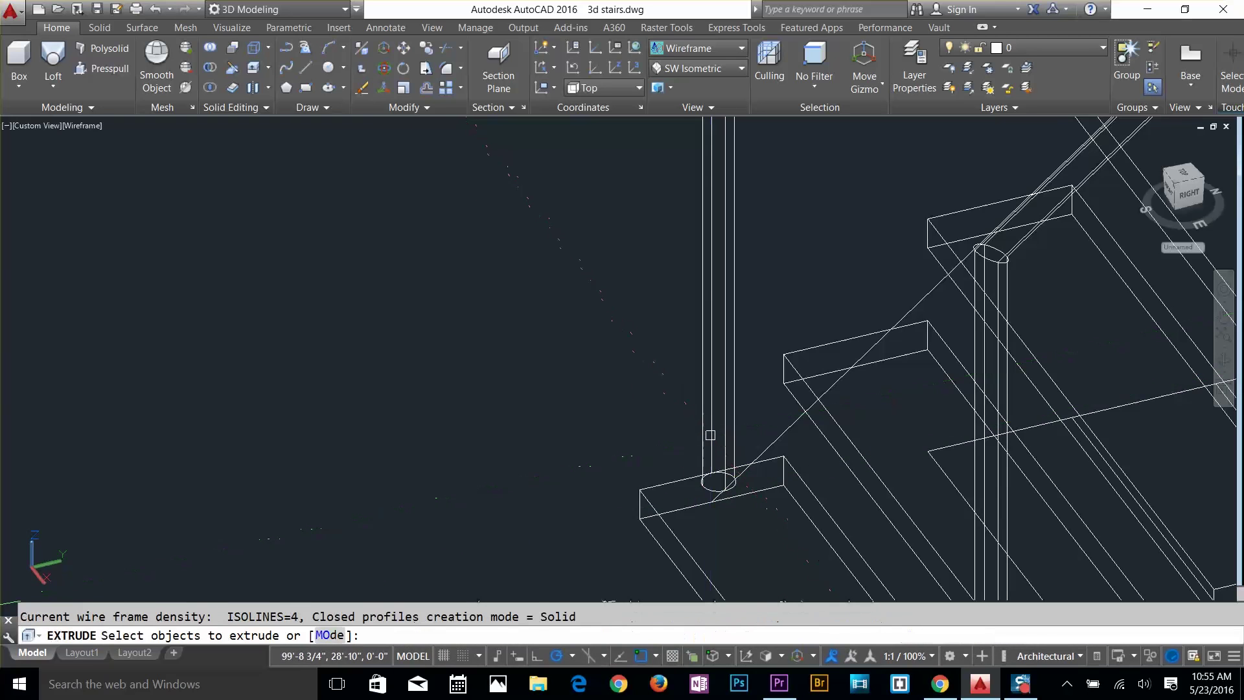
{"action": "scroll", "coordinate": [707, 437], "scroll_direction": "down", "scroll_amount": 2}
{"action": "key", "text": "Escape"}
{"action": "key", "text": "Escape"}
Switch the model to the Shaded visual style and examine the extruded handrails and their corner joints from several sides
{"action": "scroll", "coordinate": [698, 449], "scroll_direction": "down", "scroll_amount": 4}
{"action": "scroll", "coordinate": [703, 450], "scroll_direction": "down", "scroll_amount": 3}
{"action": "scroll", "coordinate": [764, 360], "scroll_direction": "up", "scroll_amount": 4}
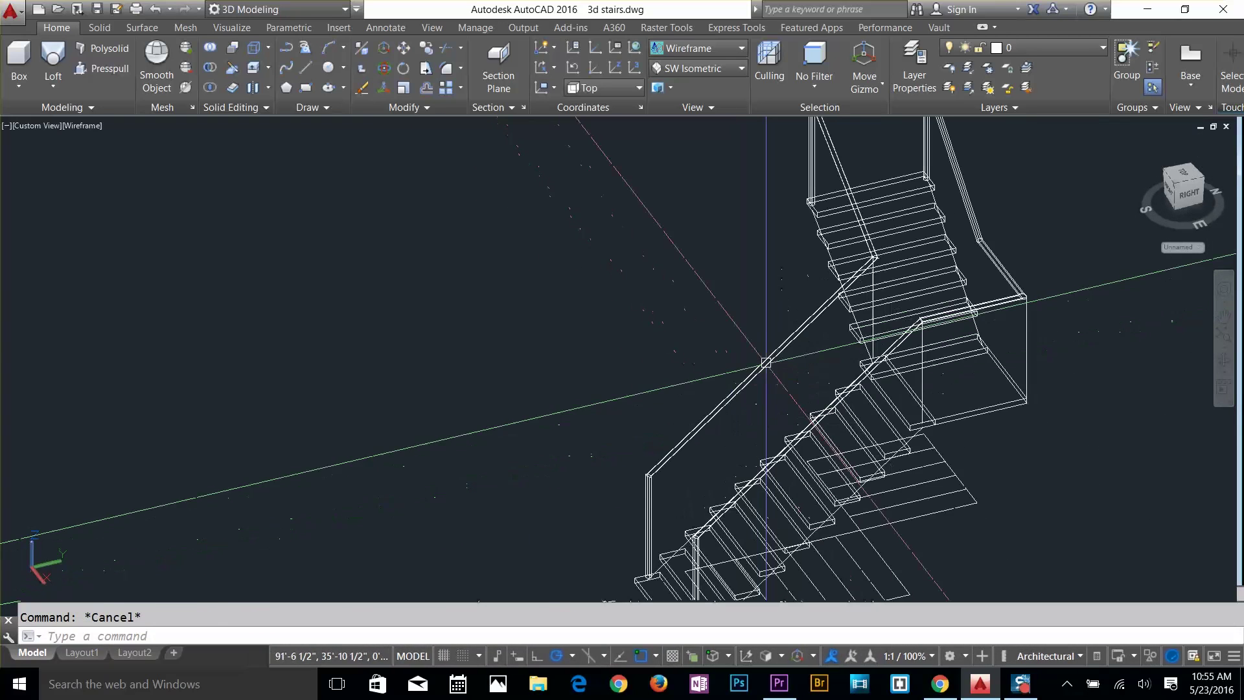
{"action": "left_click", "coordinate": [700, 67]}
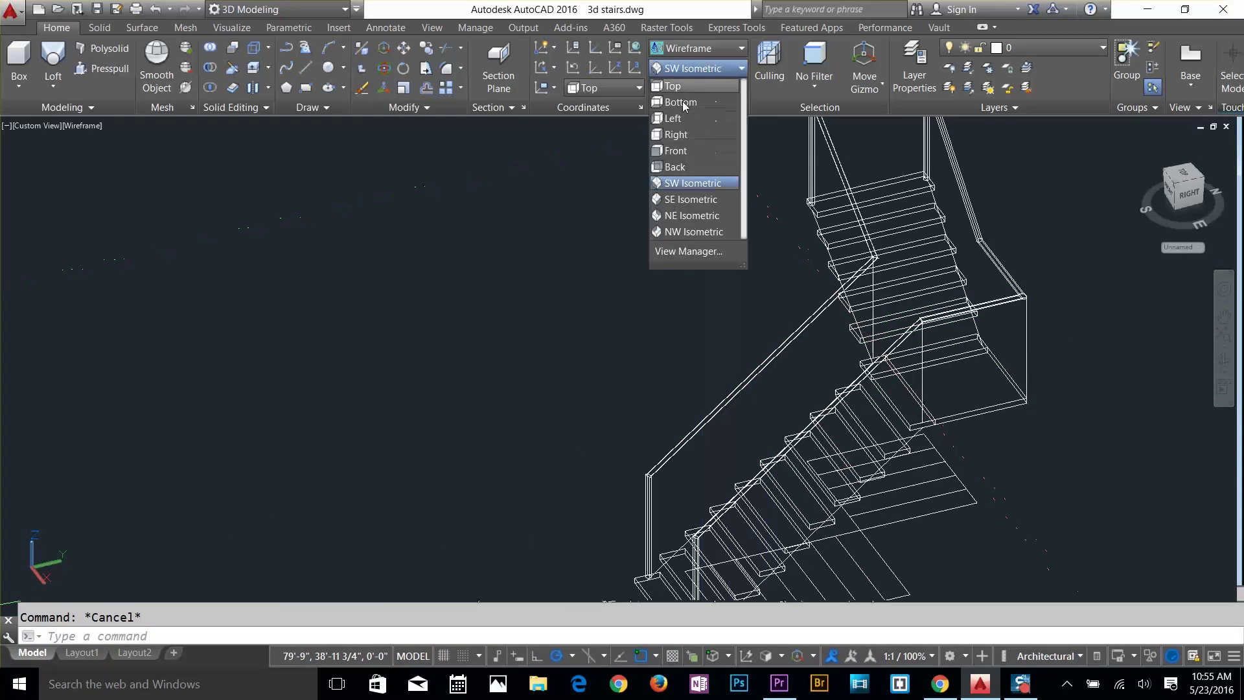
{"action": "left_click", "coordinate": [704, 49]}
{"action": "left_click", "coordinate": [682, 137]}
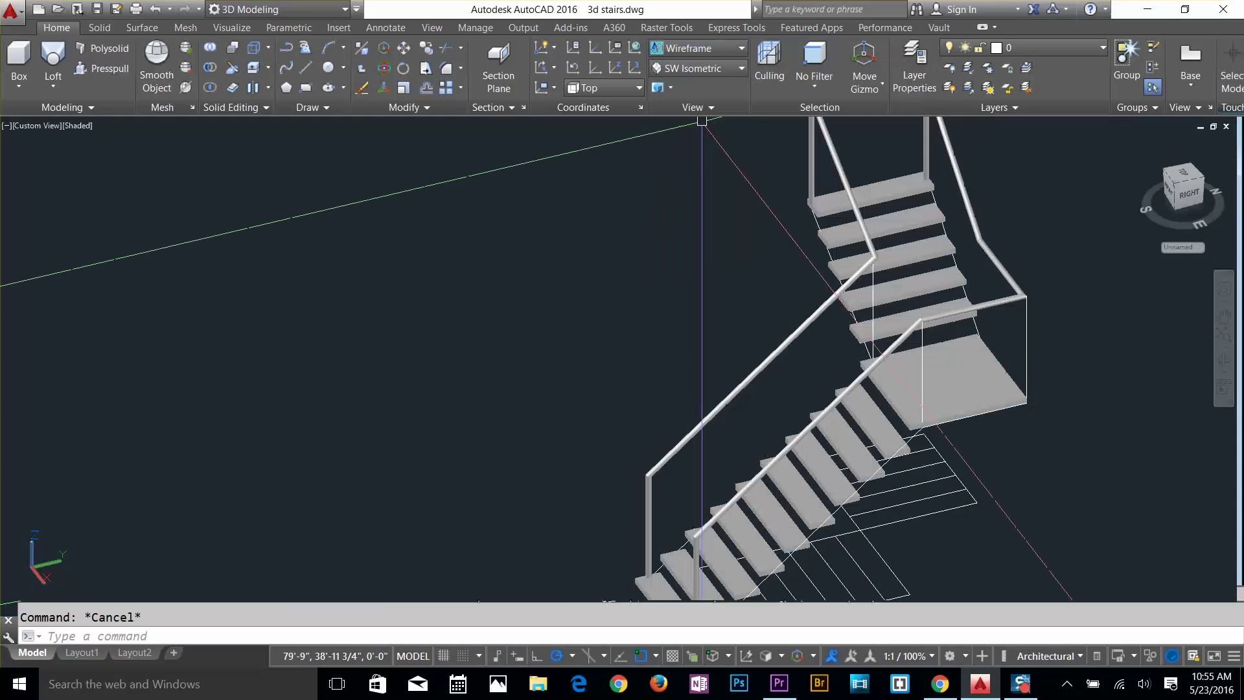
{"action": "middle_click_drag", "start_coordinate": [783, 442], "coordinate": [1083, 416], "text": "shift"}
{"action": "scroll", "coordinate": [816, 184], "scroll_direction": "up", "scroll_amount": 10}
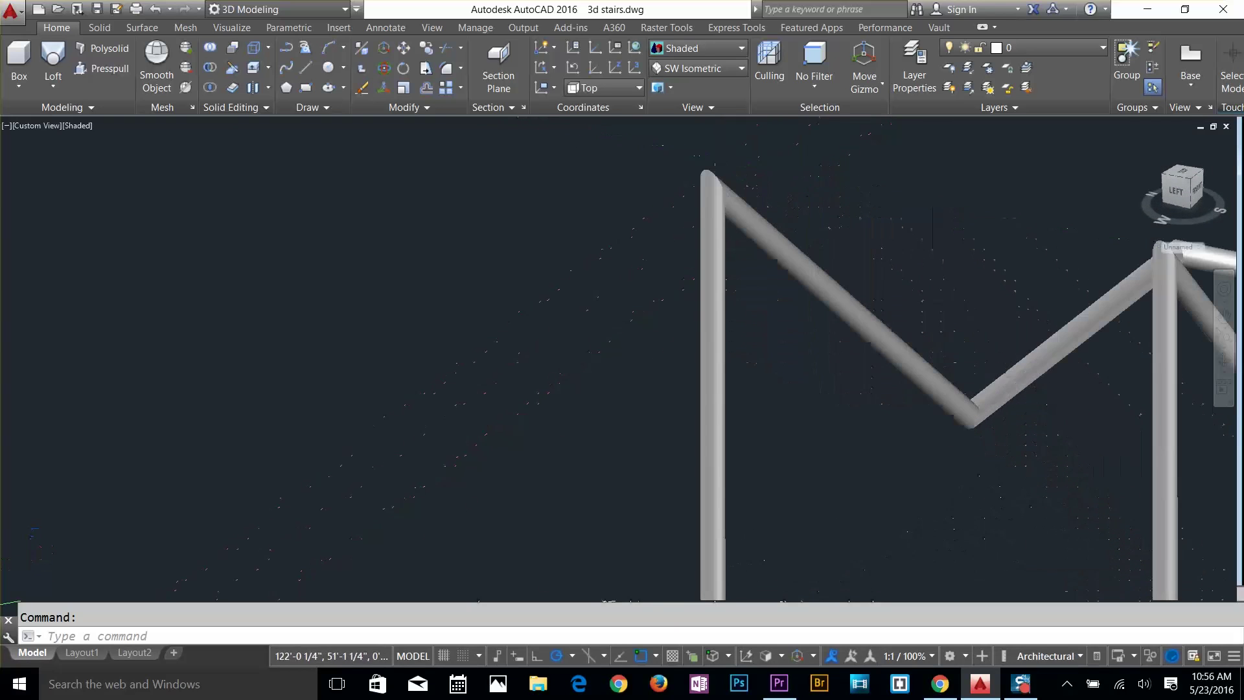
{"action": "middle_click_drag", "start_coordinate": [846, 237], "coordinate": [802, 305], "text": "shift"}
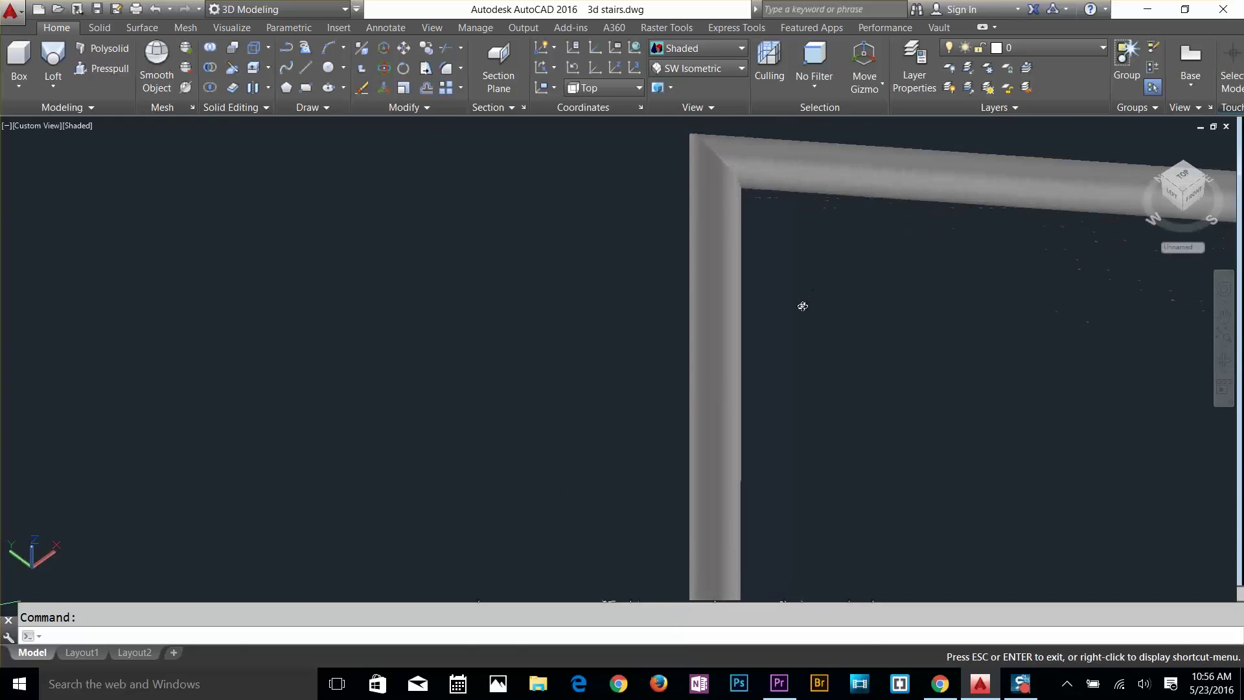
{"action": "scroll", "coordinate": [1043, 382], "scroll_direction": "down", "scroll_amount": 10}
{"action": "middle_click_drag", "start_coordinate": [1043, 382], "coordinate": [810, 329], "text": "shift"}
{"action": "key", "text": "Escape"}
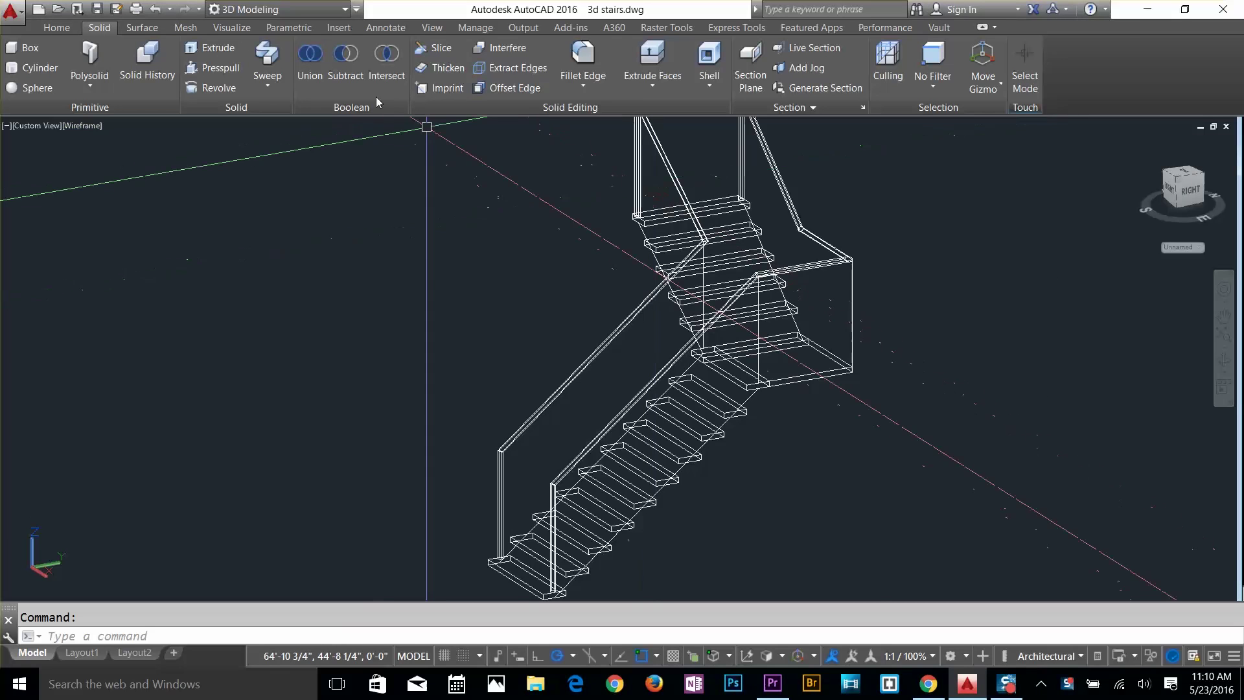
Create two new layers and name them railing and steps
{"action": "left_click", "coordinate": [68, 26]}
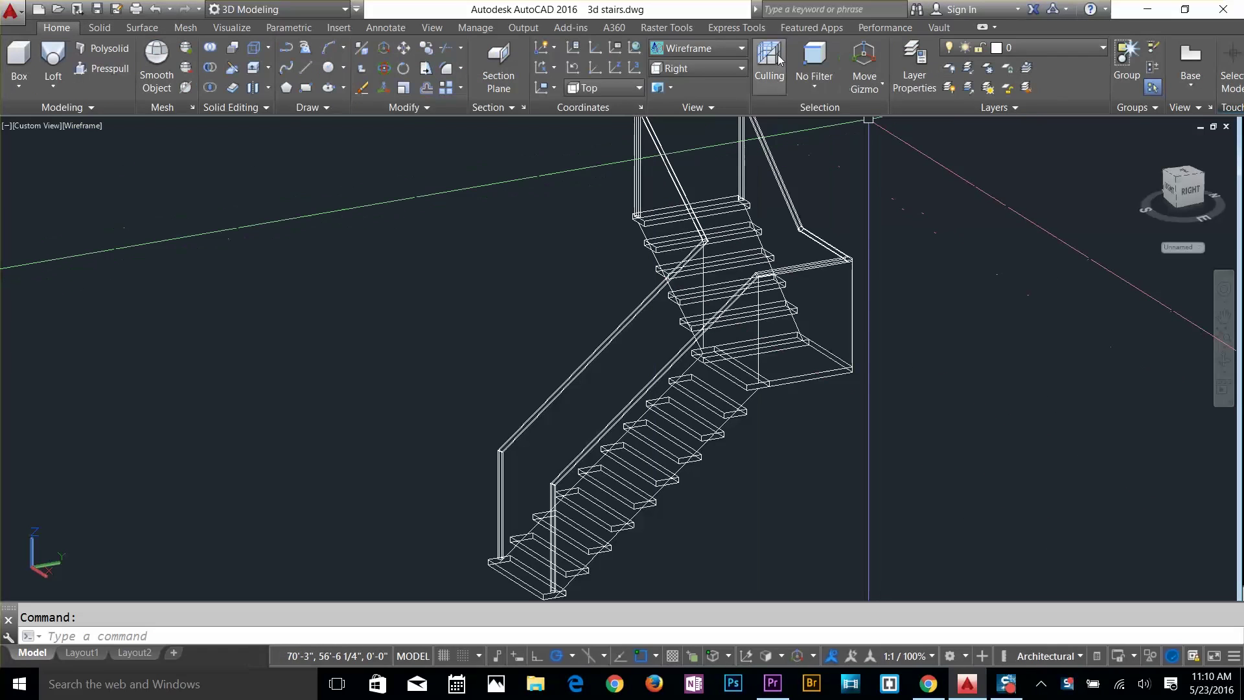
{"action": "left_click", "coordinate": [913, 82]}
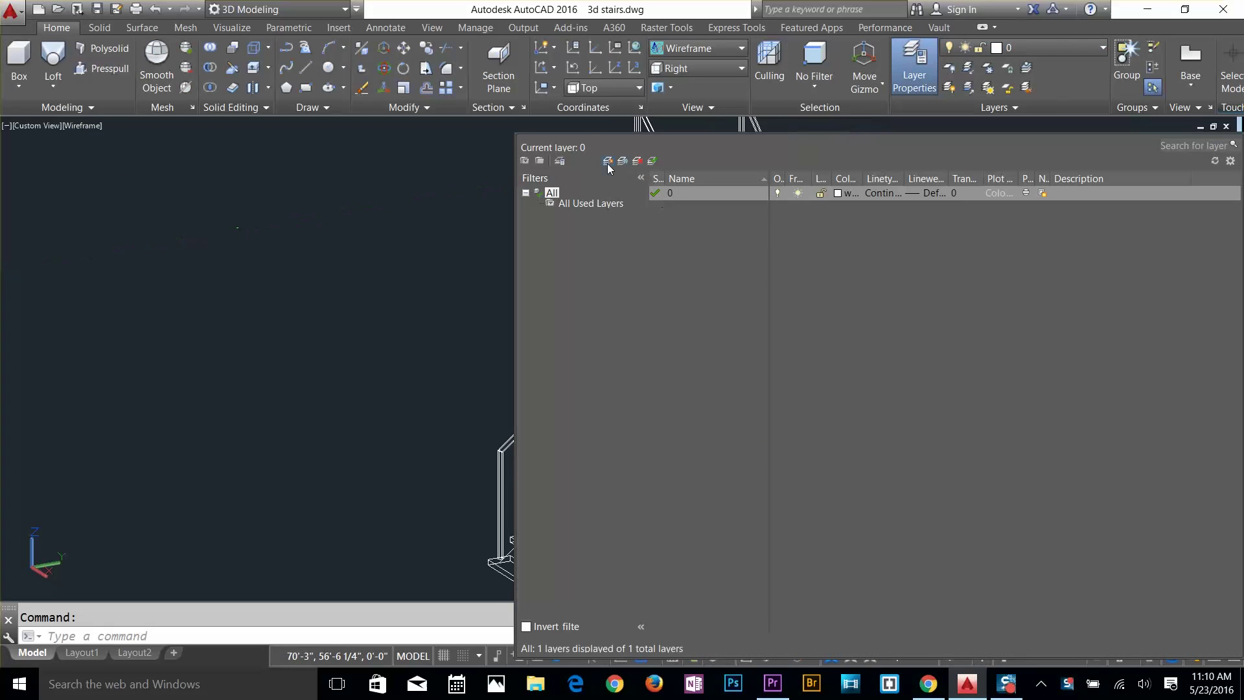
{"action": "left_click", "coordinate": [607, 163]}
{"action": "left_click", "coordinate": [608, 163]}
{"action": "left_click", "coordinate": [702, 209]}
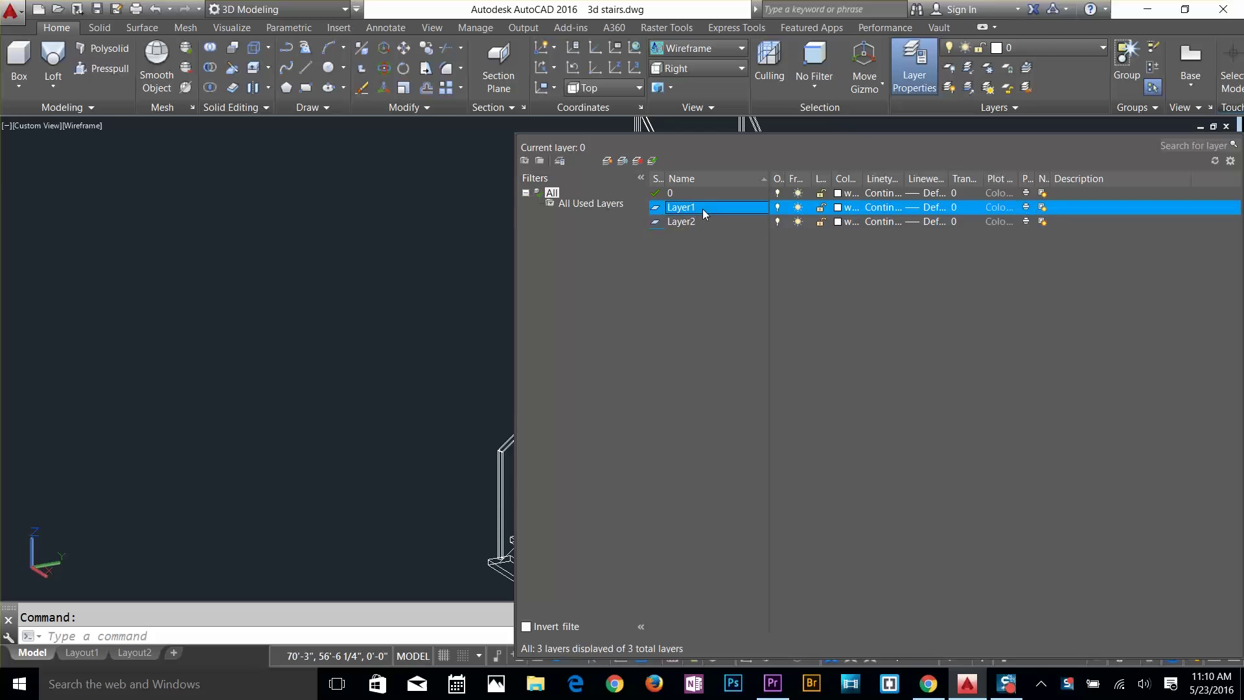
{"action": "left_click", "coordinate": [701, 209]}
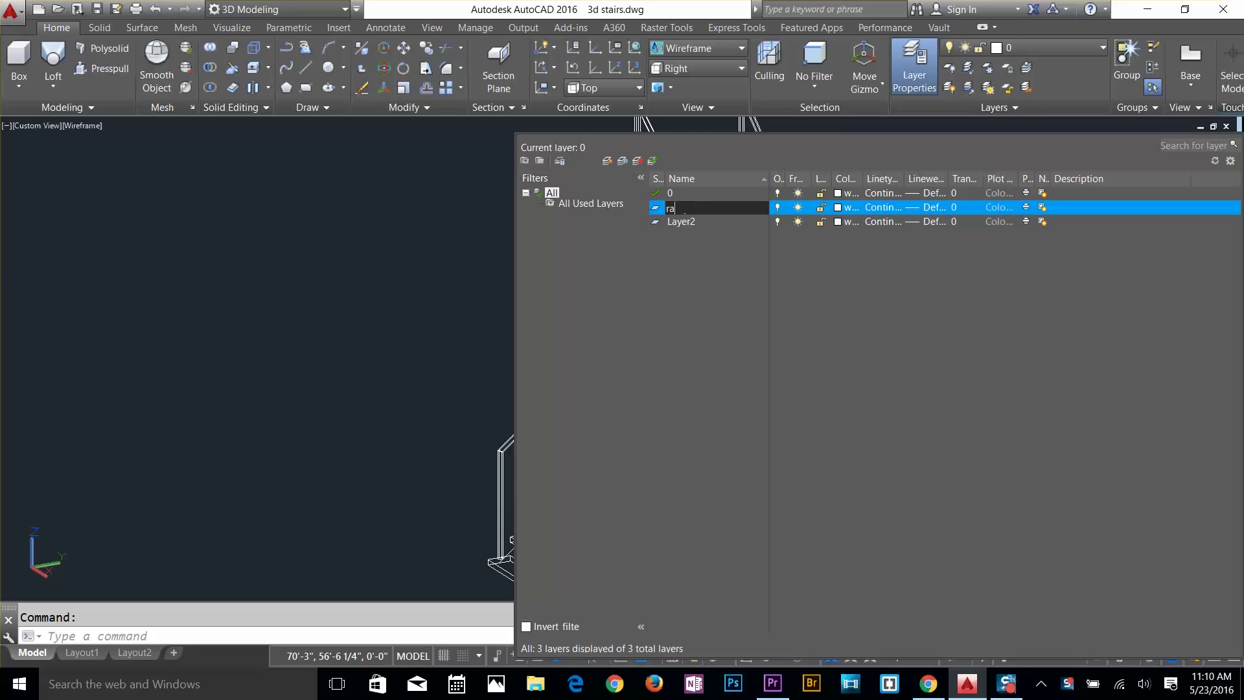
{"action": "left_click", "coordinate": [694, 224]}
{"action": "left_click", "coordinate": [694, 224]}
{"action": "type", "text": "s"}
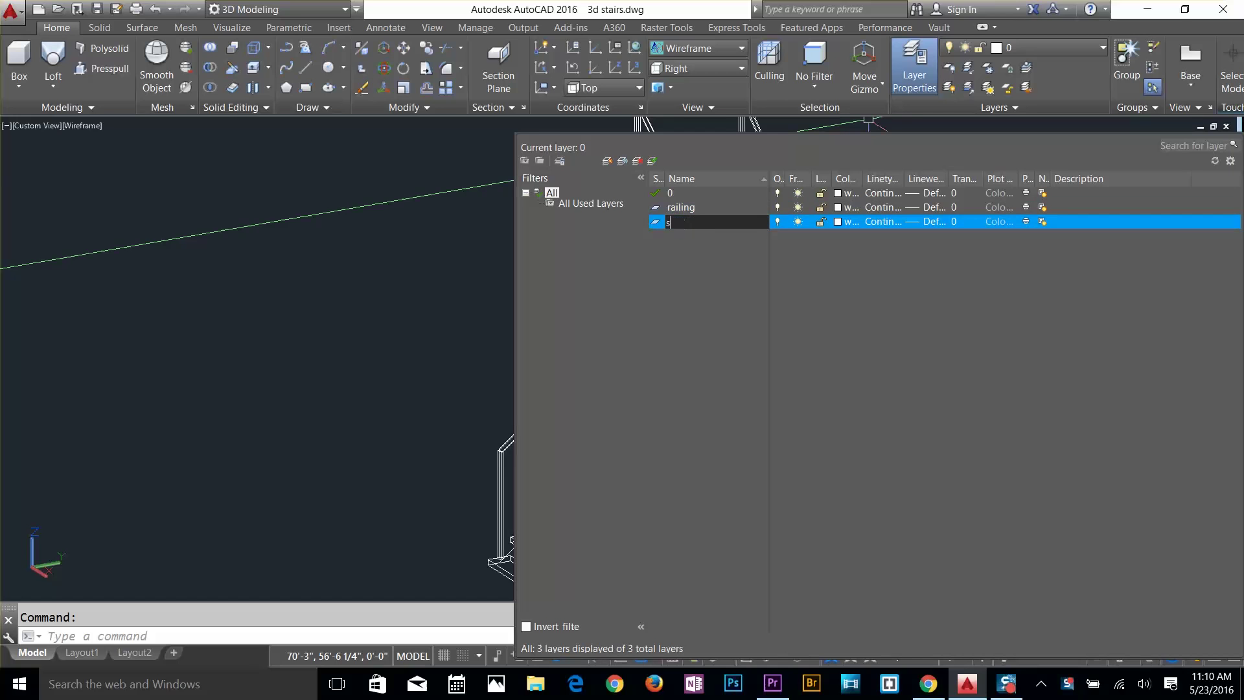
{"action": "type", "text": "teps"}
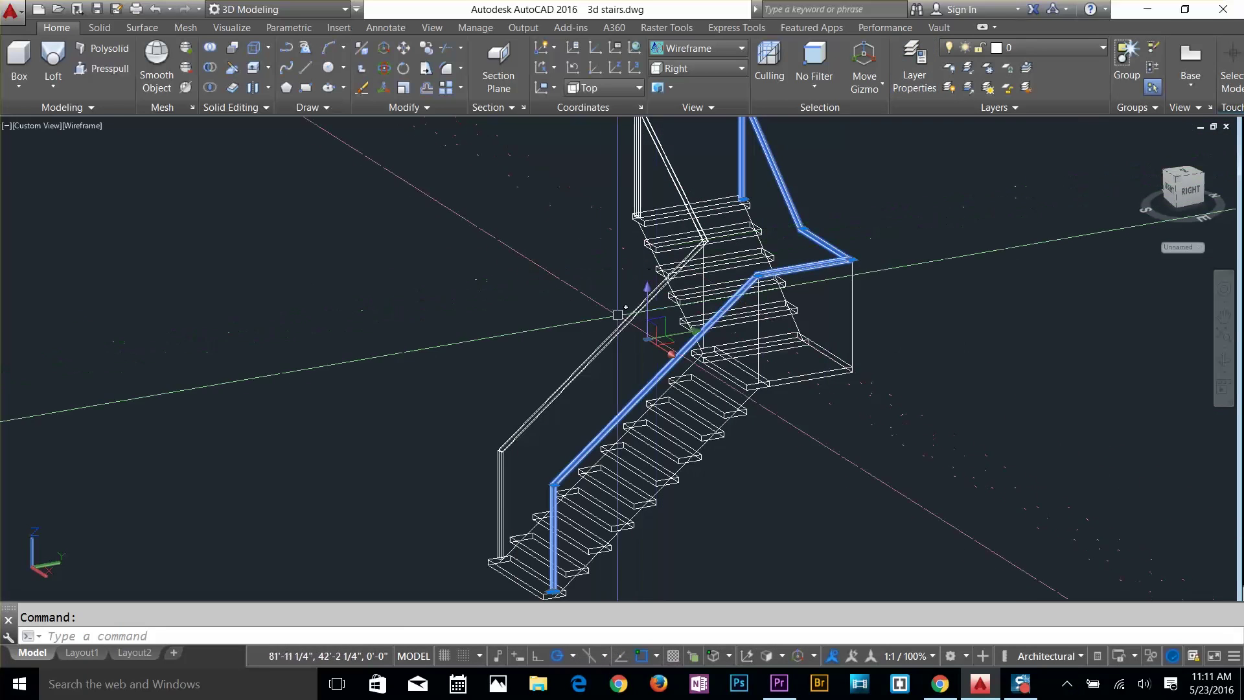
Assign both extruded tubular handrails to the railing layer
{"action": "left_click", "coordinate": [603, 331]}
{"action": "left_click", "coordinate": [592, 352]}
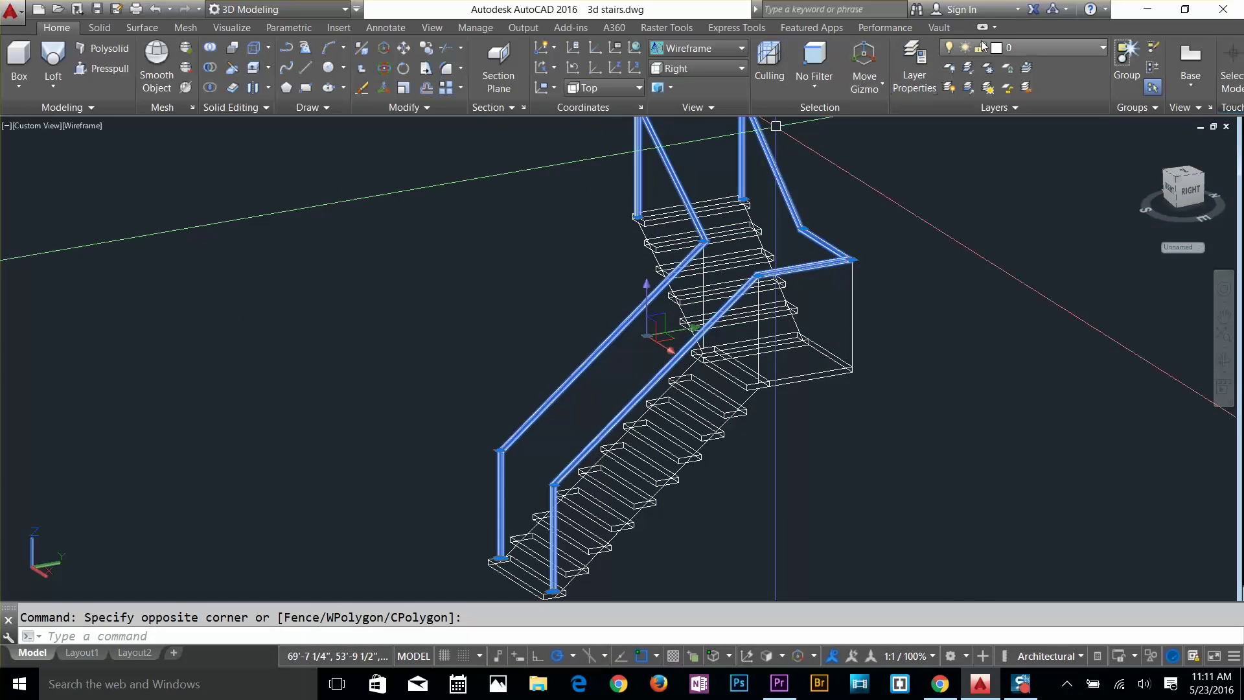
{"action": "left_click", "coordinate": [1012, 86]}
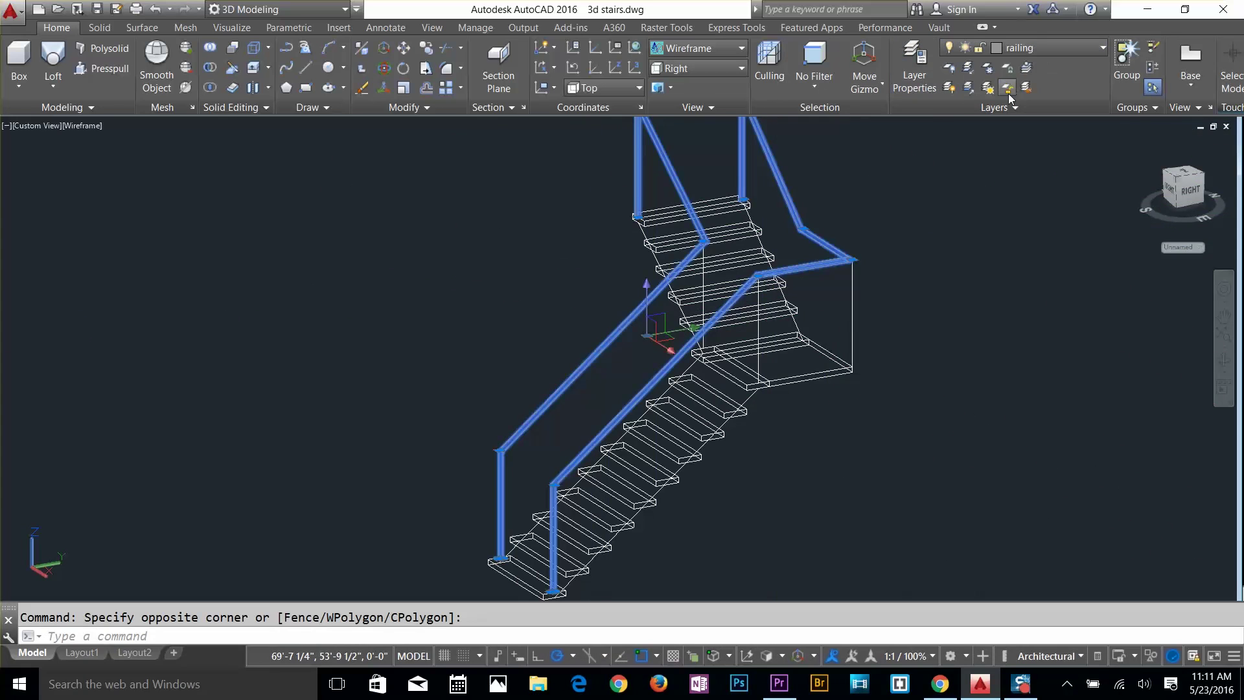
{"action": "key", "text": "Escape"}
Turn off the railing layer to isolate the steps and construction lines
{"action": "left_click", "coordinate": [686, 205]}
{"action": "left_click", "coordinate": [560, 186]}
{"action": "key", "text": "Escape"}
{"action": "key", "text": "Escape"}
{"action": "left_click", "coordinate": [1017, 49]}
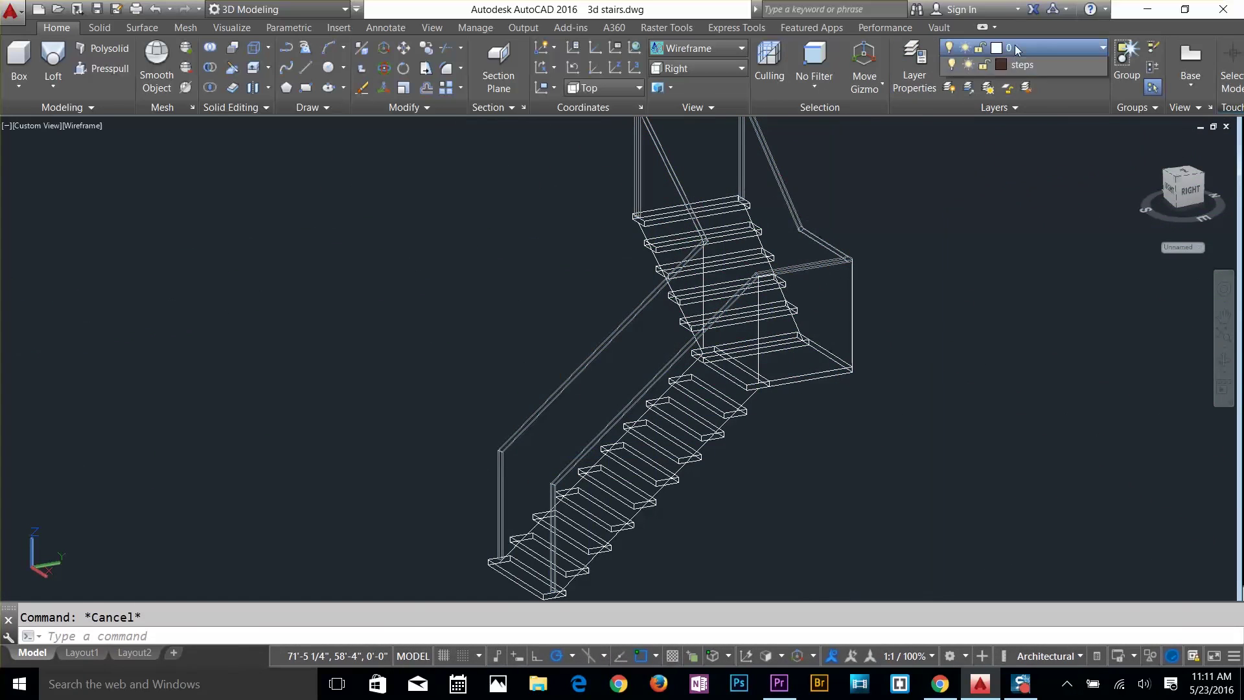
{"action": "left_click", "coordinate": [951, 86]}
{"action": "left_click", "coordinate": [932, 278]}
Assign all steps and the landing to the steps layer, leaving the vertical construction lines out of the selection
{"action": "left_click", "coordinate": [602, 169]}
{"action": "left_click", "coordinate": [887, 420]}
{"action": "scroll", "coordinate": [883, 252], "scroll_direction": "up", "scroll_amount": 4}
{"action": "left_click", "coordinate": [819, 348], "text": "shift"}
{"action": "left_click", "coordinate": [626, 404], "text": "shift"}
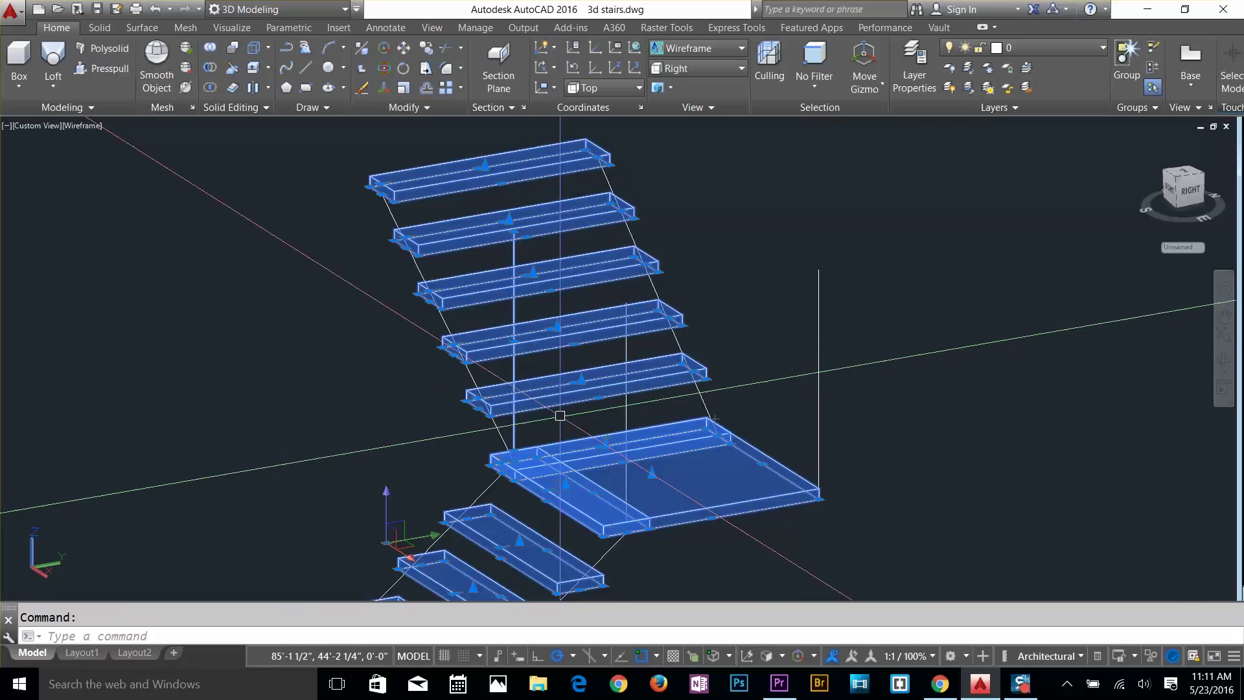
{"action": "left_click", "coordinate": [513, 427], "text": "shift"}
{"action": "left_click", "coordinate": [1029, 48]}
{"action": "left_click", "coordinate": [1012, 87]}
{"action": "key", "text": "Escape"}
Set the visual style to Shaded and turn the railing layer back on
{"action": "left_click", "coordinate": [741, 48]}
{"action": "left_click", "coordinate": [680, 142]}
{"action": "scroll", "coordinate": [732, 348], "scroll_direction": "down", "scroll_amount": 3}
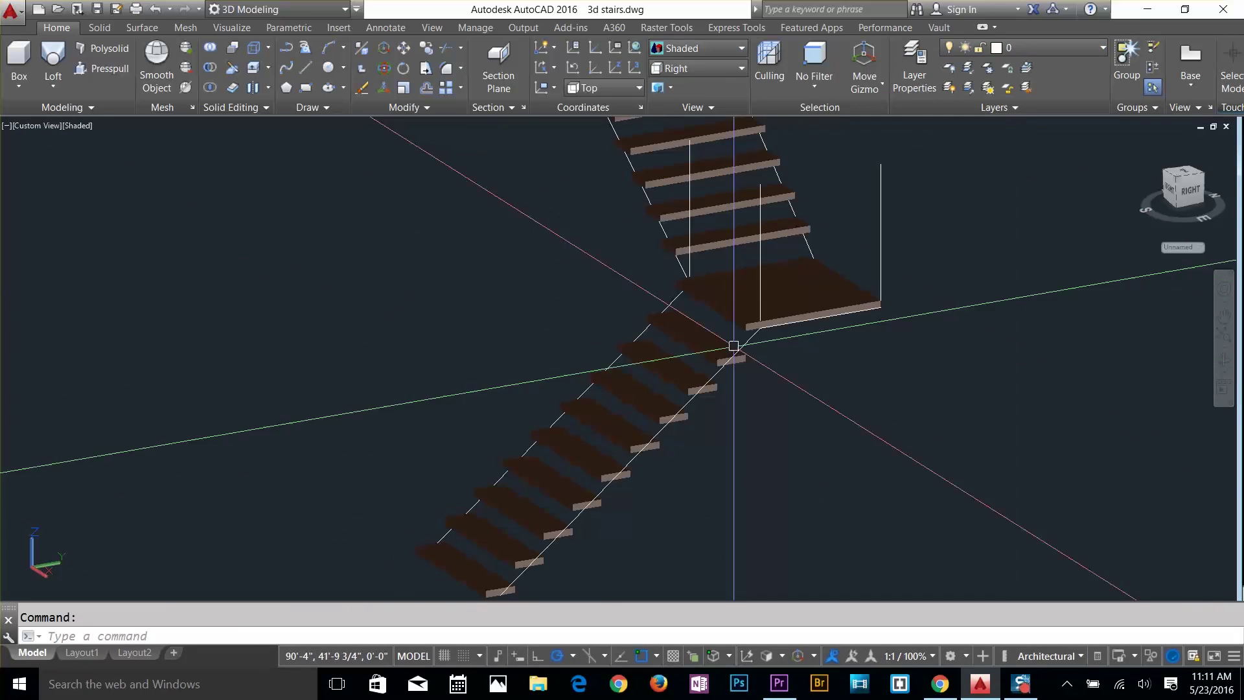
{"action": "left_click", "coordinate": [1103, 48]}
{"action": "left_click", "coordinate": [949, 81]}
{"action": "left_click", "coordinate": [933, 246]}
{"action": "key", "text": "Escape"}
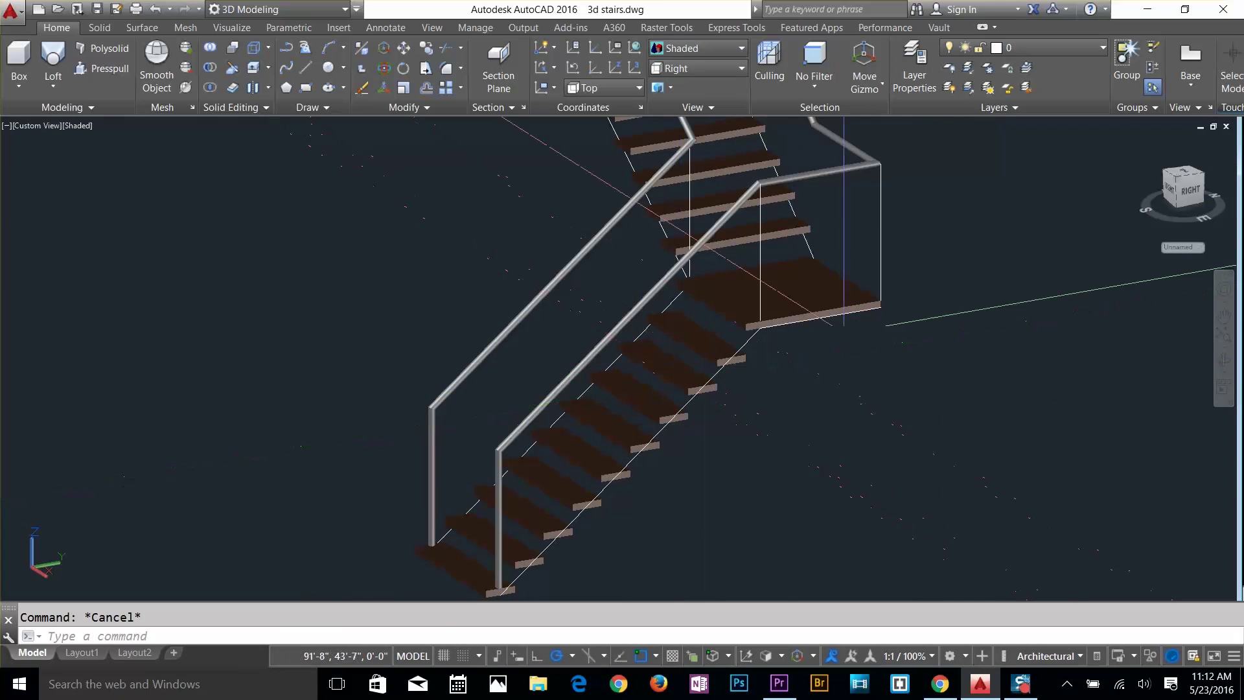
Set the visual style to Wireframe and place the UCS origin on the tread beside the outer post's base
{"action": "left_click", "coordinate": [699, 58]}
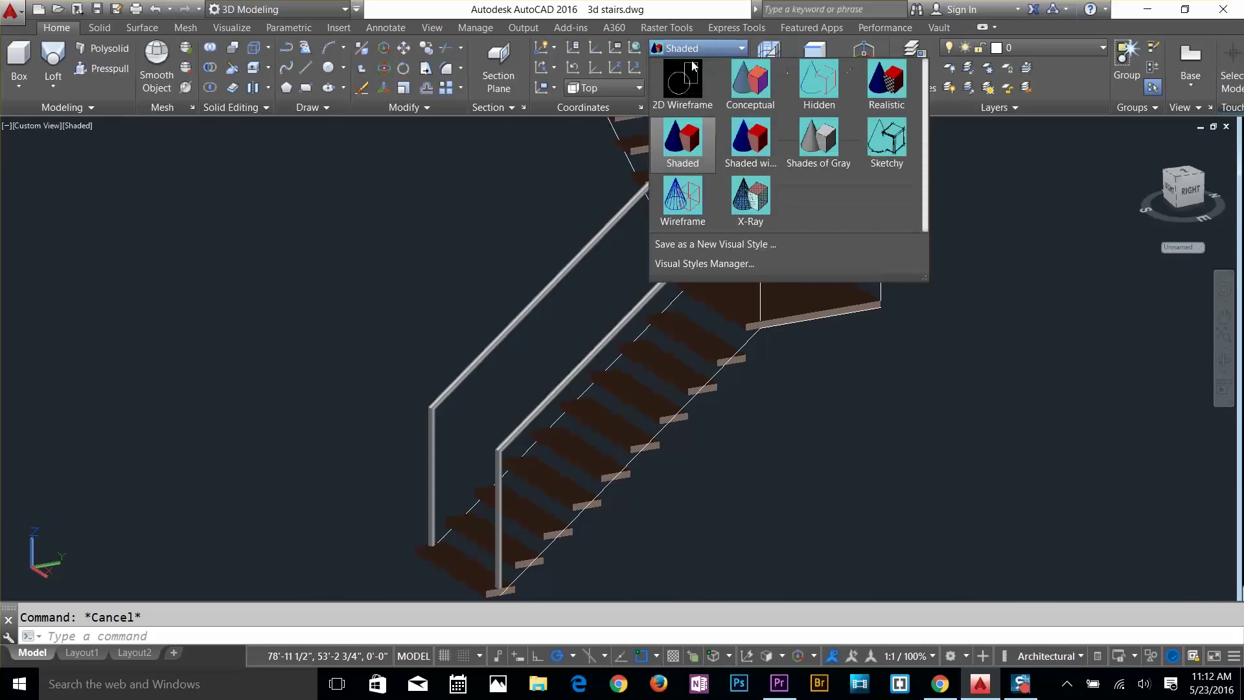
{"action": "left_click", "coordinate": [681, 201]}
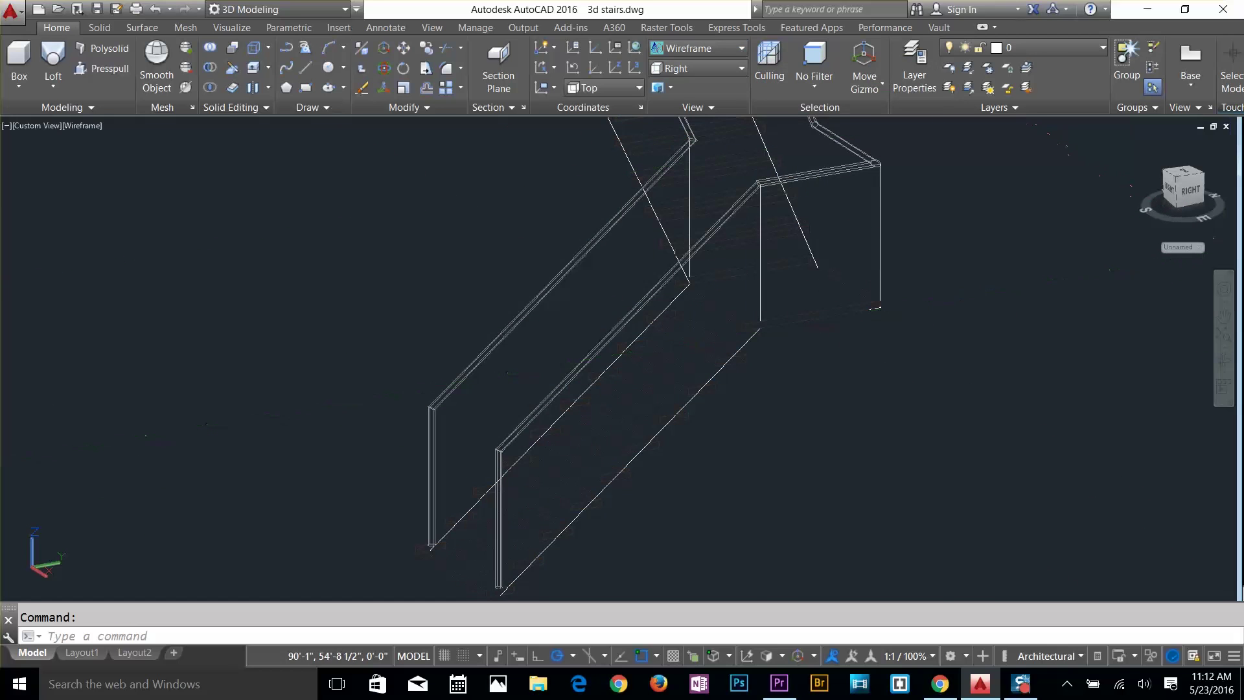
{"action": "scroll", "coordinate": [527, 347], "scroll_direction": "up", "scroll_amount": 5}
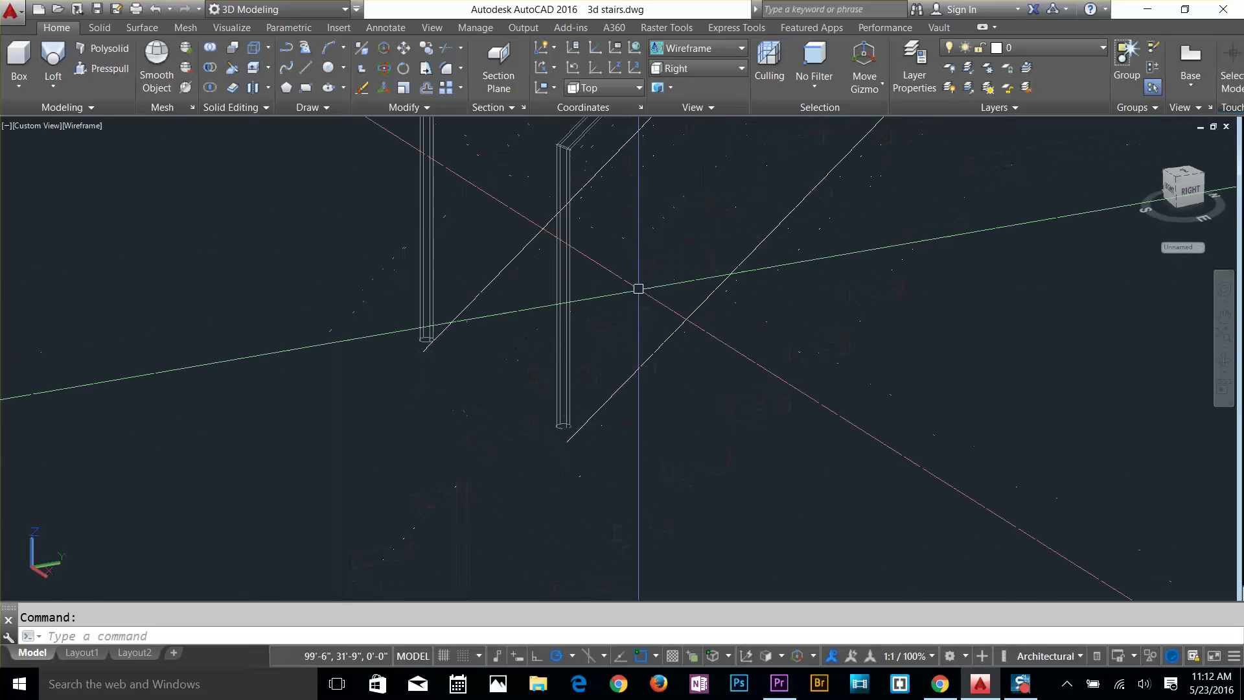
{"action": "scroll", "coordinate": [638, 360], "scroll_direction": "up", "scroll_amount": 3}
{"action": "key", "text": "Escape"}
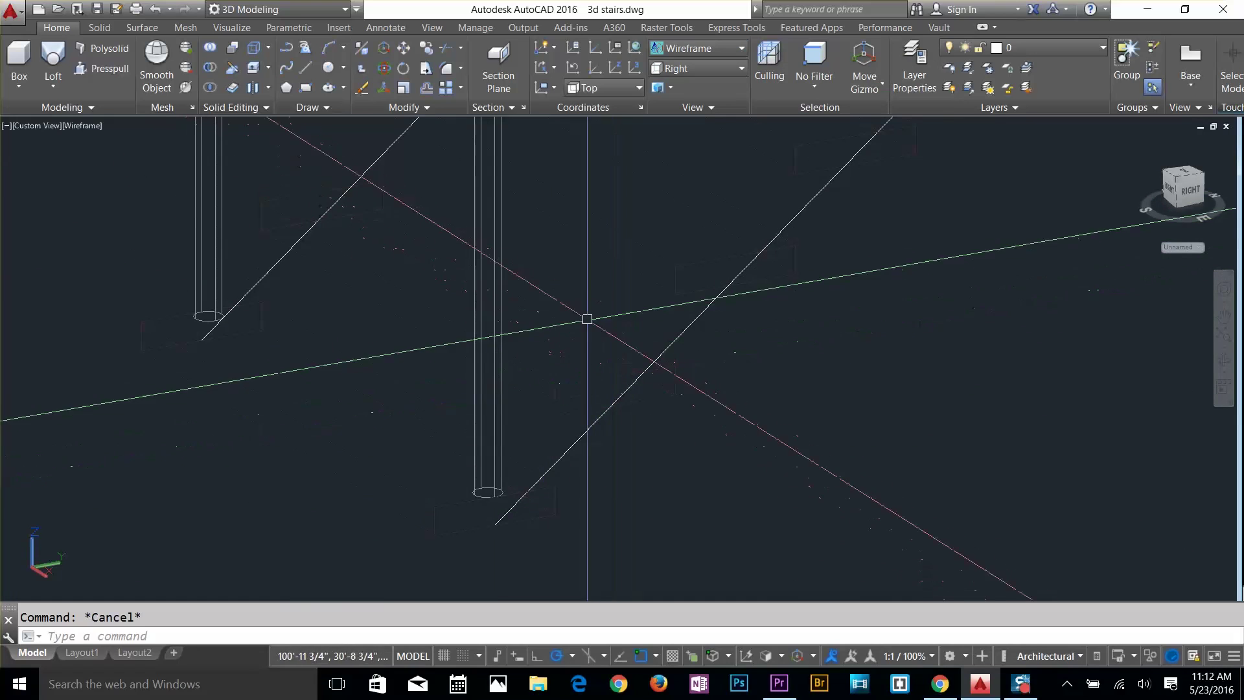
{"action": "key", "text": "Return"}
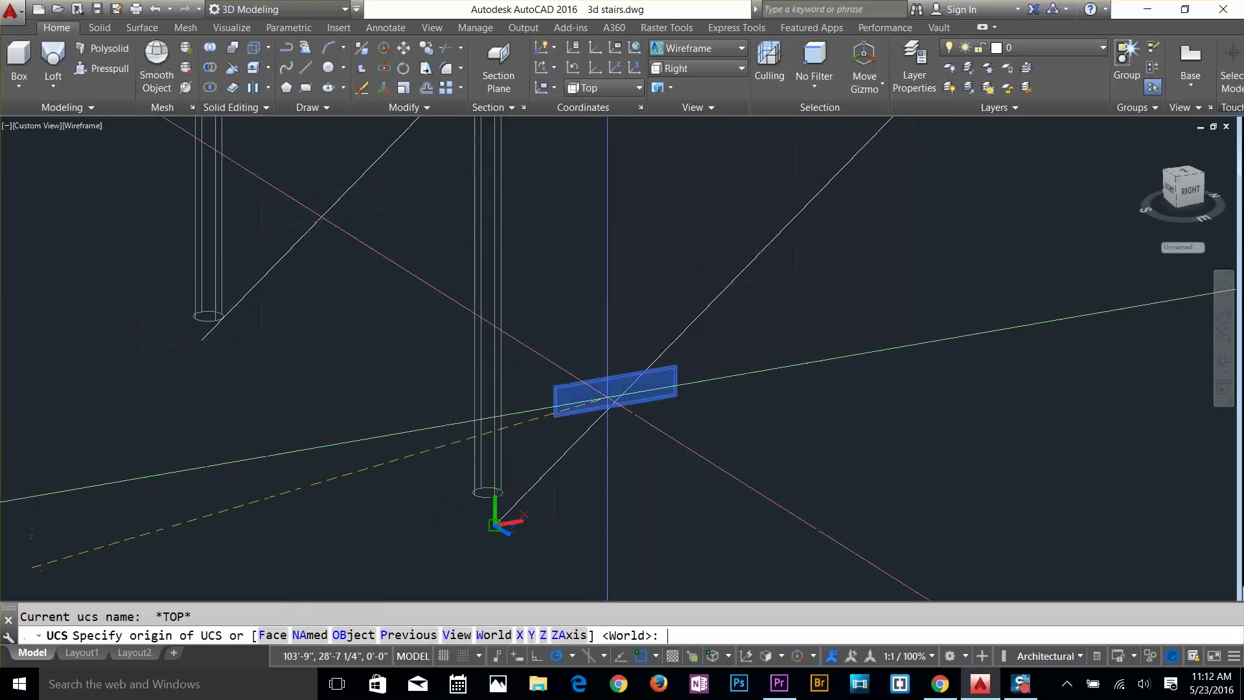
{"action": "left_click", "coordinate": [574, 355]}
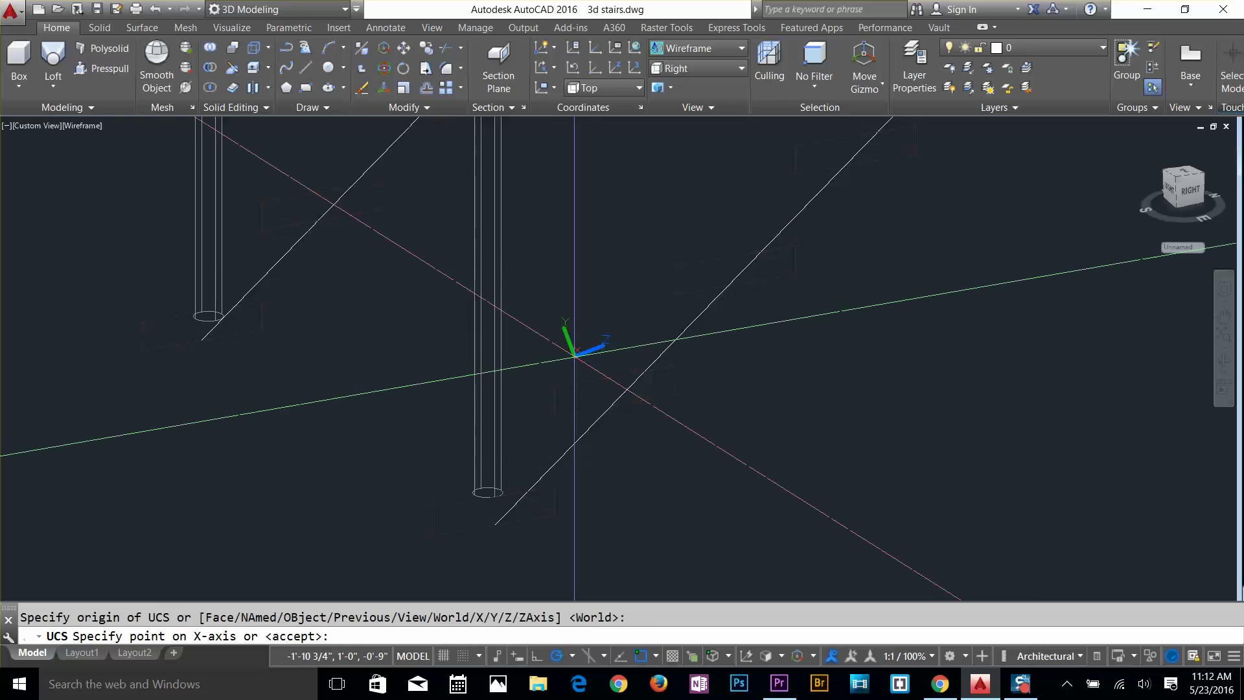
{"action": "scroll", "coordinate": [639, 342], "scroll_direction": "up", "scroll_amount": 5}
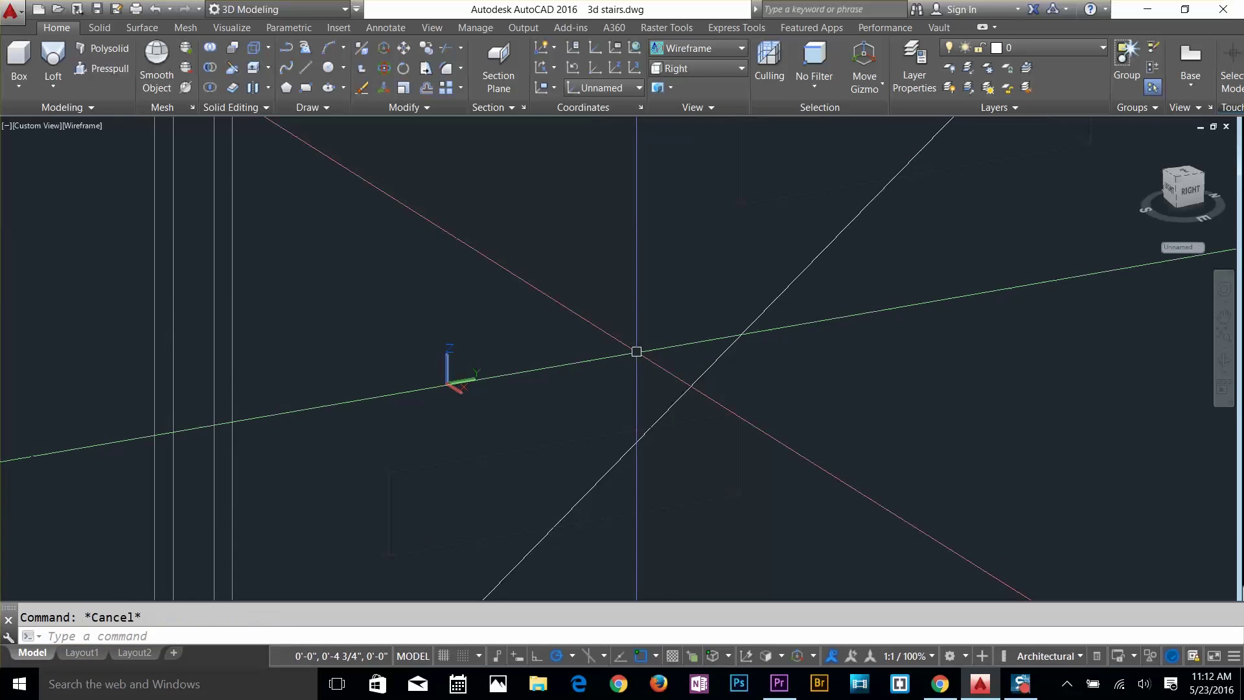
Draw a baluster circle of radius 0.5" centred on the UCS X axis, about 4 3/4" from the origin
{"action": "type", "text": "c"}
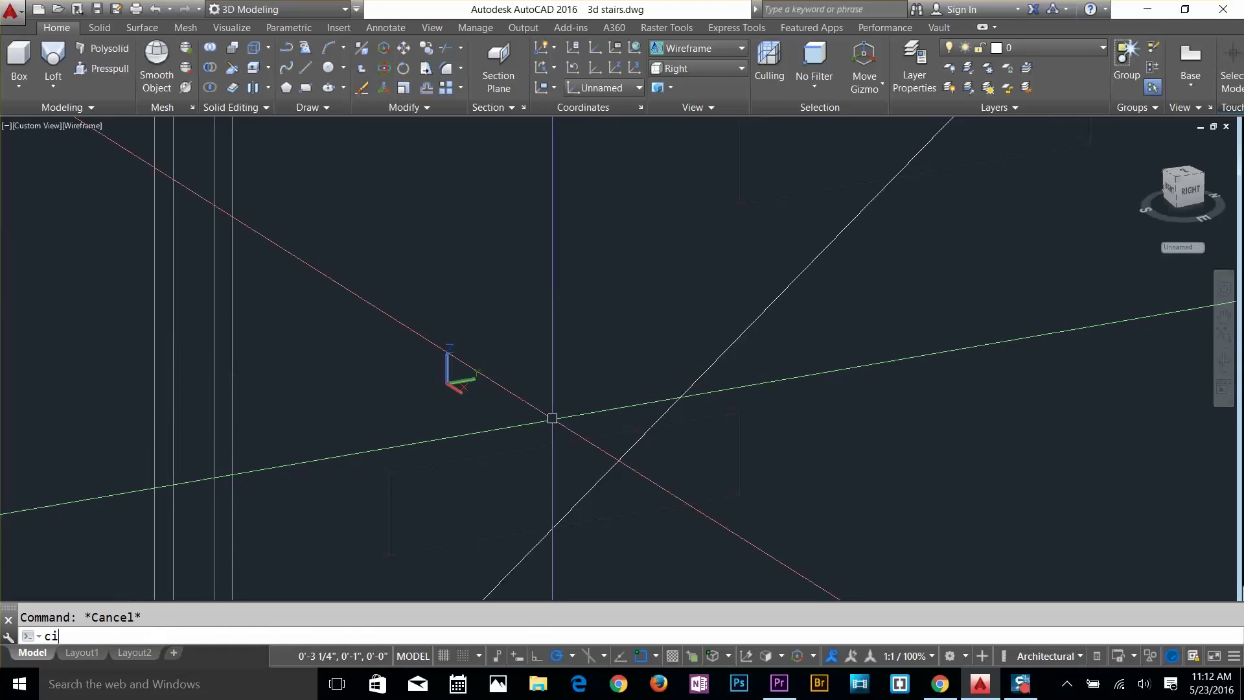
{"action": "type", "text": "i"}
{"action": "key", "text": "Return"}
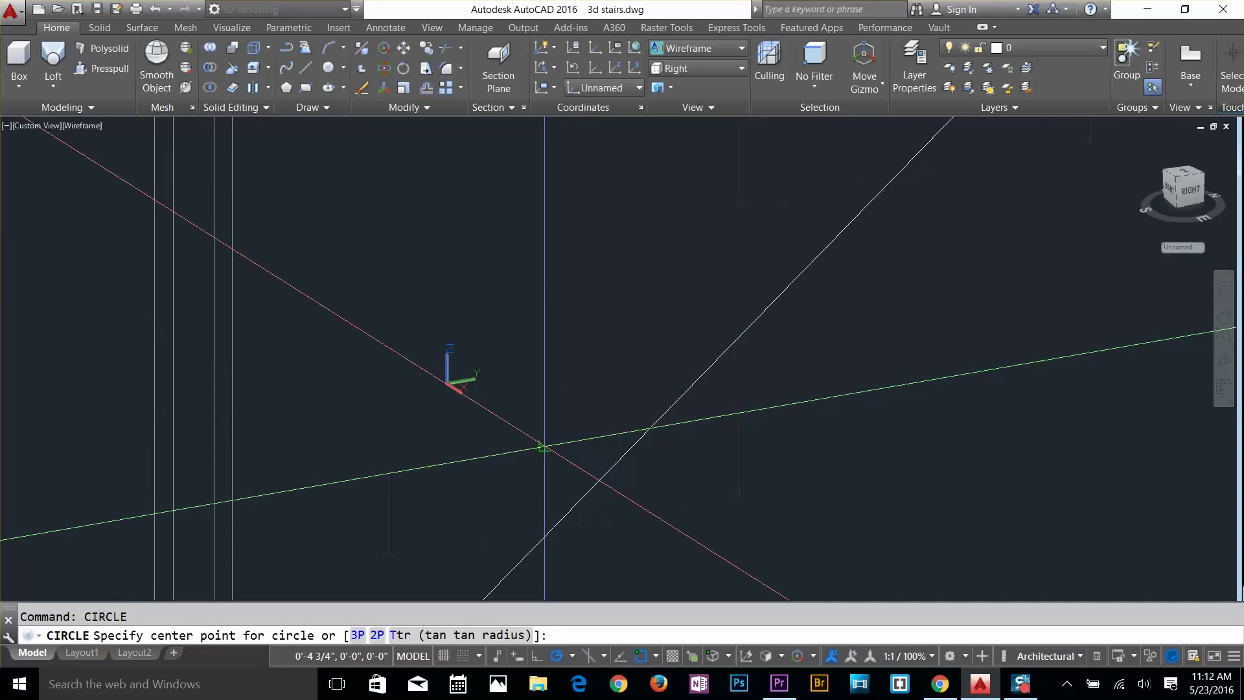
{"action": "left_click", "coordinate": [544, 447]}
{"action": "type", "text": "."}
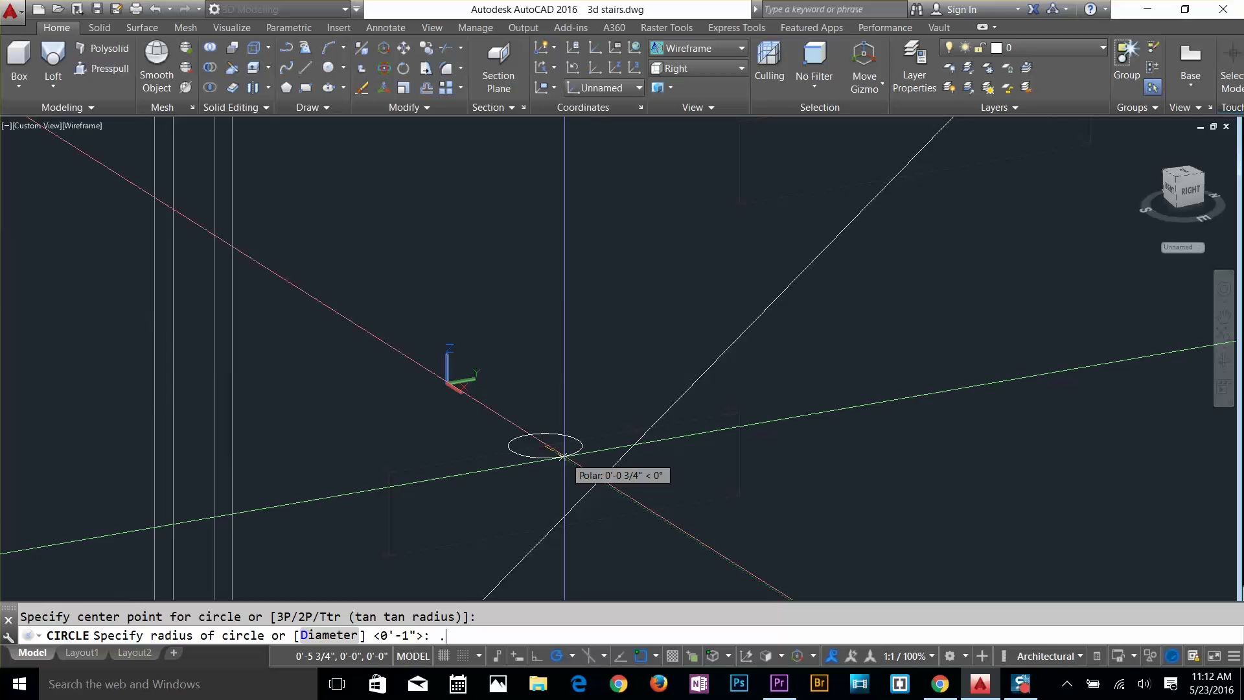
{"action": "type", "text": "5"}
{"action": "key", "text": "Return"}
{"action": "key", "text": "Escape"}
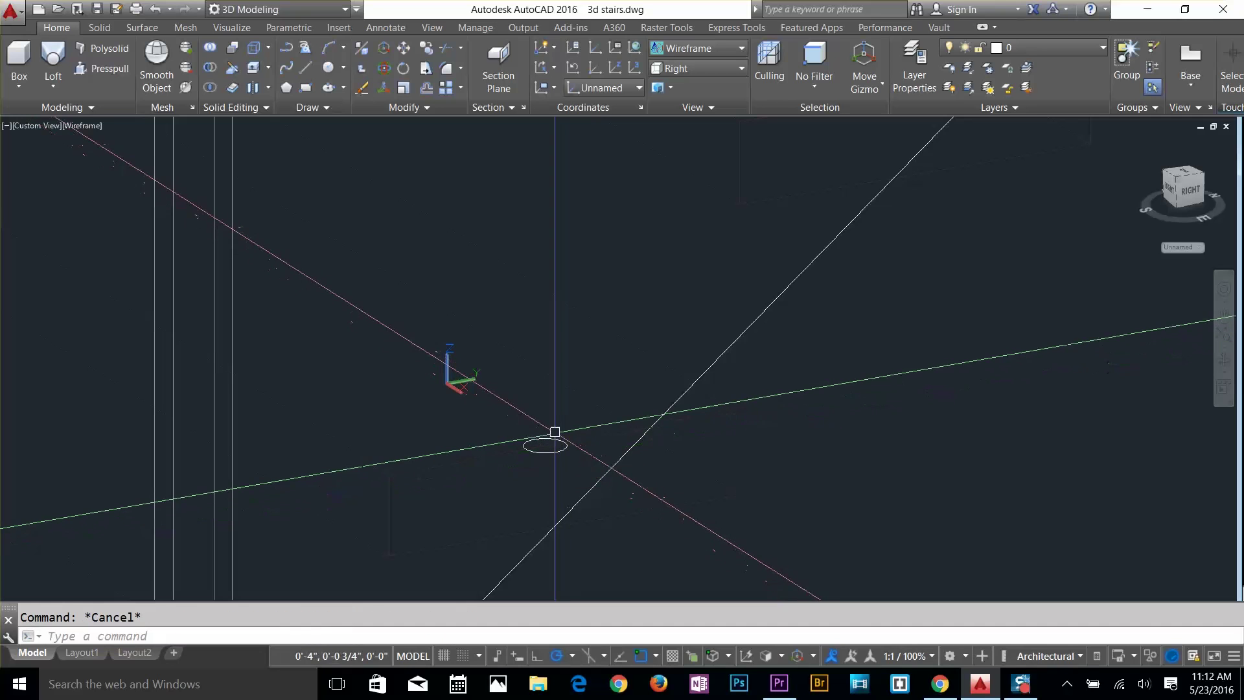
Move the baluster circle by its quadrant on the X axis to the point where its centre was placed
{"action": "middle_click_drag", "start_coordinate": [564, 428], "coordinate": [568, 477], "text": "shift"}
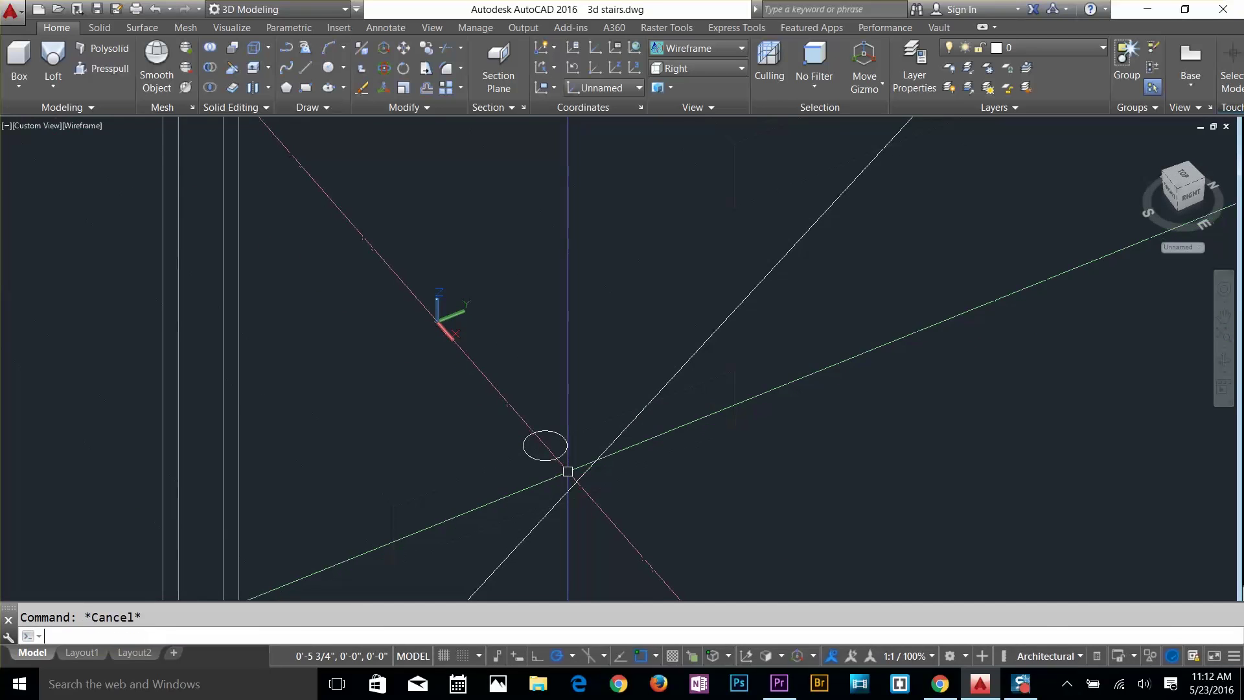
{"action": "key", "text": "Return"}
{"action": "left_click", "coordinate": [555, 460]}
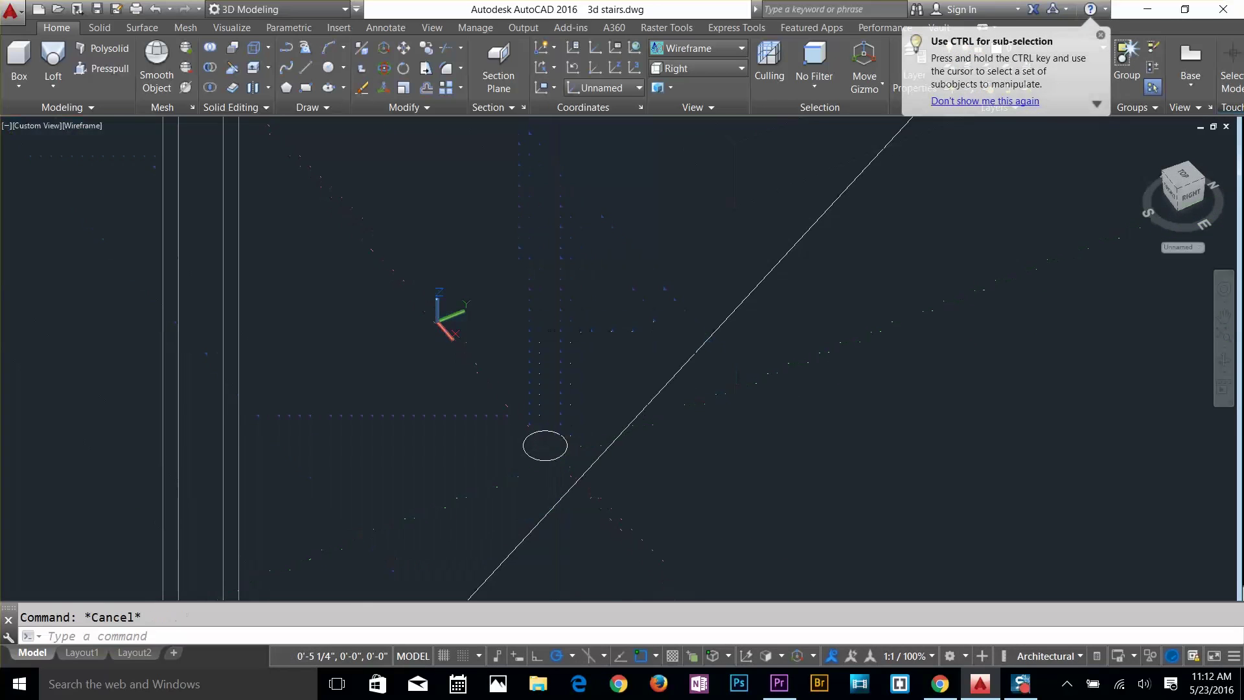
{"action": "key", "text": "Return"}
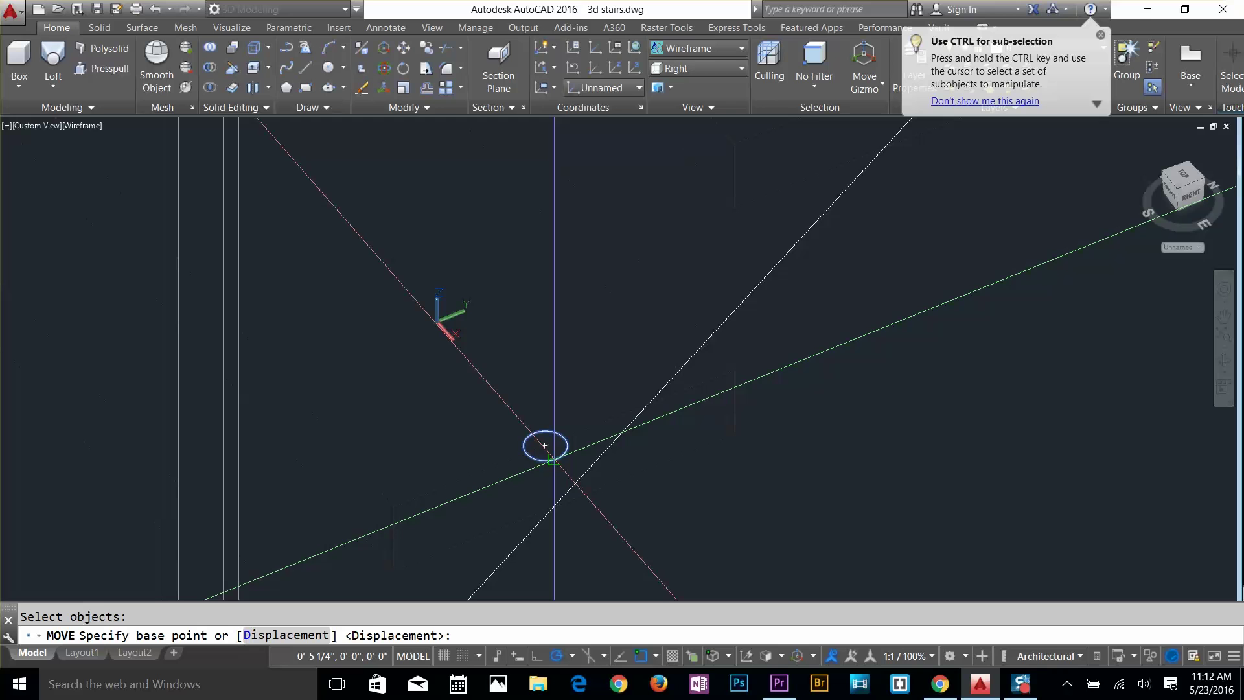
{"action": "right_click", "coordinate": [556, 464], "text": "shift"}
{"action": "left_click", "coordinate": [612, 335]}
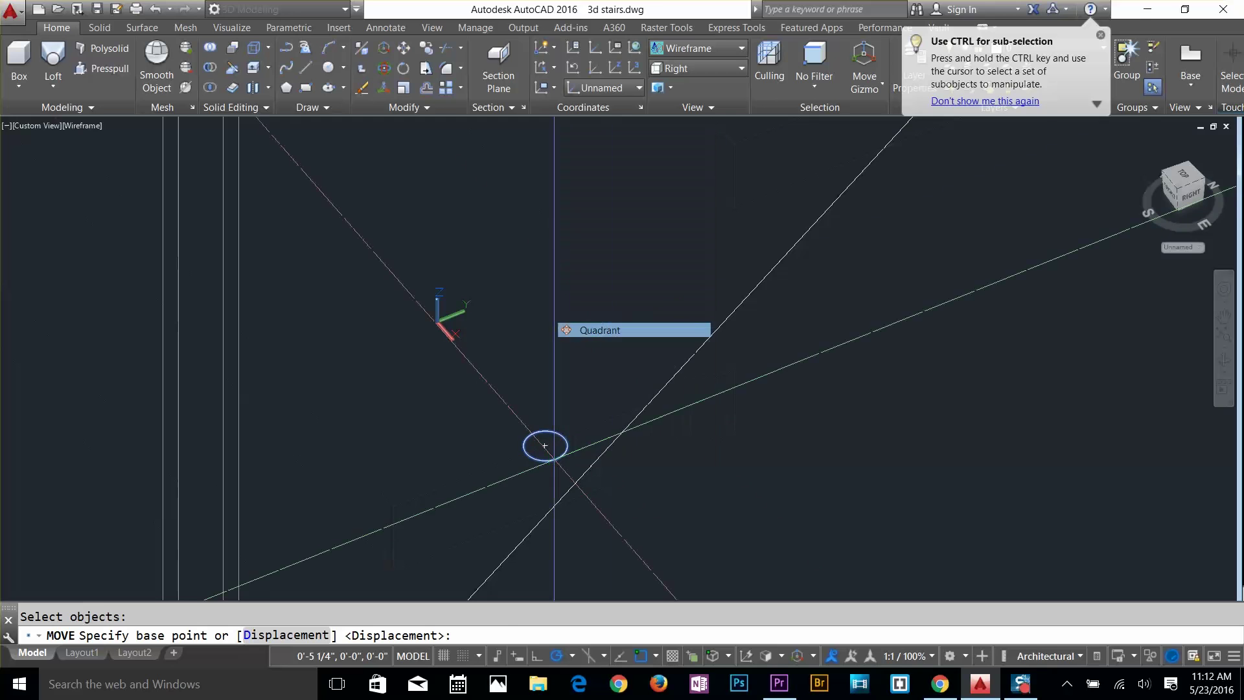
{"action": "left_click", "coordinate": [569, 445]}
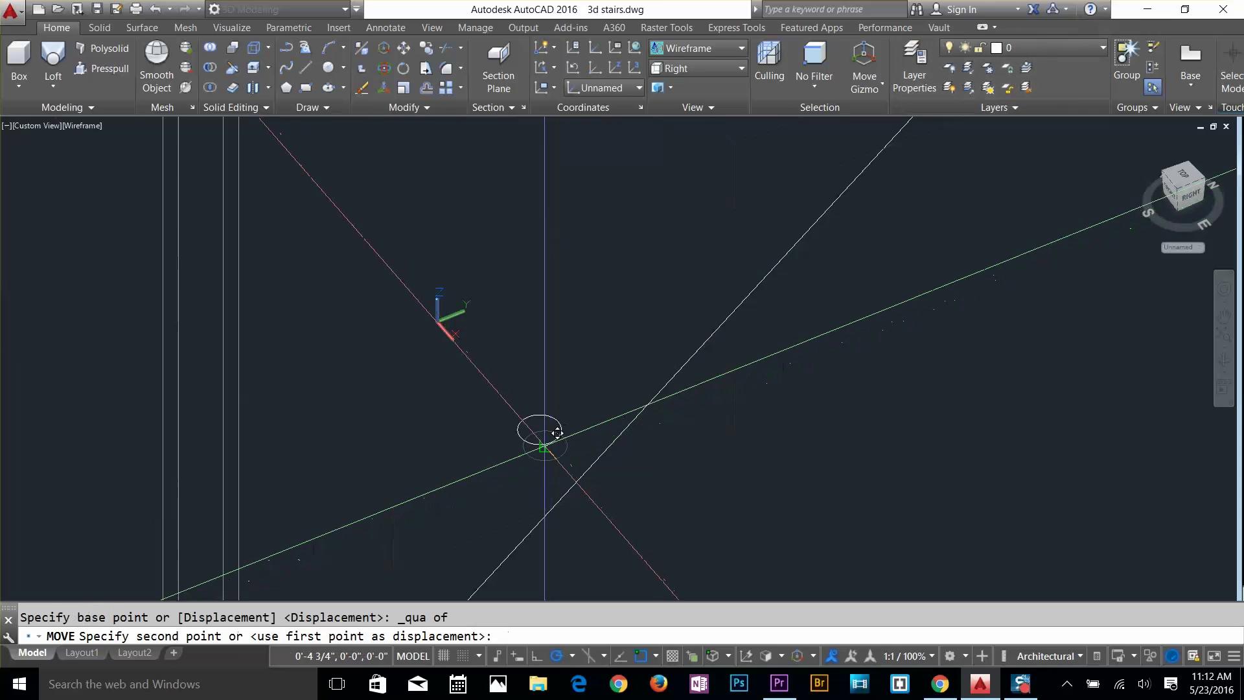
{"action": "key", "text": "Escape"}
Extrude the baluster circle upward to a height of 3.5'
{"action": "scroll", "coordinate": [583, 444], "scroll_direction": "down", "scroll_amount": 5}
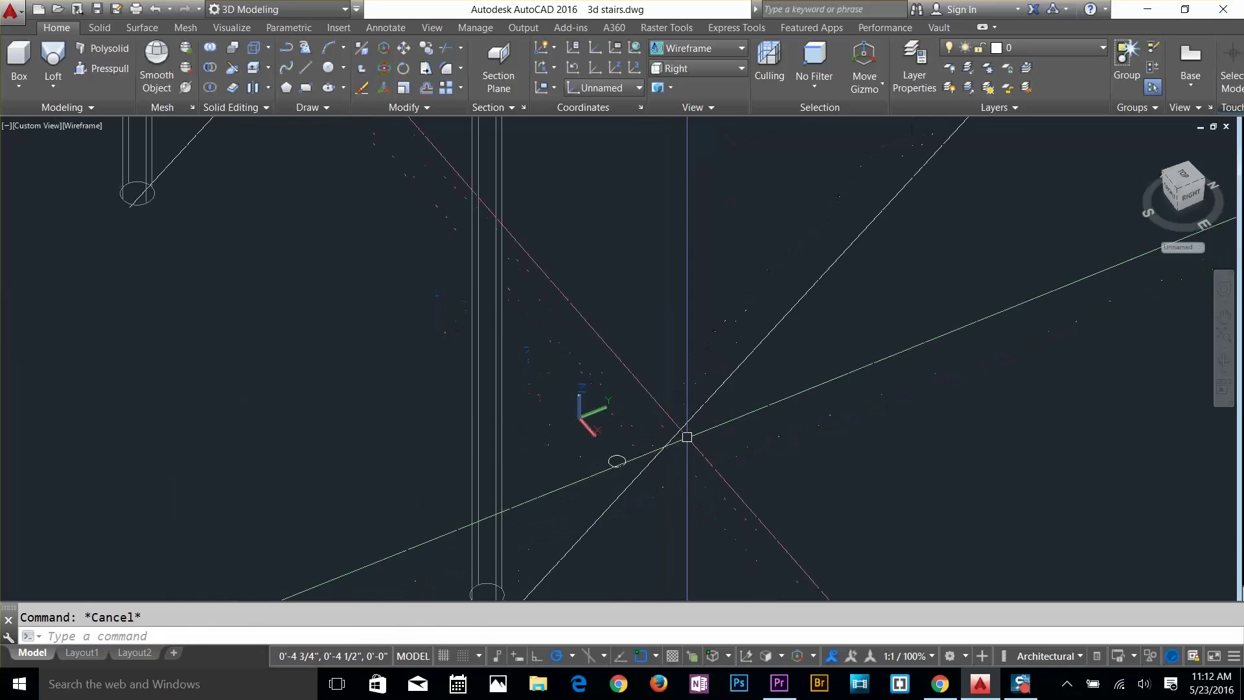
{"action": "scroll", "coordinate": [621, 438], "scroll_direction": "up", "scroll_amount": 3}
{"action": "type", "text": "e"}
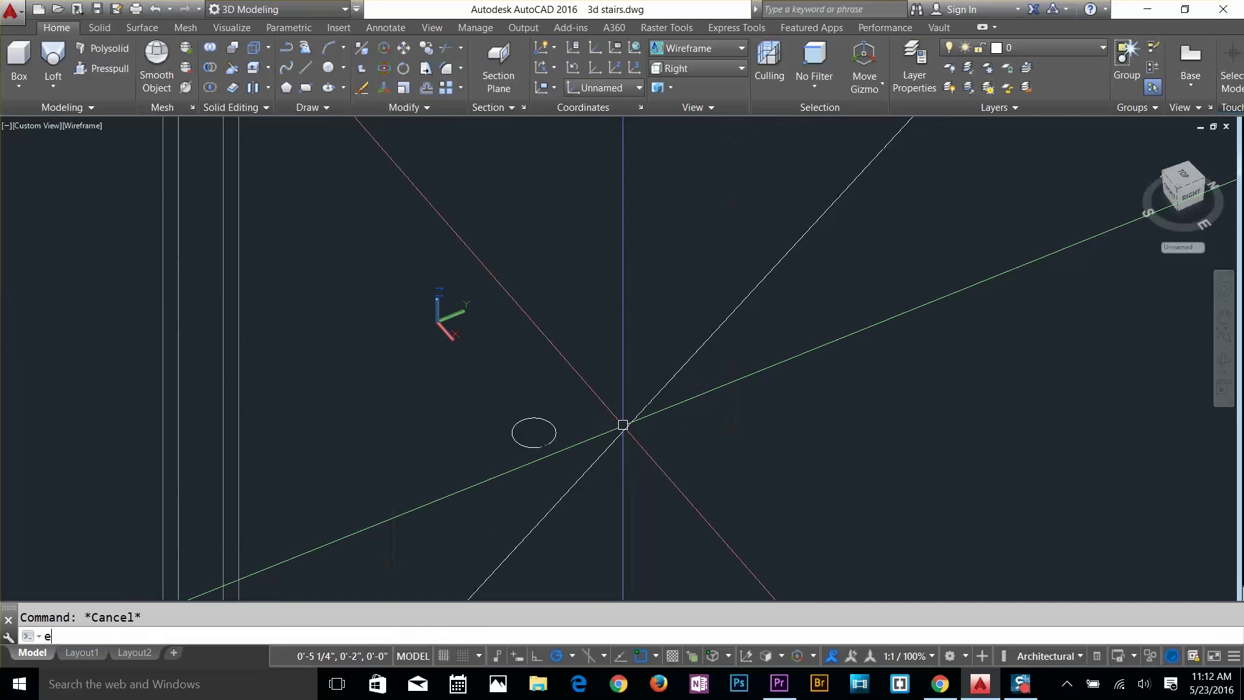
{"action": "type", "text": "xt"}
{"action": "key", "text": "Return"}
{"action": "key", "text": "Return"}
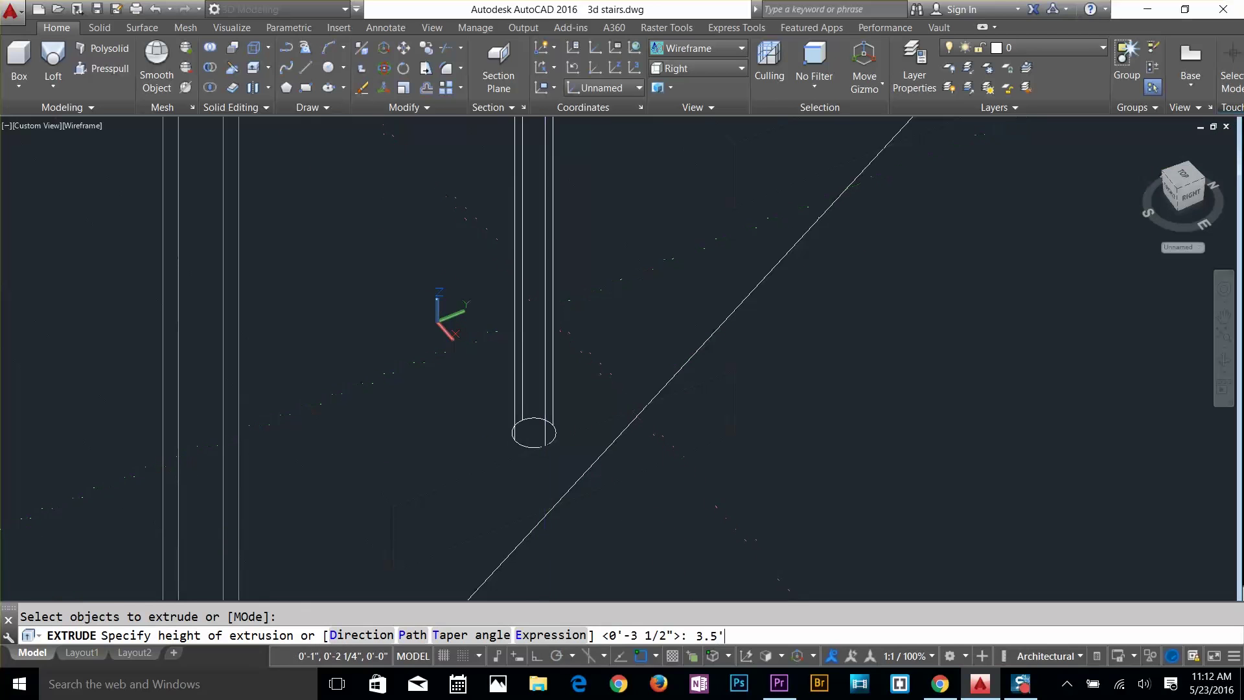
{"action": "key", "text": "Return"}
Set the visual style to Shaded and examine where the baluster's top meets the outer handrail
{"action": "scroll", "coordinate": [556, 297], "scroll_direction": "down", "scroll_amount": 6}
{"action": "middle_click_drag", "start_coordinate": [597, 212], "coordinate": [638, 428]}
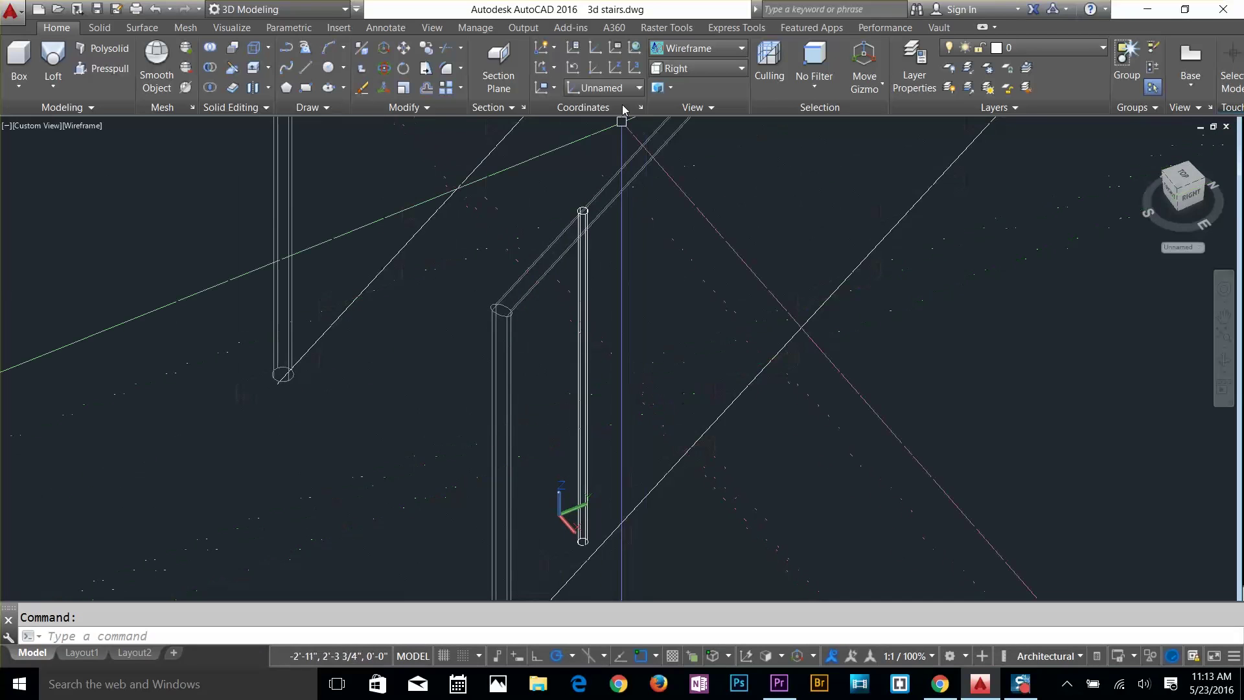
{"action": "left_click", "coordinate": [694, 56]}
{"action": "left_click", "coordinate": [685, 145]}
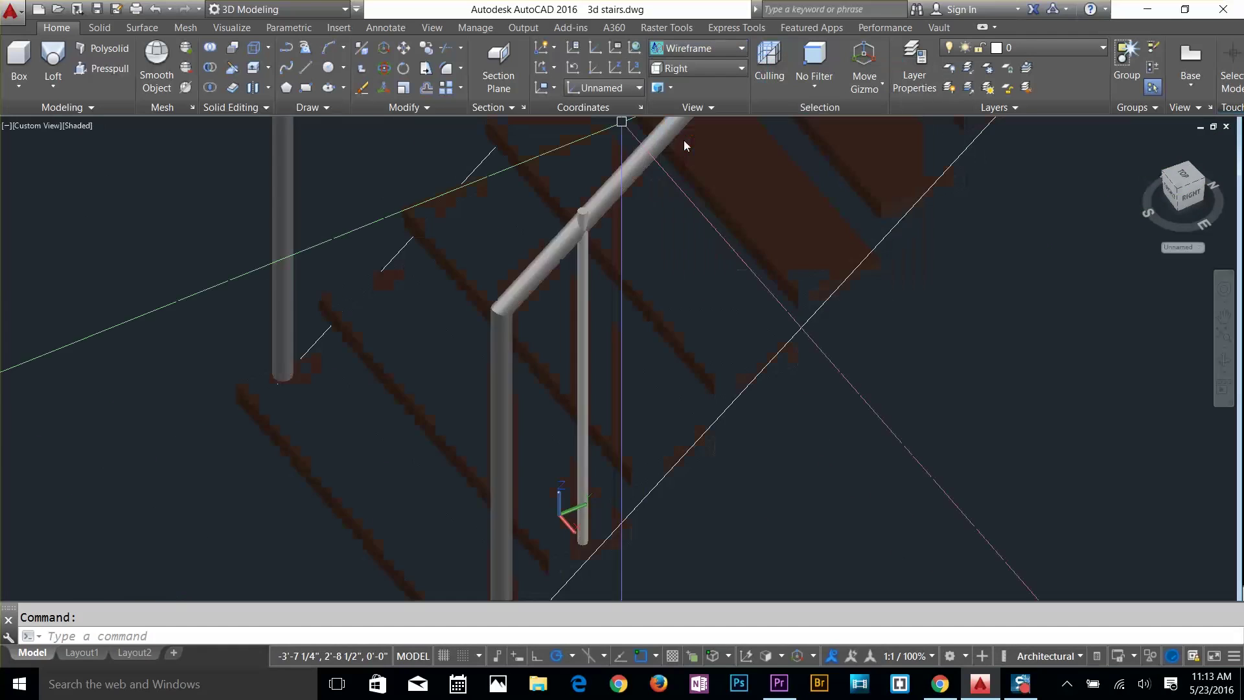
{"action": "scroll", "coordinate": [622, 121], "scroll_direction": "up", "scroll_amount": 3}
{"action": "scroll", "coordinate": [491, 377], "scroll_direction": "up", "scroll_amount": 5}
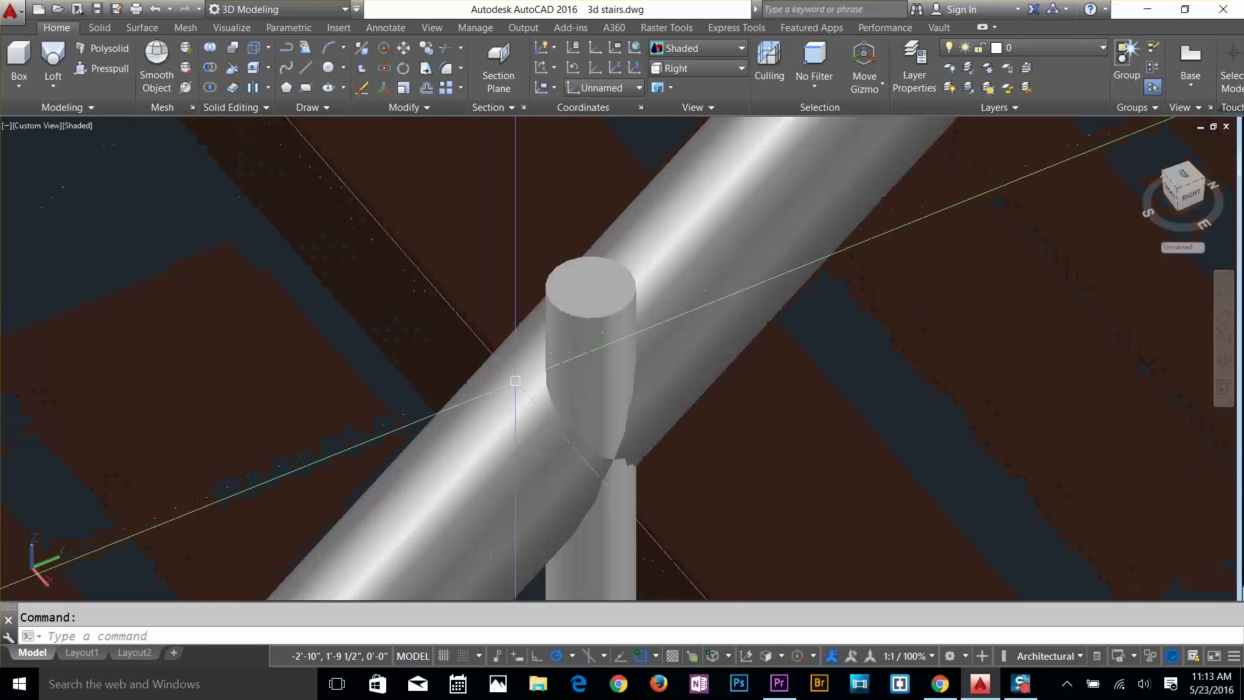
{"action": "scroll", "coordinate": [637, 373], "scroll_direction": "down", "scroll_amount": 2}
{"action": "middle_click_drag", "start_coordinate": [638, 373], "coordinate": [644, 192]}
{"action": "scroll", "coordinate": [661, 340], "scroll_direction": "down", "scroll_amount": 2}
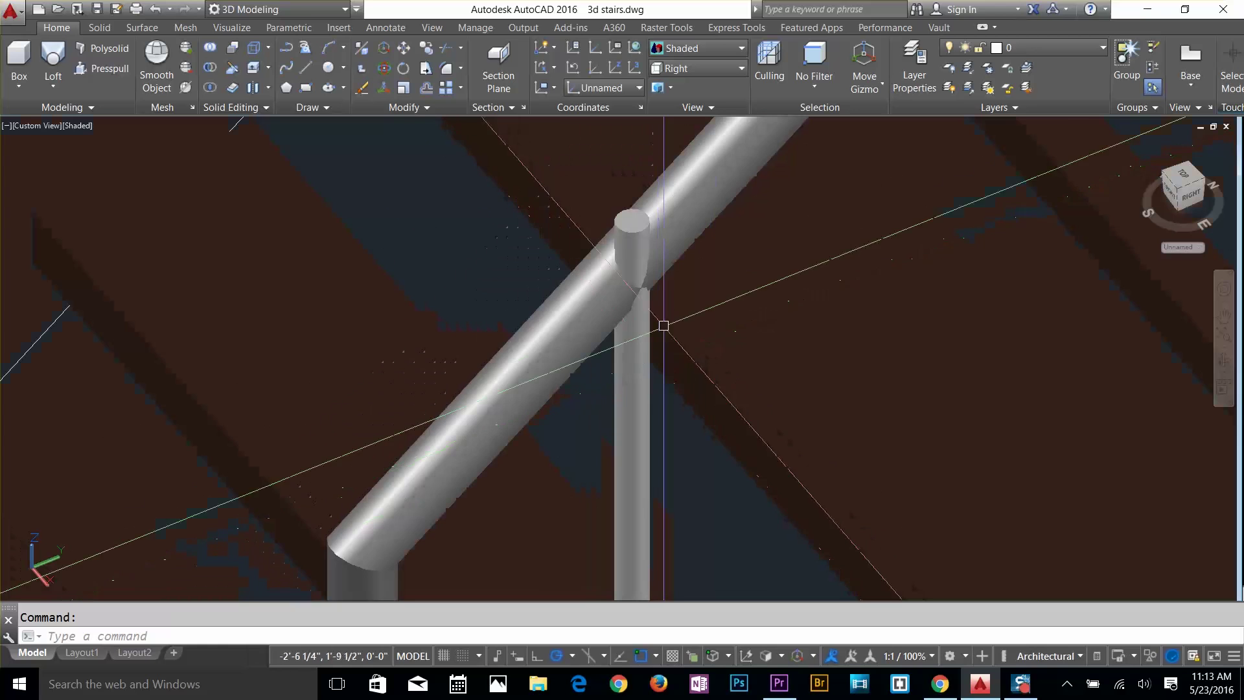
Filter the selection to faces and stretch the baluster's top face straight down into the handrail tube
{"action": "left_click", "coordinate": [813, 78]}
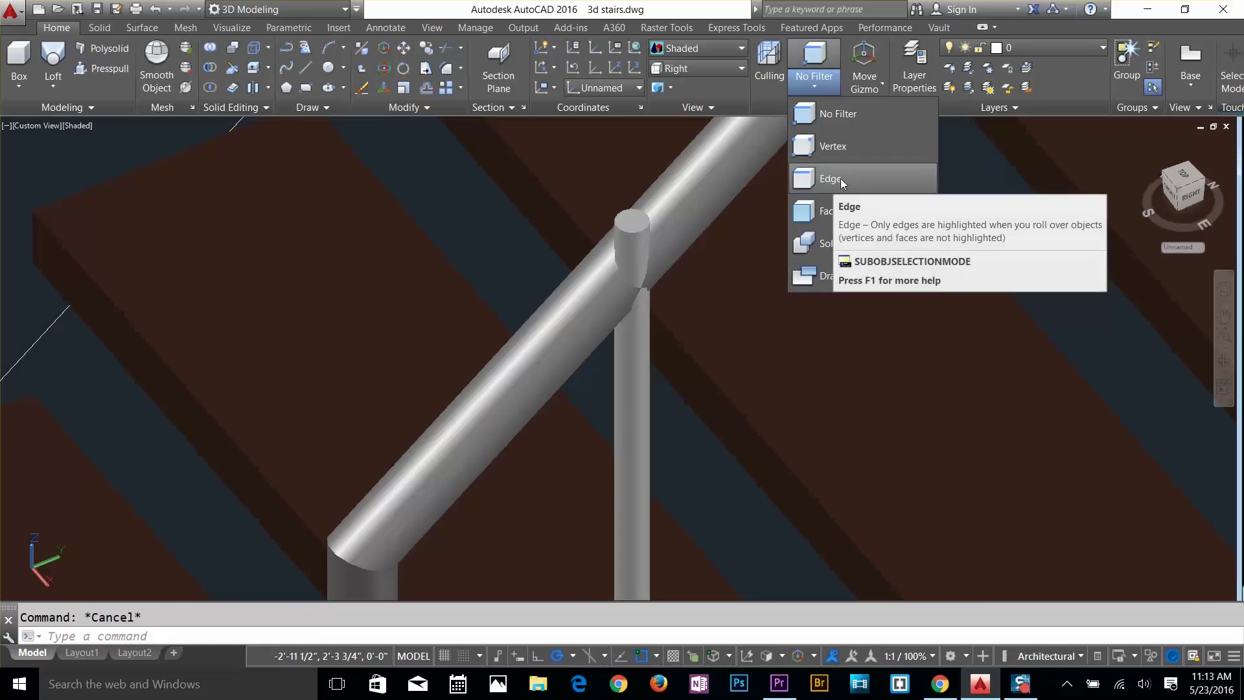
{"action": "left_click", "coordinate": [829, 211]}
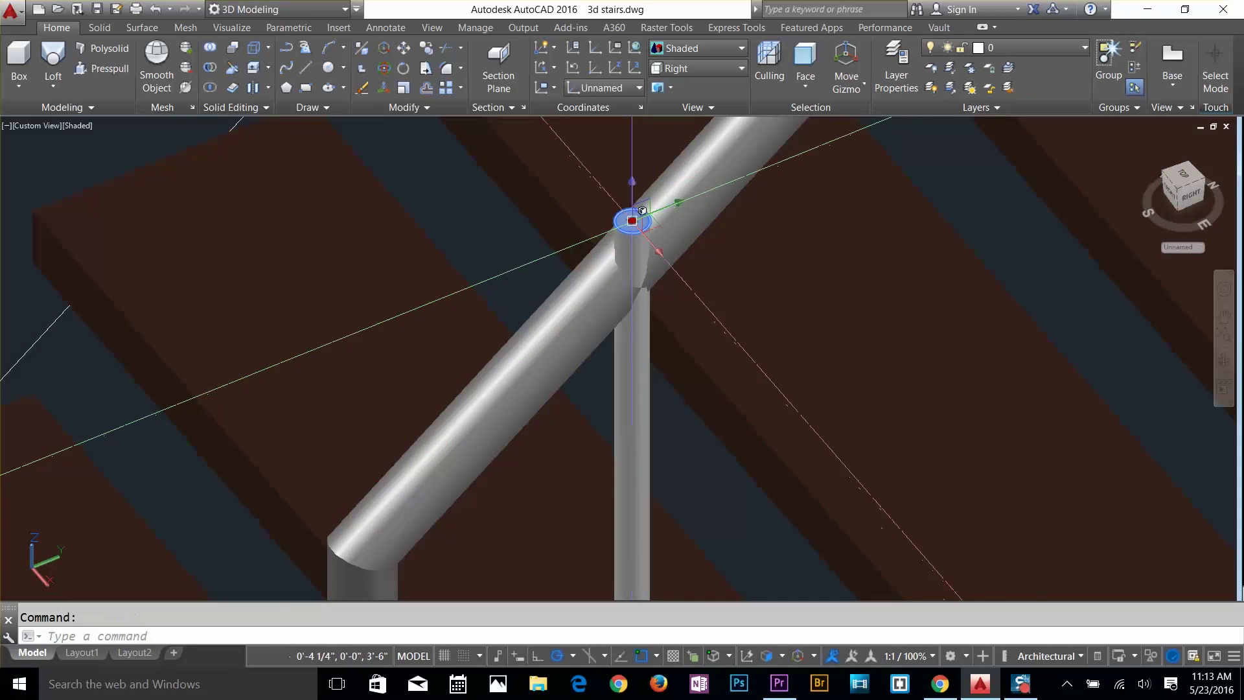
{"action": "left_click", "coordinate": [631, 221]}
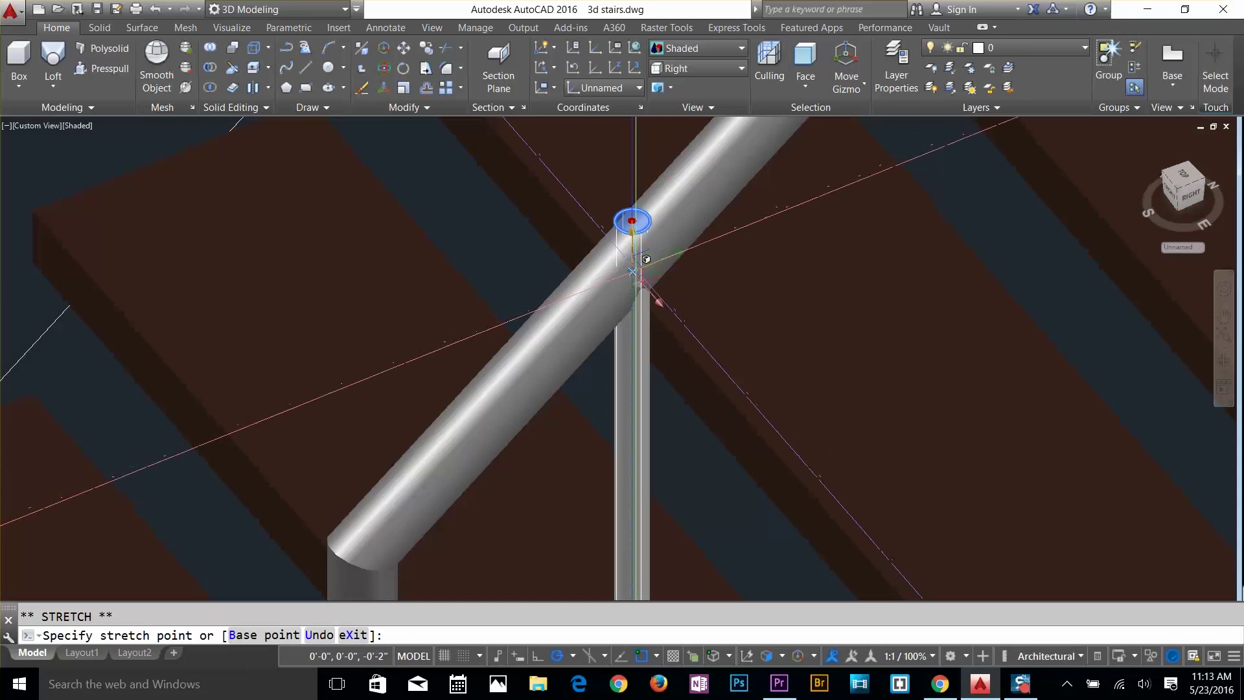
{"action": "left_click", "coordinate": [632, 262]}
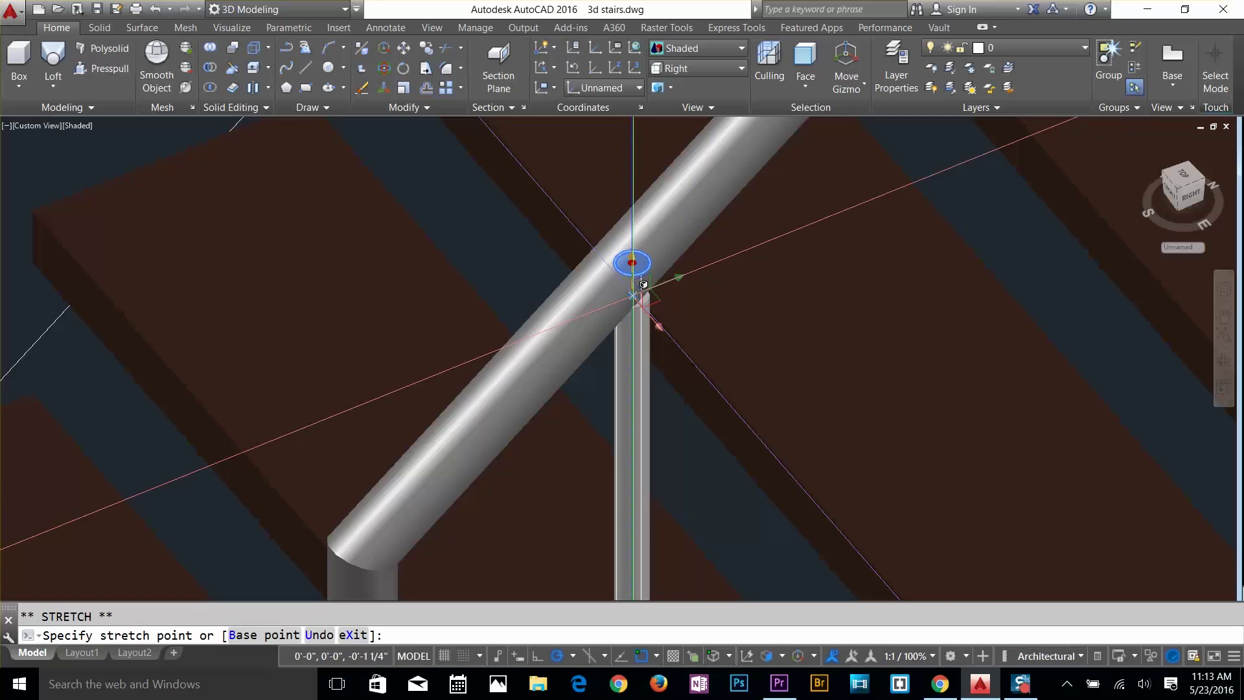
{"action": "middle_click_drag", "start_coordinate": [632, 298], "coordinate": [605, 234]}
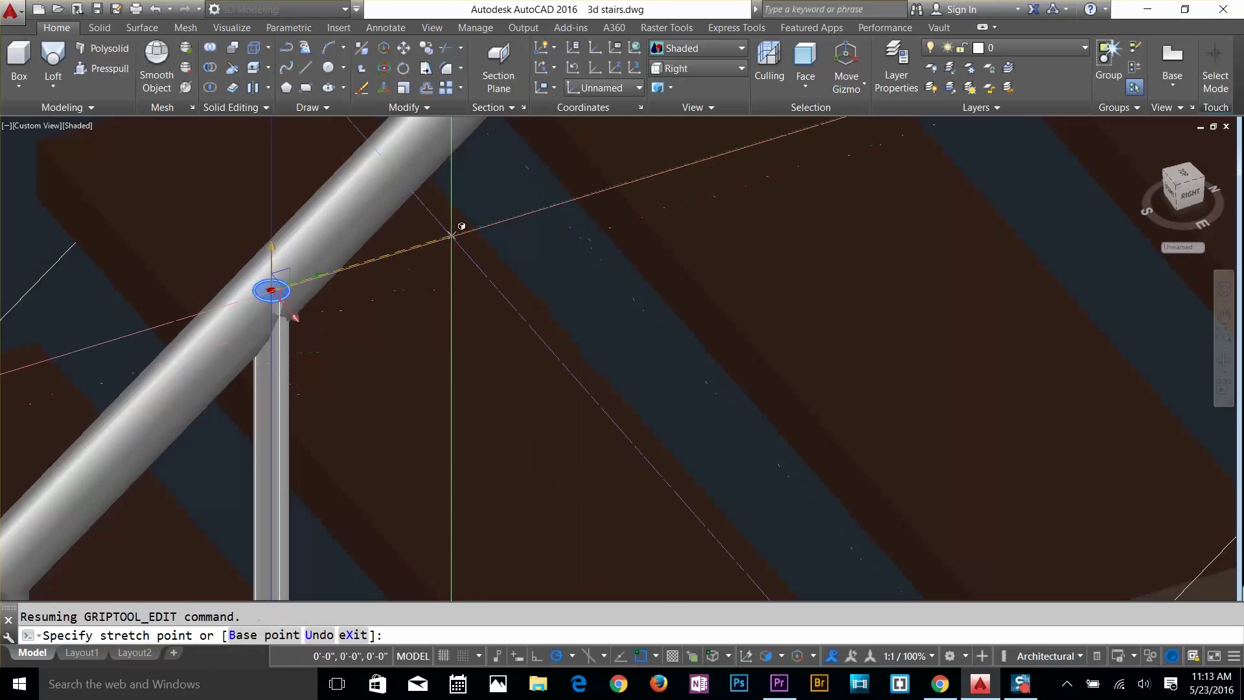
{"action": "left_click", "coordinate": [329, 282]}
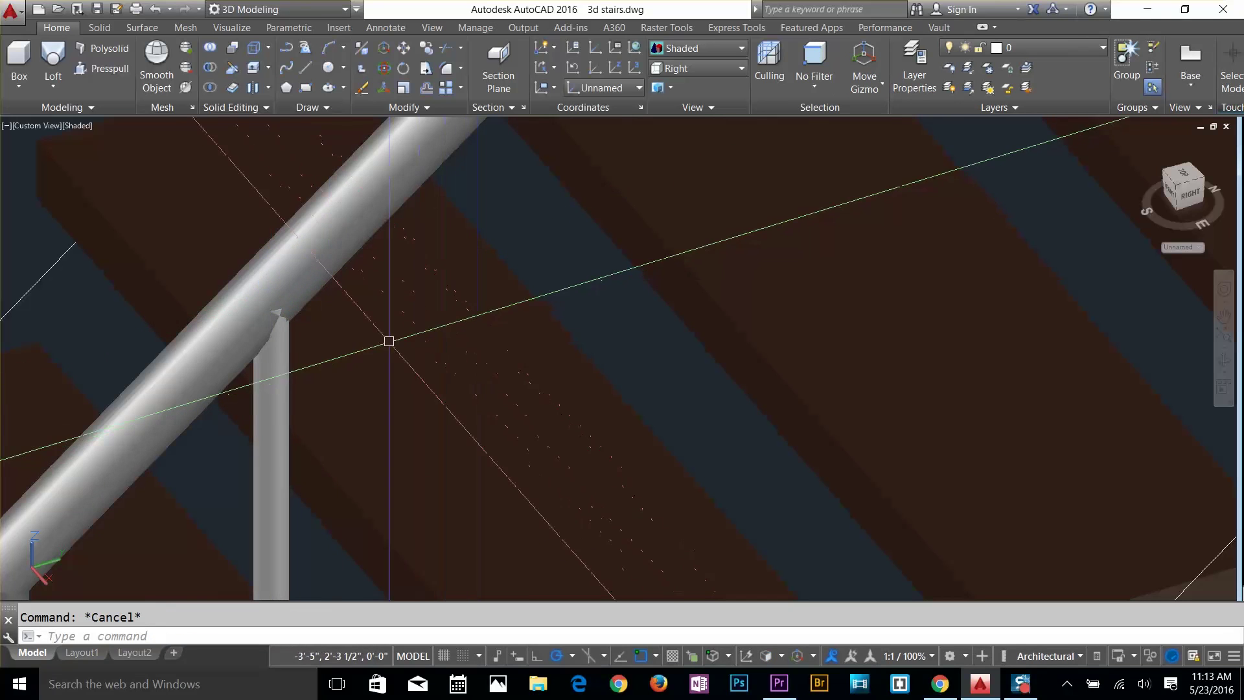
Move the baluster on the tread by a displacement of -.5,0,0 so its top sits better under the handrail
{"action": "mouse_move", "coordinate": [375, 352]}
{"action": "middle_mouse_down", "text": "shift"}
{"action": "mouse_move", "coordinate": [410, 317]}
{"action": "mouse_move", "coordinate": [391, 358]}
{"action": "middle_mouse_up", "text": "shift"}
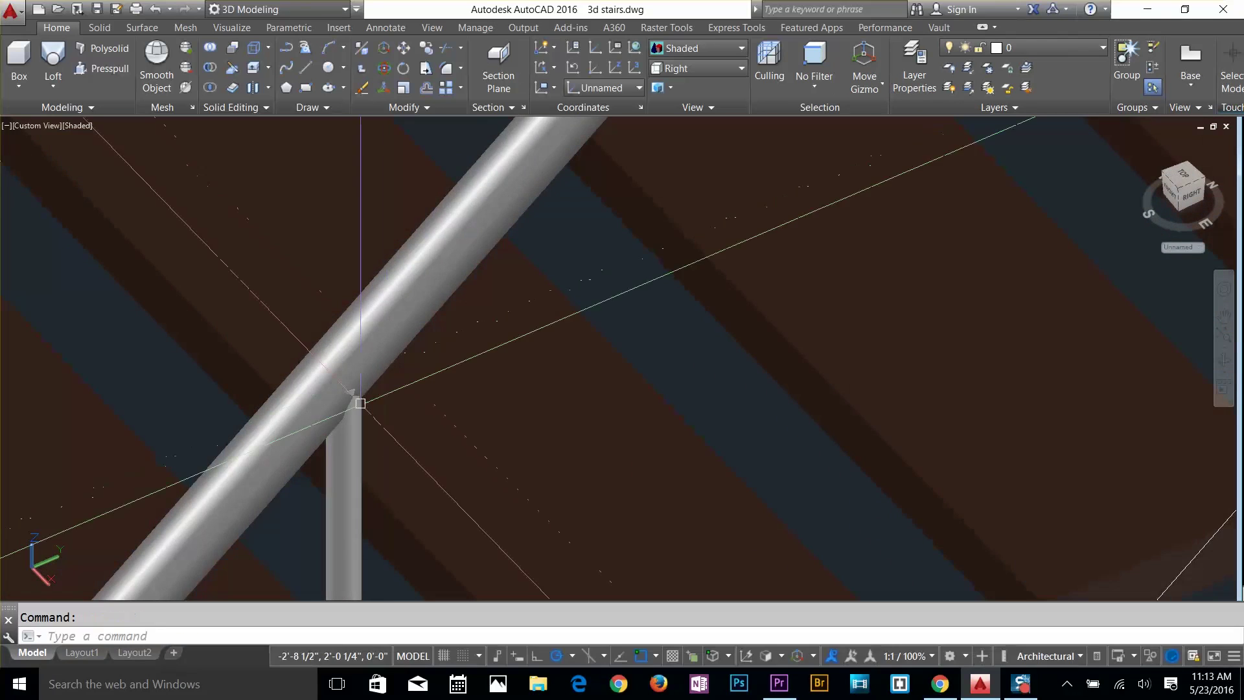
{"action": "scroll", "coordinate": [359, 402], "scroll_direction": "up", "scroll_amount": 6}
{"action": "scroll", "coordinate": [331, 384], "scroll_direction": "down", "scroll_amount": 5}
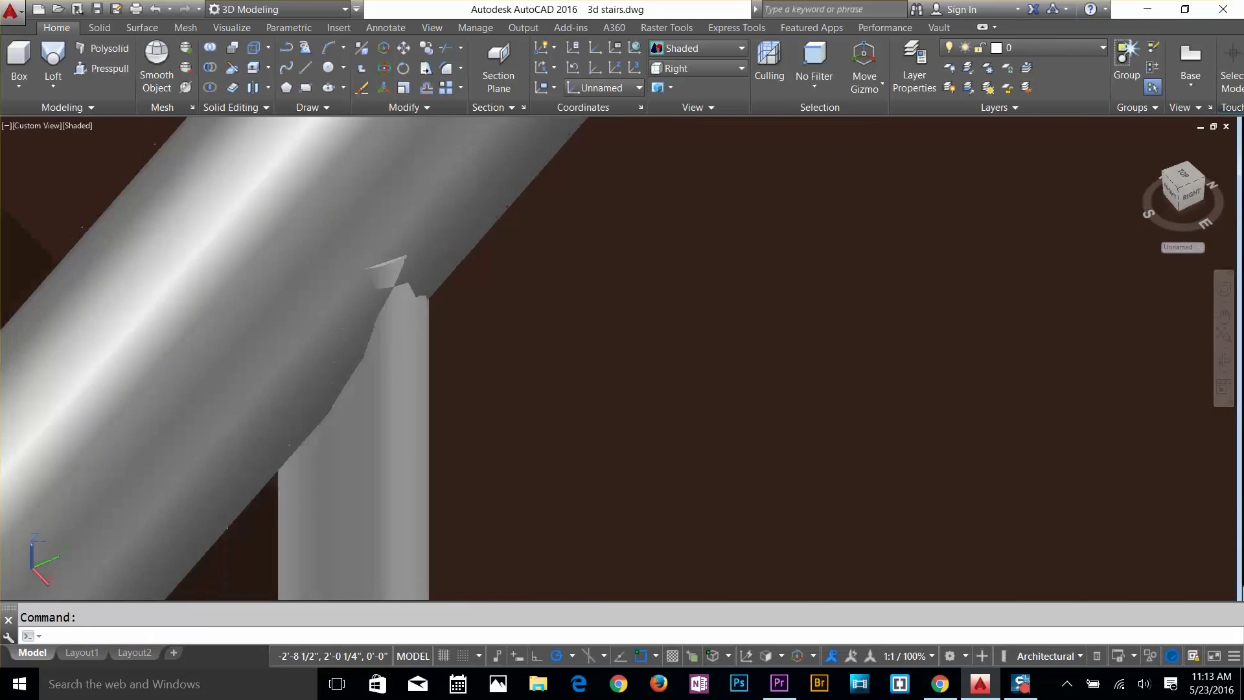
{"action": "scroll", "coordinate": [474, 420], "scroll_direction": "down", "scroll_amount": 4}
{"action": "middle_click_drag", "start_coordinate": [473, 420], "coordinate": [525, 175]}
{"action": "scroll", "coordinate": [511, 537], "scroll_direction": "up", "scroll_amount": 3}
{"action": "key", "text": "Escape"}
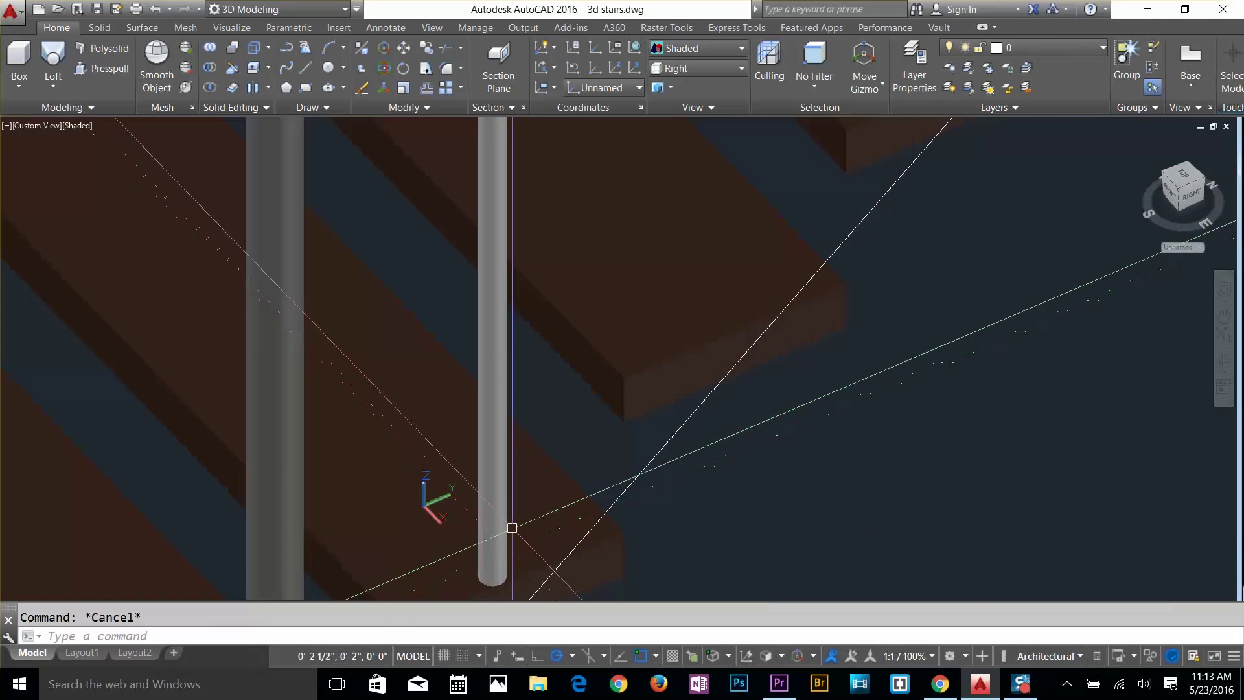
{"action": "middle_click_drag", "start_coordinate": [511, 528], "coordinate": [527, 447]}
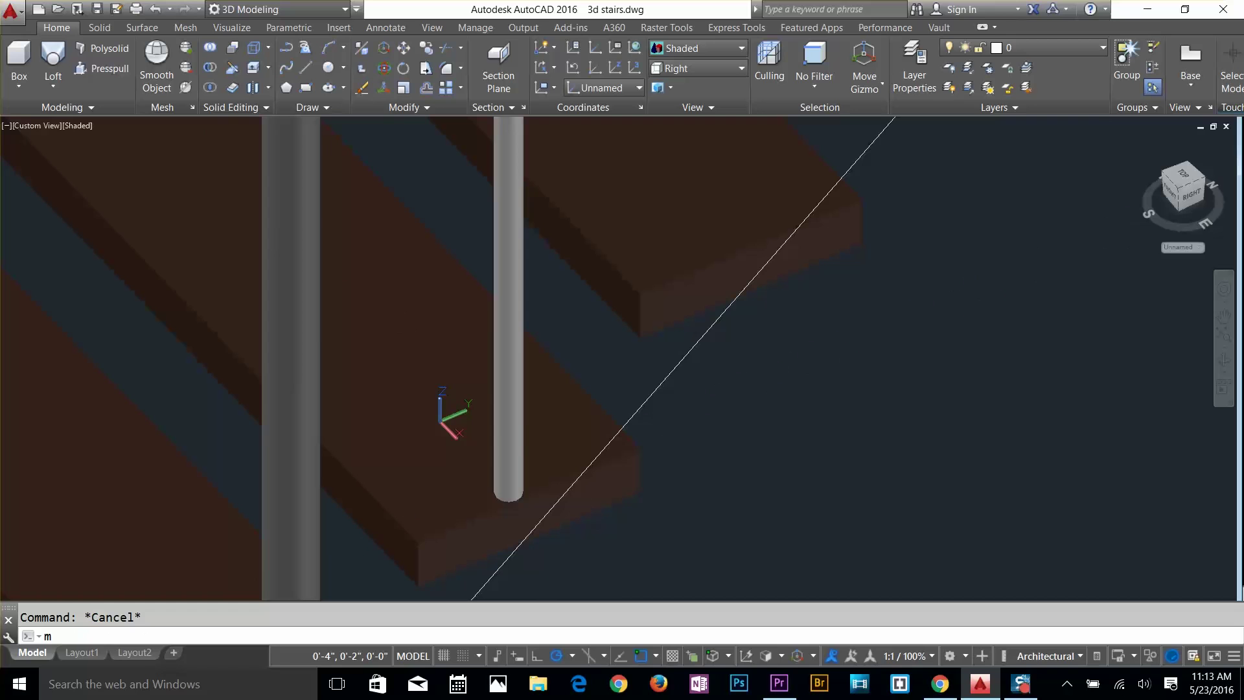
{"action": "key", "text": "Return"}
{"action": "left_click", "coordinate": [507, 447]}
{"action": "key", "text": "Return"}
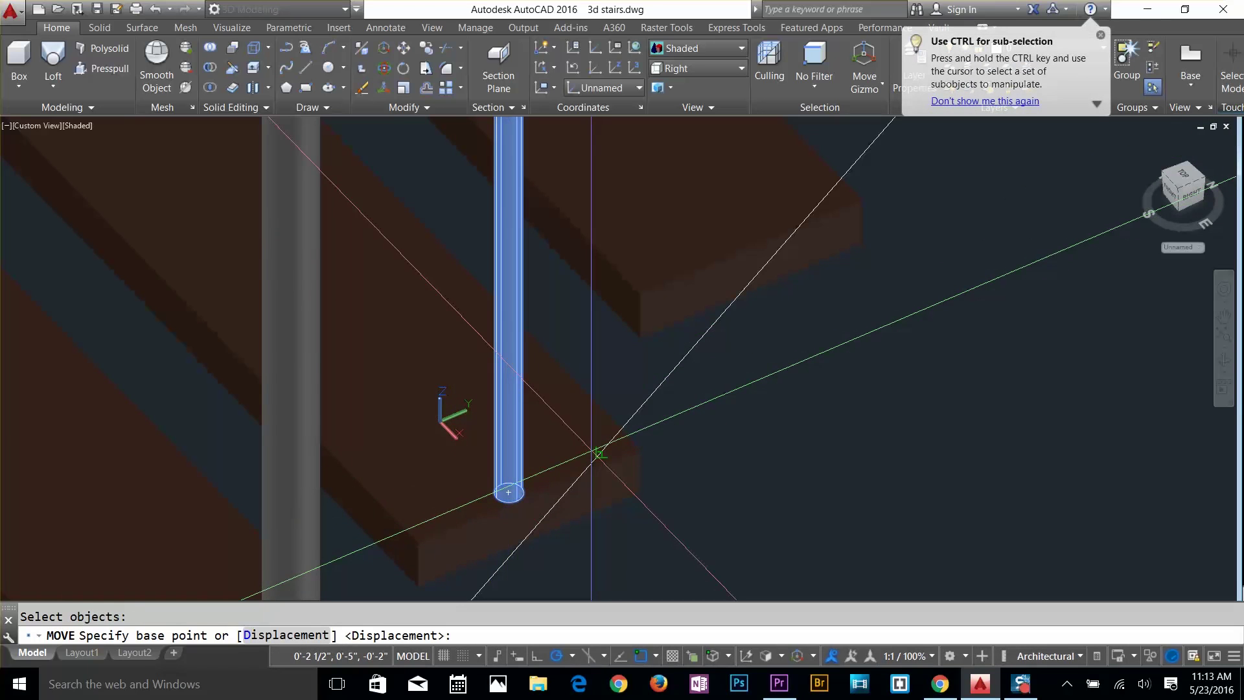
{"action": "type", "text": "-"}
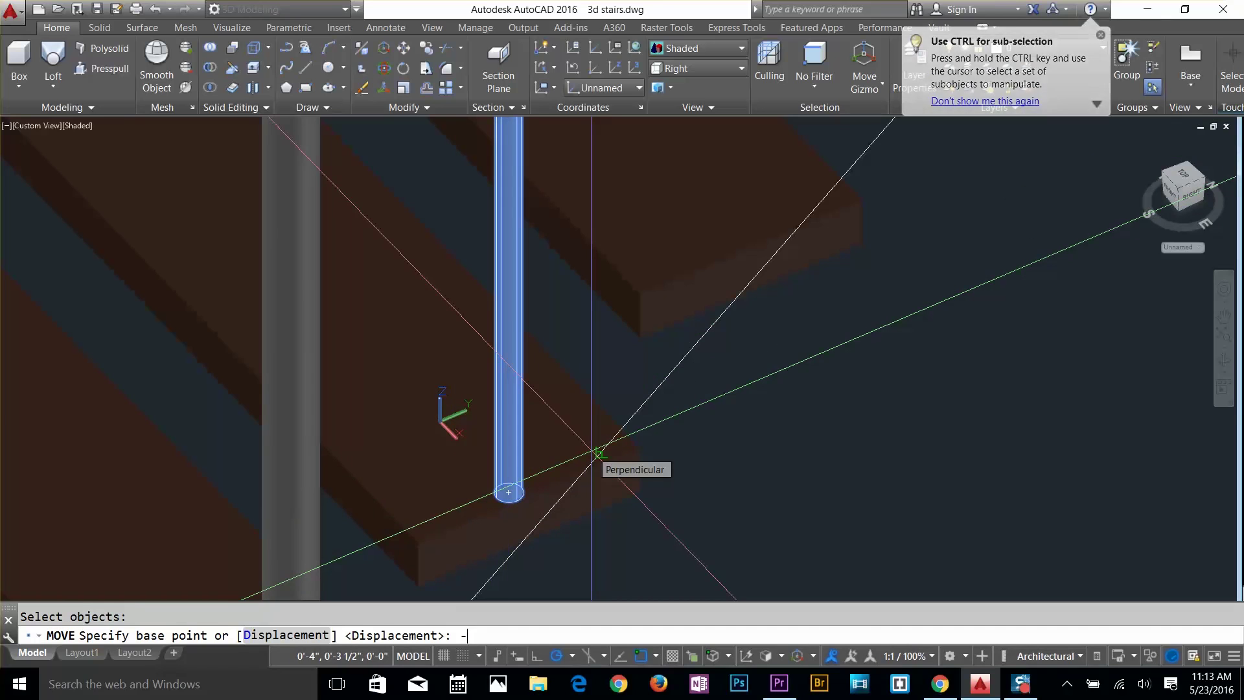
{"action": "type", "text": ".5"}
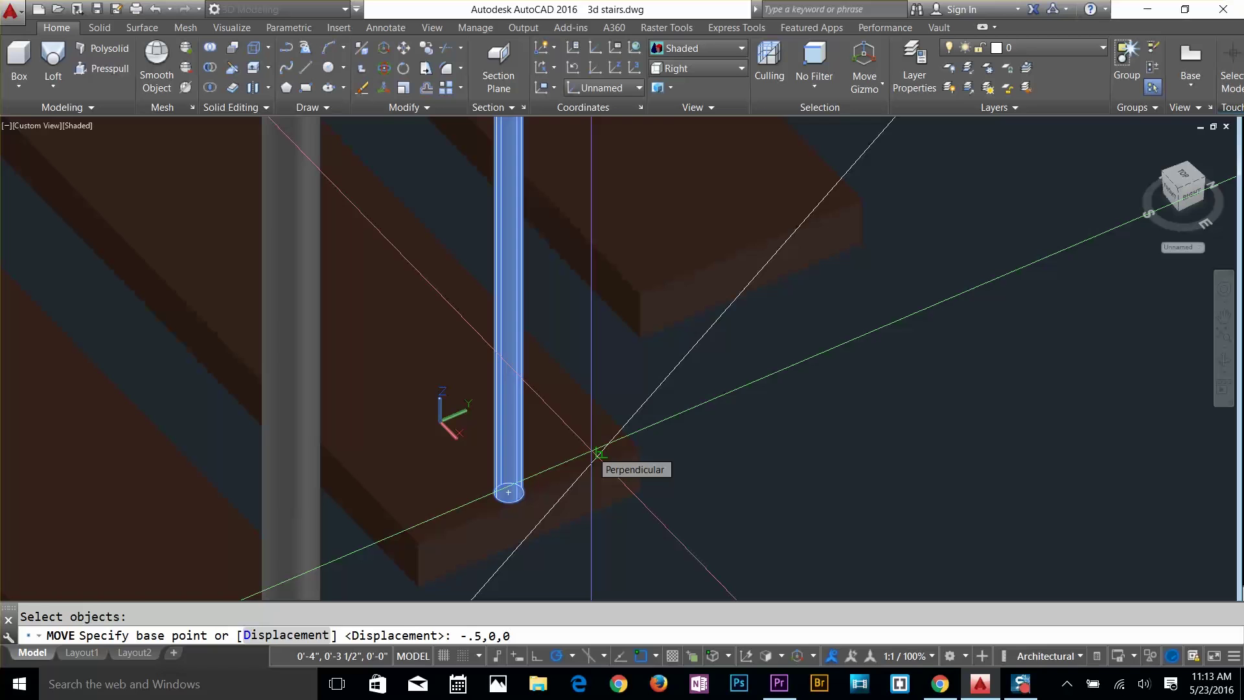
{"action": "type", "text": ",0,0"}
{"action": "key", "text": "Return"}
{"action": "scroll", "coordinate": [591, 450], "scroll_direction": "down", "scroll_amount": 4}
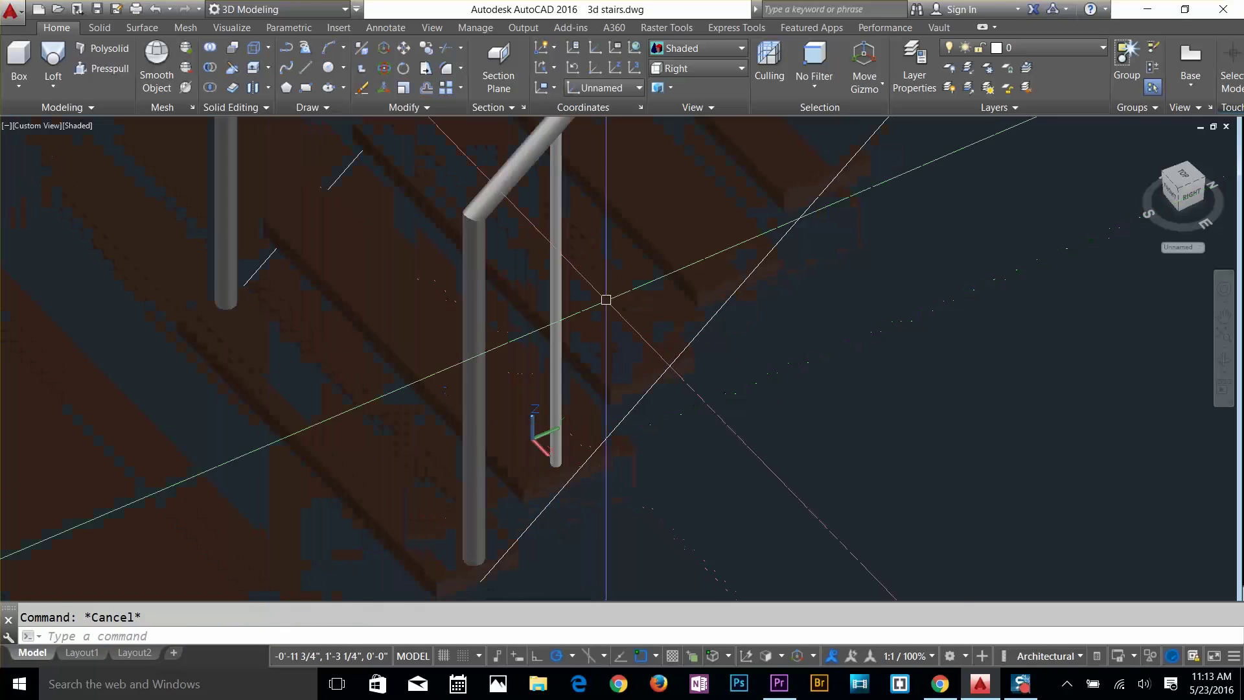
Copy the baluster to the opposite end of its tread, using the bottom centres of the handrail posts as reference points
{"action": "middle_click_drag", "start_coordinate": [622, 244], "coordinate": [716, 266]}
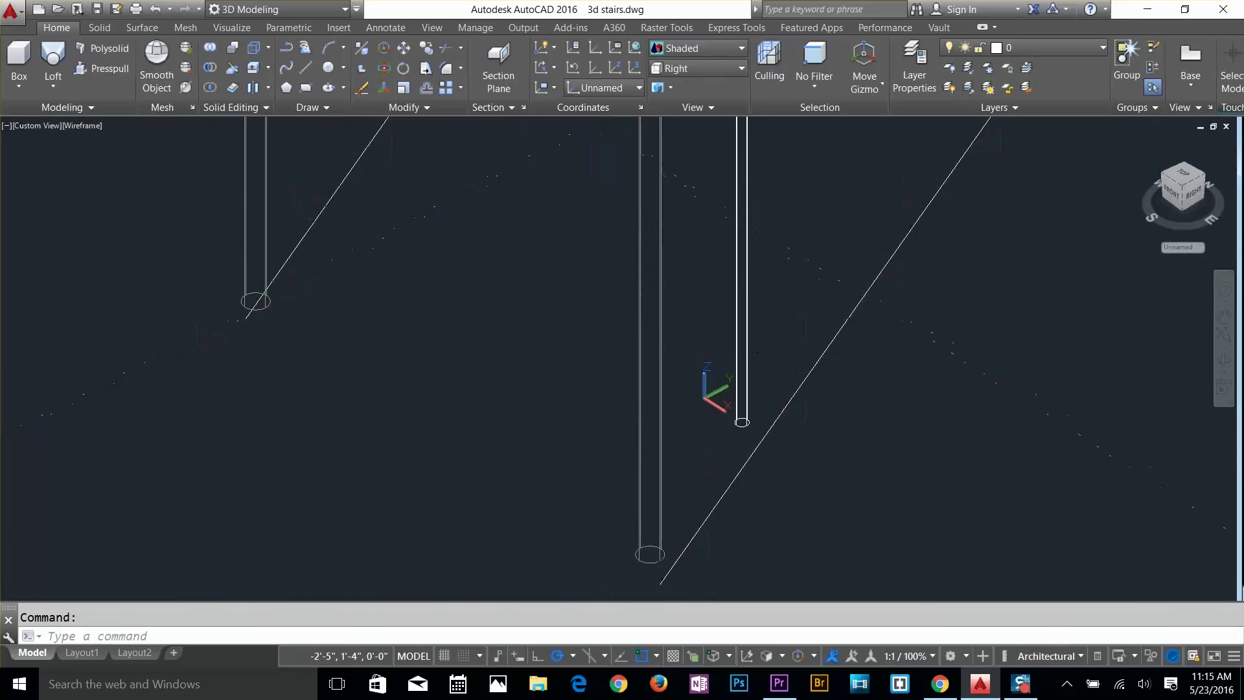
{"action": "type", "text": "co"}
{"action": "key", "text": "Return"}
{"action": "left_click", "coordinate": [741, 272]}
{"action": "key", "text": "Return"}
{"action": "left_click", "coordinate": [741, 423]}
{"action": "left_click", "coordinate": [256, 301]}
{"action": "key", "text": "Escape"}
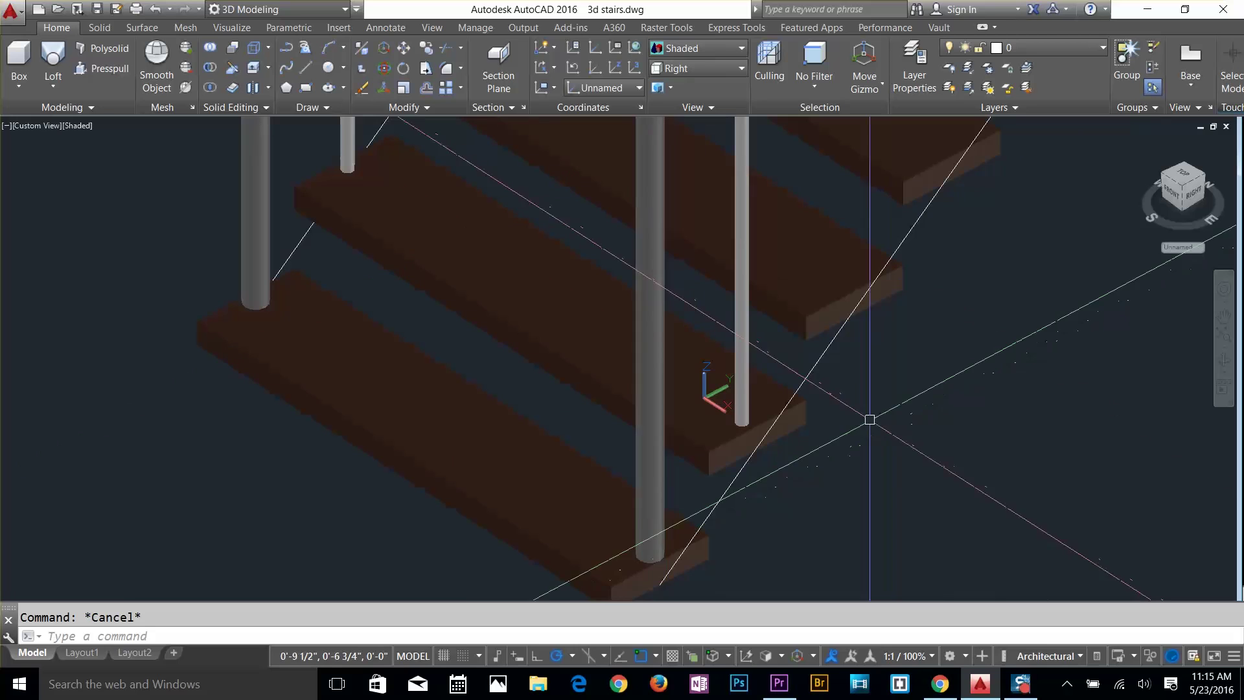
{"action": "scroll", "coordinate": [713, 325], "scroll_direction": "down", "scroll_amount": 3}
{"action": "middle_click_drag", "start_coordinate": [622, 463], "coordinate": [486, 324], "text": "shift"}
{"action": "type", "text": "co"}
{"action": "key", "text": "Return"}
{"action": "left_click", "coordinate": [375, 285]}
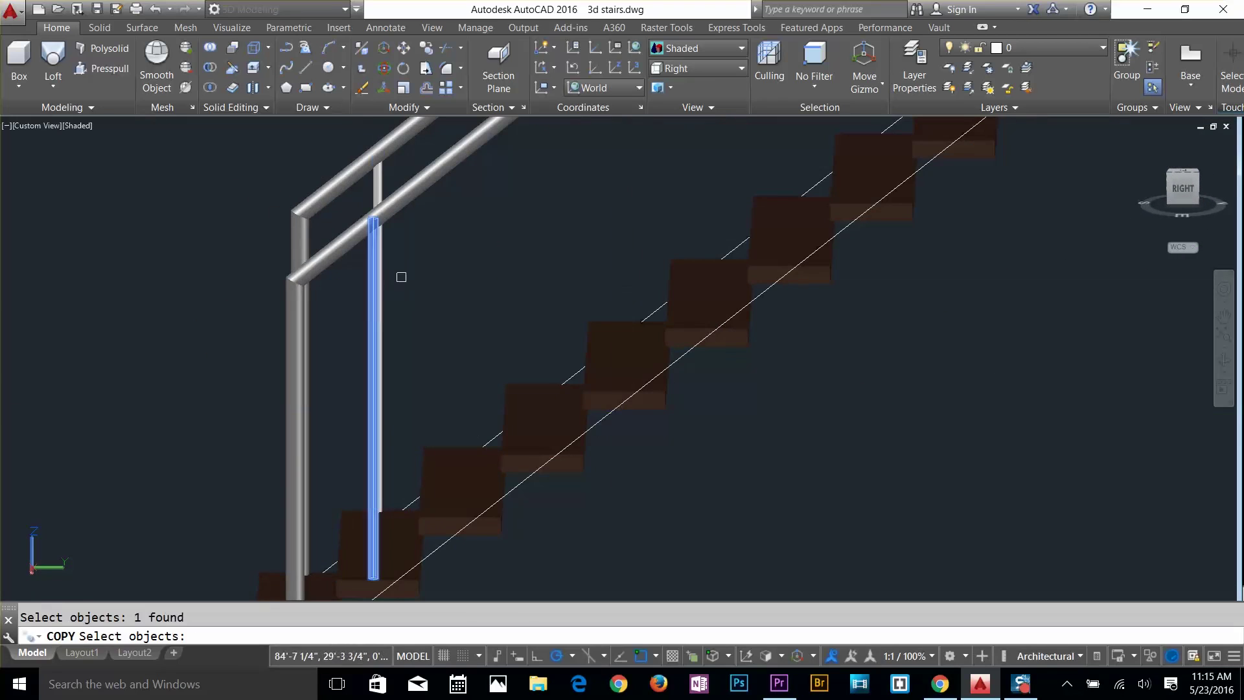
{"action": "left_click", "coordinate": [378, 189]}
{"action": "key", "text": "Return"}
{"action": "key", "text": "Escape"}
Copy the pair of balusters onto every second tread up the lower flight as far as the landing
{"action": "type", "text": "co"}
{"action": "key", "text": "Return"}
{"action": "left_click", "coordinate": [422, 370]}
{"action": "left_click", "coordinate": [404, 363]}
{"action": "key", "text": "Return"}
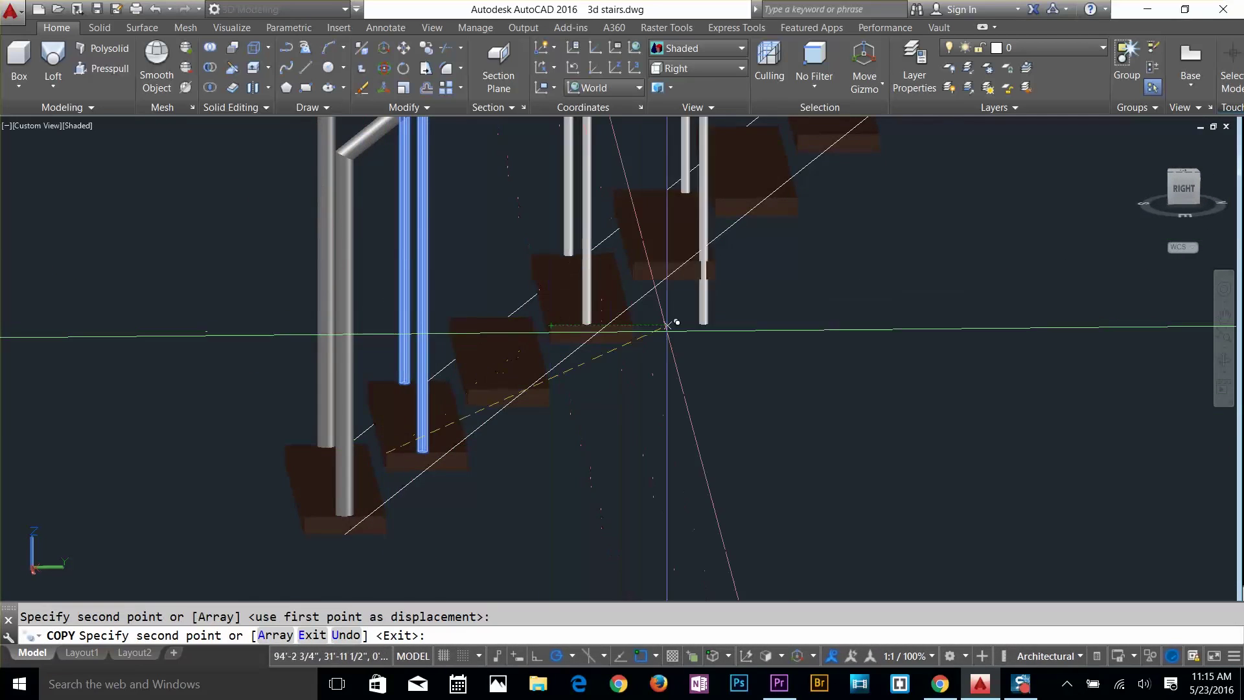
{"action": "middle_click_drag", "start_coordinate": [706, 207], "coordinate": [567, 445]}
{"action": "left_click", "coordinate": [574, 435]}
{"action": "left_click", "coordinate": [737, 307]}
{"action": "middle_click_drag", "start_coordinate": [907, 188], "coordinate": [649, 355]}
{"action": "scroll", "coordinate": [674, 318], "scroll_direction": "up", "scroll_amount": 3}
{"action": "key", "text": "Return"}
{"action": "scroll", "coordinate": [824, 453], "scroll_direction": "down", "scroll_amount": 5}
{"action": "middle_click_drag", "start_coordinate": [745, 389], "coordinate": [752, 453], "text": "shift"}
{"action": "scroll", "coordinate": [577, 363], "scroll_direction": "down", "scroll_amount": 4}
{"action": "type", "text": "co"}
{"action": "key", "text": "Return"}
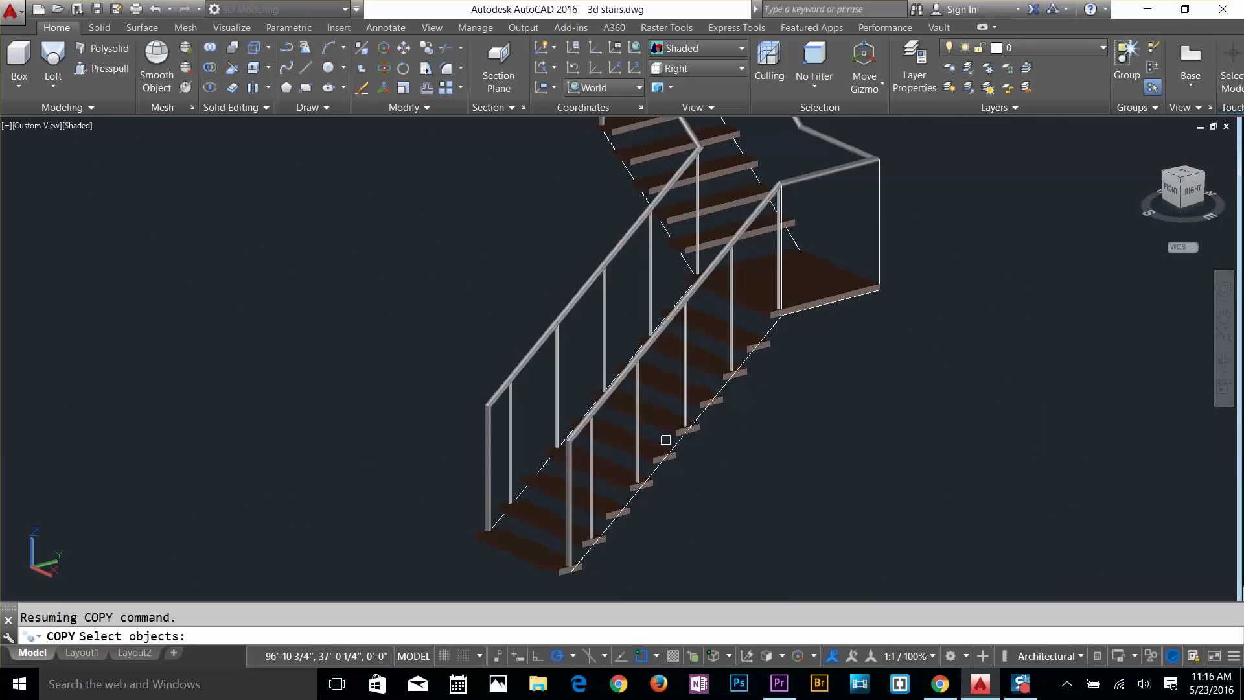
{"action": "left_click", "coordinate": [781, 266]}
{"action": "left_click", "coordinate": [548, 235]}
{"action": "key", "text": "Return"}
{"action": "left_click", "coordinate": [531, 408]}
{"action": "left_click", "coordinate": [529, 219]}
{"action": "scroll", "coordinate": [529, 219], "scroll_direction": "down", "scroll_amount": 4}
{"action": "middle_click_drag", "start_coordinate": [907, 259], "coordinate": [771, 265], "text": "shift"}
{"action": "key", "text": "Escape"}
{"action": "key", "text": "Escape"}
{"action": "scroll", "coordinate": [855, 272], "scroll_direction": "down", "scroll_amount": 3}
{"action": "middle_click_drag", "start_coordinate": [855, 272], "coordinate": [802, 433], "text": "shift"}
{"action": "key", "text": "Escape"}
{"action": "scroll", "coordinate": [842, 414], "scroll_direction": "up", "scroll_amount": 3}
Switch to the Wireframe visual style and try to copy the landing's corner baluster from its base centre
{"action": "left_click", "coordinate": [698, 49]}
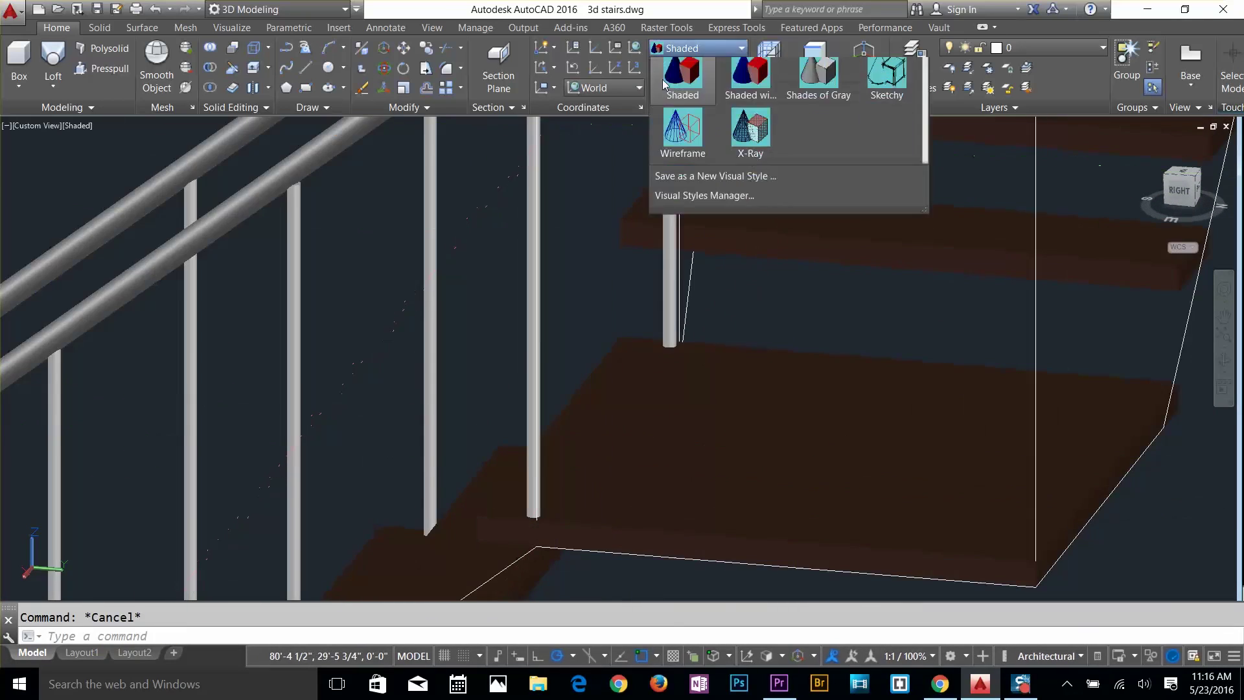
{"action": "left_click", "coordinate": [749, 128]}
{"action": "scroll", "coordinate": [574, 519], "scroll_direction": "up", "scroll_amount": 5}
{"action": "type", "text": "co"}
{"action": "key", "text": "Return"}
{"action": "left_click", "coordinate": [579, 330]}
{"action": "key", "text": "Return"}
{"action": "scroll", "coordinate": [337, 343], "scroll_direction": "up", "scroll_amount": 4}
{"action": "left_click", "coordinate": [519, 313]}
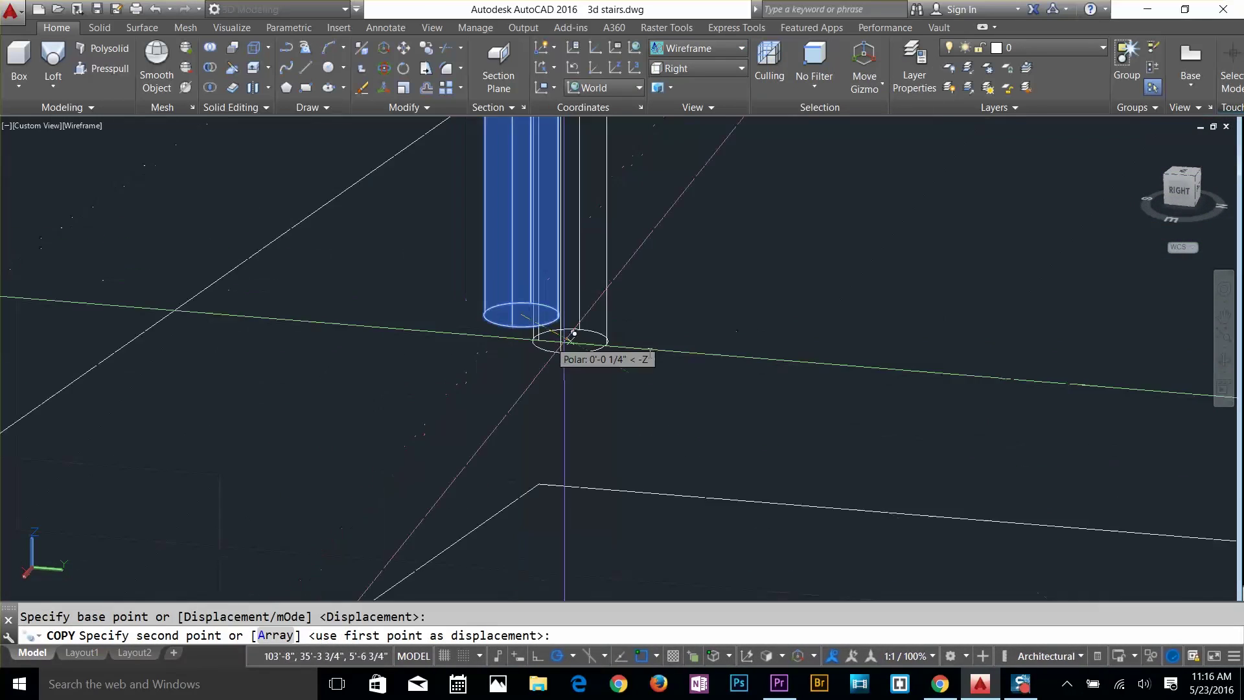
{"action": "scroll", "coordinate": [518, 360], "scroll_direction": "down", "scroll_amount": 8}
{"action": "left_click", "coordinate": [633, 373]}
{"action": "scroll", "coordinate": [686, 330], "scroll_direction": "up", "scroll_amount": 5}
{"action": "key", "text": "Escape"}
{"action": "key", "text": "Escape"}
{"action": "scroll", "coordinate": [687, 389], "scroll_direction": "down", "scroll_amount": 6}
{"action": "scroll", "coordinate": [693, 395], "scroll_direction": "down", "scroll_amount": 3}
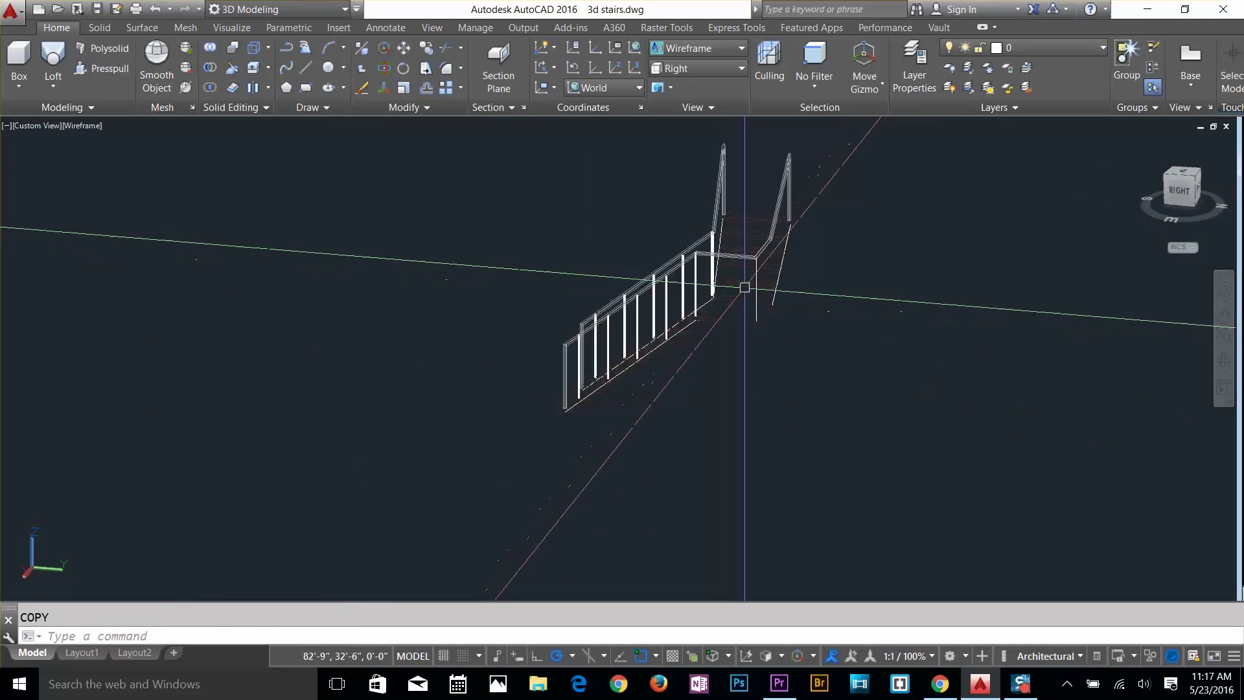
Set the visual style back to Shaded and inspect the baluster at the landing's front corner
{"action": "scroll", "coordinate": [694, 395], "scroll_direction": "up", "scroll_amount": 5}
{"action": "left_click", "coordinate": [696, 48]}
{"action": "left_click", "coordinate": [680, 167]}
{"action": "scroll", "coordinate": [727, 353], "scroll_direction": "up", "scroll_amount": 5}
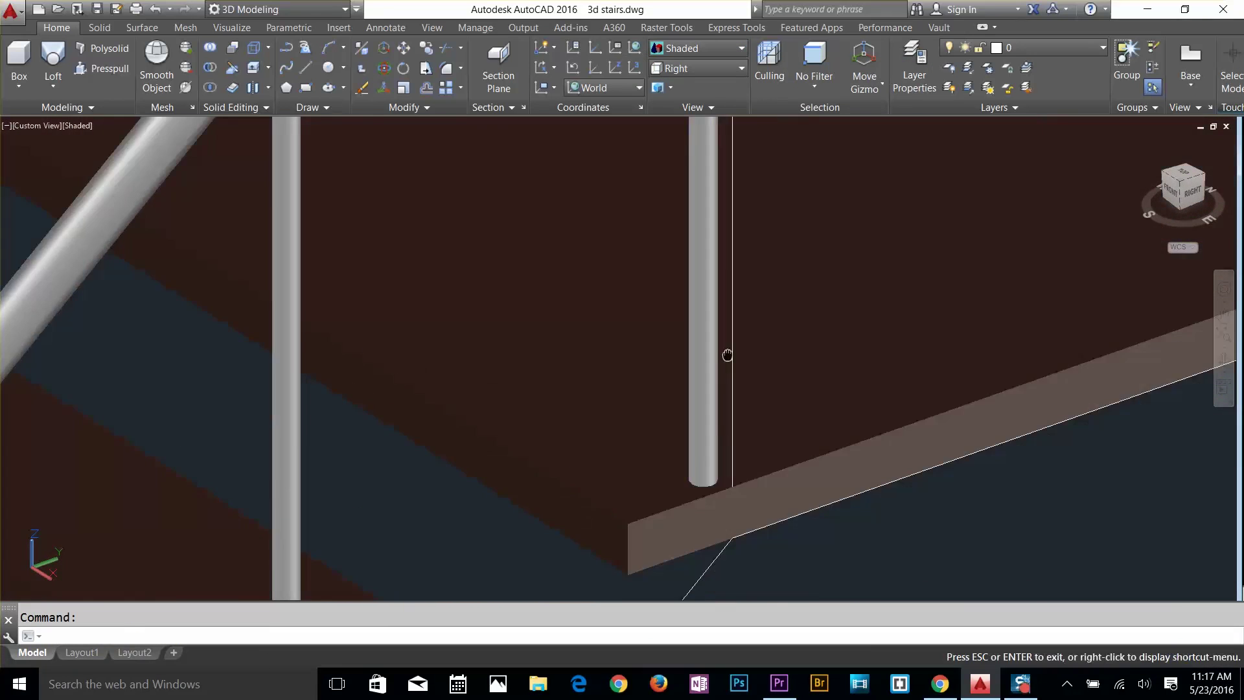
{"action": "scroll", "coordinate": [738, 398], "scroll_direction": "down", "scroll_amount": 5}
{"action": "left_click", "coordinate": [900, 213]}
{"action": "key", "text": "Escape"}
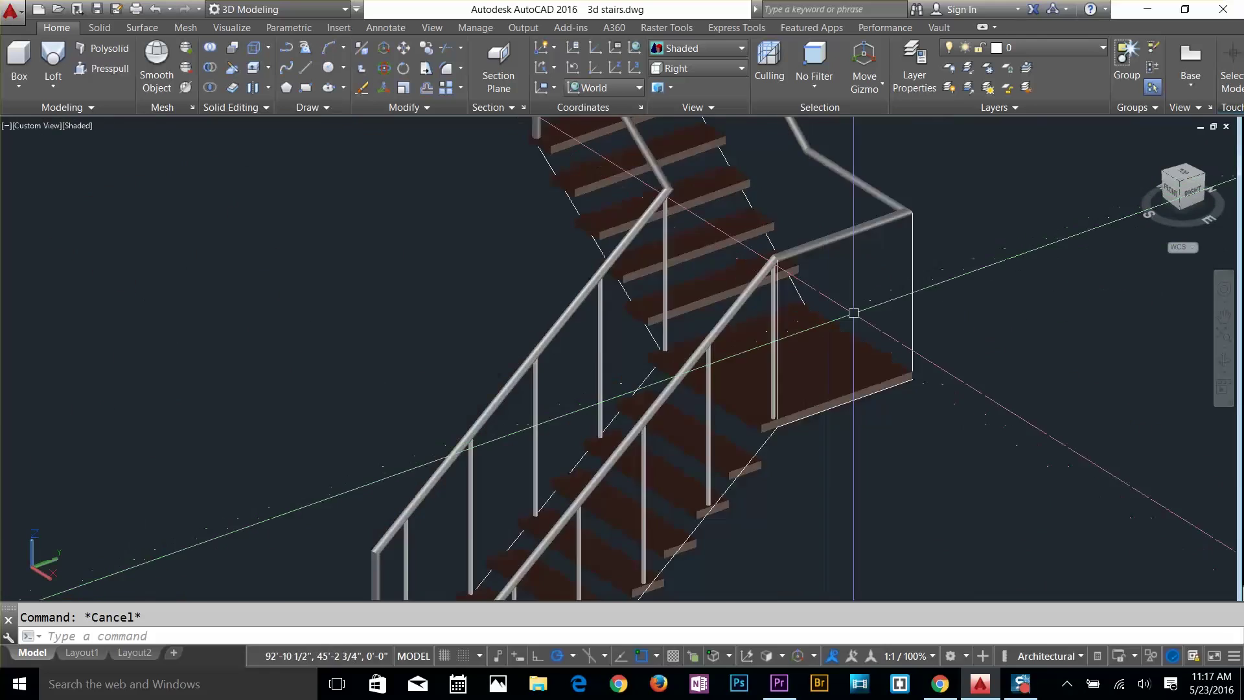
{"action": "scroll", "coordinate": [852, 311], "scroll_direction": "up", "scroll_amount": 10}
{"action": "key", "text": "space"}
{"action": "left_click", "coordinate": [604, 412]}
{"action": "left_click", "coordinate": [589, 493]}
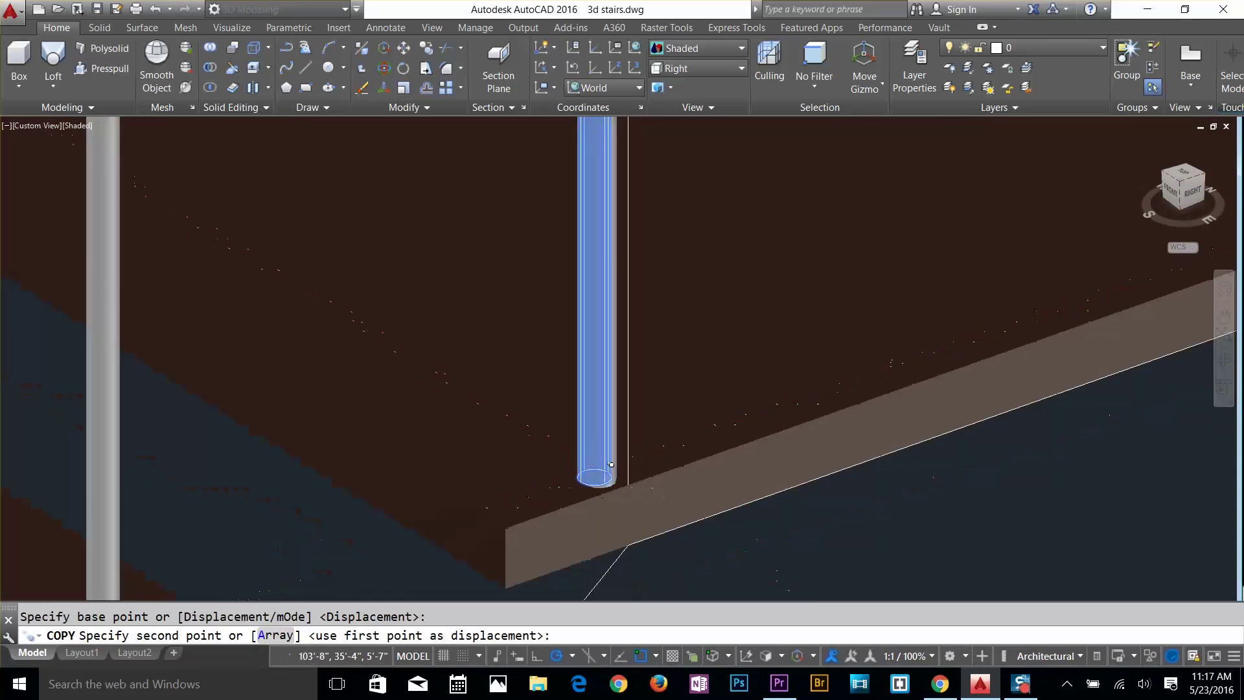
{"action": "scroll", "coordinate": [255, 473], "scroll_direction": "down", "scroll_amount": 3}
{"action": "key", "text": "Escape"}
{"action": "key", "text": "space"}
{"action": "scroll", "coordinate": [267, 465], "scroll_direction": "down", "scroll_amount": 3}
{"action": "key", "text": "Escape"}
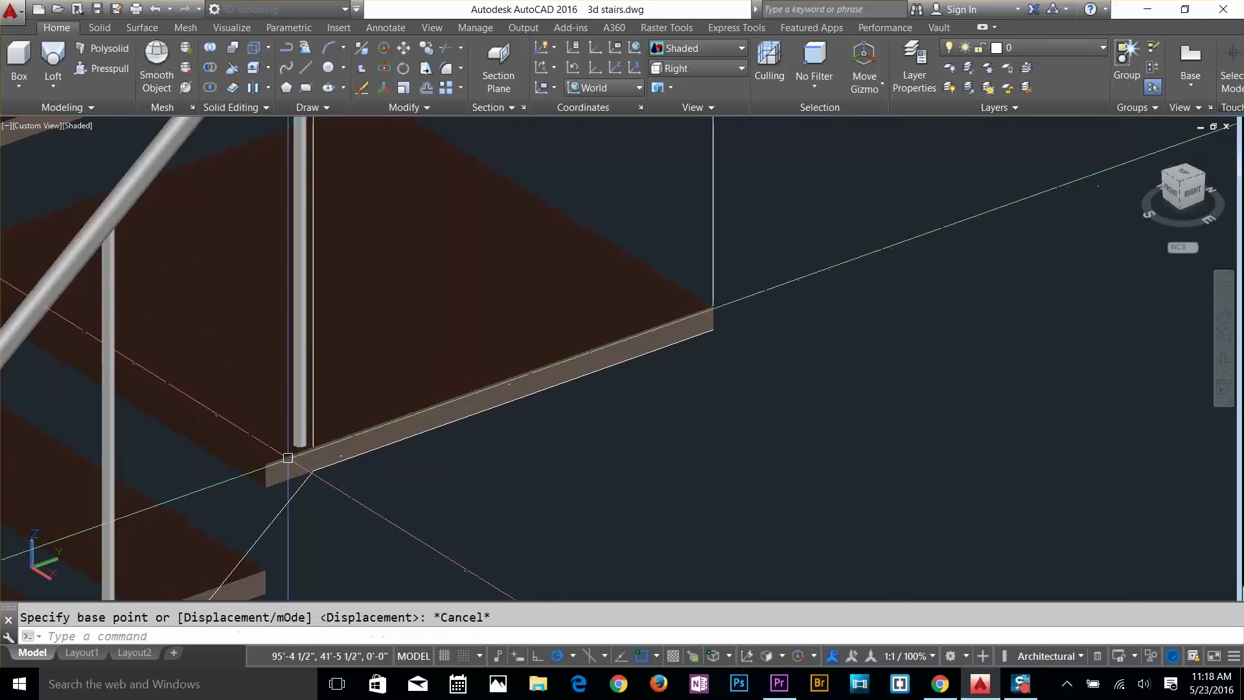
{"action": "scroll", "coordinate": [300, 449], "scroll_direction": "up", "scroll_amount": 9}
{"action": "type", "text": "l"}
{"action": "left_click", "coordinate": [276, 415]}
{"action": "scroll", "coordinate": [285, 417], "scroll_direction": "down", "scroll_amount": 4}
{"action": "key", "text": "Escape"}
{"action": "key", "text": "Escape"}
Copy the landing's front-corner baluster to the far outer corner, using the slab corners as base and target points
{"action": "left_click", "coordinate": [293, 389]}
{"action": "key", "text": "space"}
{"action": "left_click", "coordinate": [308, 432]}
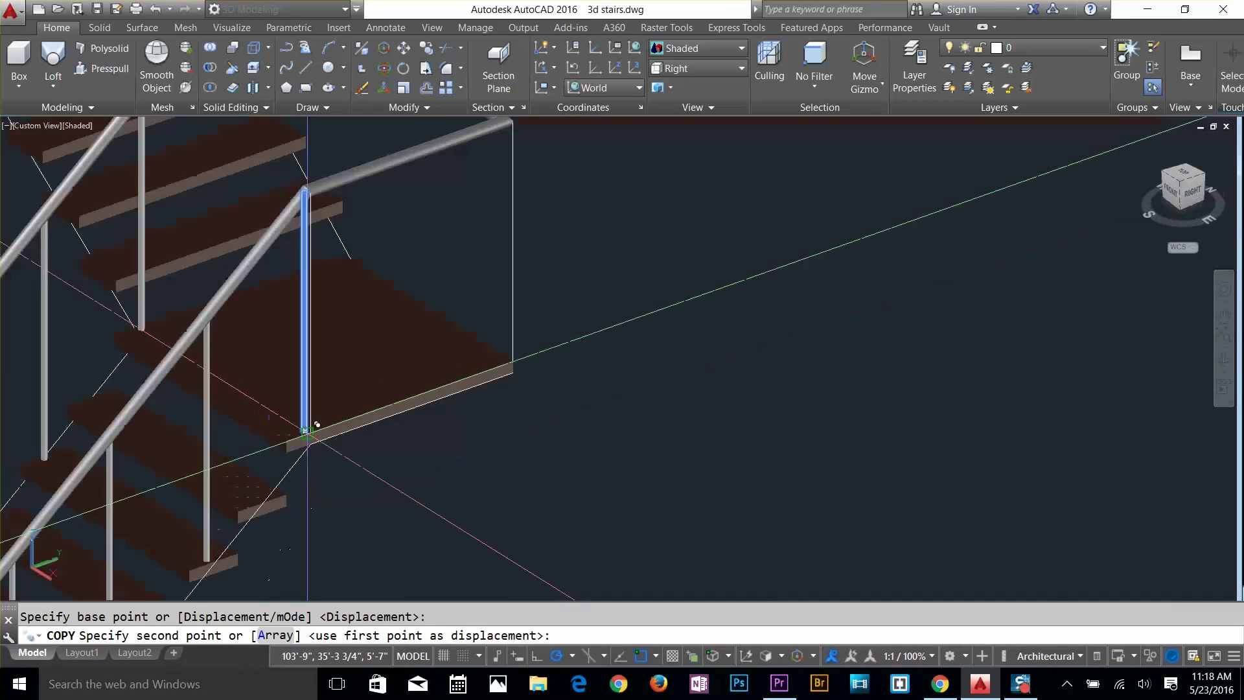
{"action": "scroll", "coordinate": [517, 364], "scroll_direction": "up", "scroll_amount": 9}
{"action": "left_click", "coordinate": [447, 359]}
{"action": "key", "text": "Escape"}
Move the copied baluster at the landing's far outer corner by a displacement of 0,-1,0
{"action": "type", "text": "m"}
{"action": "left_click", "coordinate": [447, 369]}
{"action": "key", "text": "space"}
{"action": "type", "text": "0,-1,0"}
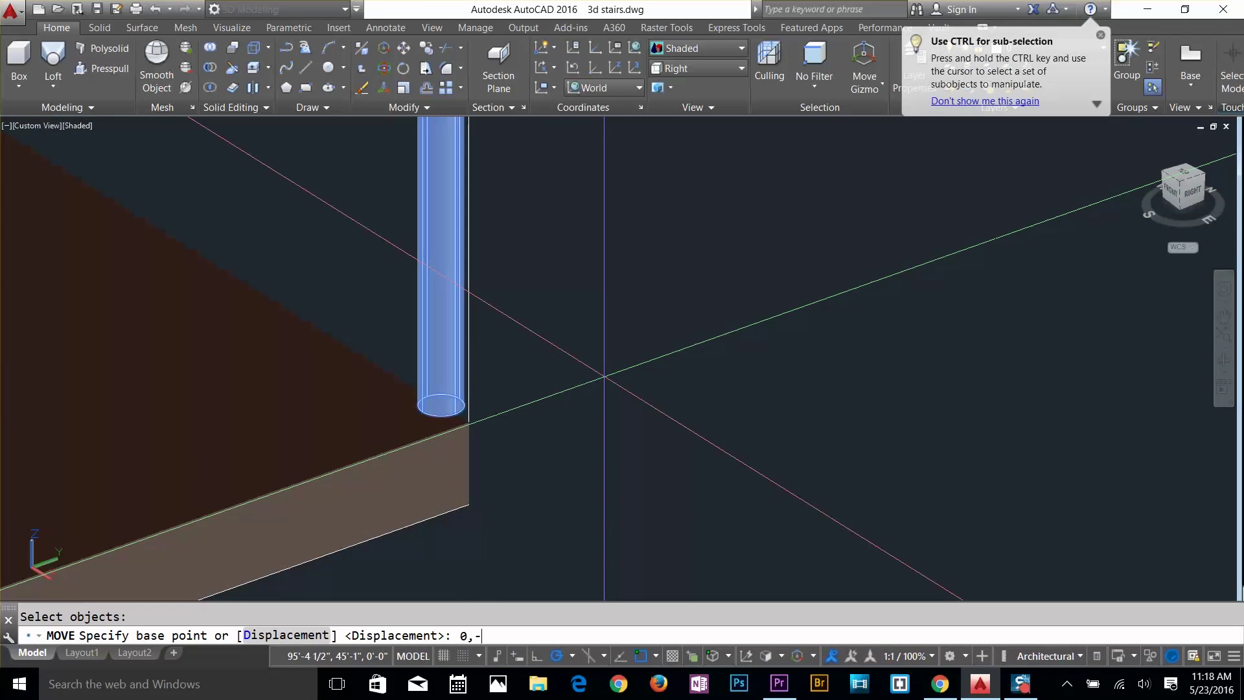
{"action": "key", "text": "space"}
{"action": "key", "text": "space"}
{"action": "scroll", "coordinate": [605, 375], "scroll_direction": "down", "scroll_amount": 9}
{"action": "key", "text": "Escape"}
Copy the far outer corner baluster to the landing's back corner beside the upper flight, from slab corner to slab corner
{"action": "middle_click_drag", "start_coordinate": [609, 362], "coordinate": [605, 325]}
{"action": "scroll", "coordinate": [605, 325], "scroll_direction": "up", "scroll_amount": 4}
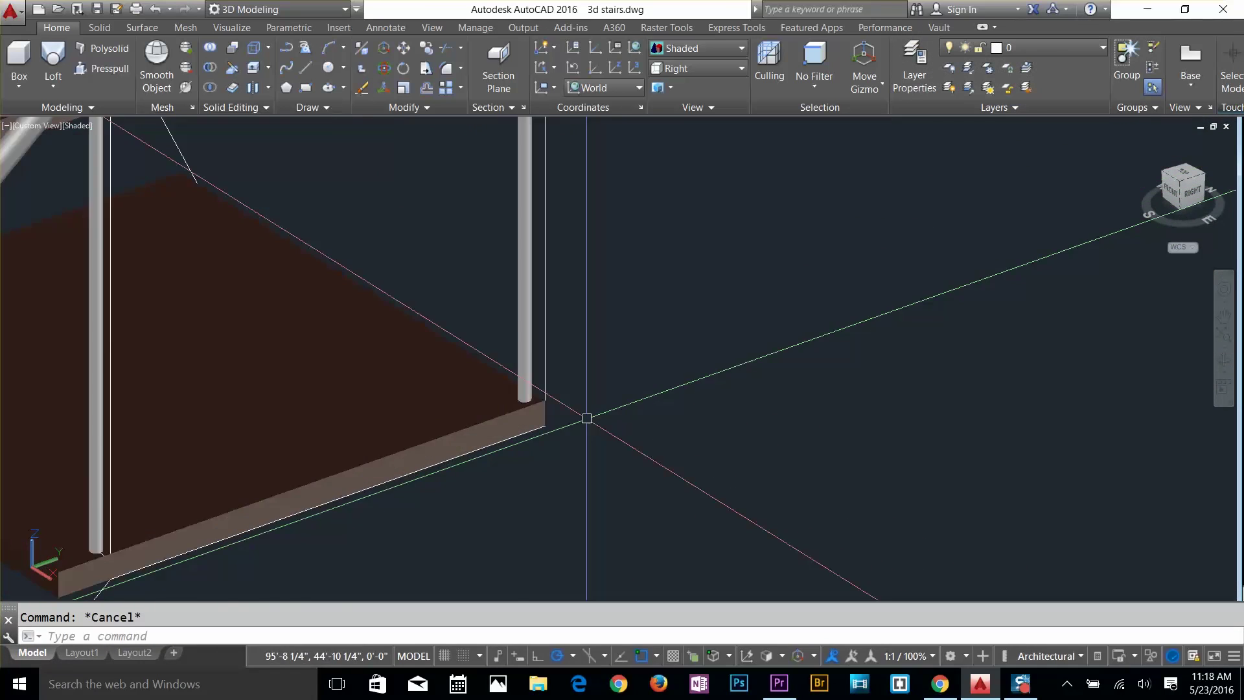
{"action": "left_click", "coordinate": [523, 374]}
{"action": "key", "text": "space"}
{"action": "left_click", "coordinate": [545, 400]}
{"action": "scroll", "coordinate": [380, 259], "scroll_direction": "up", "scroll_amount": 8}
{"action": "left_click", "coordinate": [367, 388]}
{"action": "key", "text": "Escape"}
Move the baluster at the landing's back corner by a displacement of 1,-1,0
{"action": "type", "text": "m"}
{"action": "left_click", "coordinate": [314, 356]}
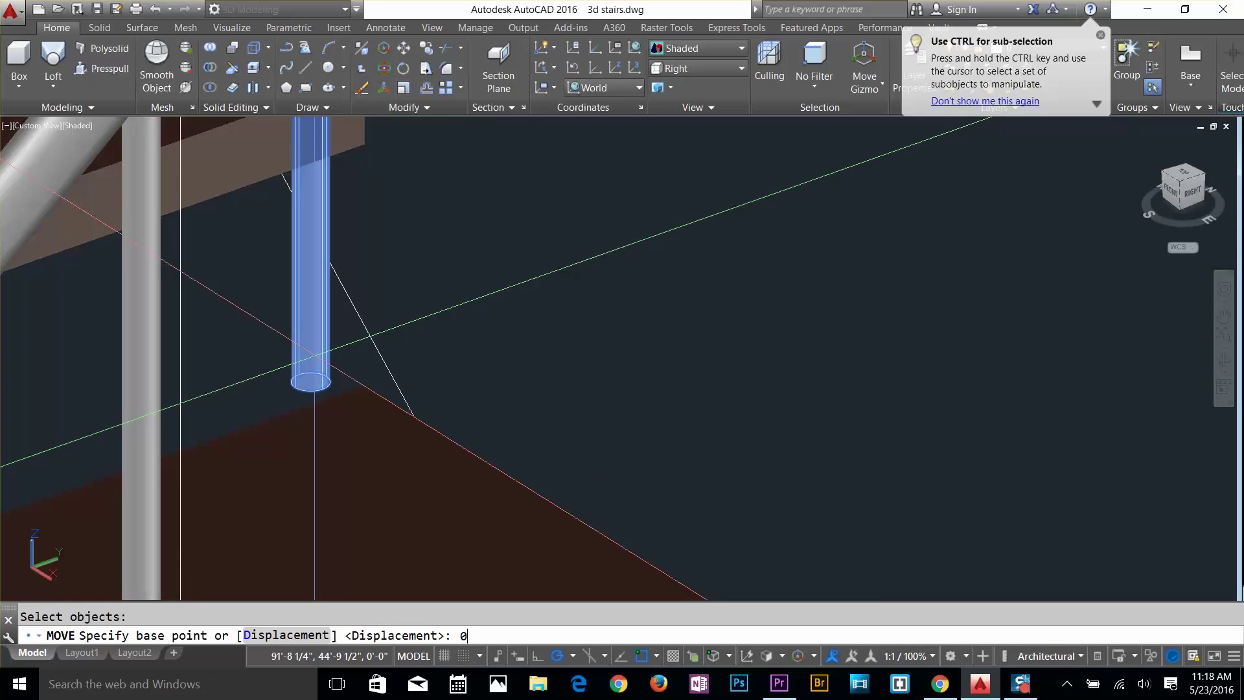
{"action": "type", "text": "1,-1,0"}
{"action": "key", "text": "space"}
{"action": "key", "text": "space"}
{"action": "key", "text": "Escape"}
Shift the back-corner baluster further onto the landing slab by a displacement of 1,0,0
{"action": "middle_click_drag", "start_coordinate": [356, 407], "coordinate": [505, 414]}
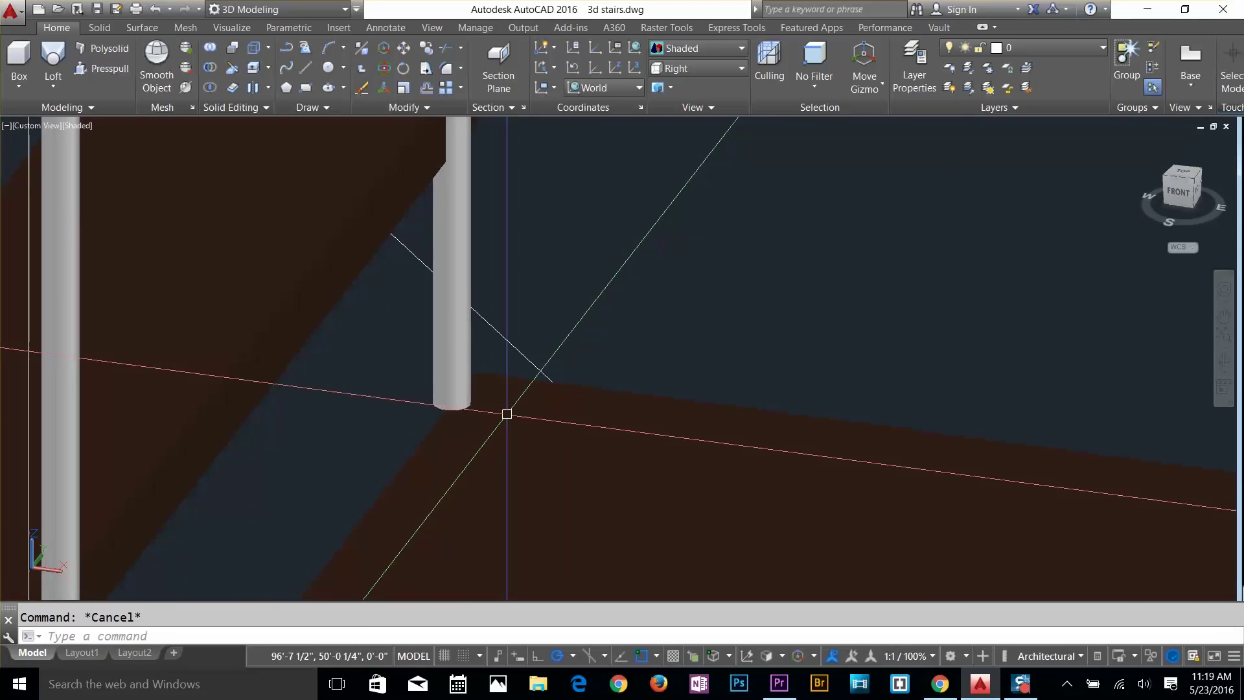
{"action": "type", "text": "m"}
{"action": "left_click", "coordinate": [456, 397]}
{"action": "key", "text": "space"}
{"action": "type", "text": "1,0,0"}
{"action": "key", "text": "Escape"}
Copy the pair of balusters at the landing's lower-flight edge up to a tread of the upper flight
{"action": "scroll", "coordinate": [414, 380], "scroll_direction": "down", "scroll_amount": 9}
{"action": "middle_click_drag", "start_coordinate": [416, 380], "coordinate": [553, 229], "text": "shift"}
{"action": "type", "text": "co"}
{"action": "left_click", "coordinate": [489, 342]}
{"action": "left_click", "coordinate": [371, 350]}
{"action": "key", "text": "space"}
{"action": "left_click", "coordinate": [348, 378]}
{"action": "scroll", "coordinate": [356, 389], "scroll_direction": "down", "scroll_amount": 5}
Rotate the two copied balusters about the tread's corner so they line up along the upper flight's tread
{"action": "scroll", "coordinate": [559, 145], "scroll_direction": "up", "scroll_amount": 9}
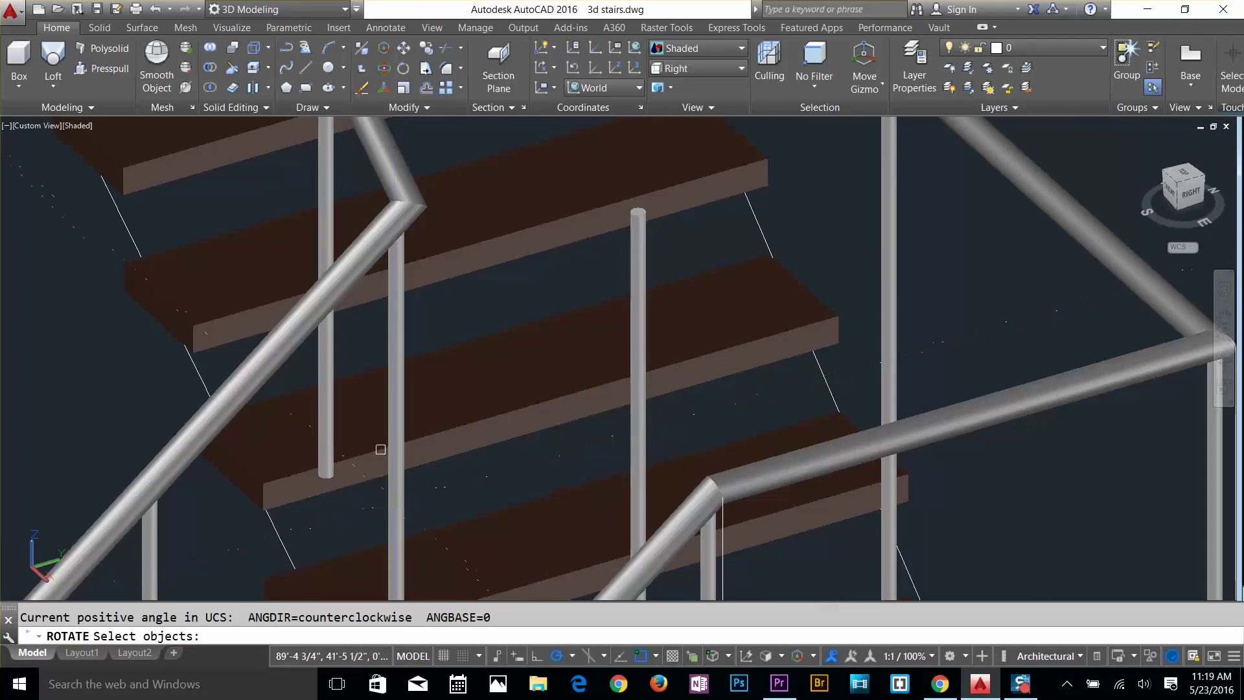
{"action": "left_click", "coordinate": [326, 424]}
{"action": "left_click", "coordinate": [638, 431]}
{"action": "key", "text": "space"}
{"action": "left_click", "coordinate": [263, 483]}
{"action": "left_click", "coordinate": [877, 286]}
Delete the two balusters at the landing corners that adjoin the upper flight
{"action": "scroll", "coordinate": [971, 373], "scroll_direction": "down", "scroll_amount": 5}
{"action": "scroll", "coordinate": [868, 329], "scroll_direction": "up", "scroll_amount": 6}
{"action": "middle_click_drag", "start_coordinate": [933, 362], "coordinate": [795, 367], "text": "shift"}
{"action": "scroll", "coordinate": [867, 329], "scroll_direction": "down", "scroll_amount": 5}
{"action": "left_click", "coordinate": [695, 518]}
{"action": "key", "text": "Delete"}
{"action": "middle_click_drag", "start_coordinate": [774, 592], "coordinate": [788, 457]}
{"action": "left_click", "coordinate": [608, 227]}
{"action": "key", "text": "Delete"}
{"action": "key", "text": "Escape"}
{"action": "middle_click_drag", "start_coordinate": [846, 247], "coordinate": [644, 382]}
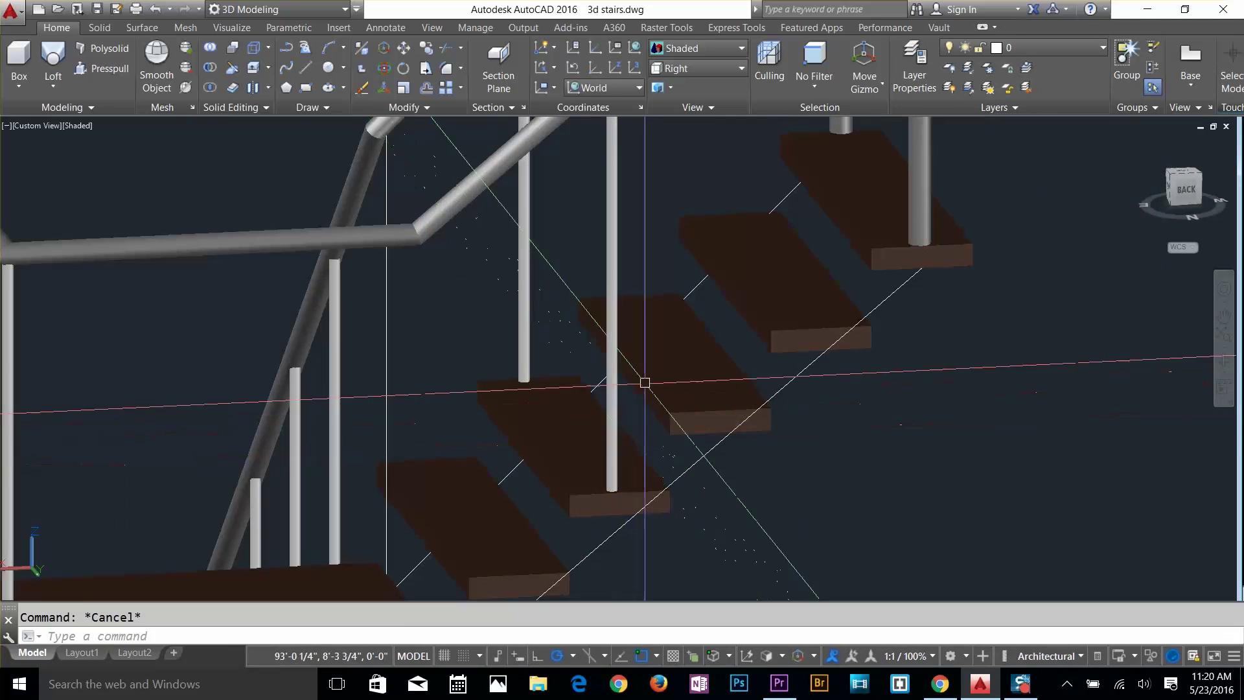
Move the two balusters on the upper flight's tread down by a displacement of 0,0,-1.5
{"action": "type", "text": "m"}
{"action": "key", "text": "space"}
{"action": "left_click", "coordinate": [612, 336]}
{"action": "left_click", "coordinate": [525, 265]}
{"action": "type", "text": "0,0,-1.5"}
{"action": "key", "text": "Return"}
{"action": "scroll", "coordinate": [616, 336], "scroll_direction": "down", "scroll_amount": 5}
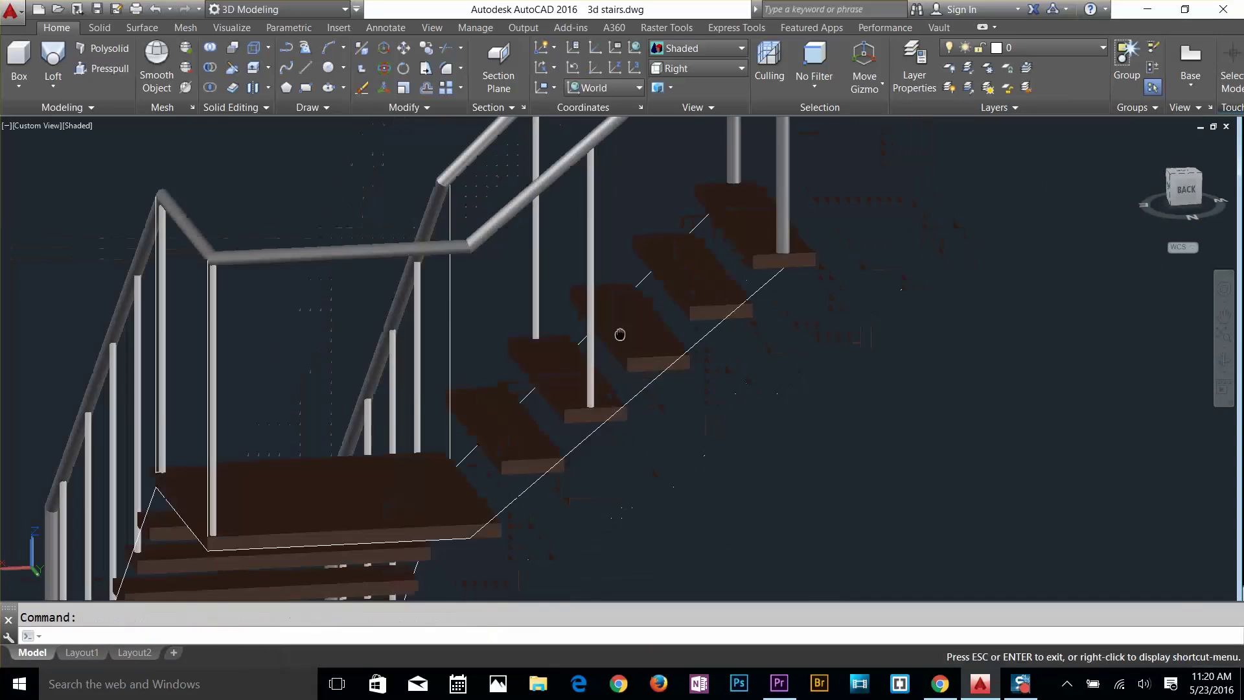
Examine from above how the inner handrail's corner lines up with the adjacent baluster and the upper flight's treads
{"action": "scroll", "coordinate": [691, 333], "scroll_direction": "up", "scroll_amount": 10}
{"action": "scroll", "coordinate": [869, 348], "scroll_direction": "down", "scroll_amount": 6}
{"action": "middle_click_drag", "start_coordinate": [867, 388], "coordinate": [808, 456]}
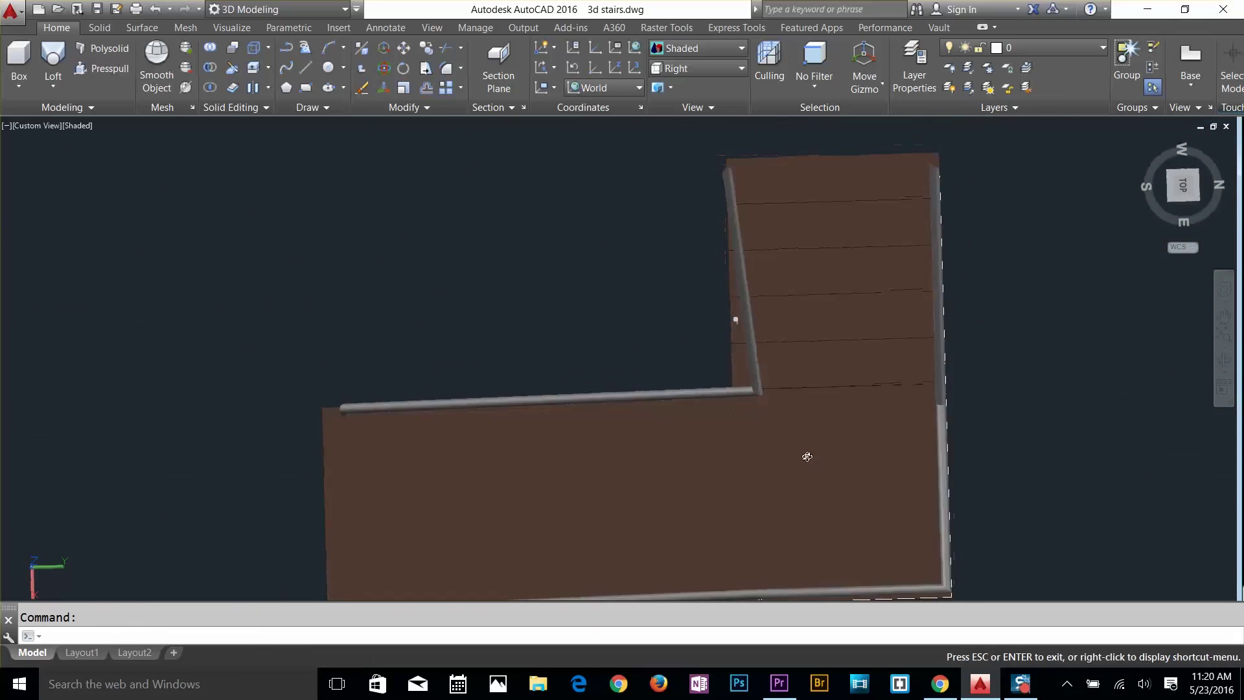
{"action": "scroll", "coordinate": [808, 362], "scroll_direction": "up", "scroll_amount": 2}
{"action": "middle_click_drag", "start_coordinate": [808, 350], "coordinate": [815, 502]}
{"action": "left_click", "coordinate": [750, 562]}
{"action": "middle_click_drag", "start_coordinate": [928, 538], "coordinate": [762, 336]}
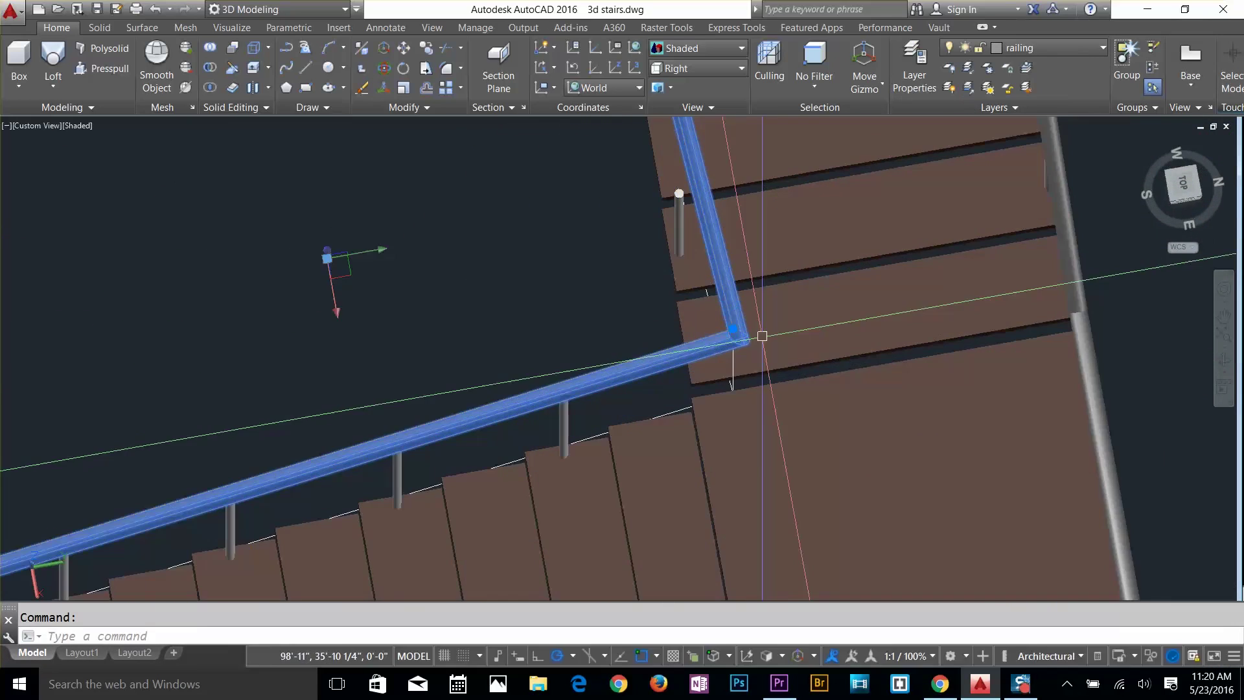
{"action": "left_click", "coordinate": [697, 335]}
{"action": "key", "text": "Escape"}
{"action": "middle_click_drag", "start_coordinate": [647, 412], "coordinate": [885, 361]}
{"action": "scroll", "coordinate": [775, 227], "scroll_direction": "up", "scroll_amount": 5}
Stretch the top face of the upper flight's inner baluster down to the handrail using the face selection filter, then clear the filter
{"action": "left_click", "coordinate": [756, 311]}
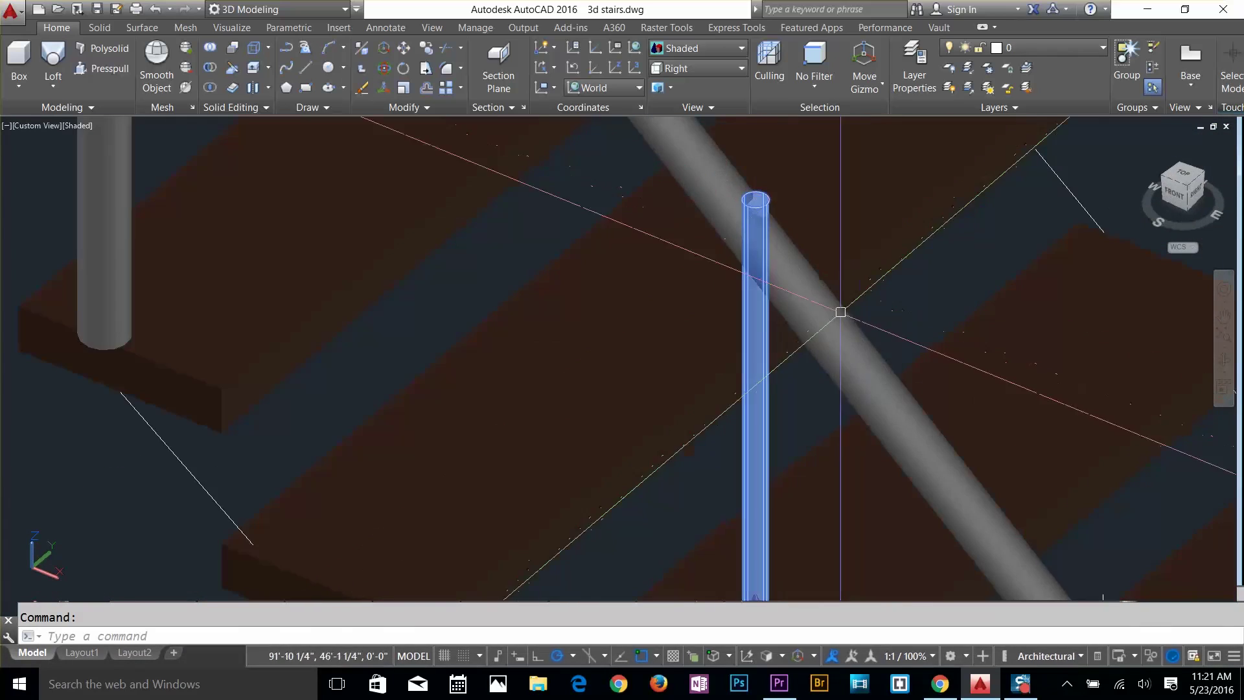
{"action": "scroll", "coordinate": [840, 312], "scroll_direction": "down", "scroll_amount": 5}
{"action": "middle_click_drag", "start_coordinate": [840, 311], "coordinate": [654, 285]}
{"action": "middle_click_drag", "start_coordinate": [738, 370], "coordinate": [641, 324], "text": "shift"}
{"action": "scroll", "coordinate": [672, 425], "scroll_direction": "down", "scroll_amount": 5}
{"action": "scroll", "coordinate": [803, 431], "scroll_direction": "up", "scroll_amount": 5}
{"action": "middle_click_drag", "start_coordinate": [672, 425], "coordinate": [825, 341], "text": "shift"}
{"action": "key", "text": "Escape"}
{"action": "scroll", "coordinate": [820, 301], "scroll_direction": "up", "scroll_amount": 6}
{"action": "left_click", "coordinate": [813, 86]}
{"action": "left_click", "coordinate": [826, 194]}
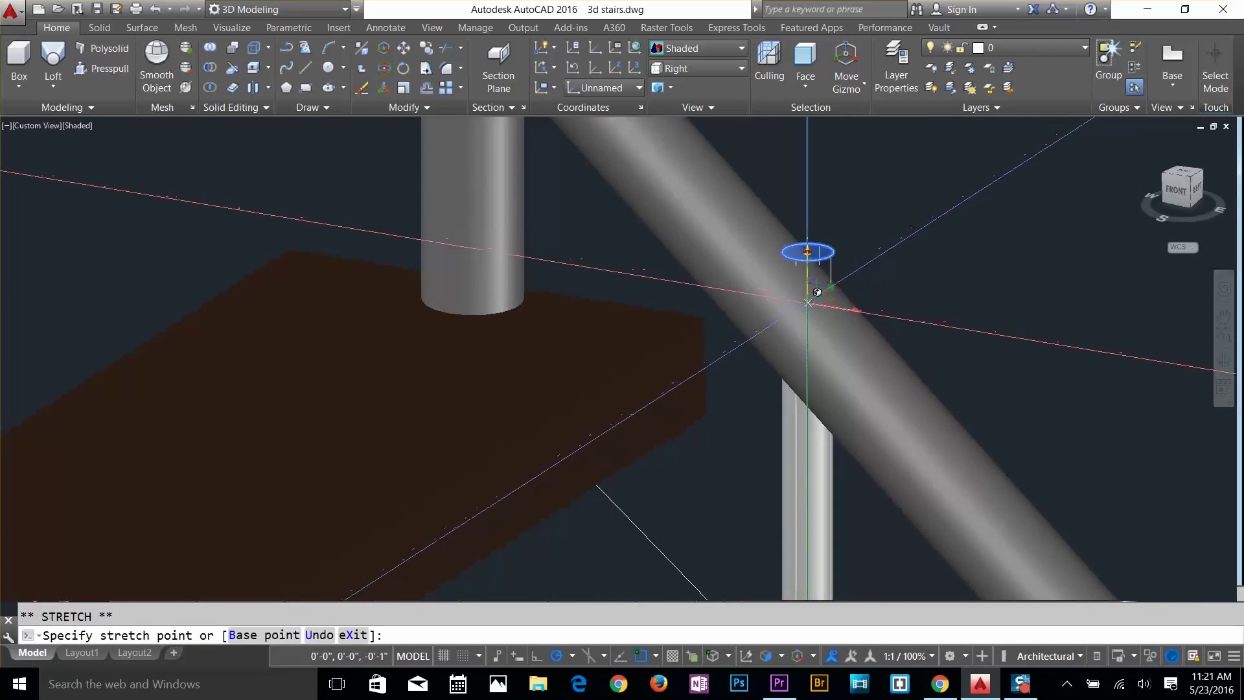
{"action": "left_click", "coordinate": [807, 302]}
{"action": "key", "text": "Escape"}
{"action": "left_click", "coordinate": [805, 86]}
{"action": "left_click", "coordinate": [826, 110]}
Copy the pair of balusters from their tread up to a higher tread of the upper flight, using the tread corner as base point
{"action": "scroll", "coordinate": [1060, 436], "scroll_direction": "down", "scroll_amount": 8}
{"action": "left_click", "coordinate": [922, 421]}
{"action": "left_click", "coordinate": [1105, 389]}
{"action": "left_click", "coordinate": [817, 395]}
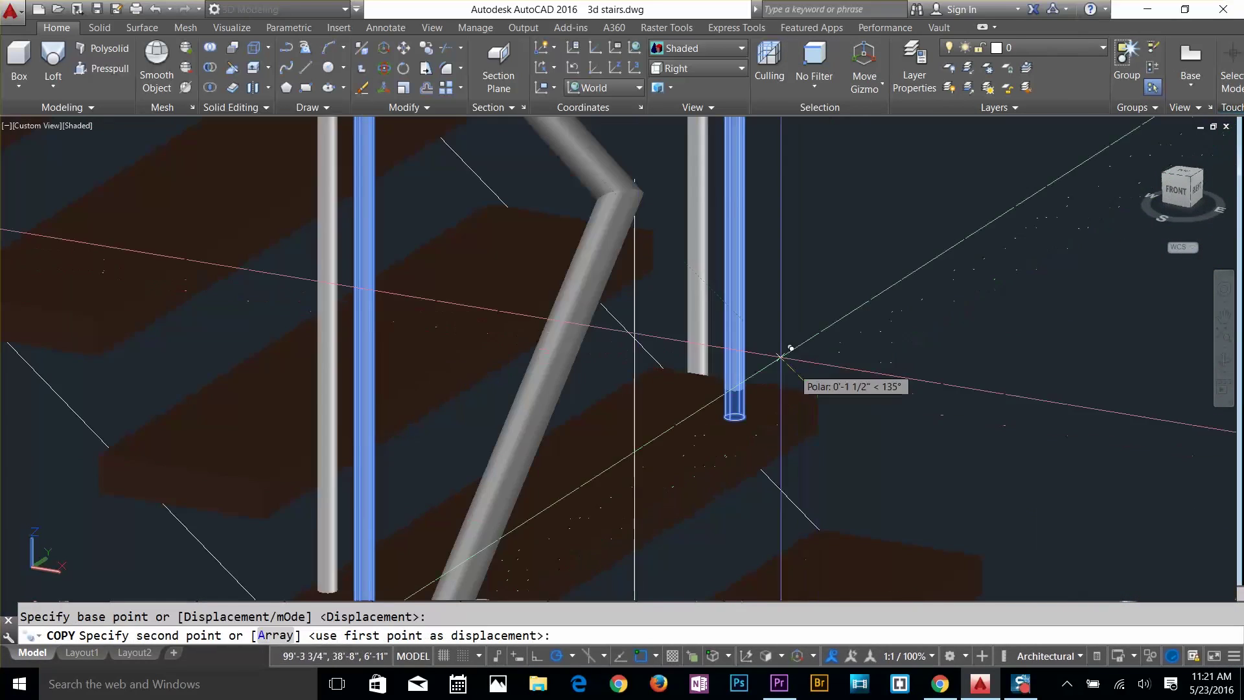
{"action": "middle_click_drag", "start_coordinate": [638, 158], "coordinate": [800, 437]}
{"action": "left_click", "coordinate": [655, 336]}
{"action": "middle_click_drag", "start_coordinate": [467, 149], "coordinate": [919, 546]}
{"action": "key", "text": "Escape"}
Filter the selection to faces and stretch the top face of an upper-flight baluster upward to meet the handrail
{"action": "middle_click_drag", "start_coordinate": [619, 283], "coordinate": [861, 422], "text": "shift"}
{"action": "left_click", "coordinate": [814, 86]}
{"action": "left_click", "coordinate": [825, 210]}
{"action": "left_click", "coordinate": [708, 350]}
{"action": "left_click", "coordinate": [708, 344]}
{"action": "left_click", "coordinate": [716, 224]}
{"action": "key", "text": "Escape"}
Examine the whole staircase with its handrails and balusters from the front and the right side
{"action": "scroll", "coordinate": [941, 407], "scroll_direction": "down", "scroll_amount": 5}
{"action": "scroll", "coordinate": [841, 261], "scroll_direction": "down", "scroll_amount": 6}
{"action": "scroll", "coordinate": [813, 363], "scroll_direction": "up", "scroll_amount": 4}
{"action": "middle_click_drag", "start_coordinate": [810, 483], "coordinate": [809, 435]}
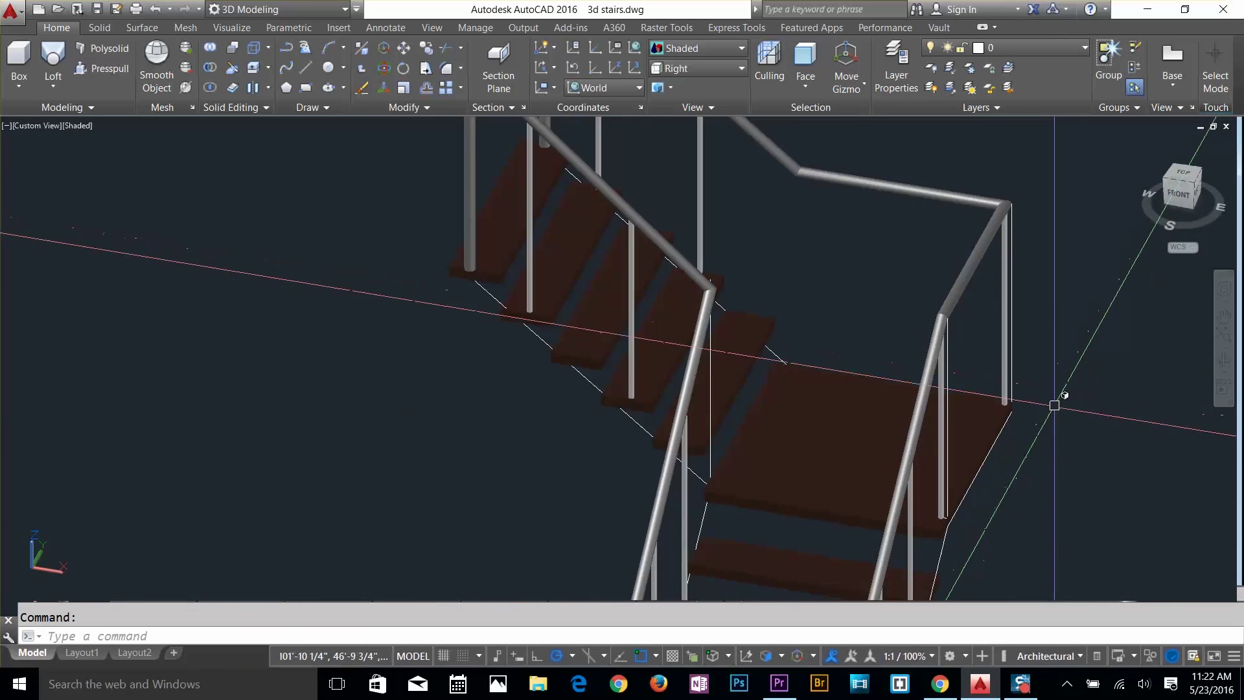
{"action": "middle_click_drag", "start_coordinate": [1054, 405], "coordinate": [805, 369], "text": "shift"}
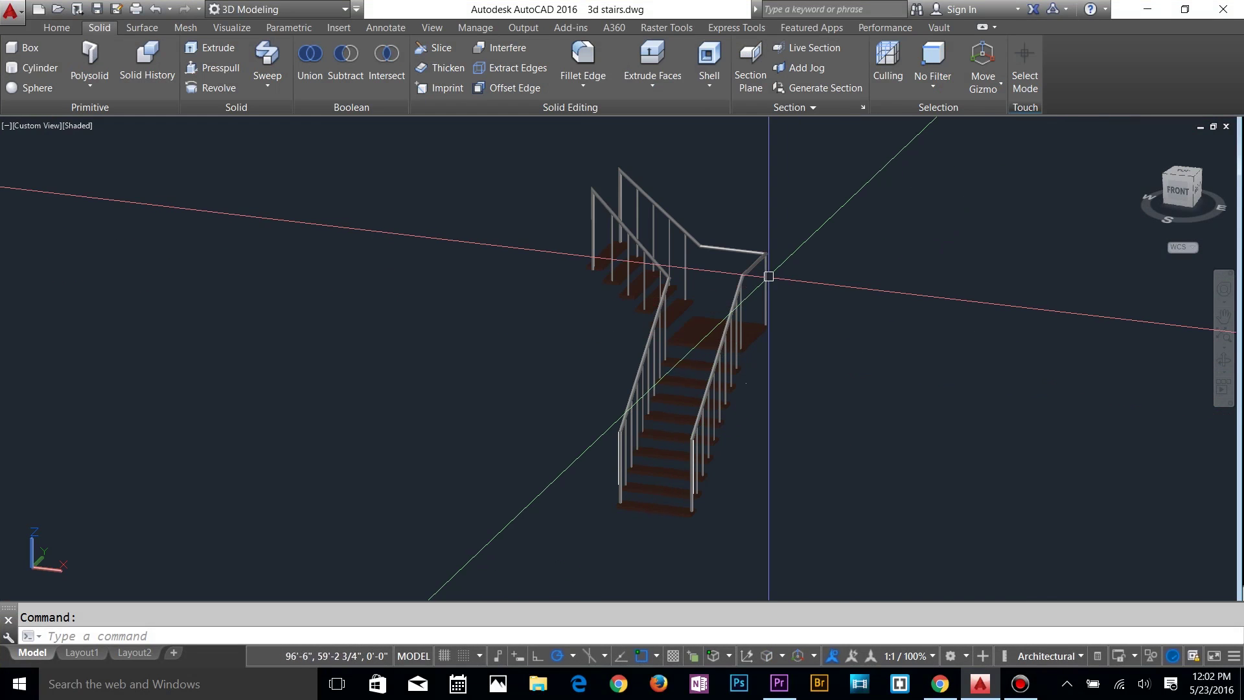
{"action": "scroll", "coordinate": [796, 282], "scroll_direction": "up", "scroll_amount": 2}
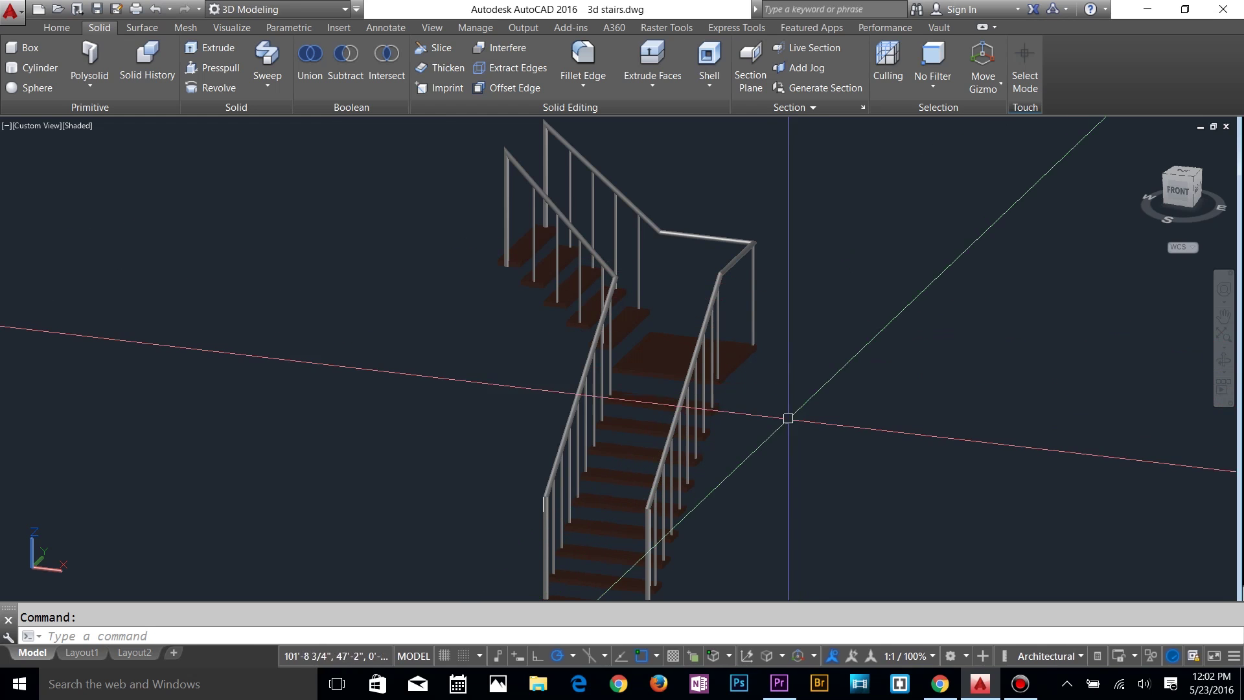
{"action": "middle_click_drag", "start_coordinate": [775, 434], "coordinate": [615, 442], "text": "shift"}
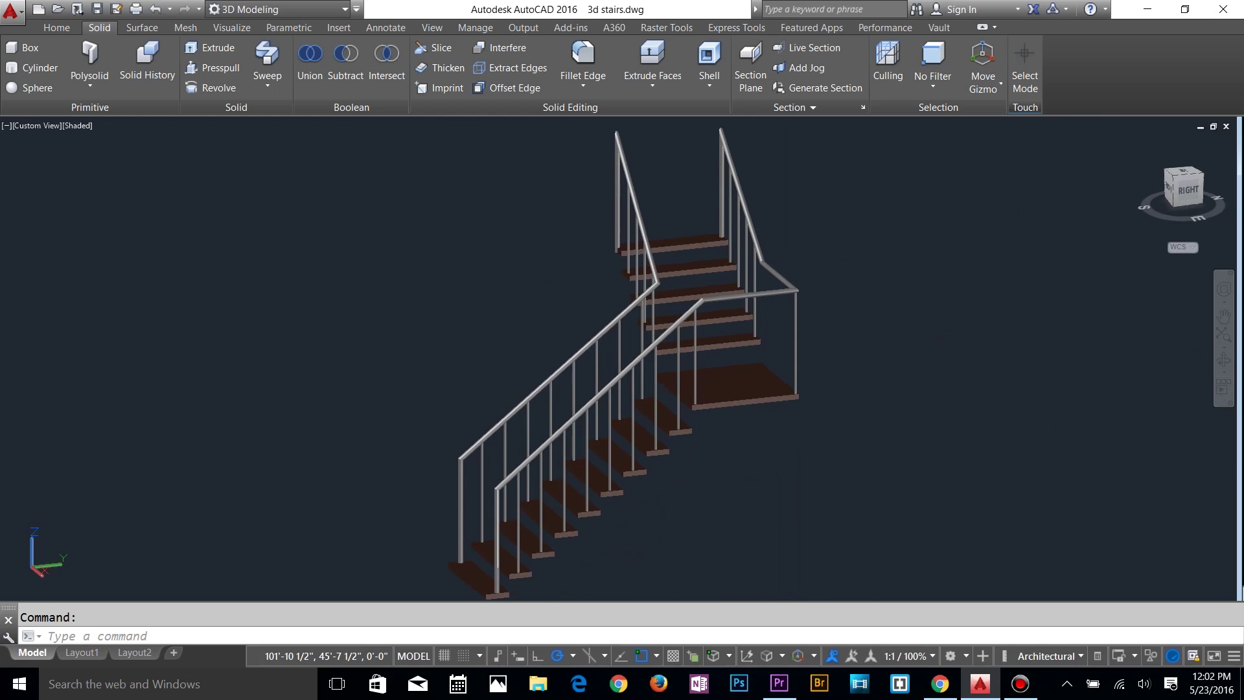